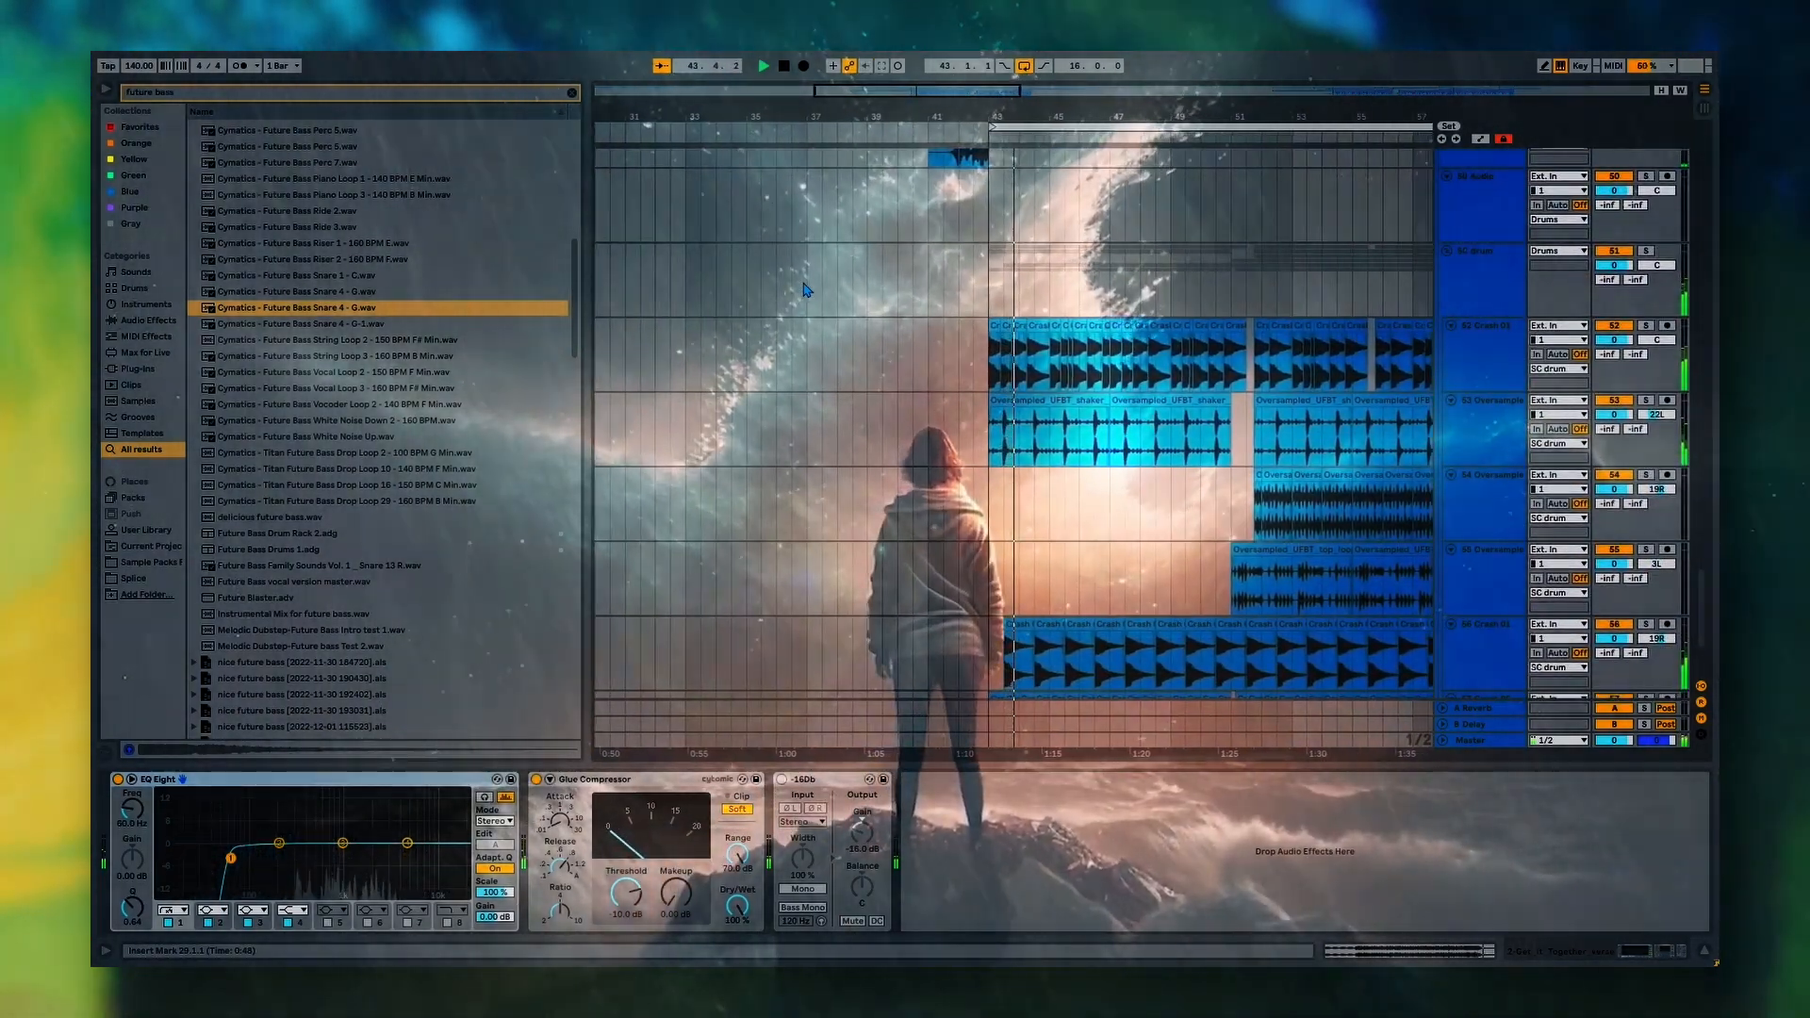
# Look over the drum, snare and acapella tracks in the arrangement while the drop plays from bar 43 to 59.
pyautogui.scroll(-3, 806, 290)
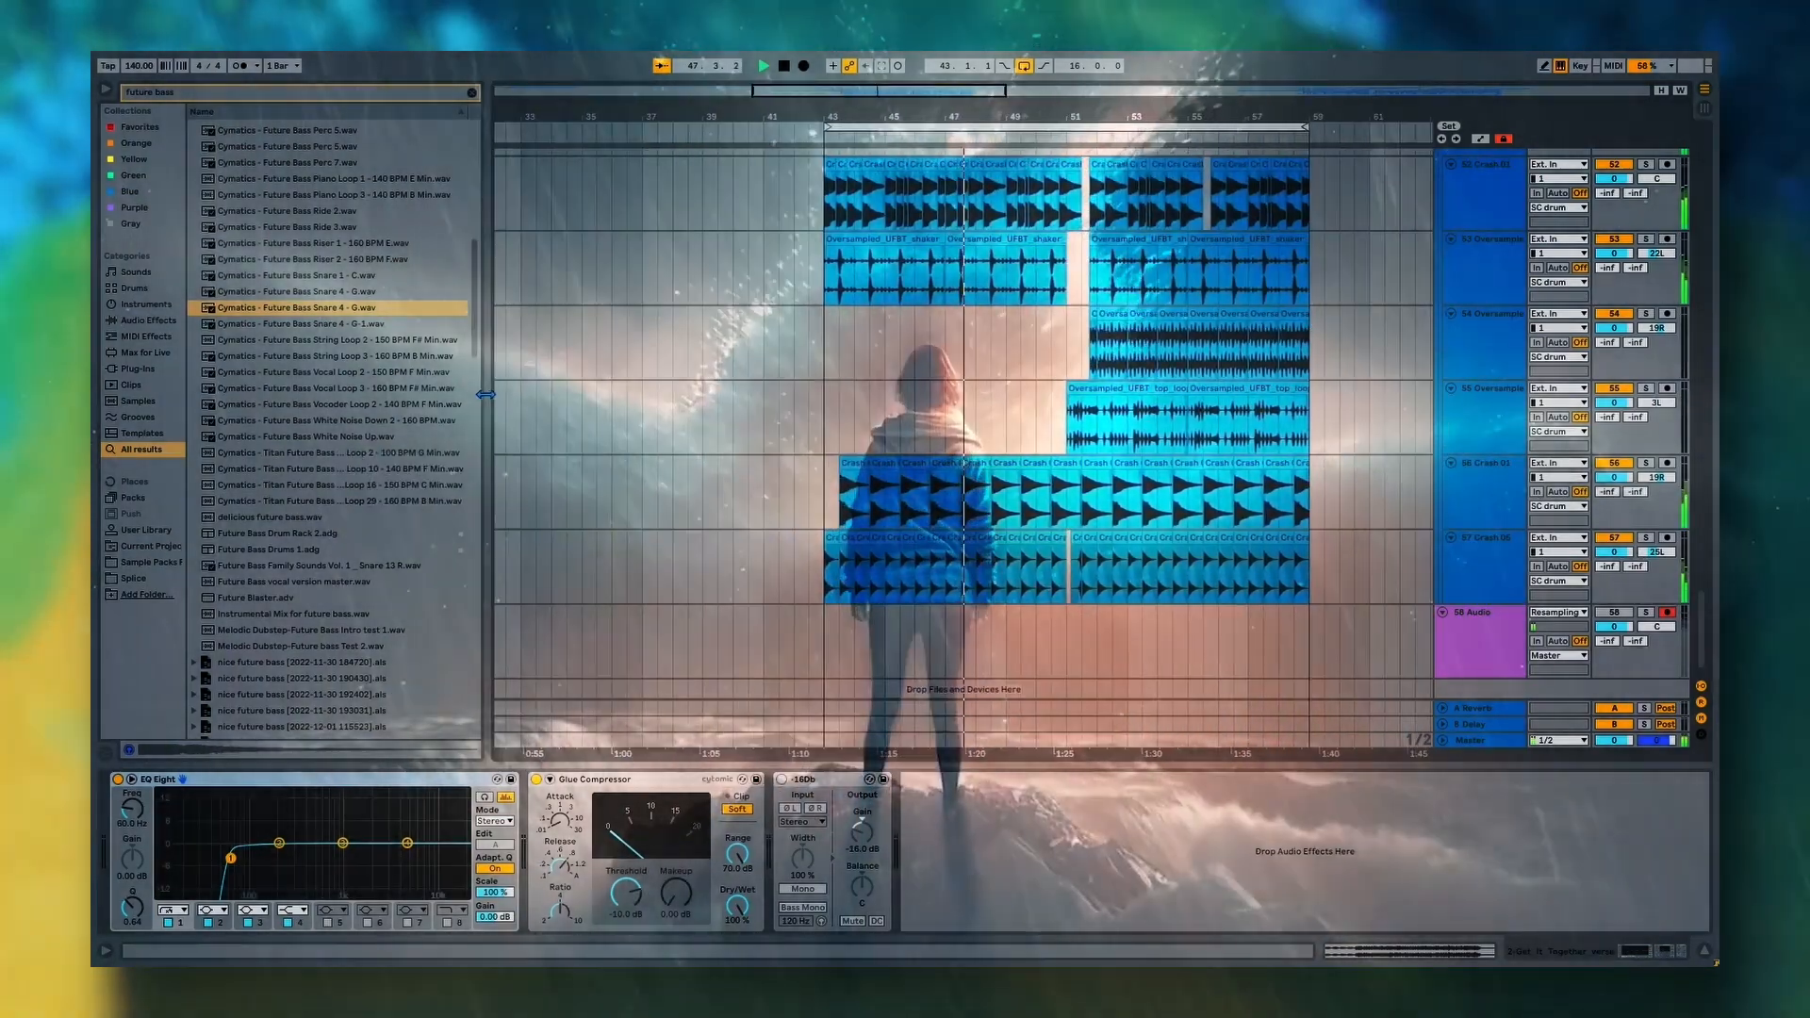
pyautogui.moveTo(486, 394); pyautogui.dragTo(498, 394)
pyautogui.scroll(4, 1106, 317)
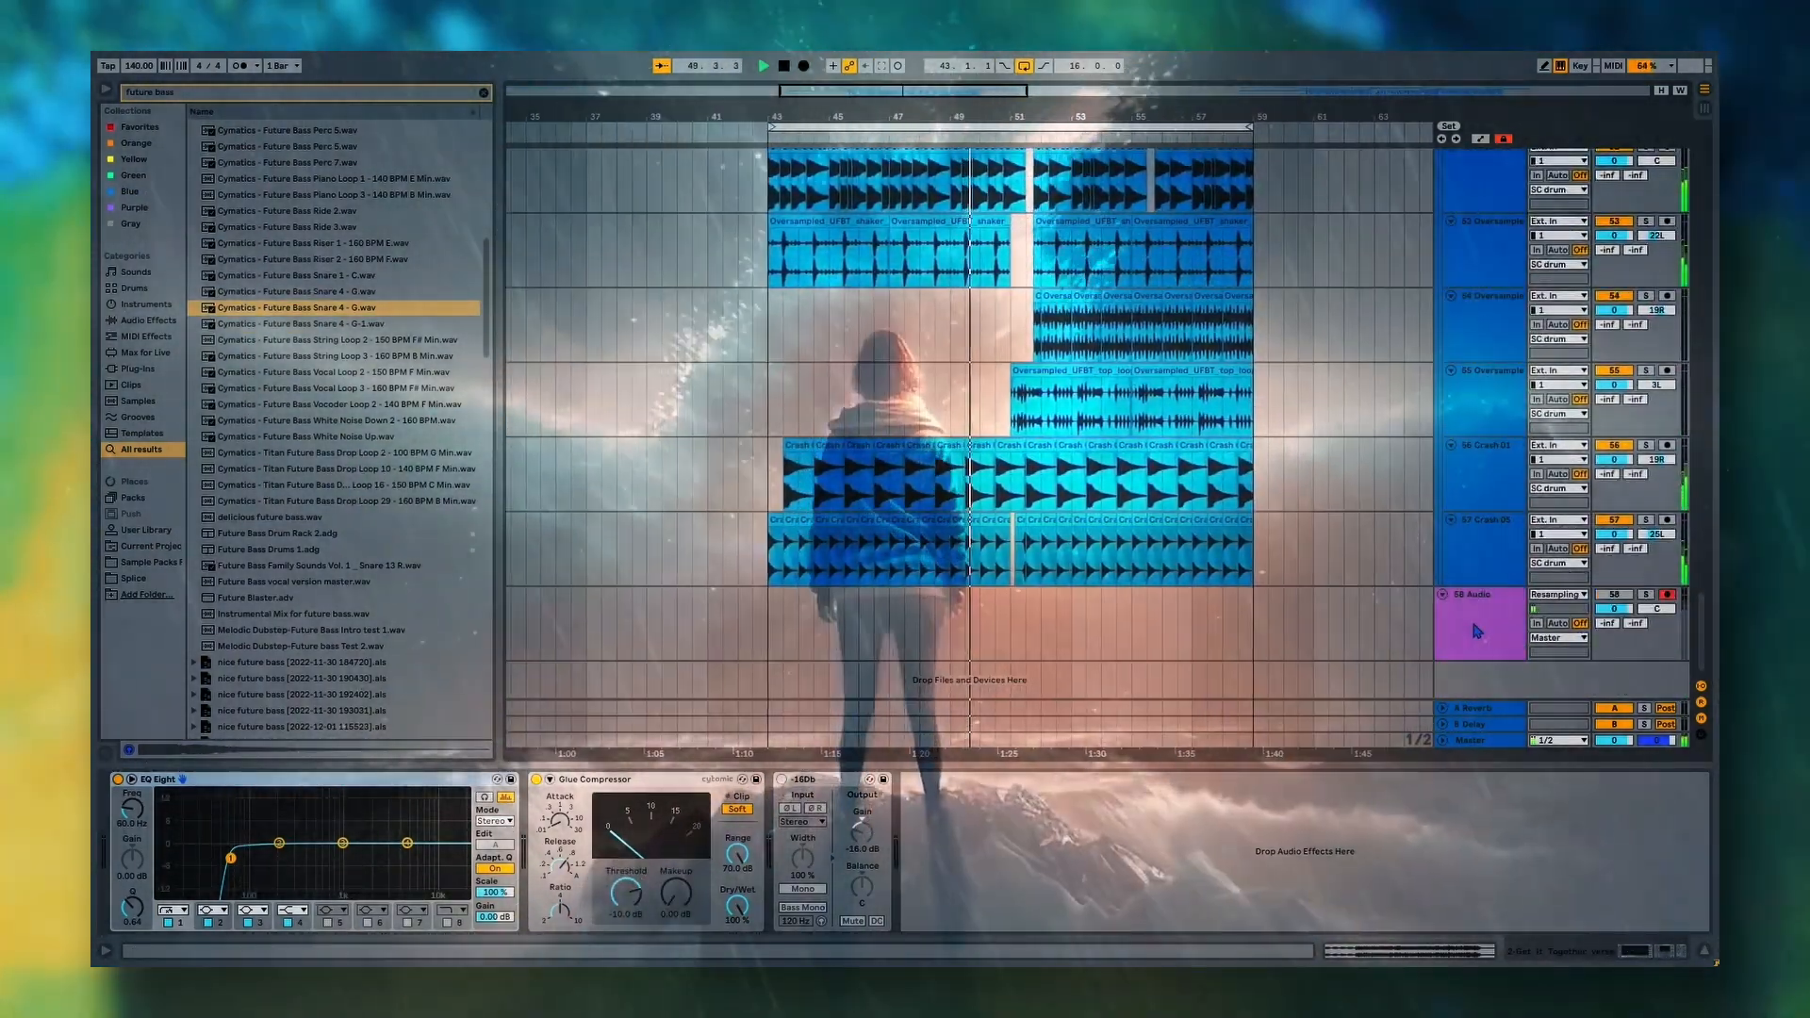
pyautogui.click(1477, 630)
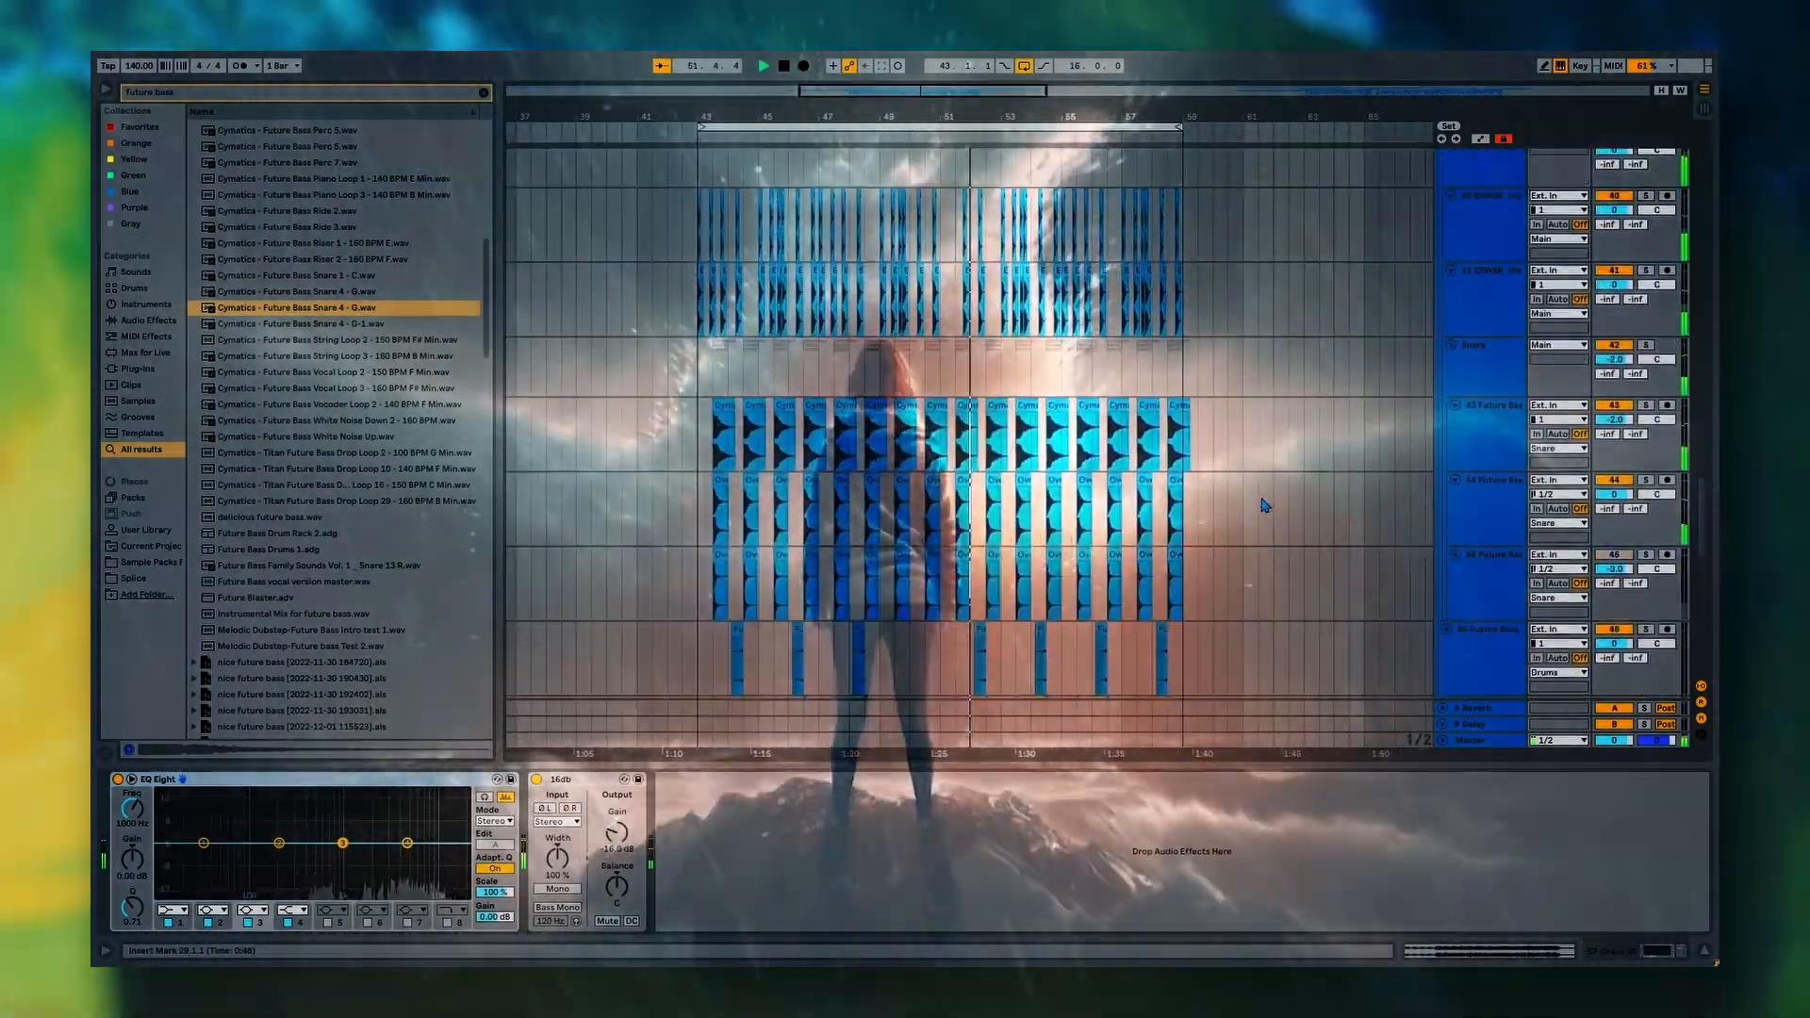
pyautogui.scroll(10, 1264, 505)
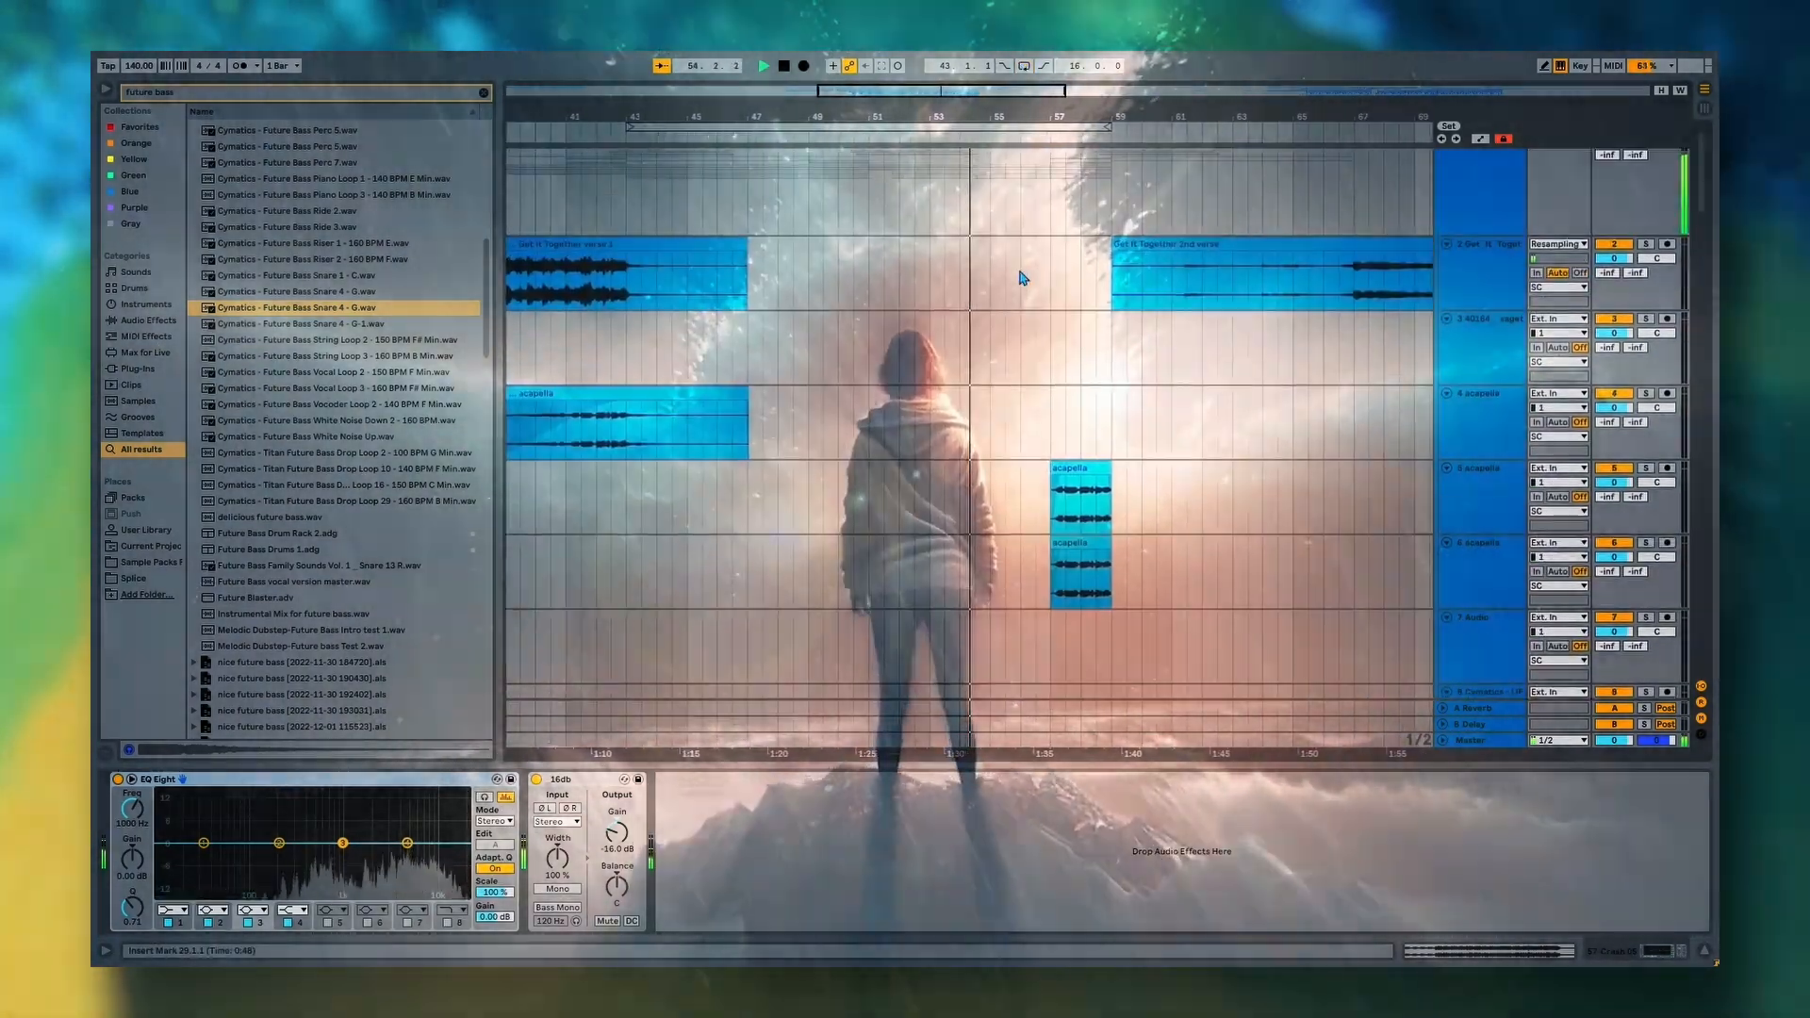
pyautogui.scroll(2, 1021, 278)
pyautogui.scroll(-10, 1020, 277)
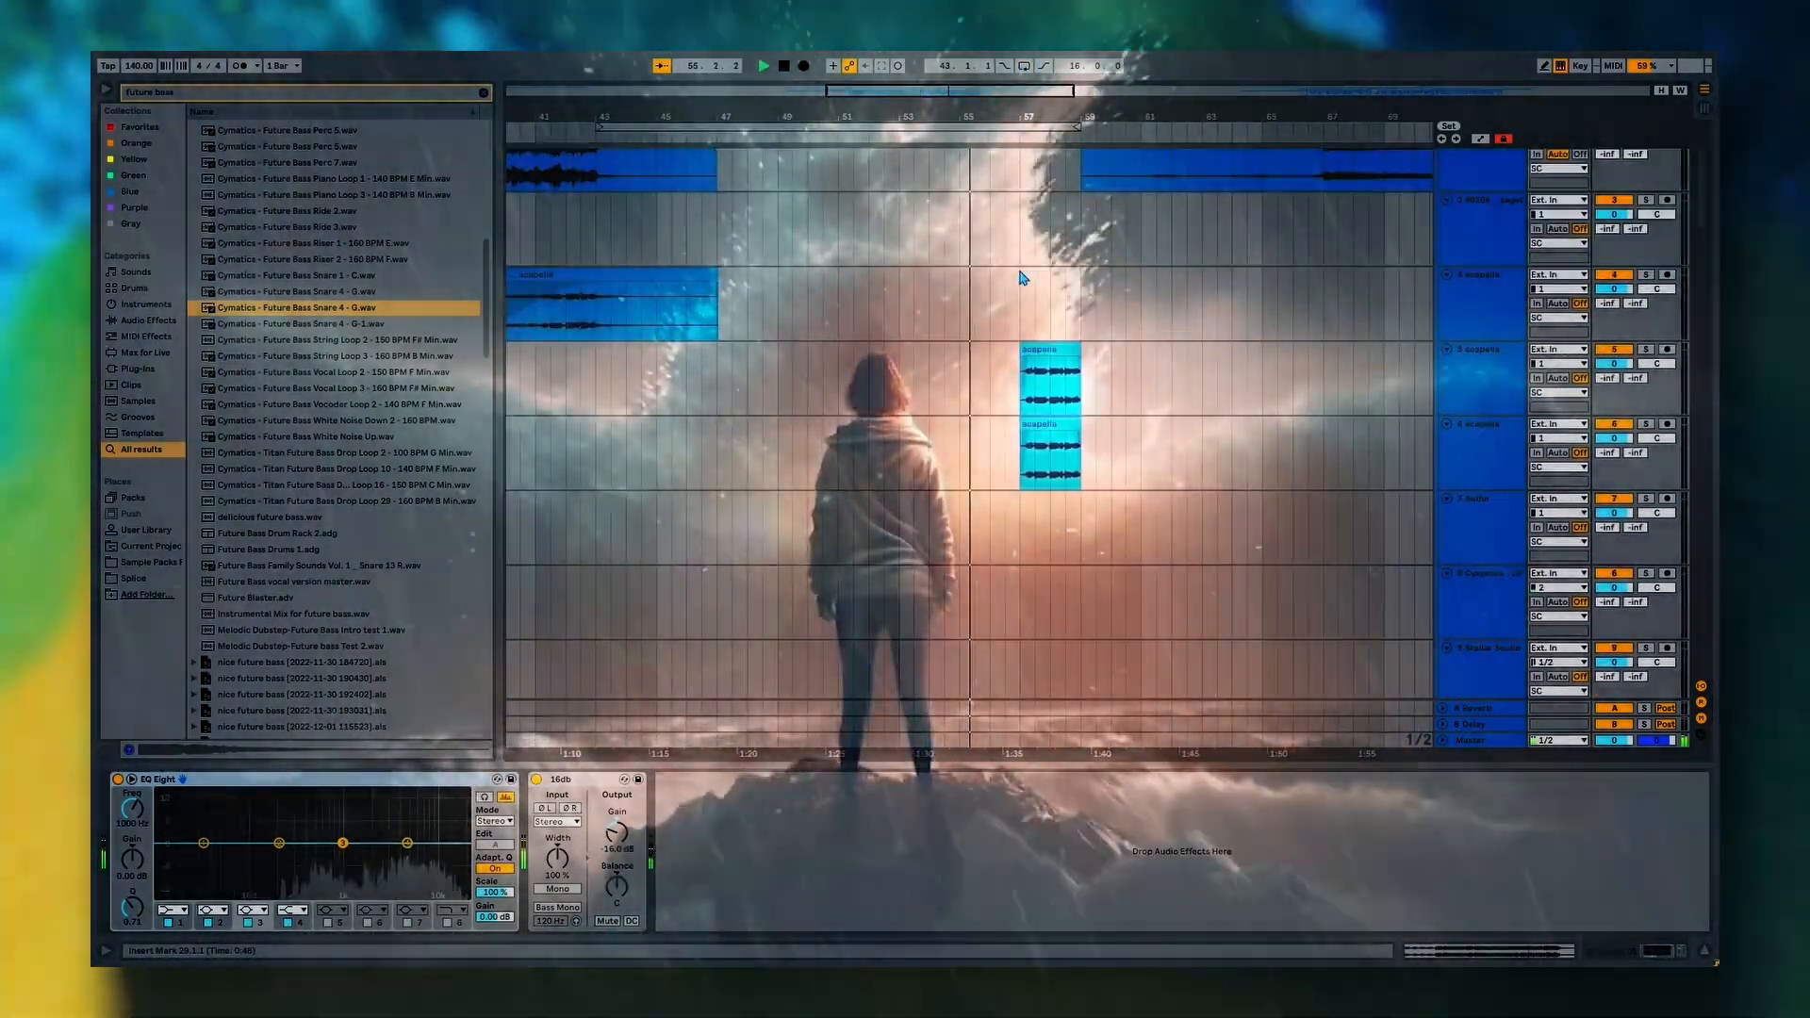
pyautogui.scroll(-1, 1021, 278)
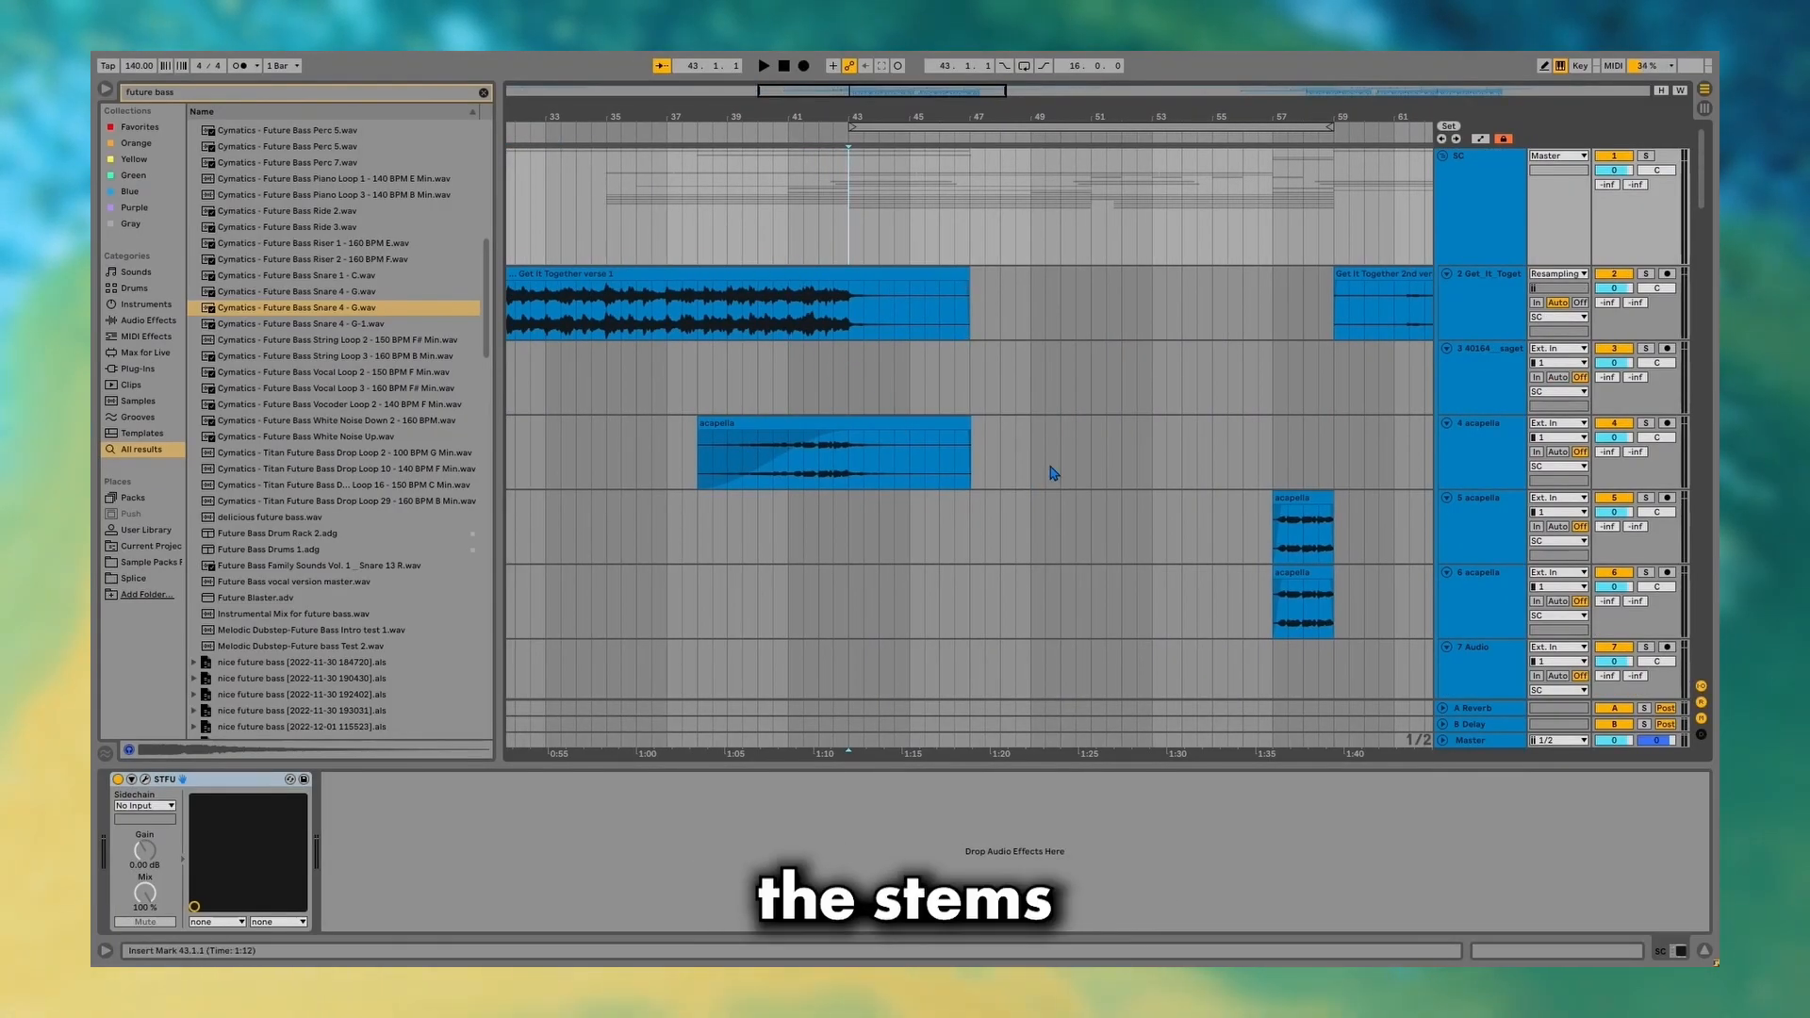
# Audition track 5 acapella in solo around bar 57, and unsolo it when finished.
pyautogui.scroll(-3, 1053, 473)
pyautogui.hscroll(2, 1332, 416)
pyautogui.scroll(-2, 812, 227)
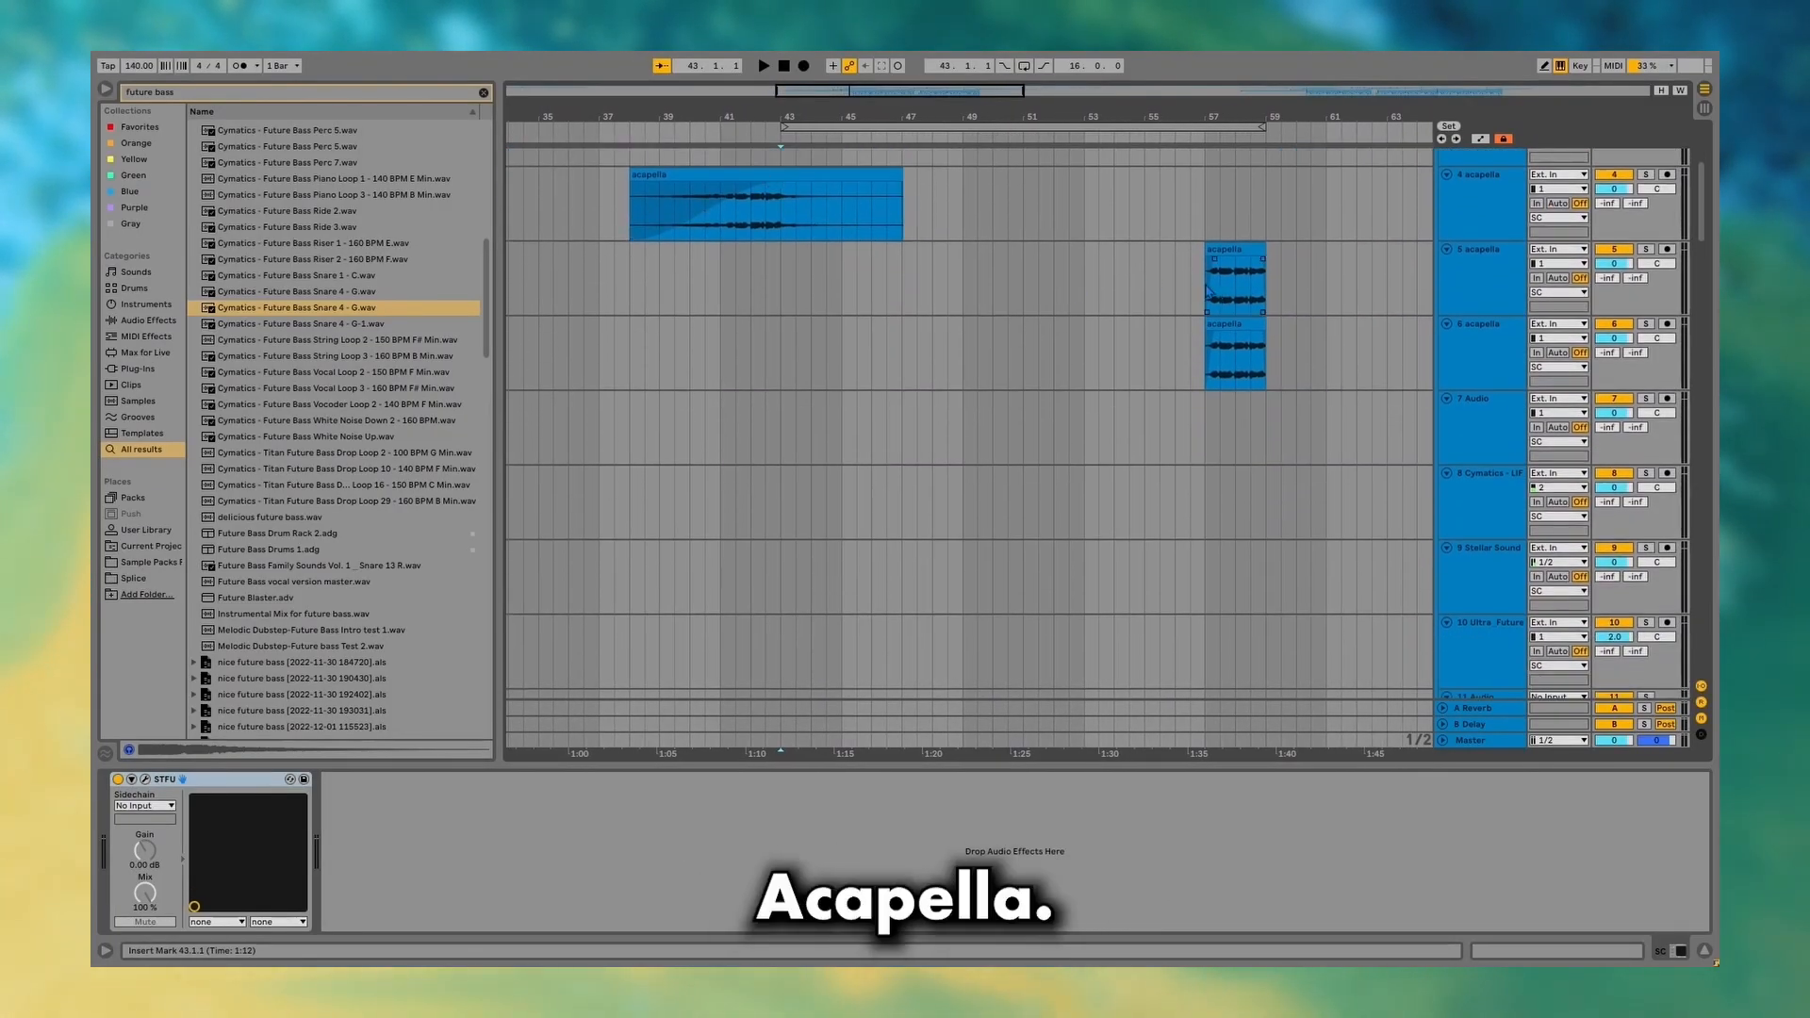
pyautogui.click(1478, 296)
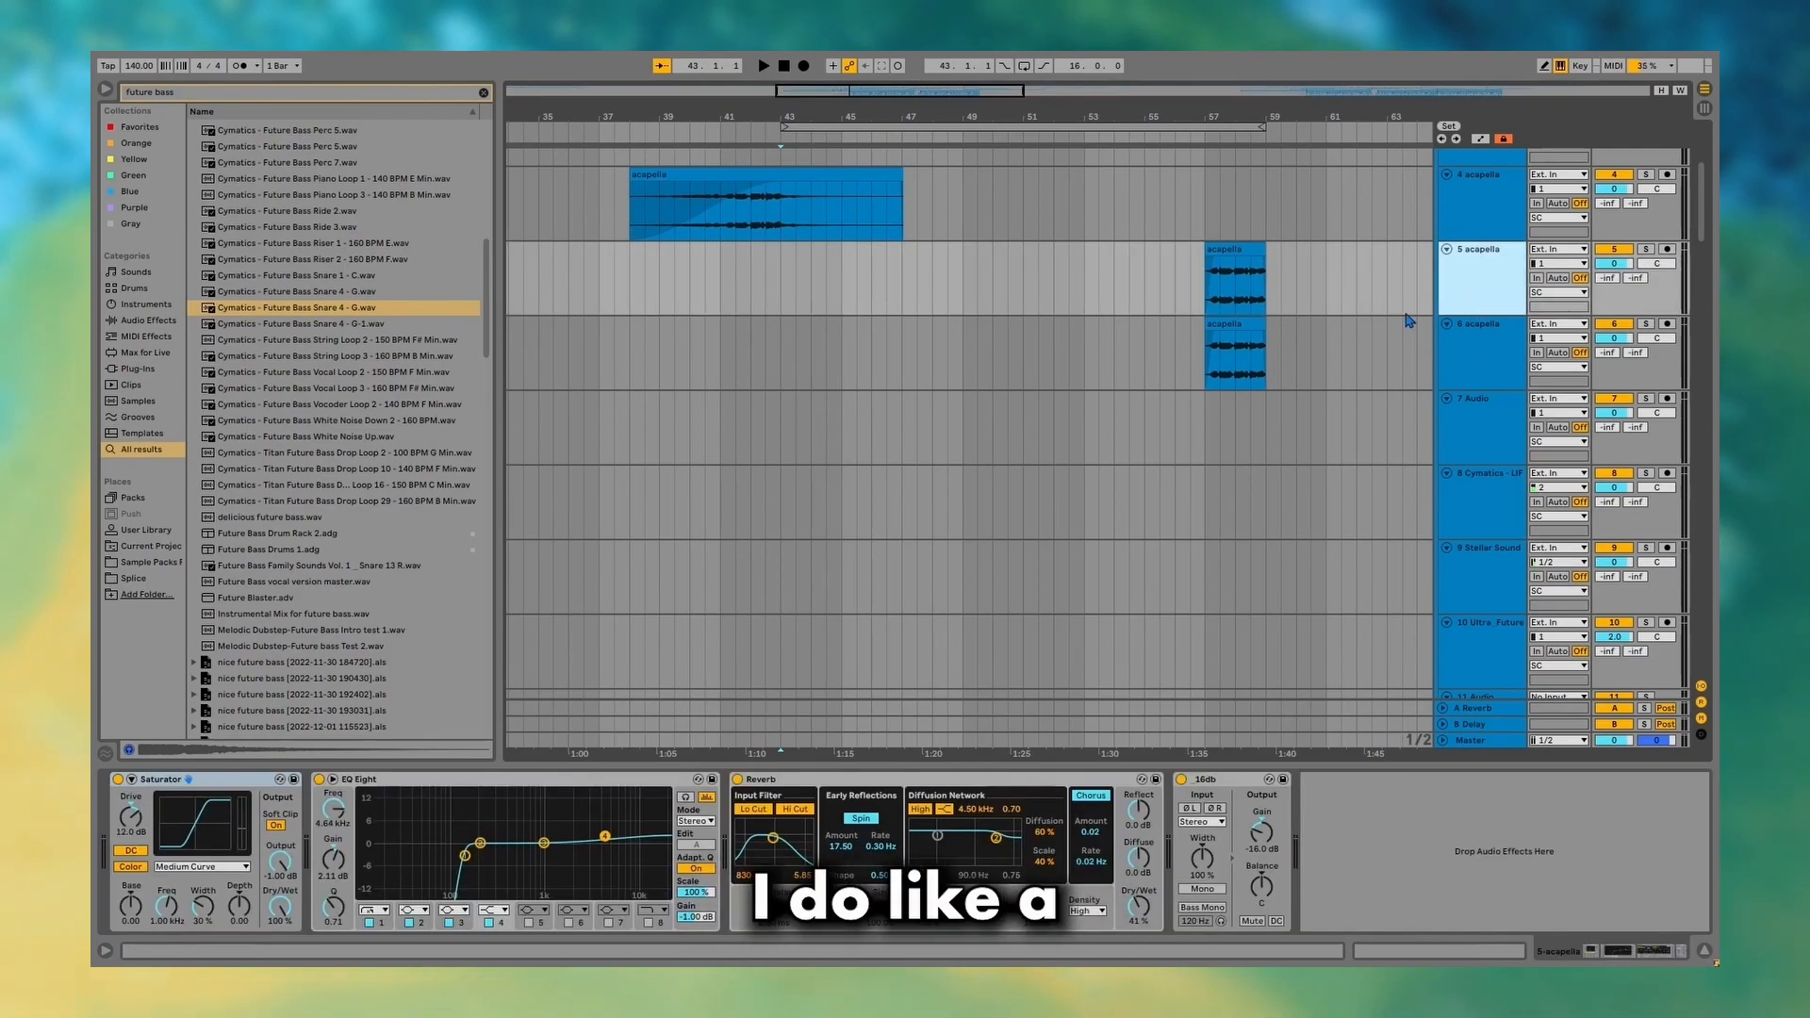
pyautogui.press('space')
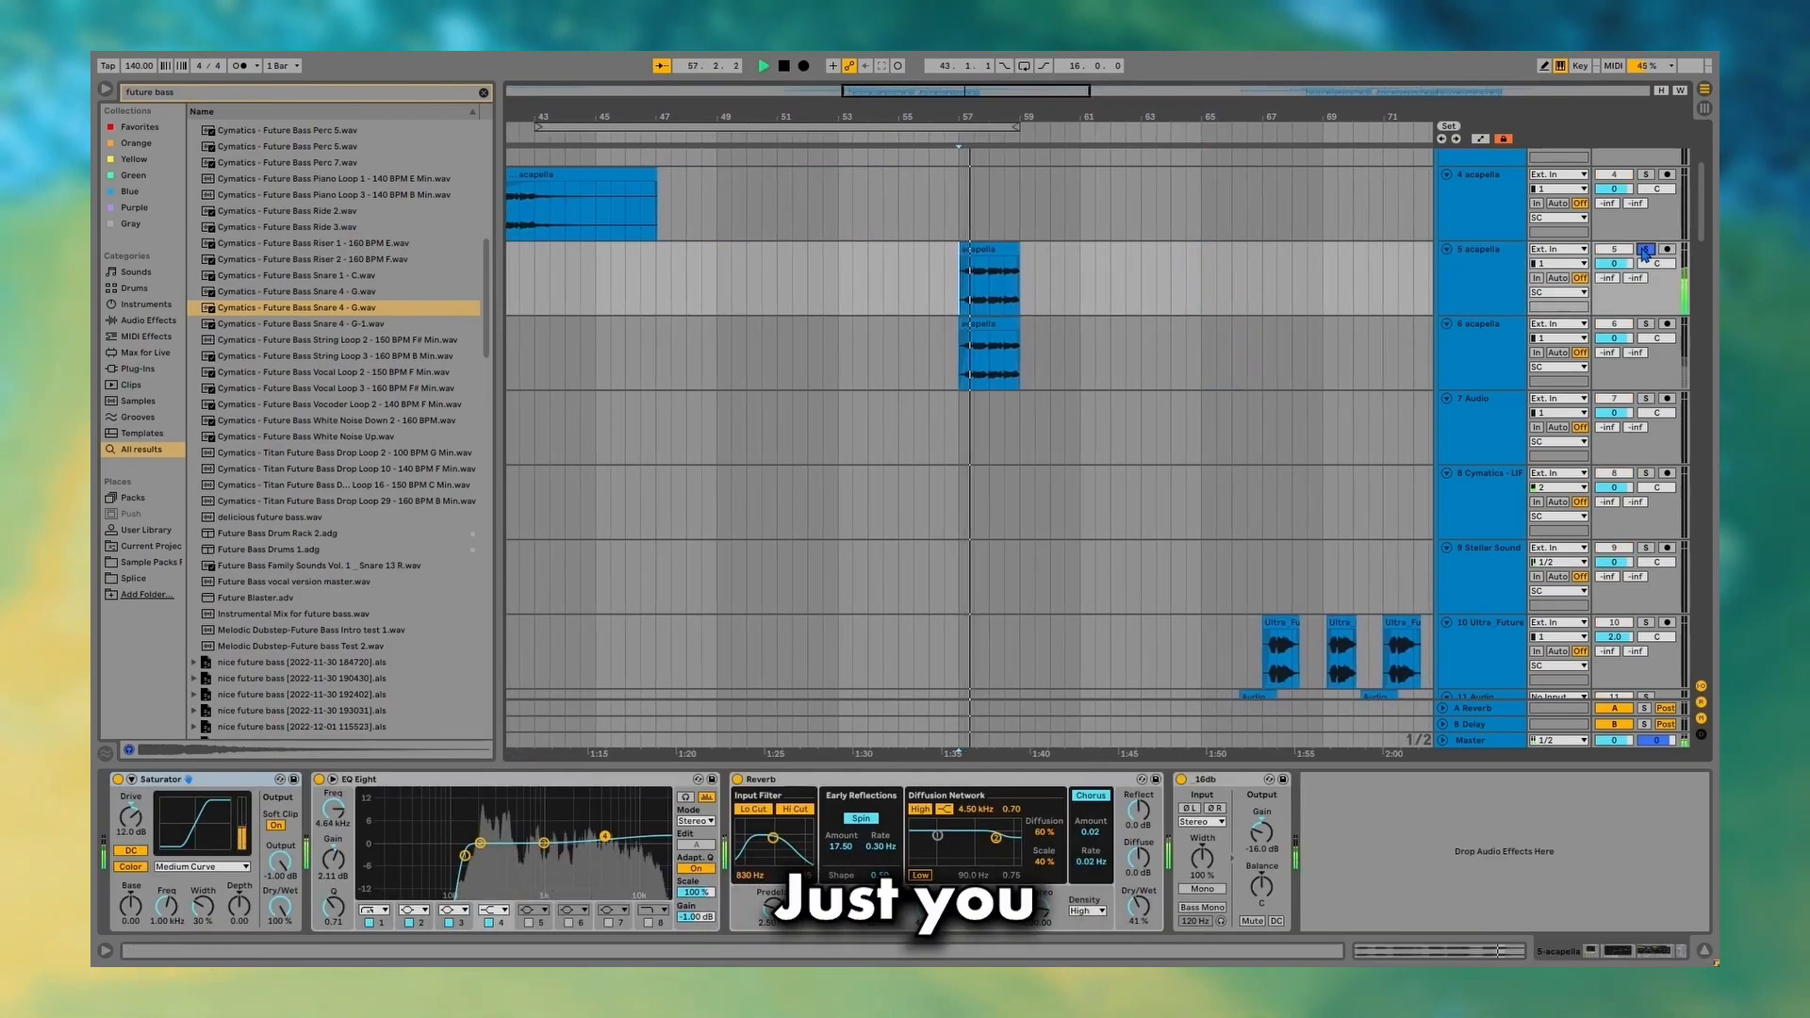
pyautogui.click(1644, 253)
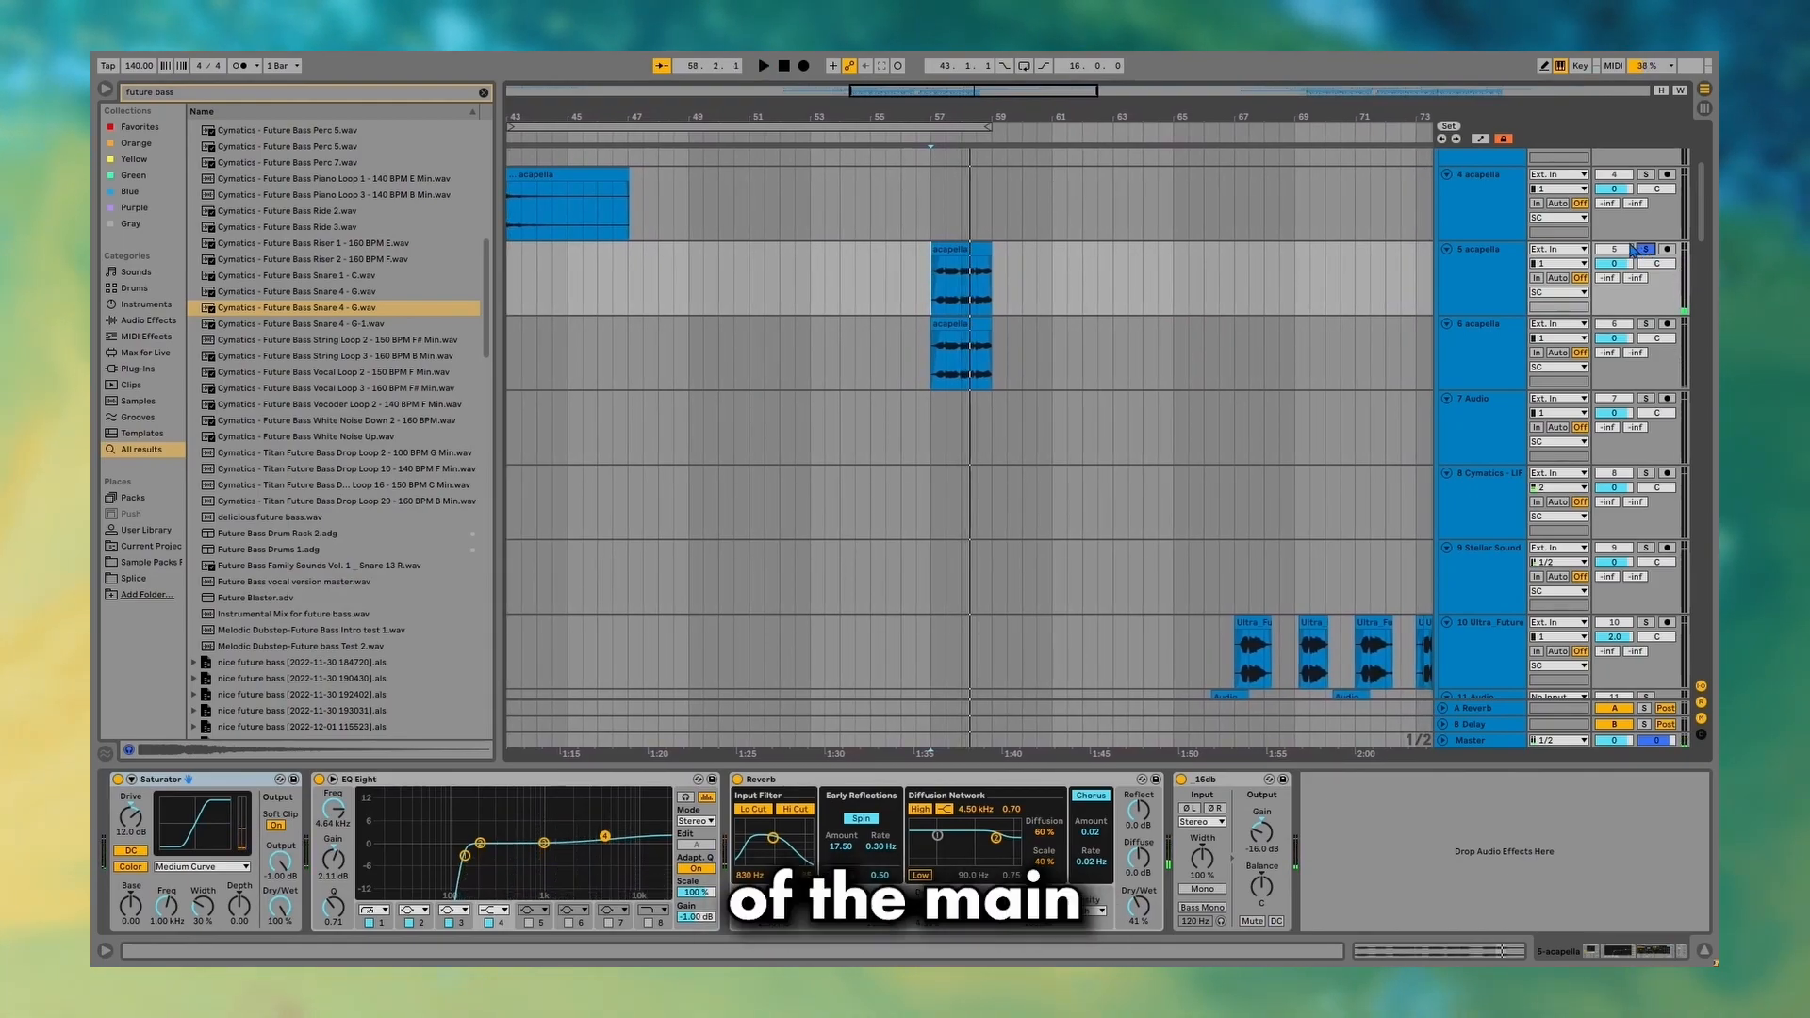
pyautogui.click(1646, 250)
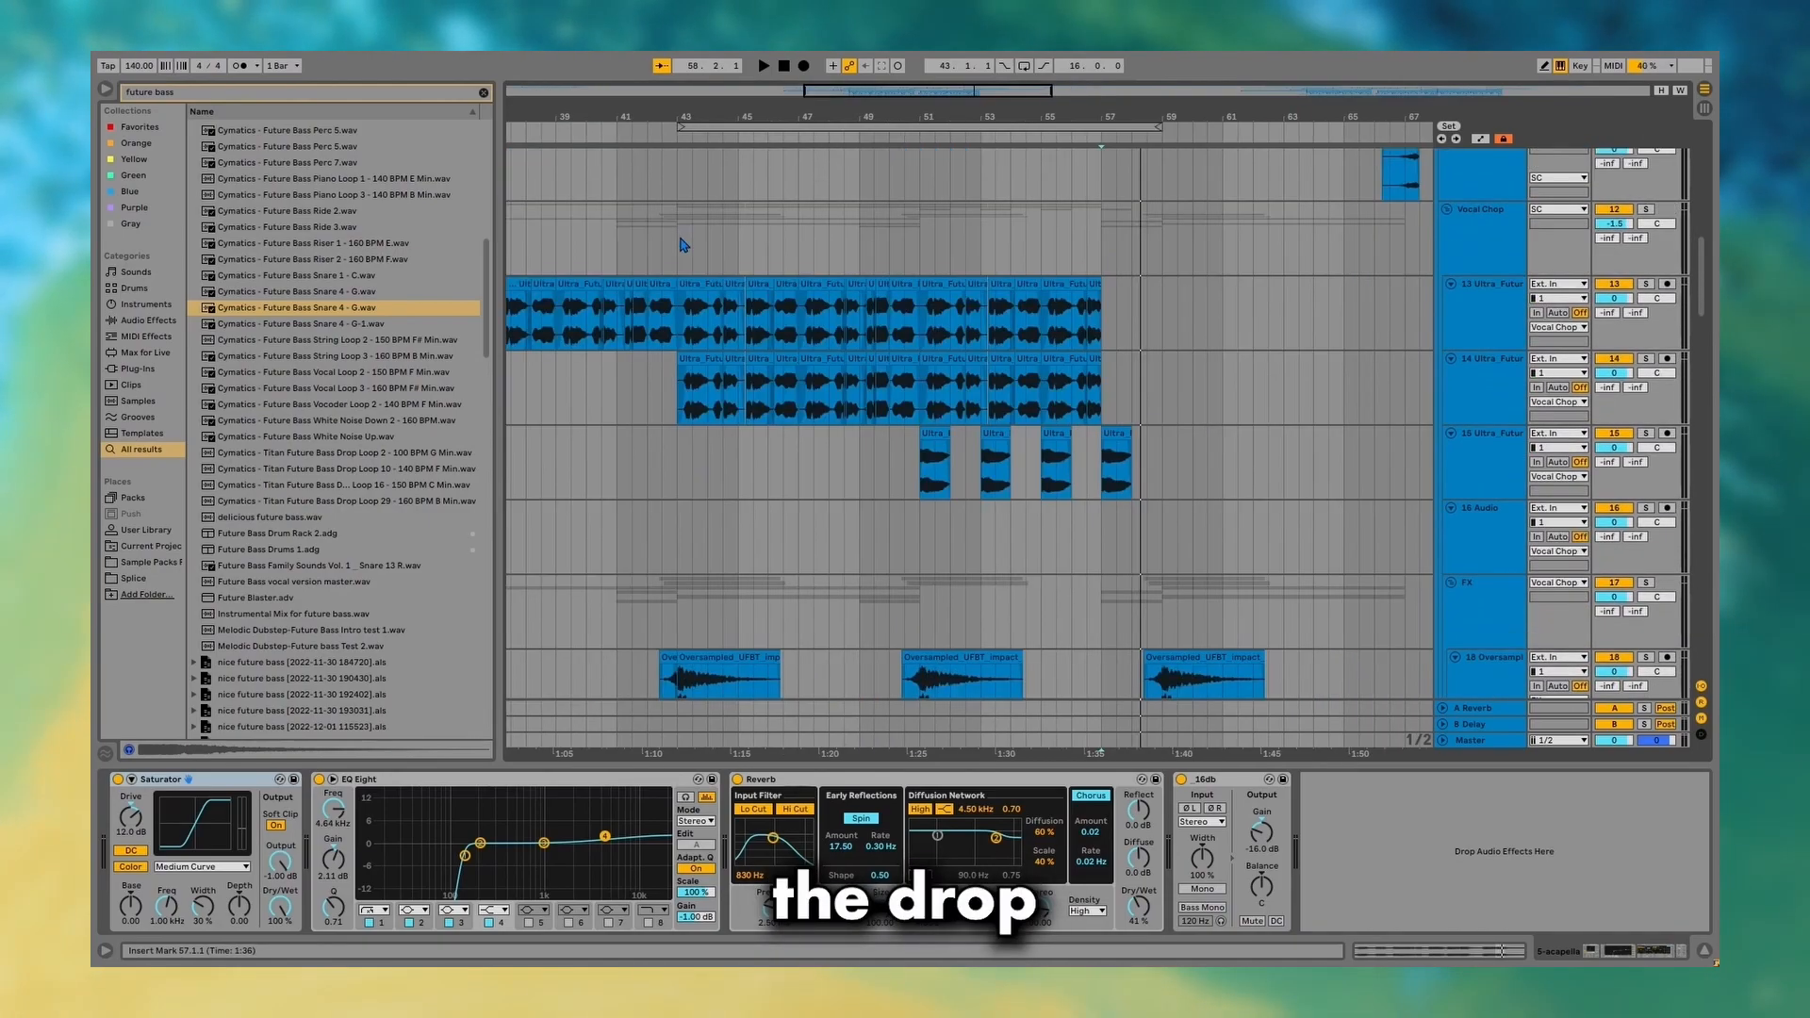
# Solo the Vocal Chop group and examine its chopped Ultra Future Rave vocal clips from bar 43 onward.
pyautogui.click(1510, 219)
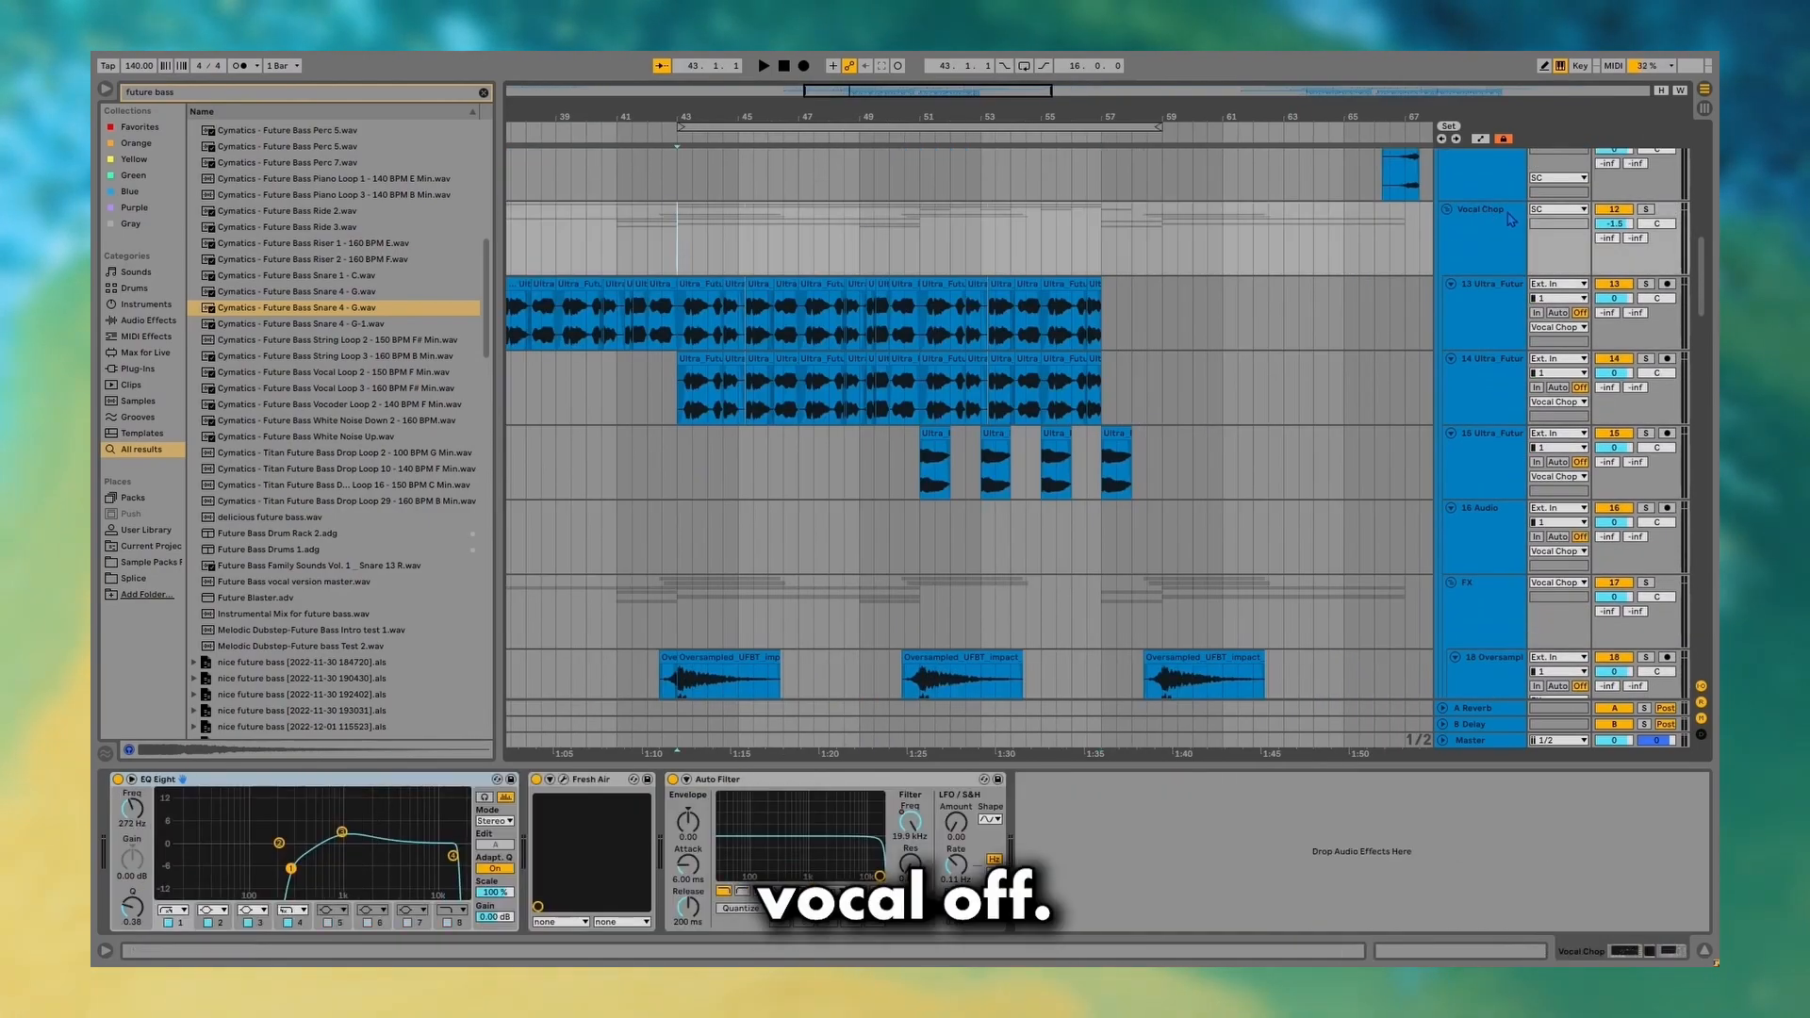
pyautogui.click(1649, 212)
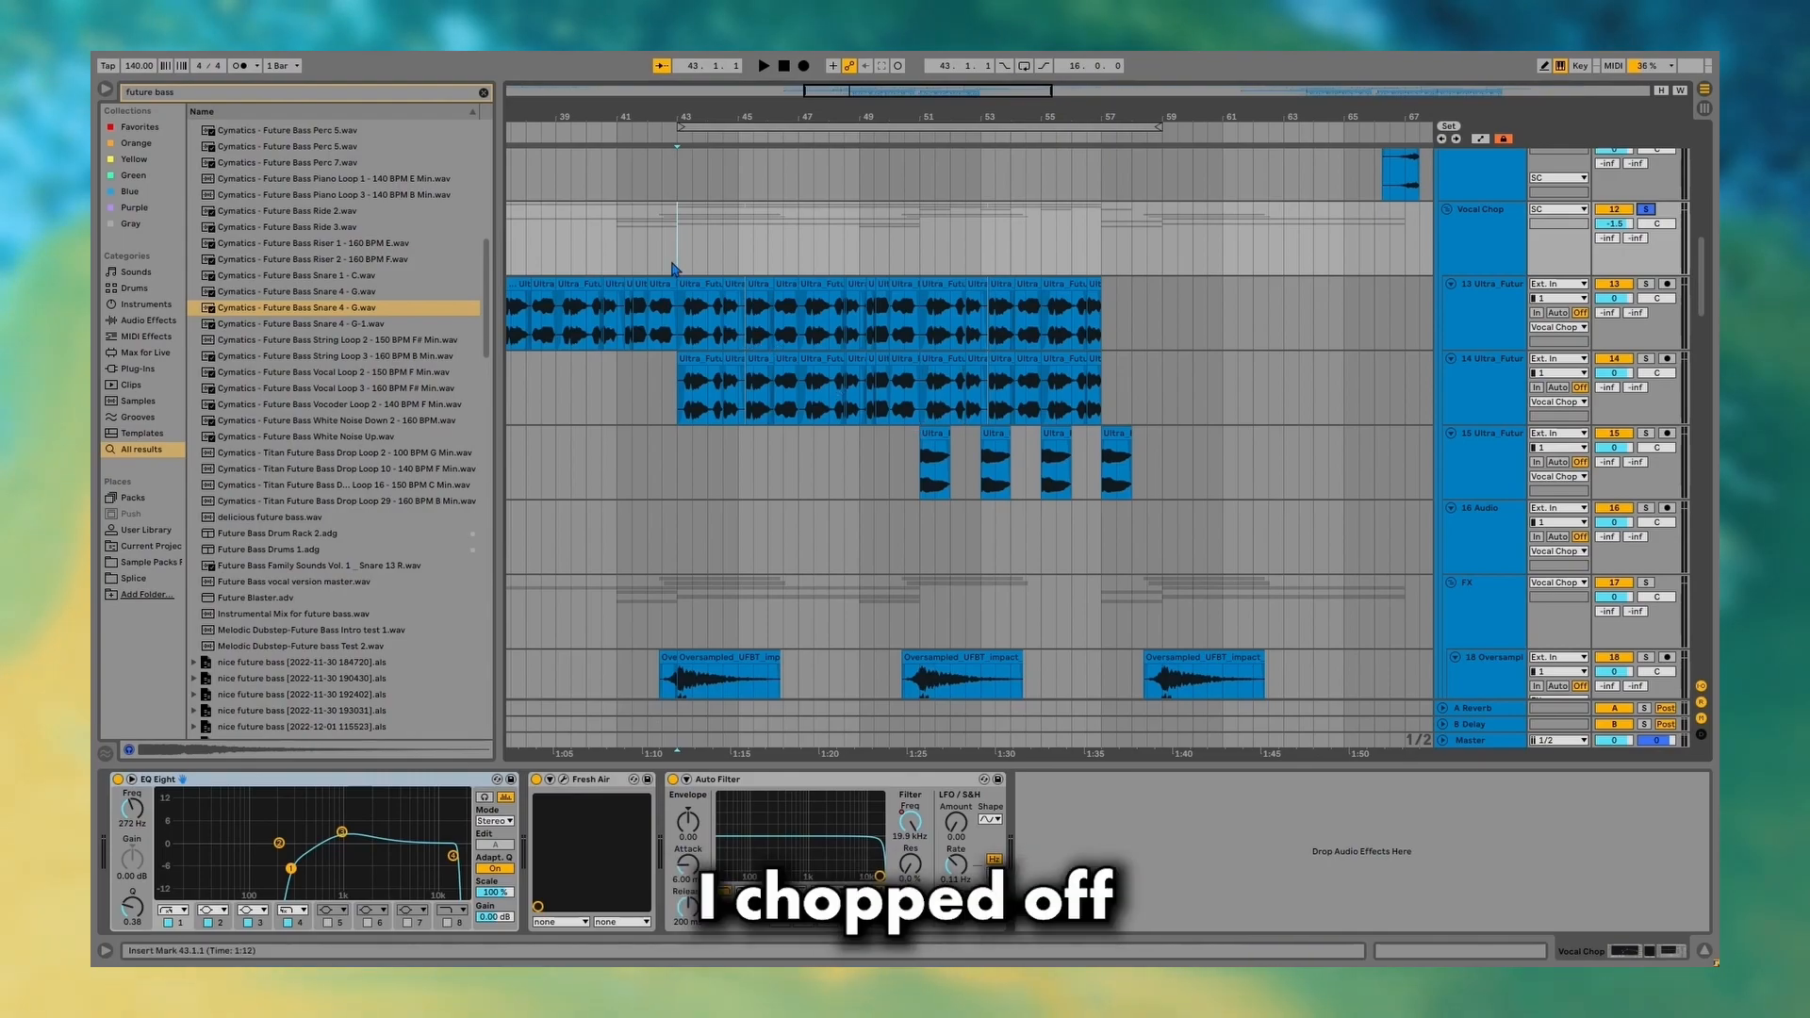
pyautogui.scroll(5, 672, 272)
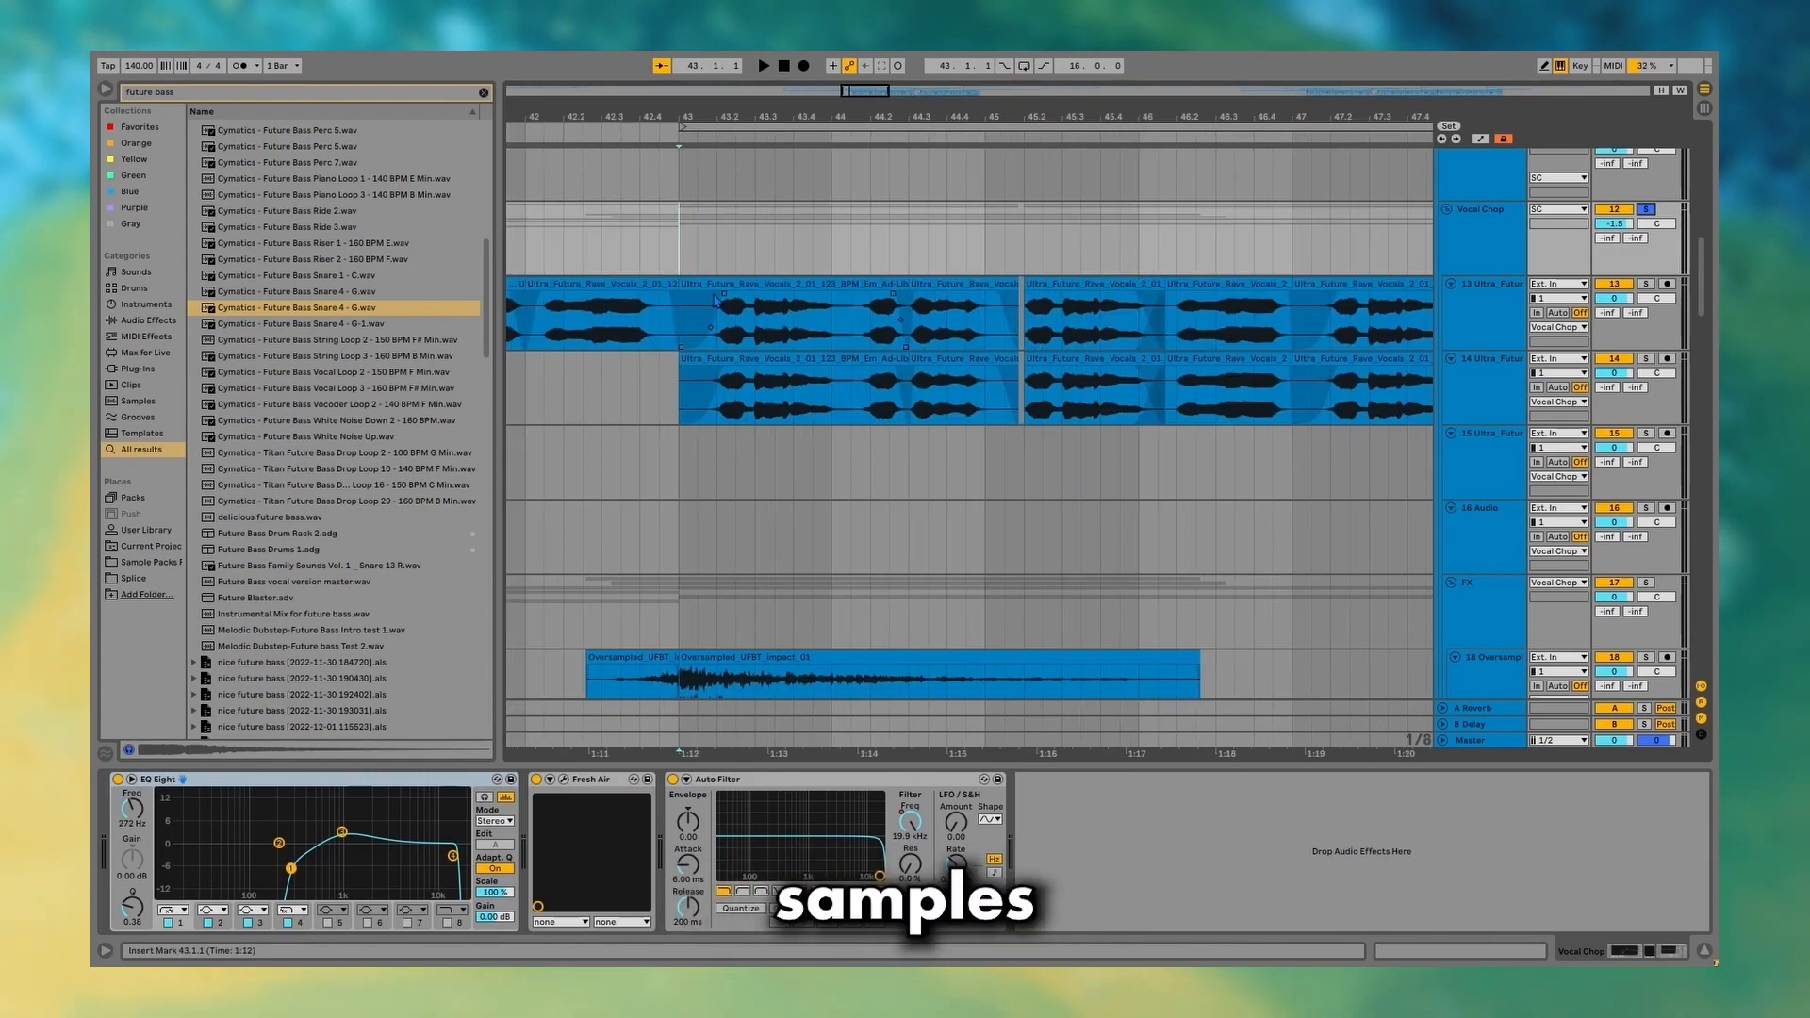
pyautogui.hscroll(3, 714, 300)
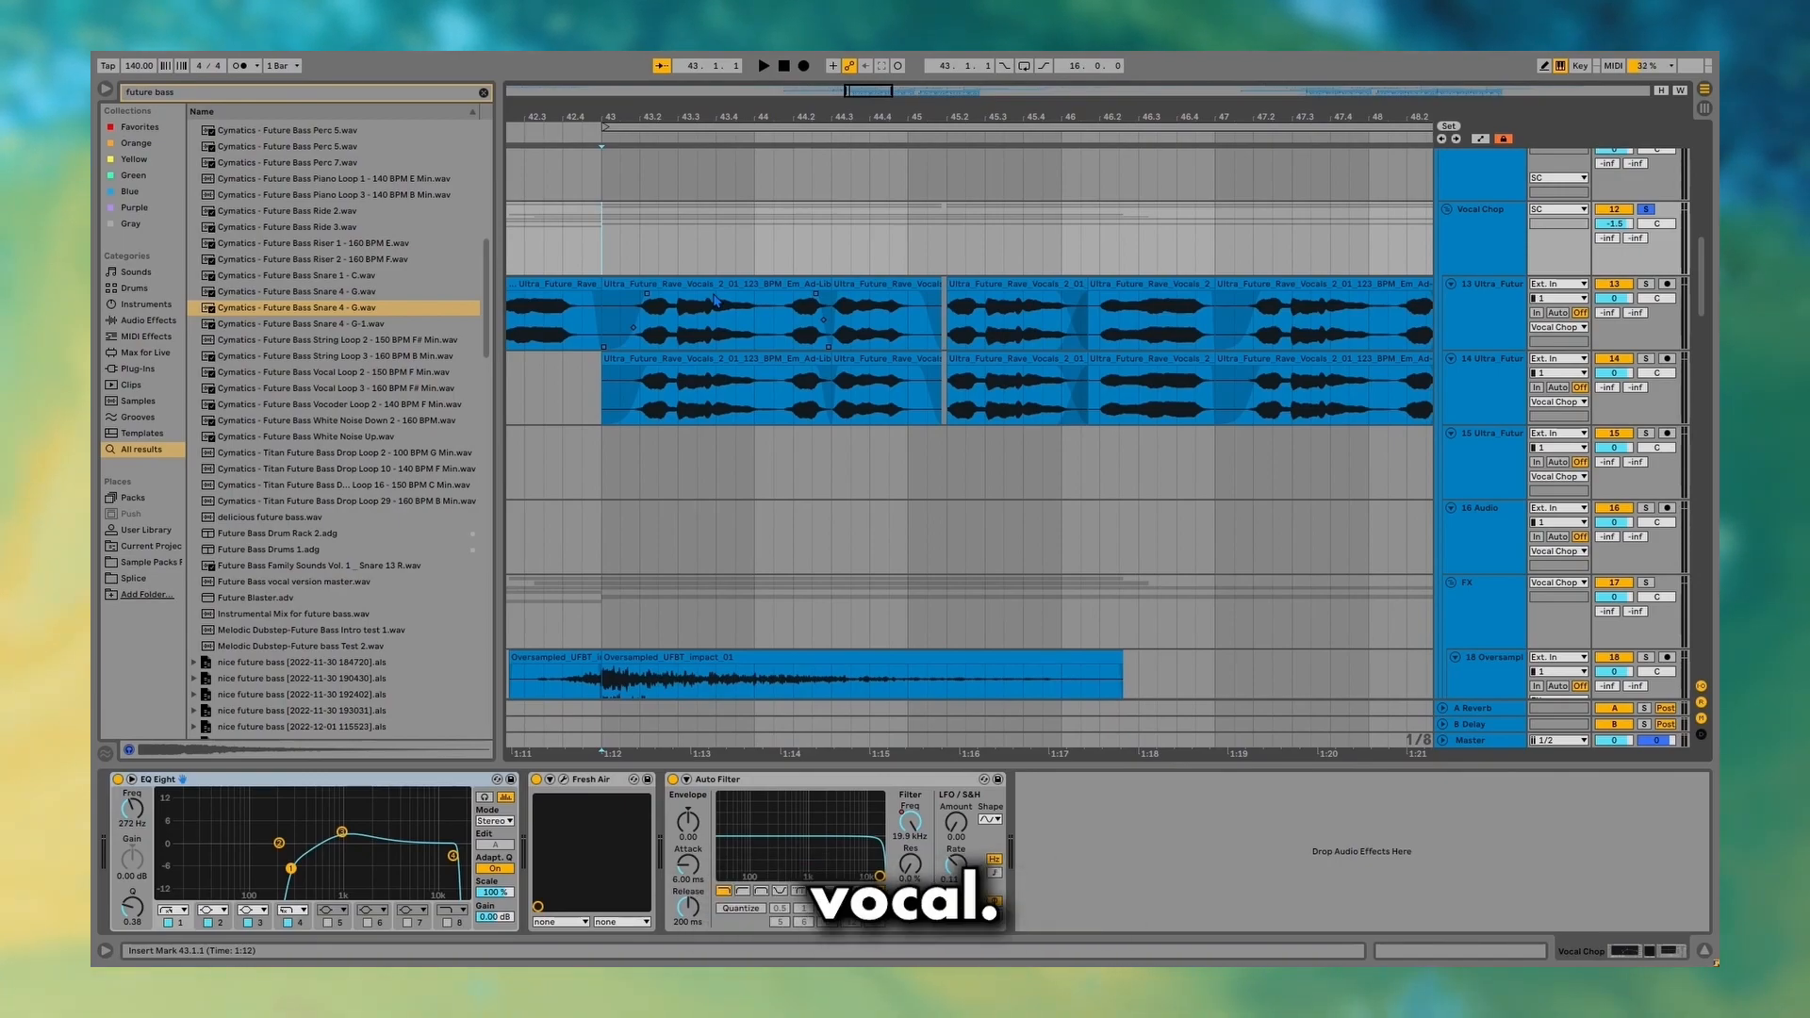
pyautogui.scroll(1, 714, 300)
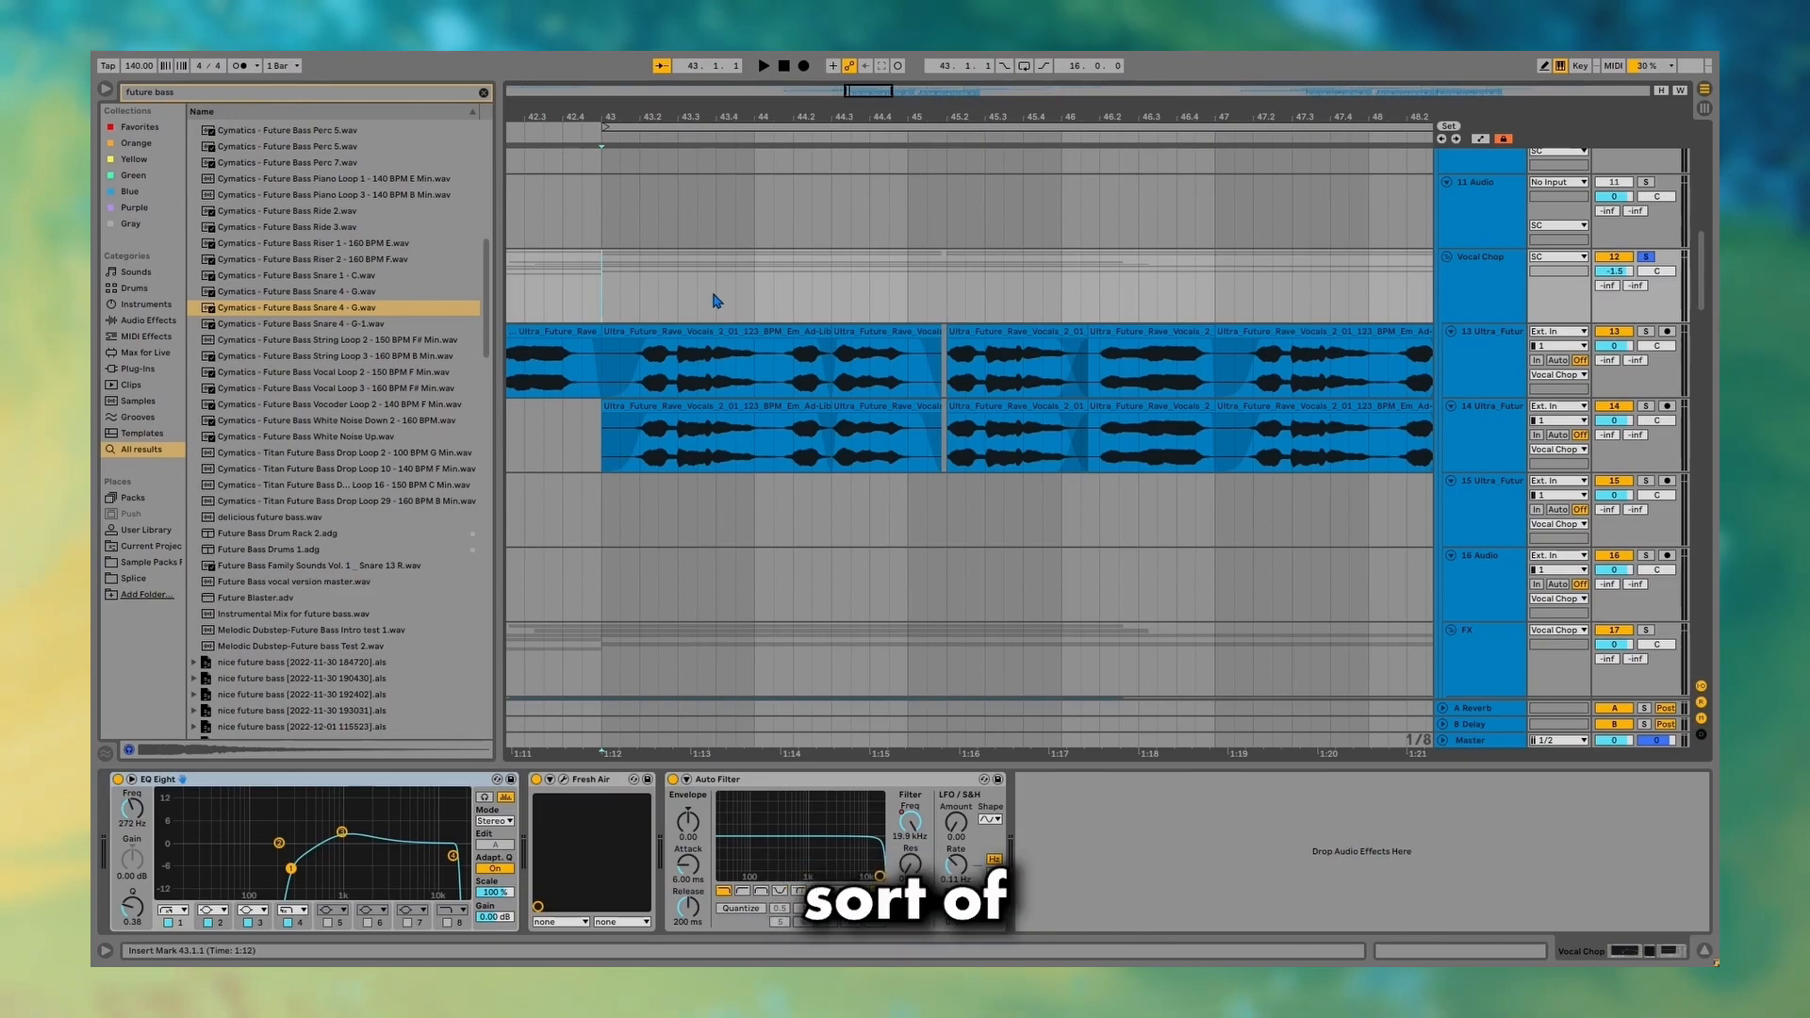
pyautogui.hscroll(20, 714, 299)
pyautogui.hscroll(-8, 714, 299)
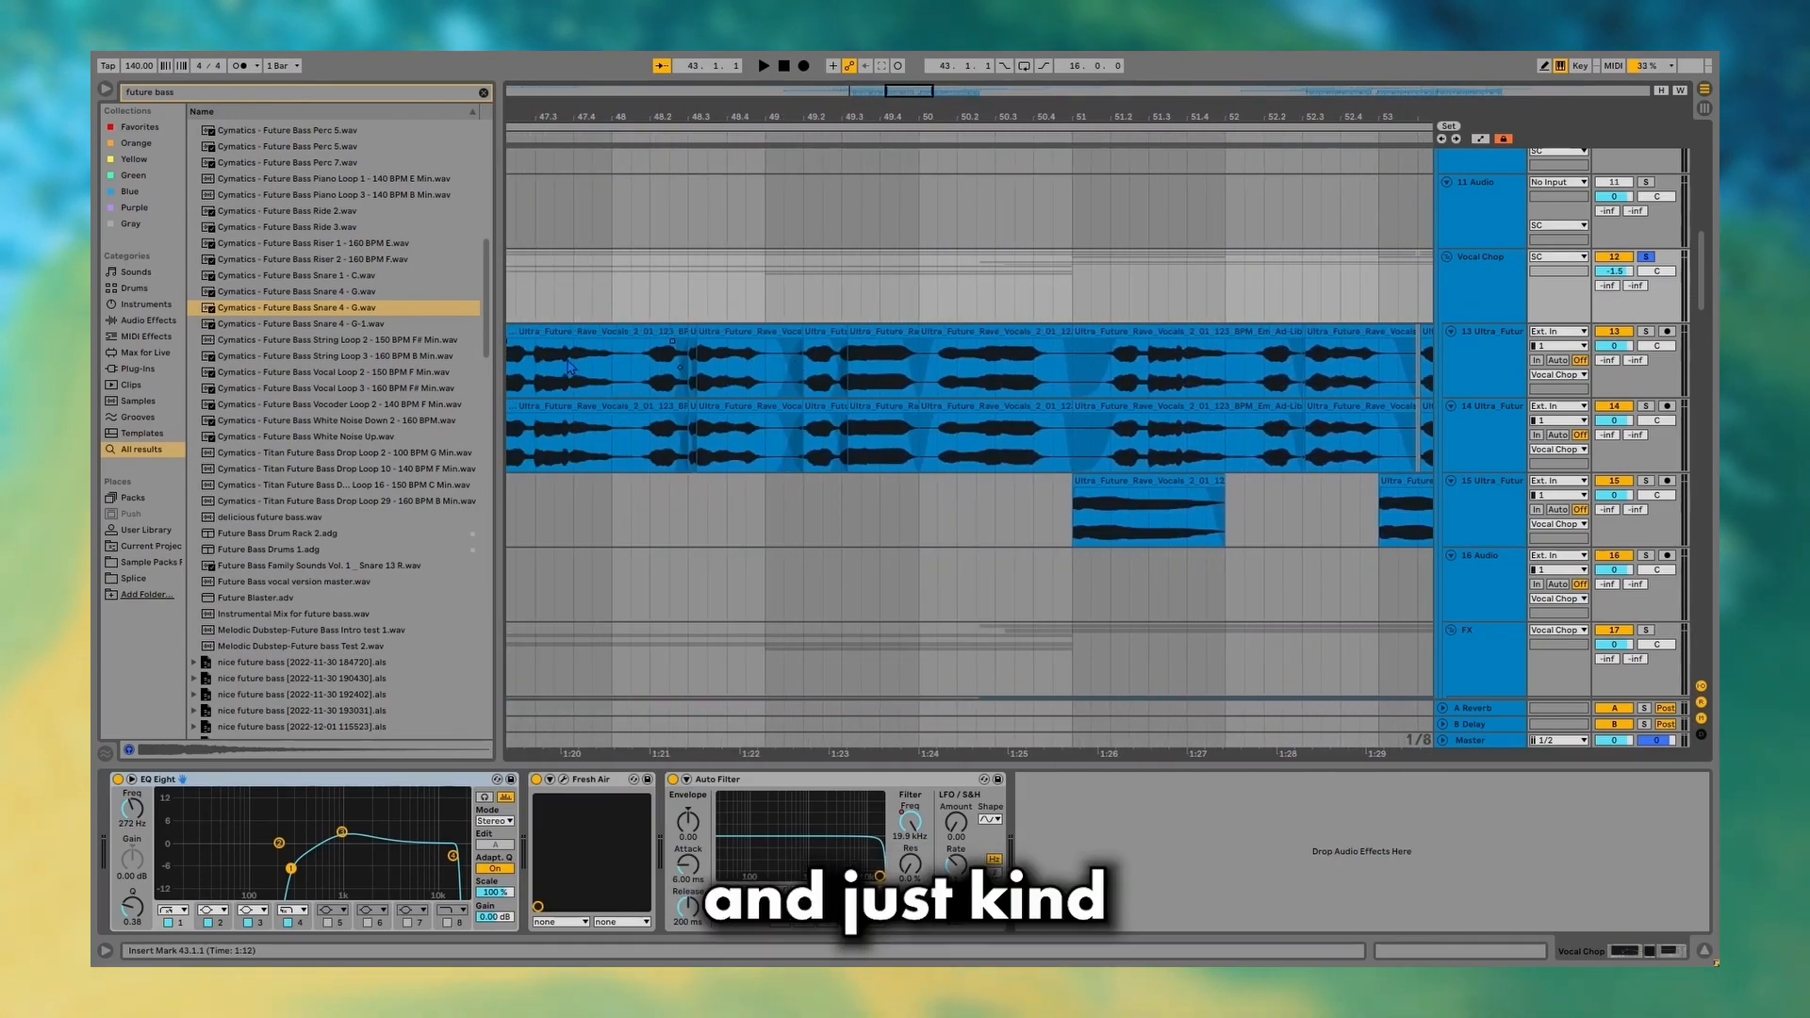
pyautogui.hscroll(-20, 569, 368)
# Select the vocal clip starting at bar 43 on track 13 and look over the track's effects chain.
pyautogui.doubleClick(940, 333)
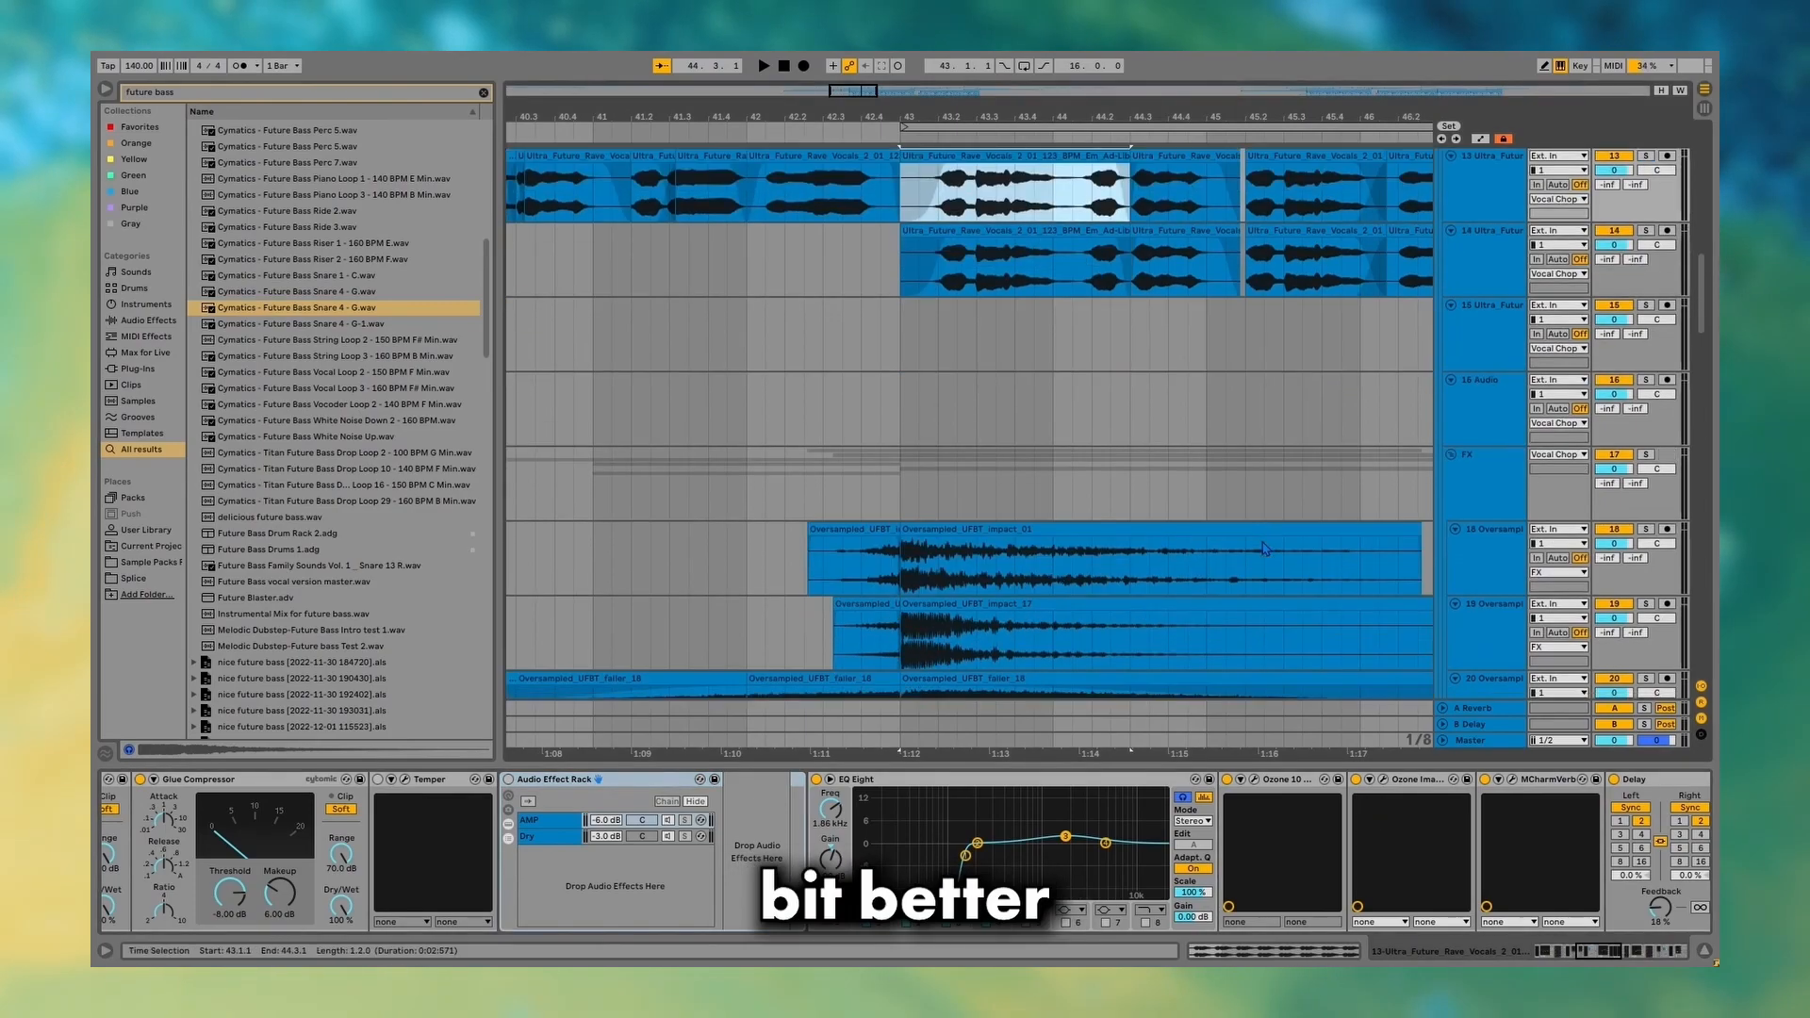
pyautogui.hscroll(-10, 596, 832)
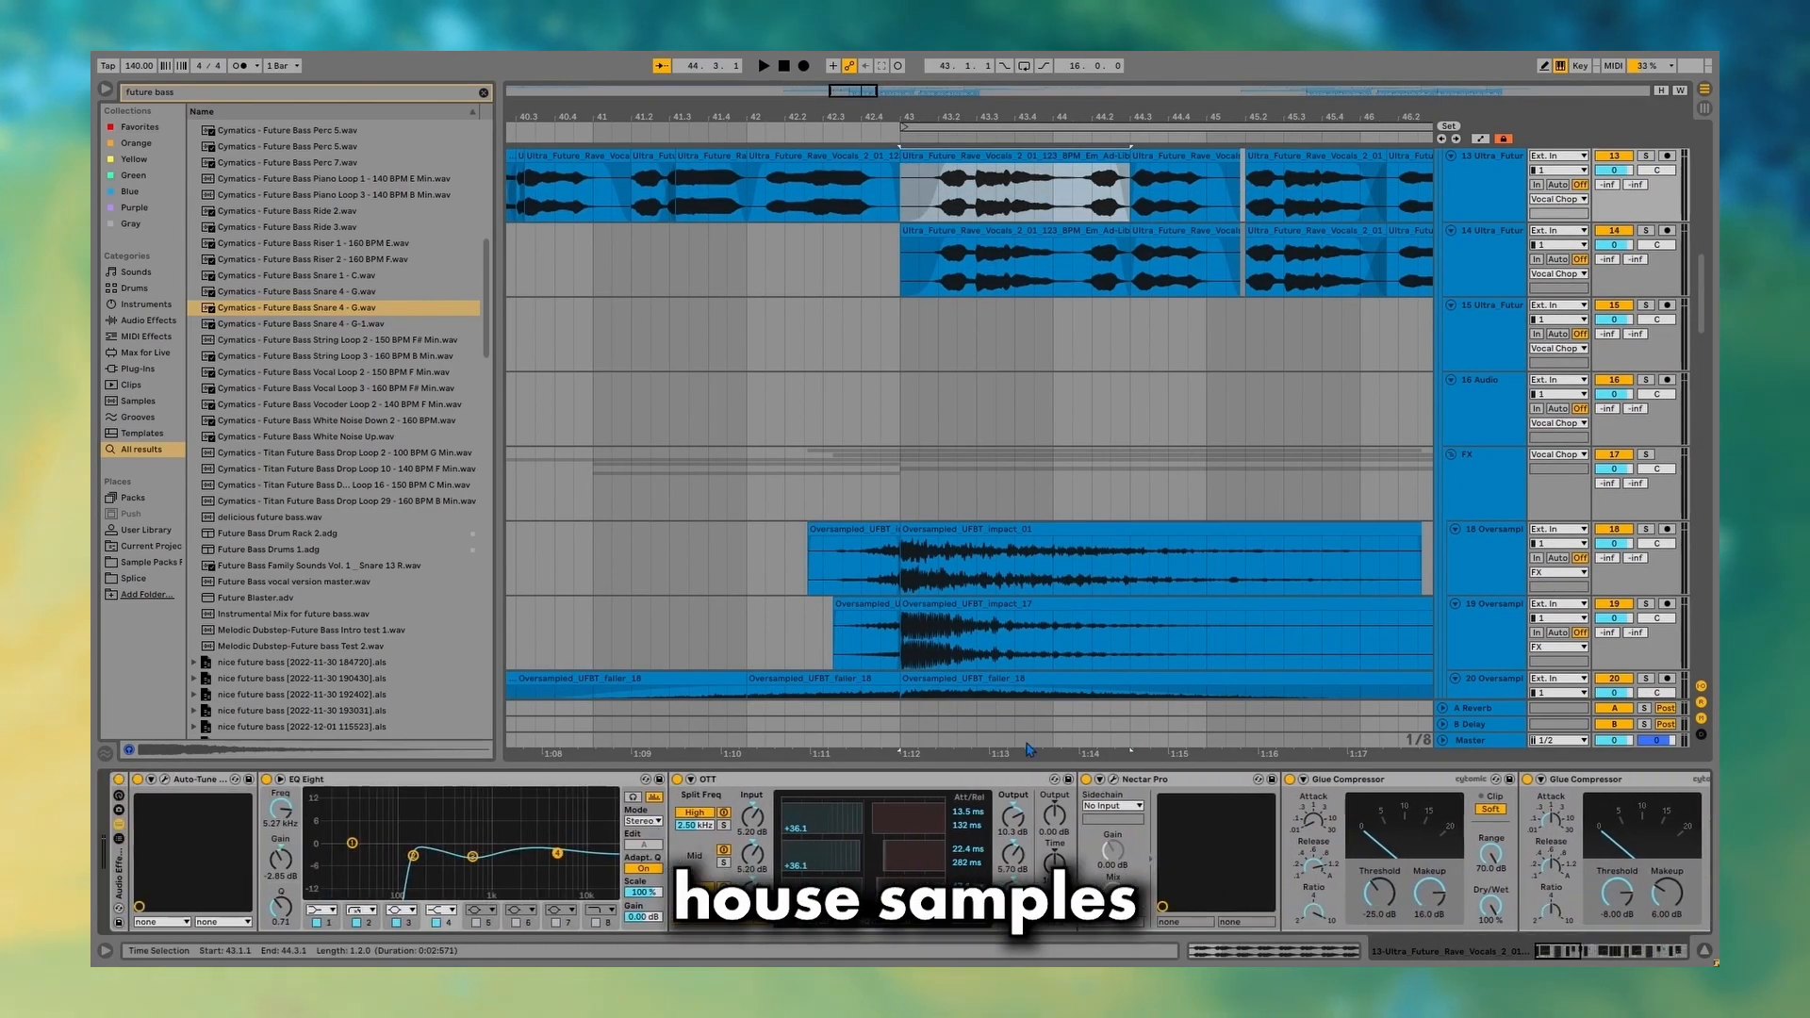
pyautogui.hscroll(5, 596, 831)
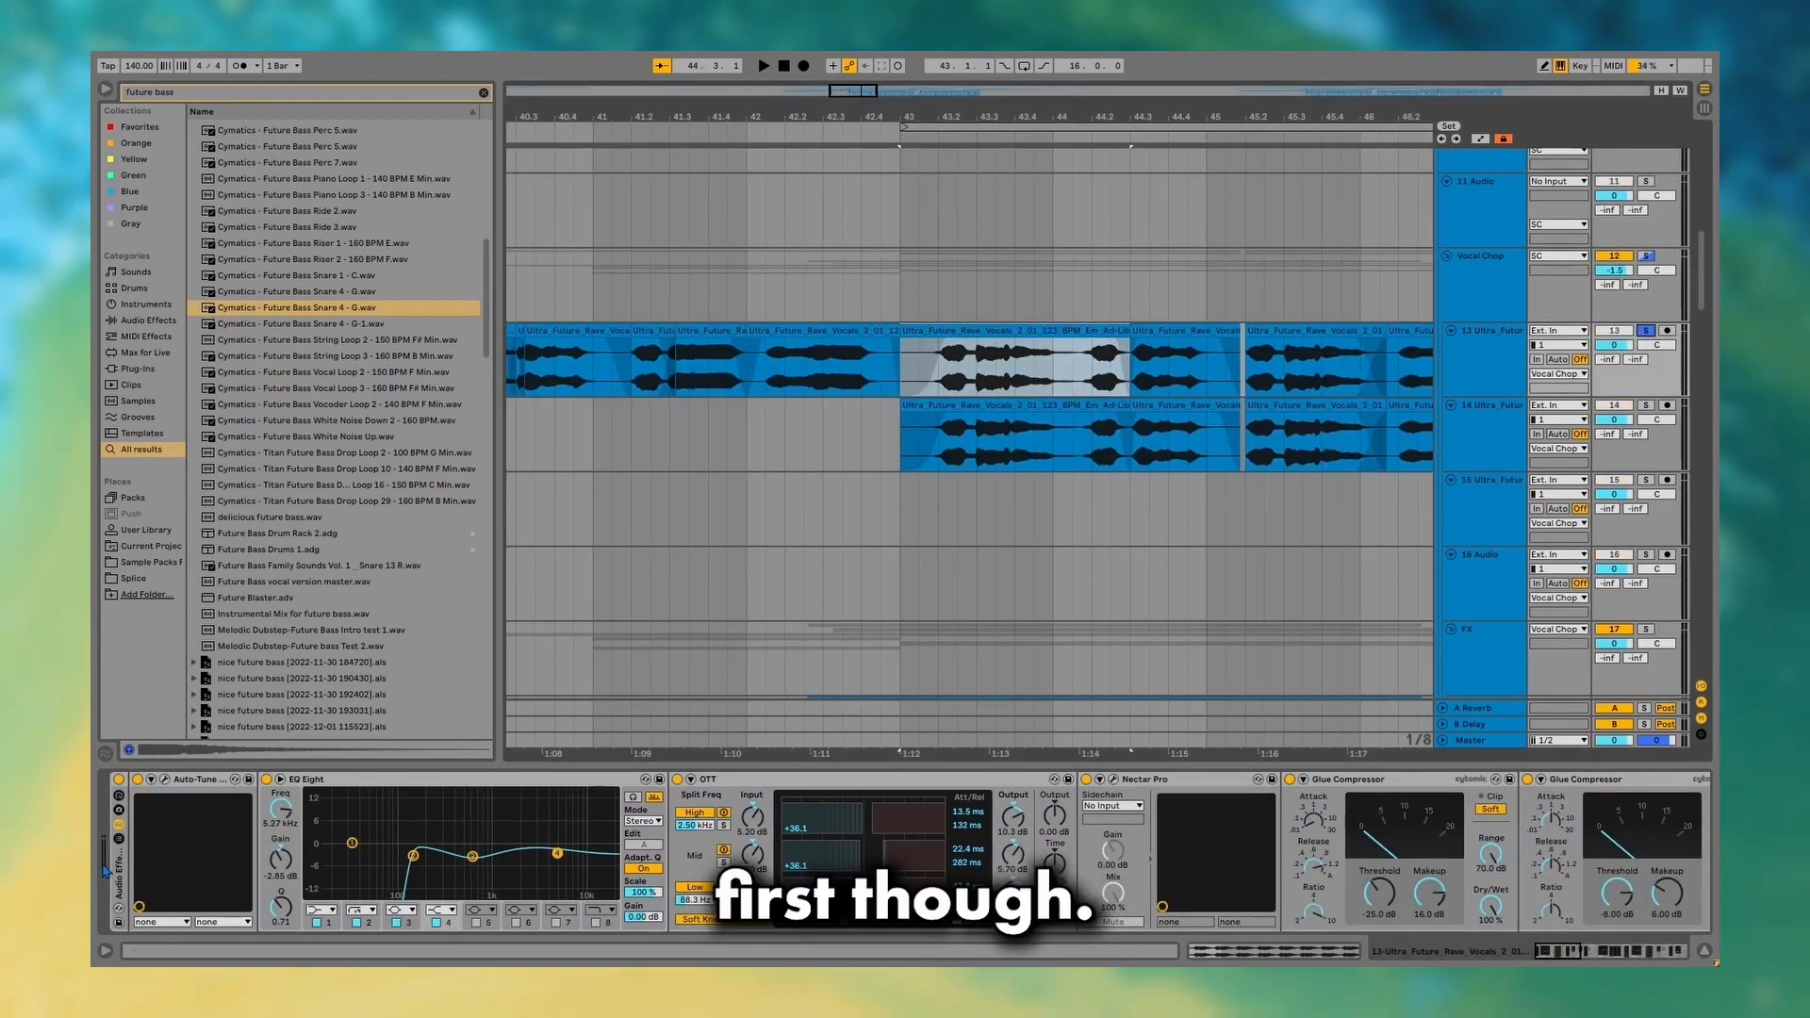
# Bypass track 13's main Audio Effect Rack, play the dry vocal chop from bar 43, and re-enable the rack.
pyautogui.click(119, 780)
pyautogui.hscroll(15, 595, 826)
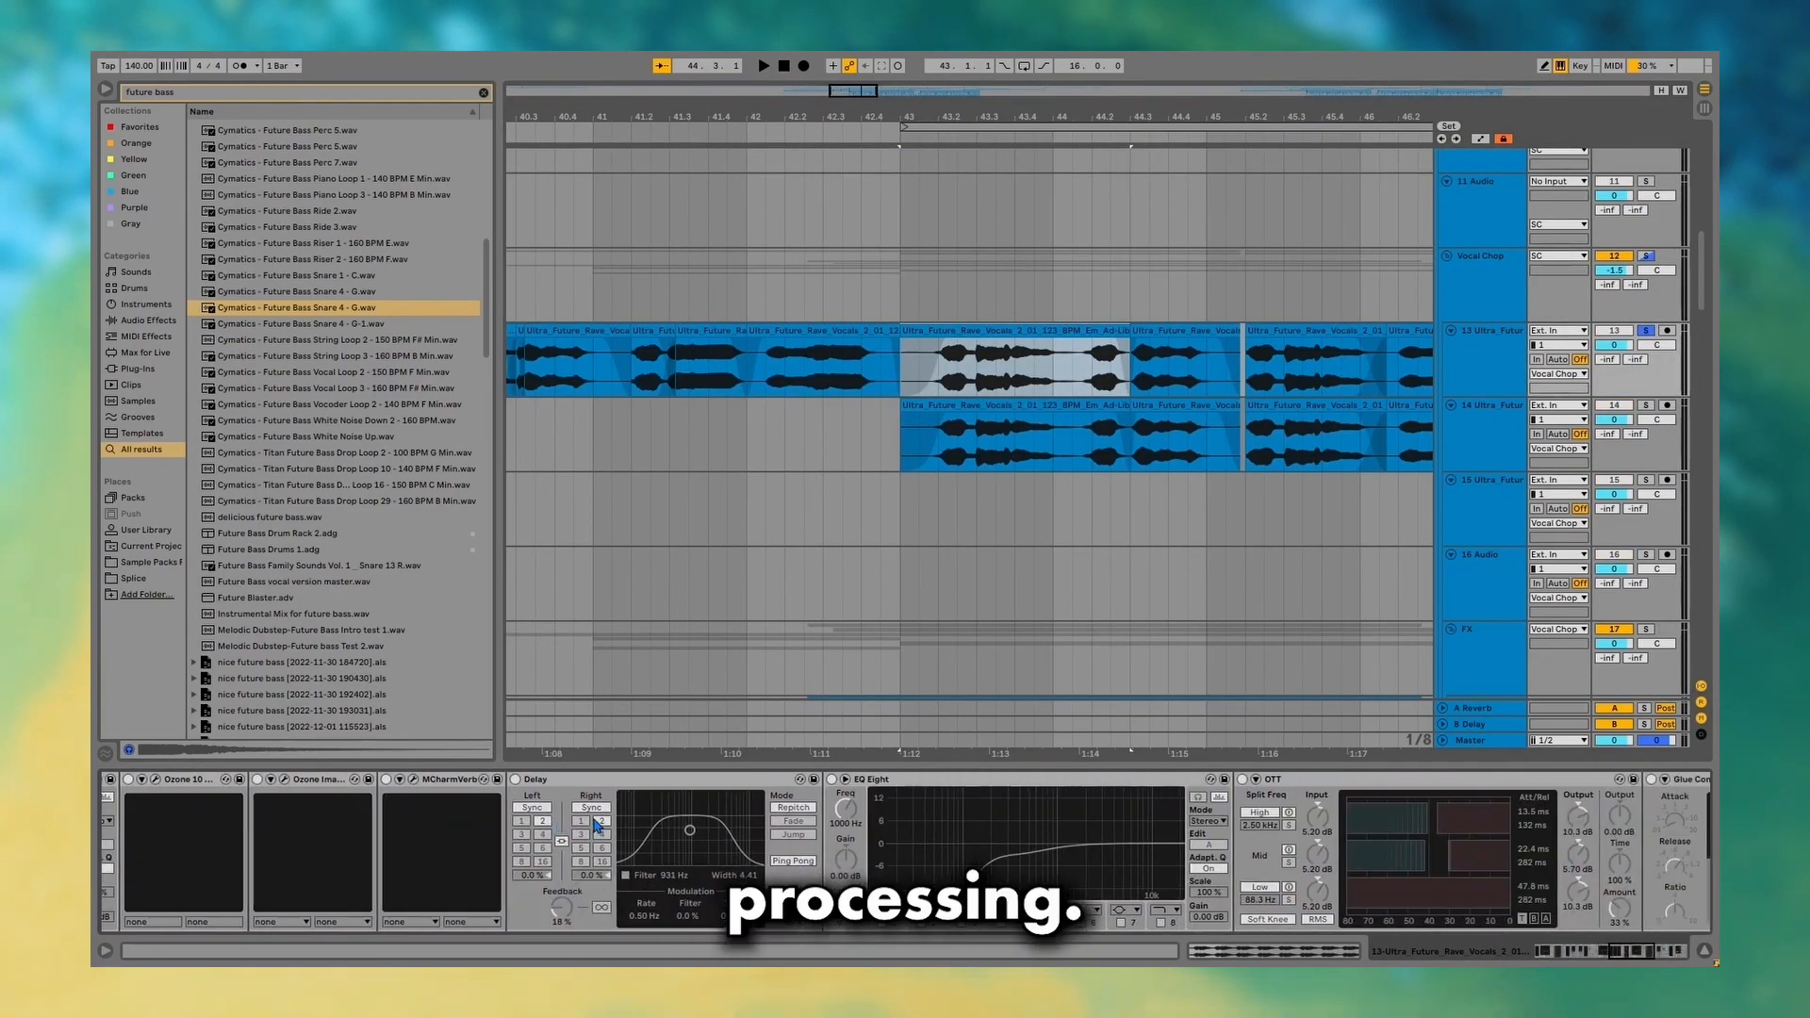
pyautogui.hscroll(3, 595, 825)
pyautogui.press('space')
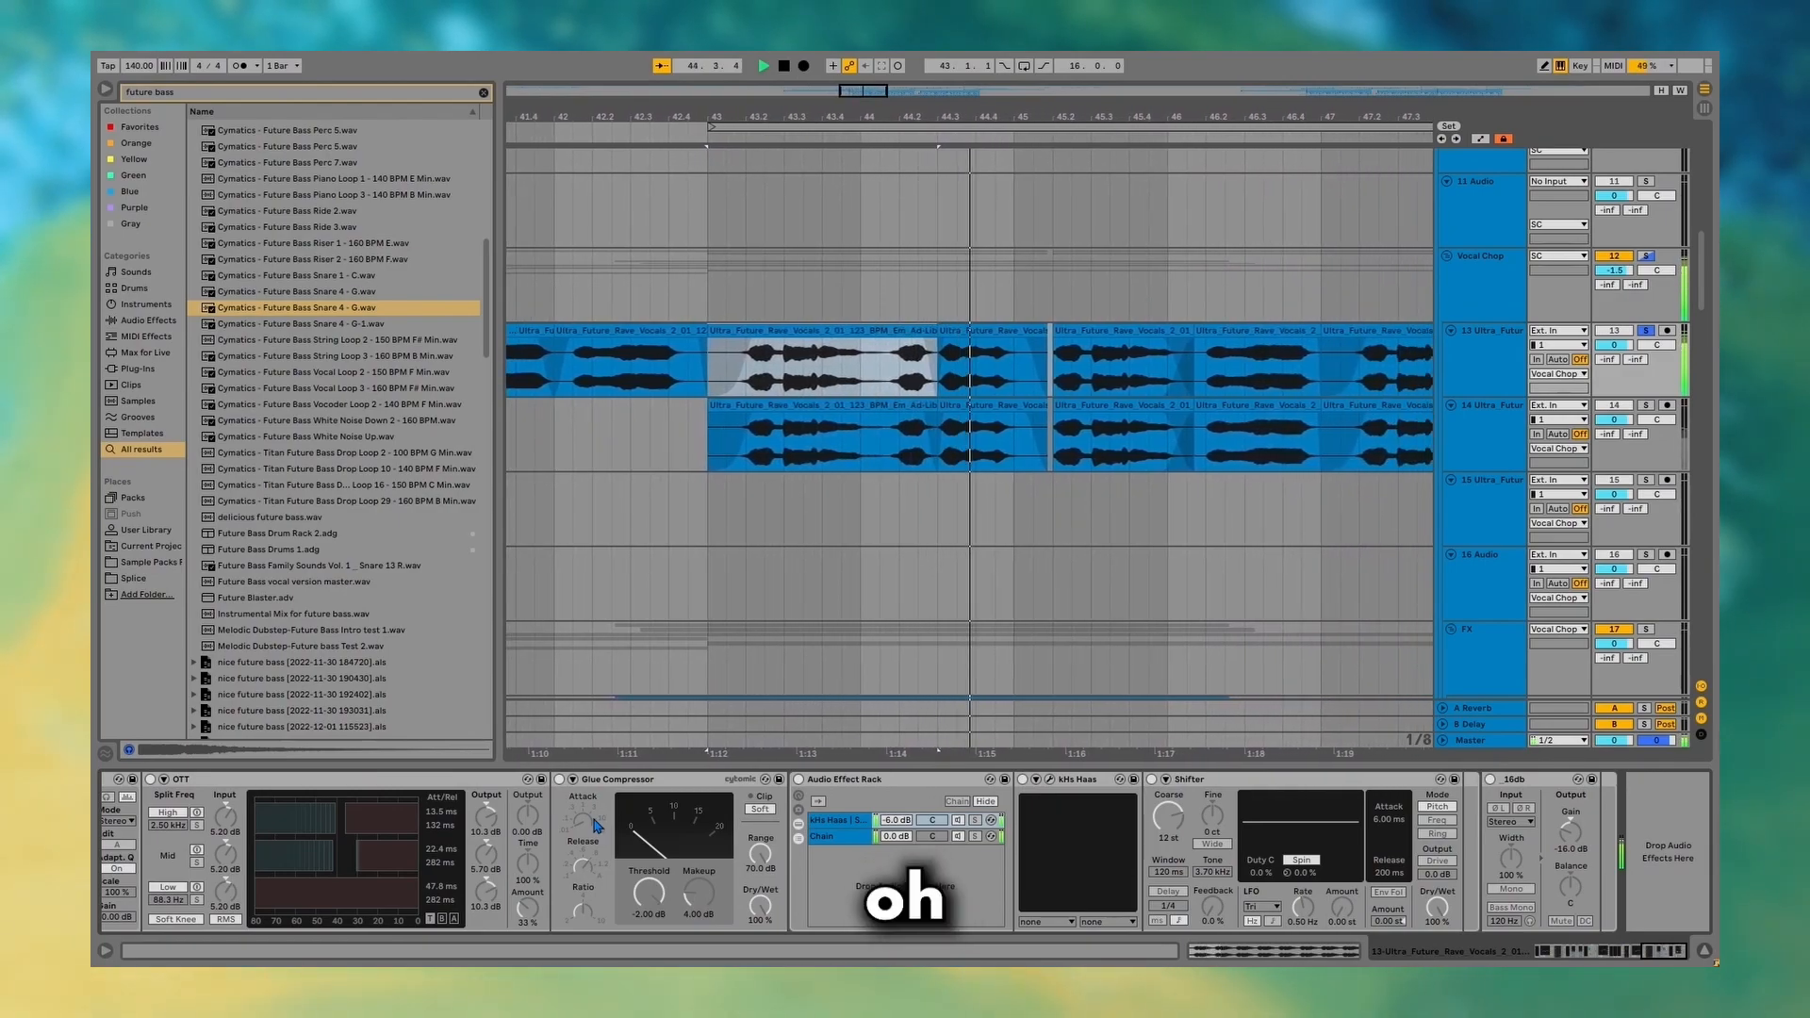
pyautogui.hscroll(-12, 175, 861)
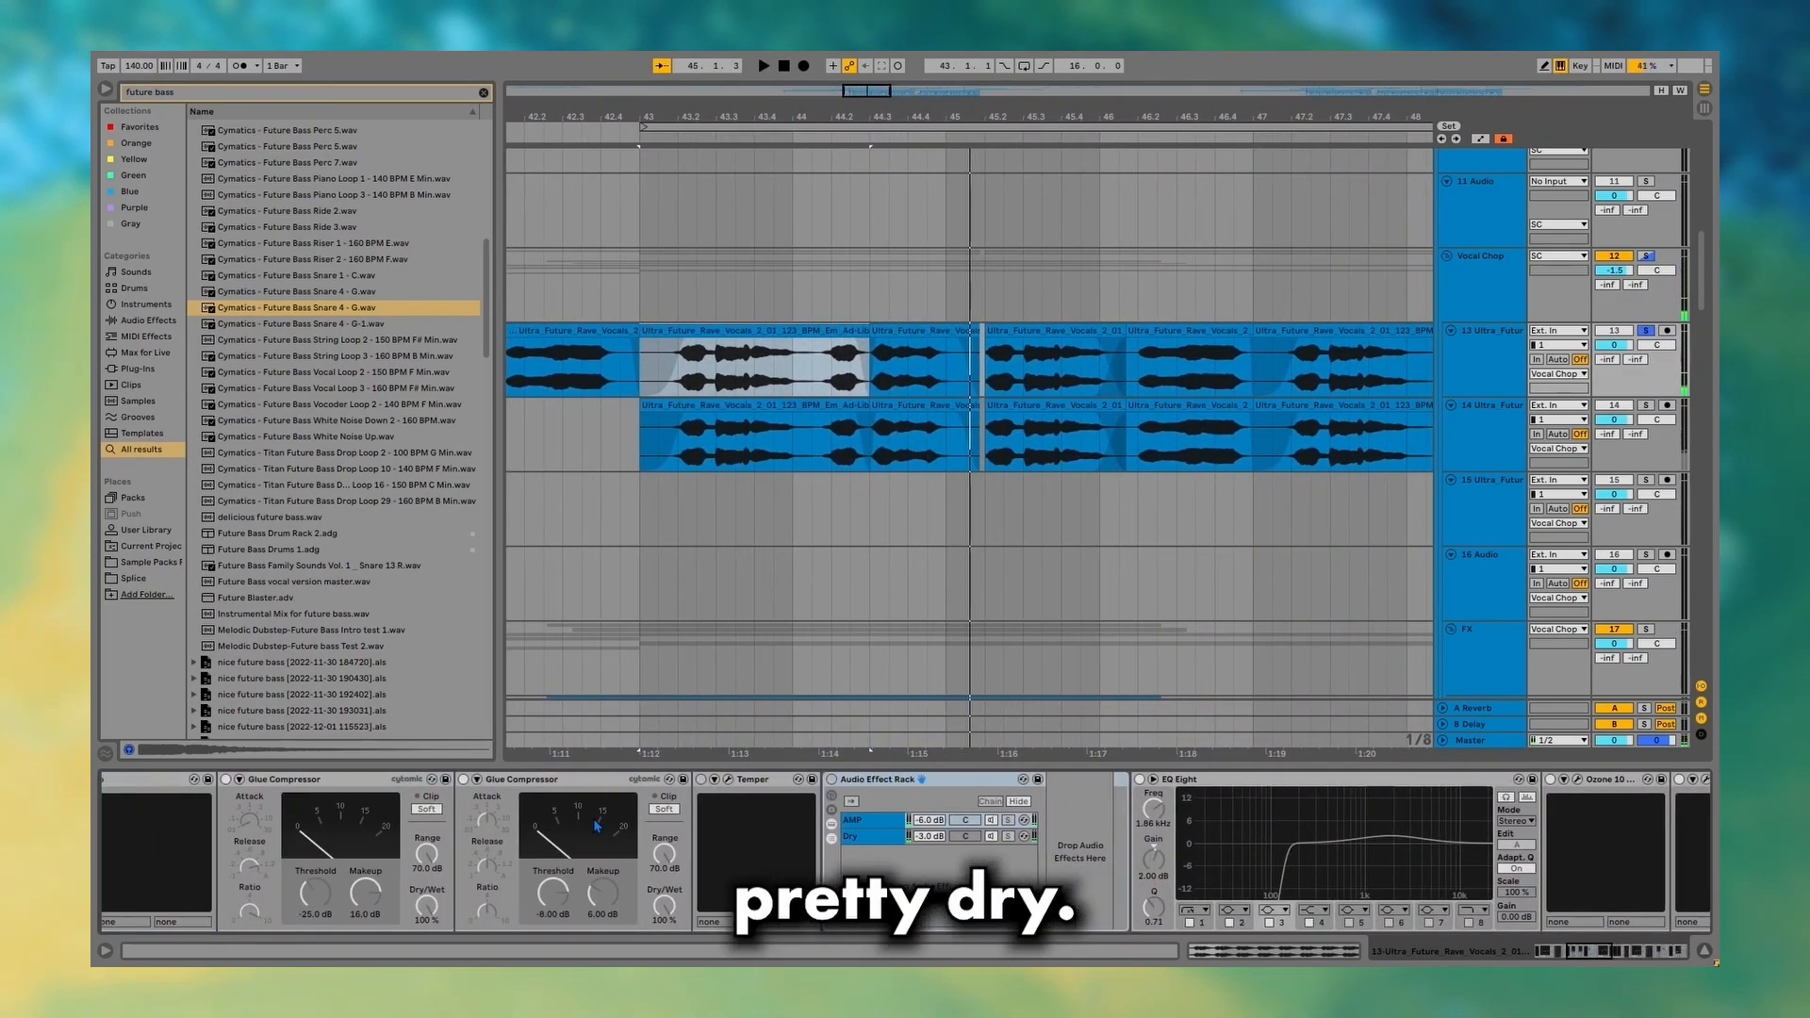
pyautogui.click(119, 779)
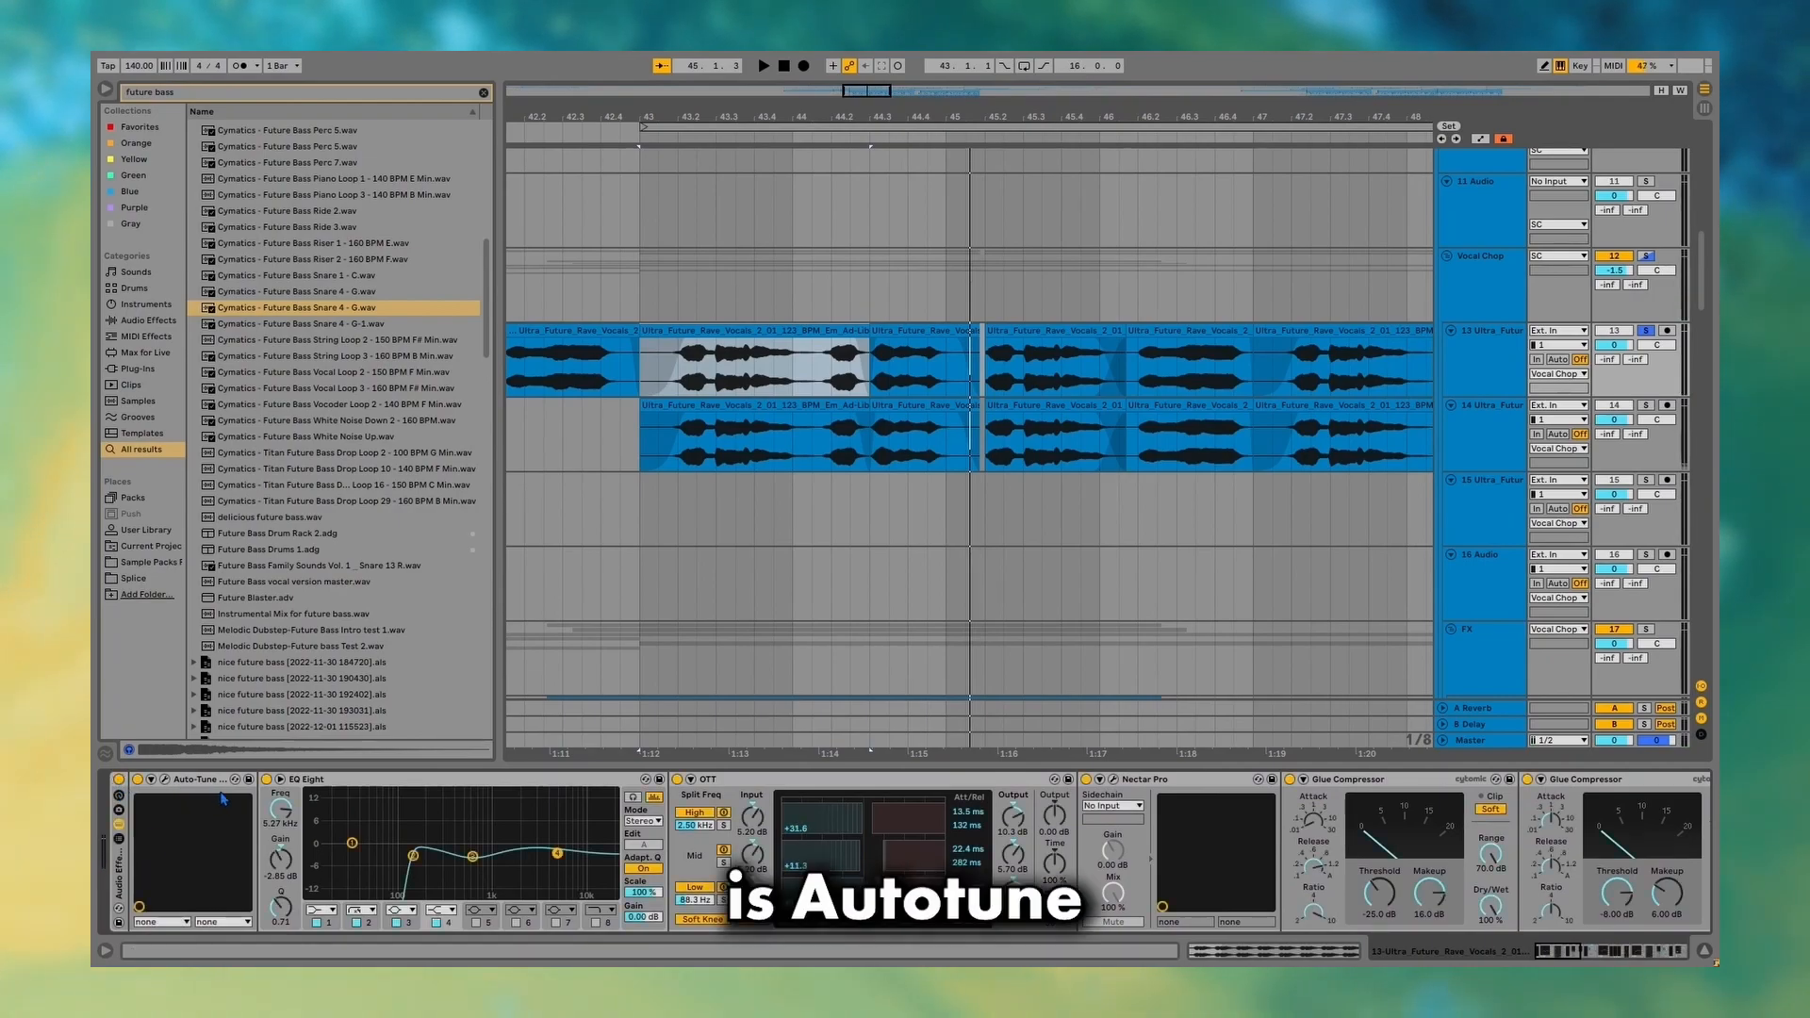
# Examine the Auto-Tune, EQ Eight and OTT devices at the start of the vocal chop's effects chain.
pyautogui.hscroll(2, 388, 835)
pyautogui.hscroll(3, 387, 836)
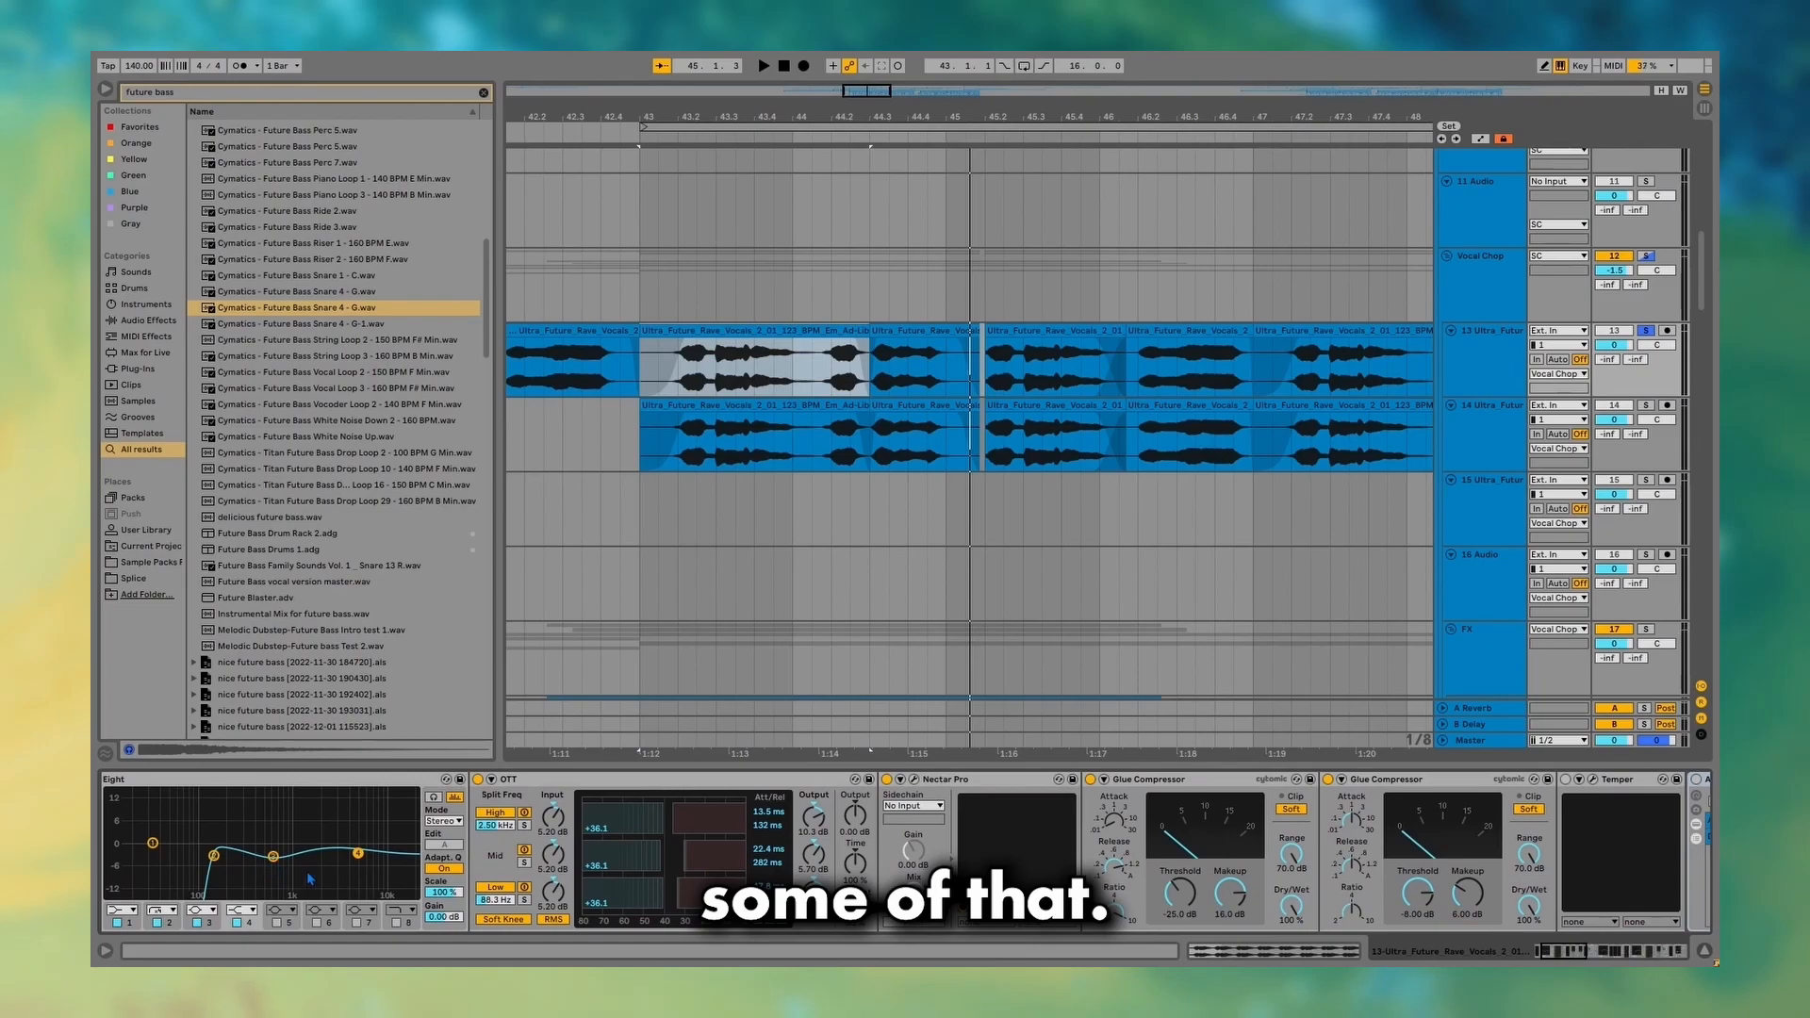
pyautogui.hscroll(-5, 310, 879)
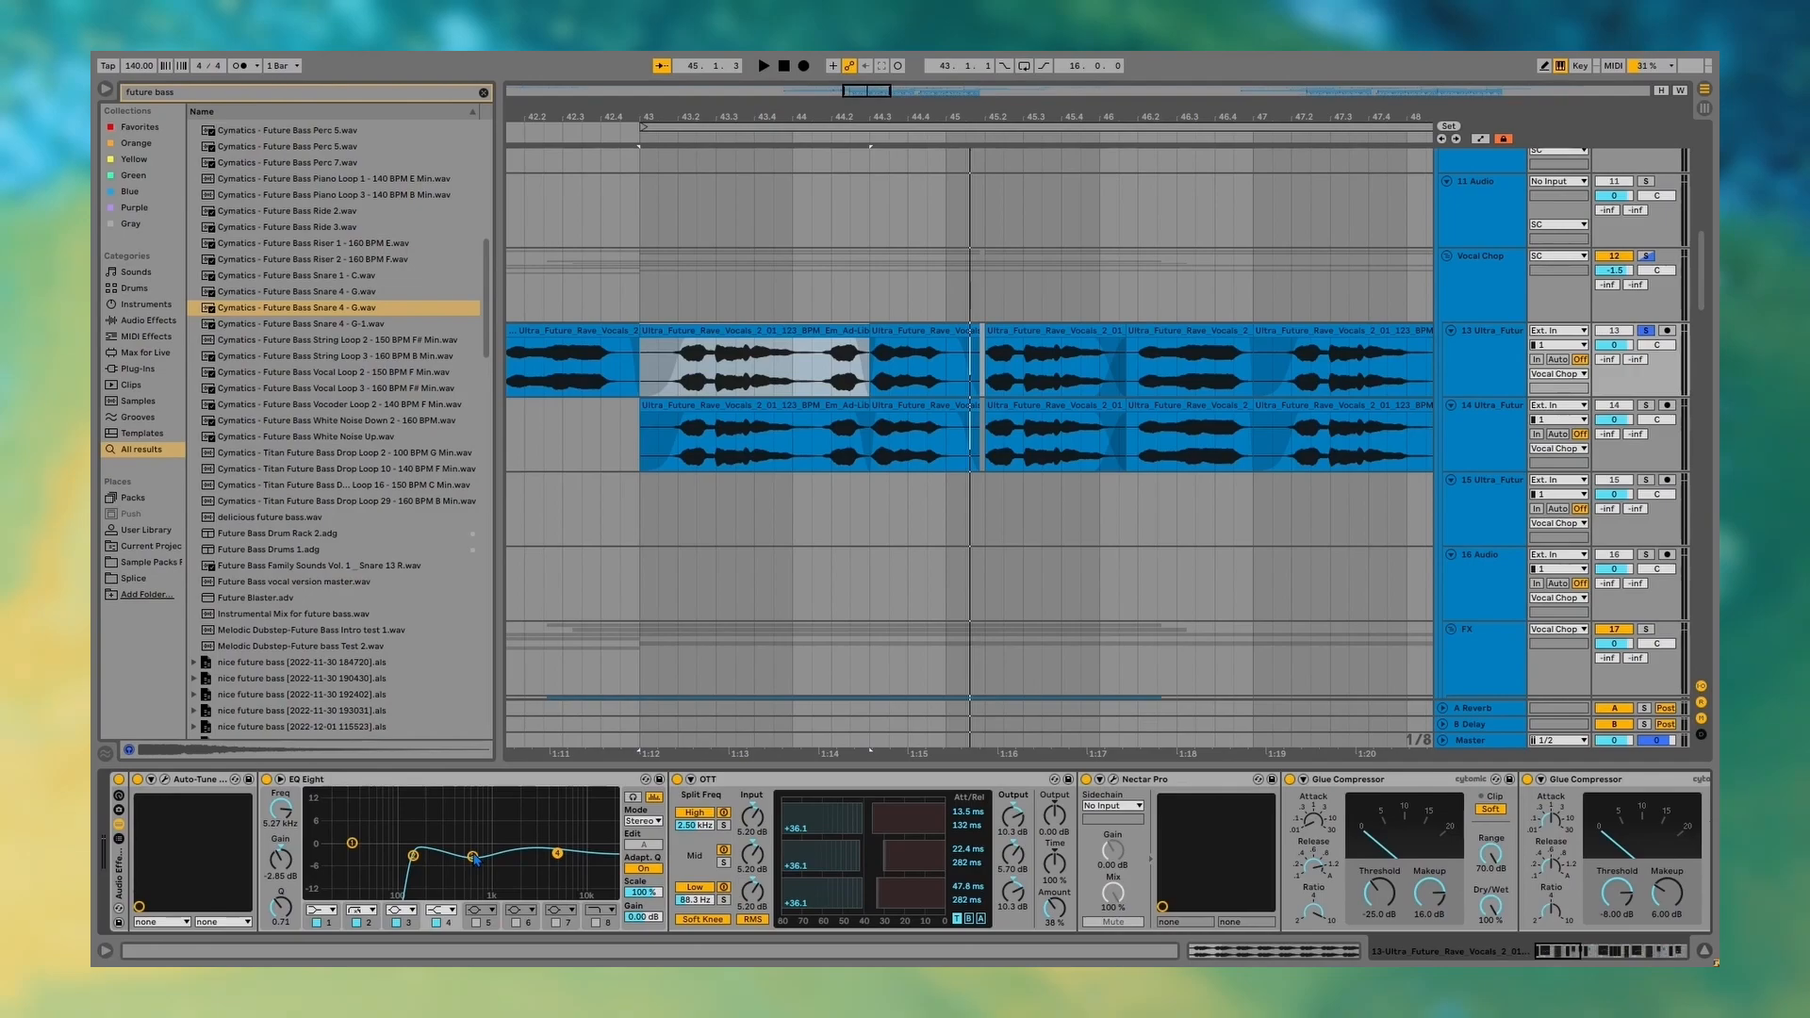
pyautogui.scroll(-2, 739, 844)
pyautogui.scroll(-3, 716, 874)
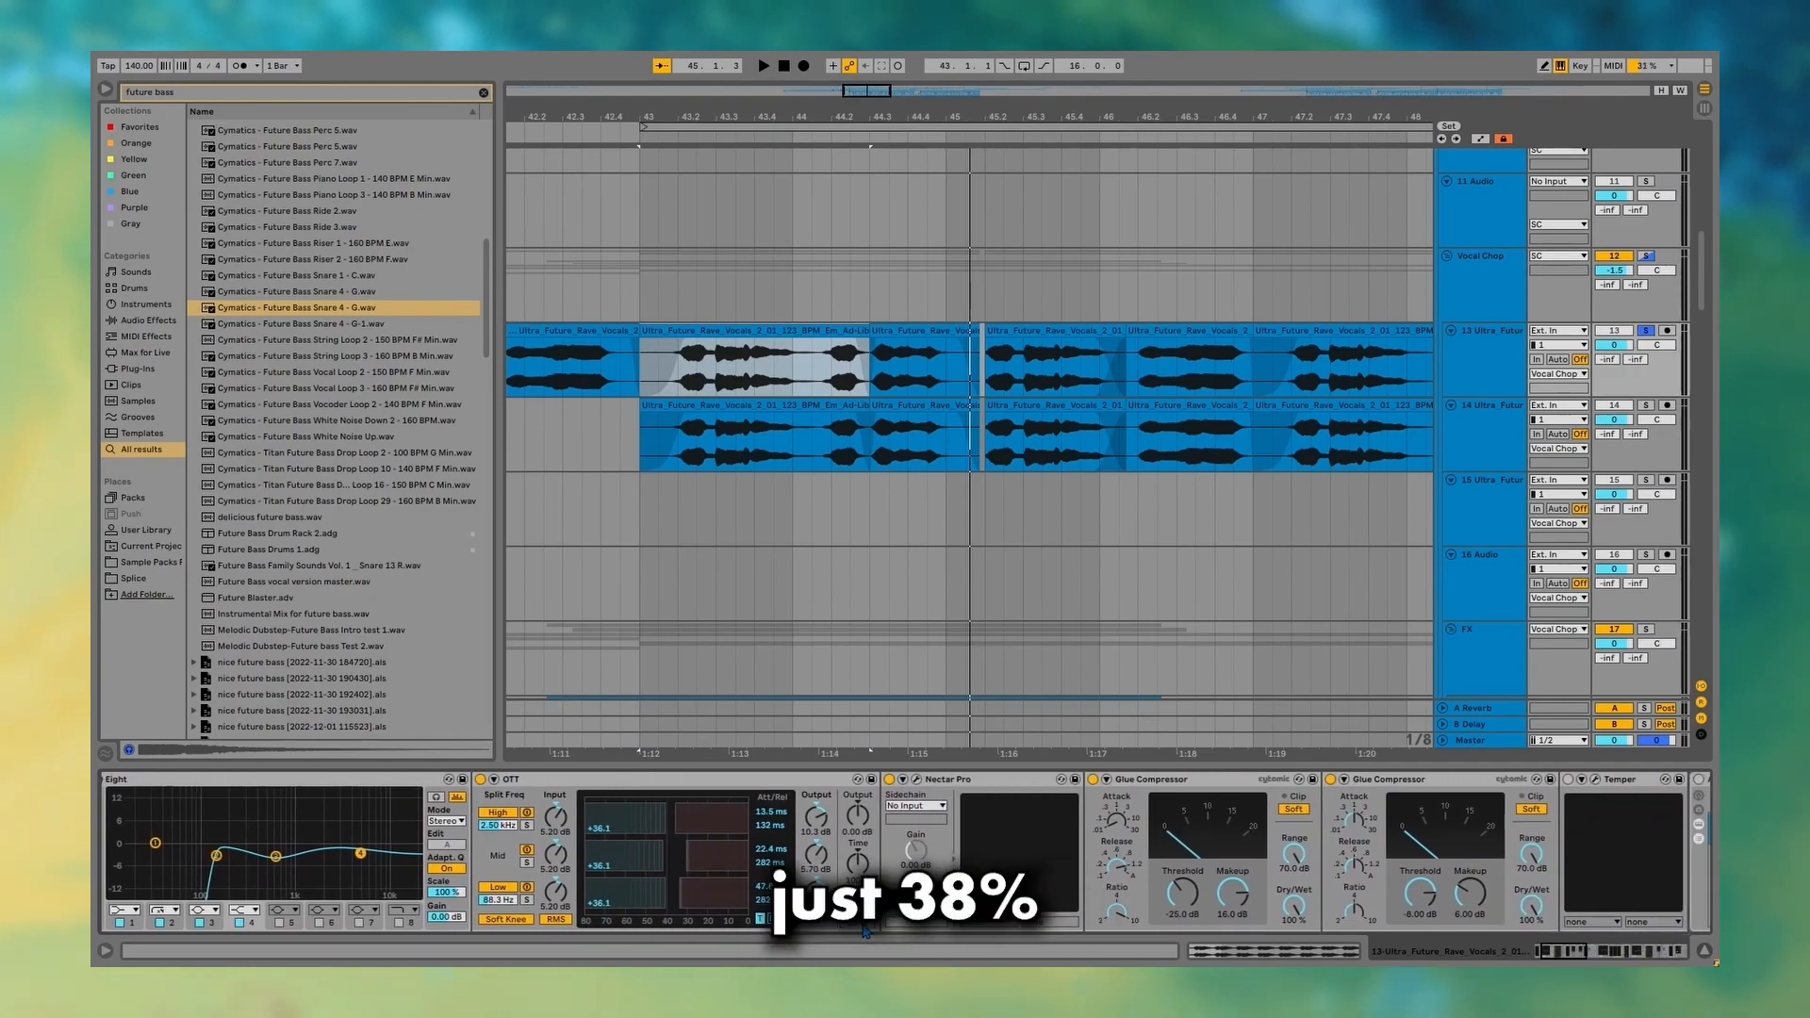
pyautogui.scroll(-3, 863, 931)
pyautogui.scroll(-1, 863, 931)
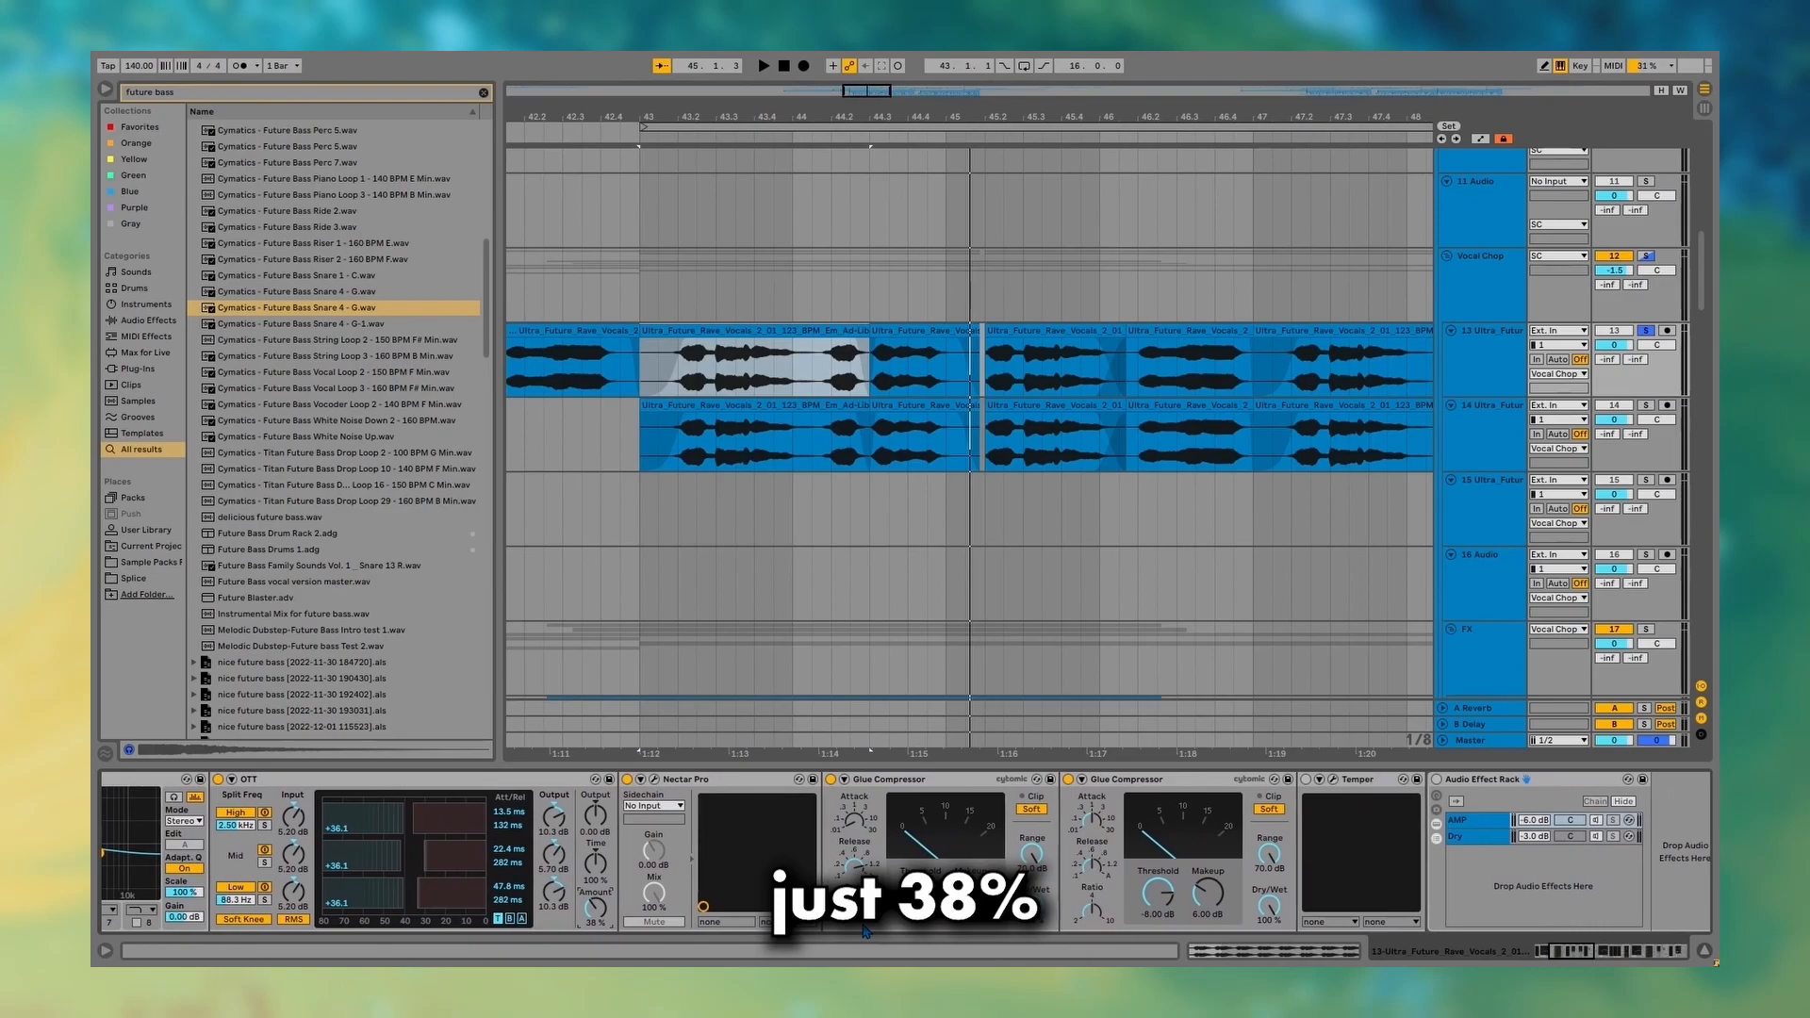
# Open the Nectar Pro plug-in and review the settings of the two Glue Compressors following it.
pyautogui.click(655, 781)
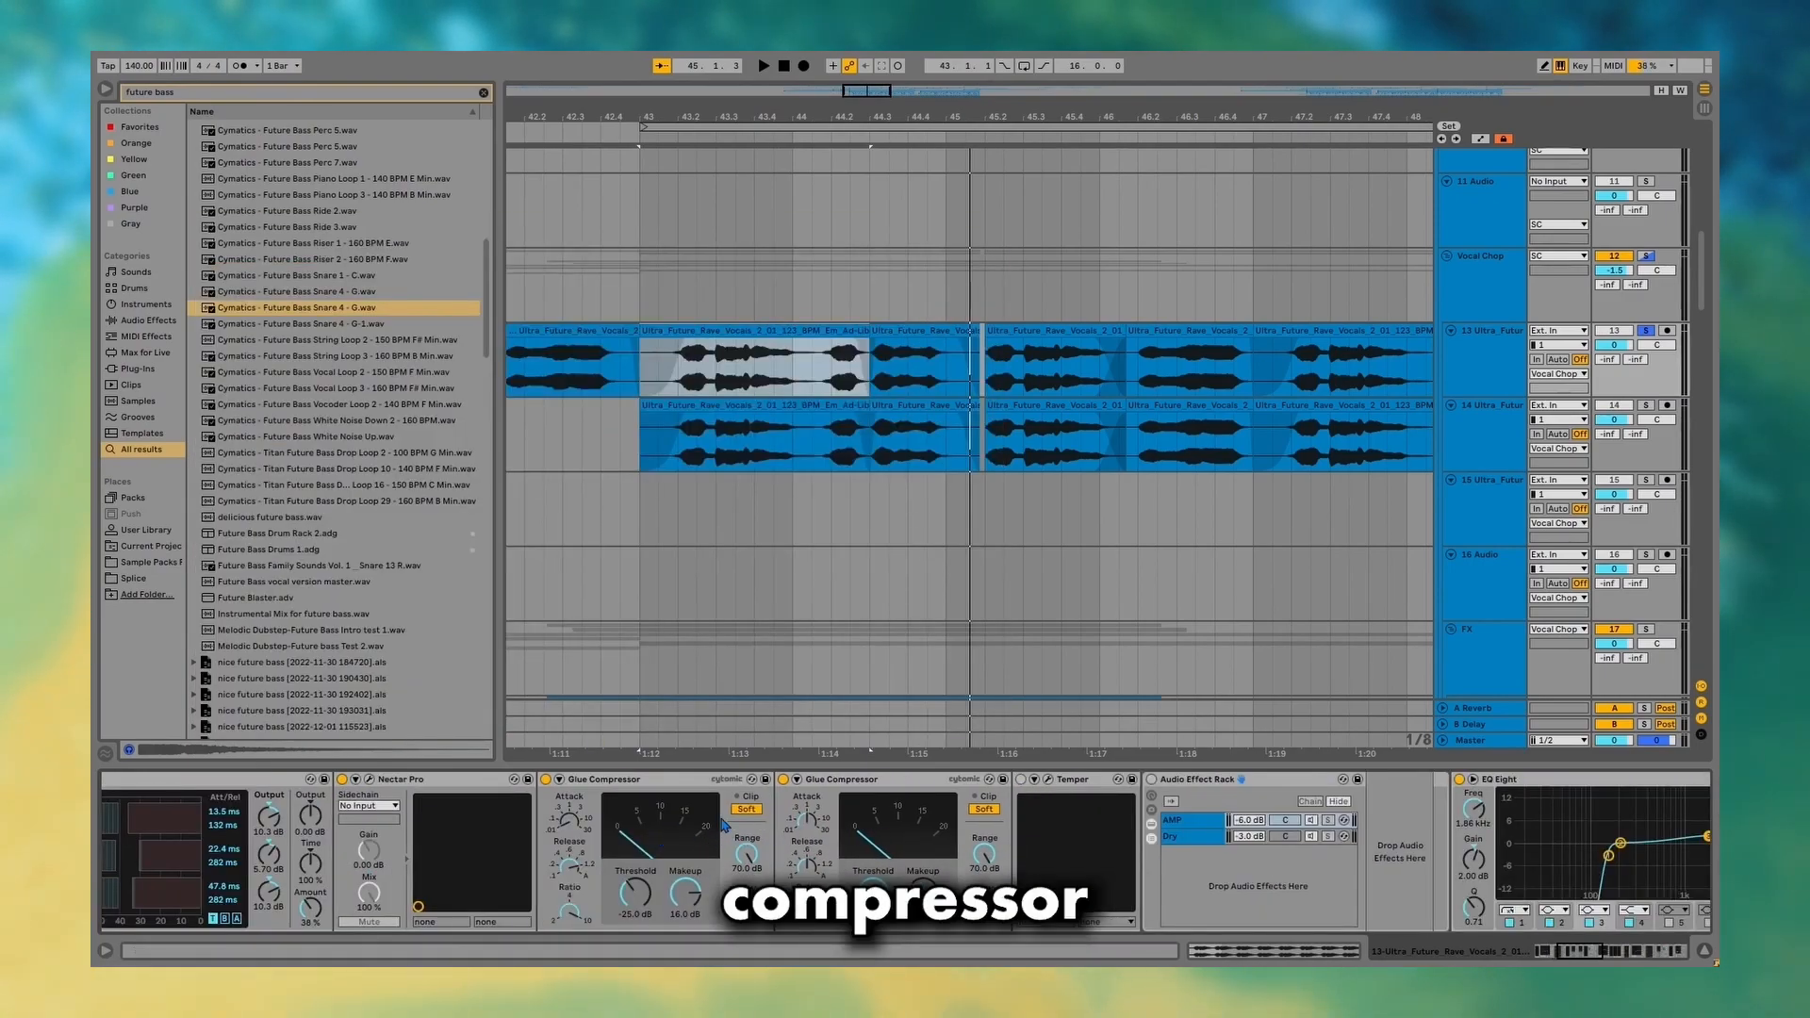
pyautogui.hscroll(-8, 724, 829)
pyautogui.hscroll(7, 651, 828)
pyautogui.hscroll(5, 650, 828)
# Open and close the Temper plug-in's window, and inspect the AMP and Dry rack that follows it.
pyautogui.click(643, 785)
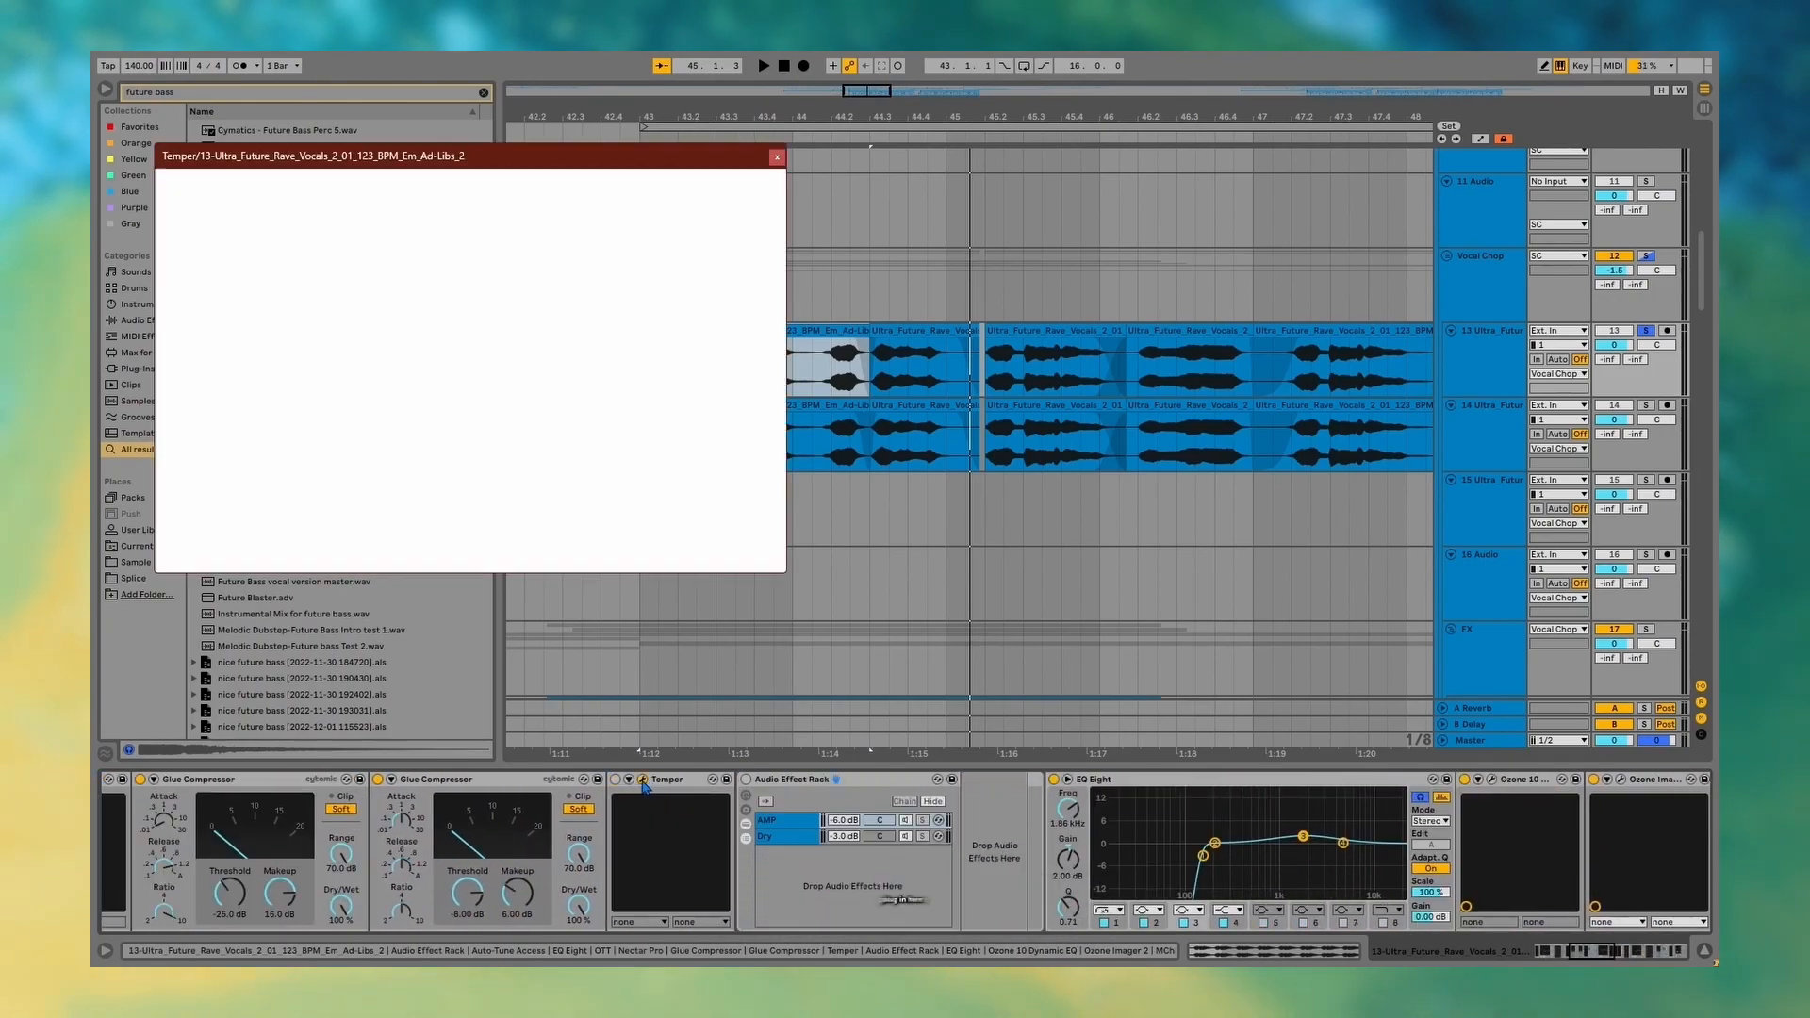
pyautogui.click(777, 157)
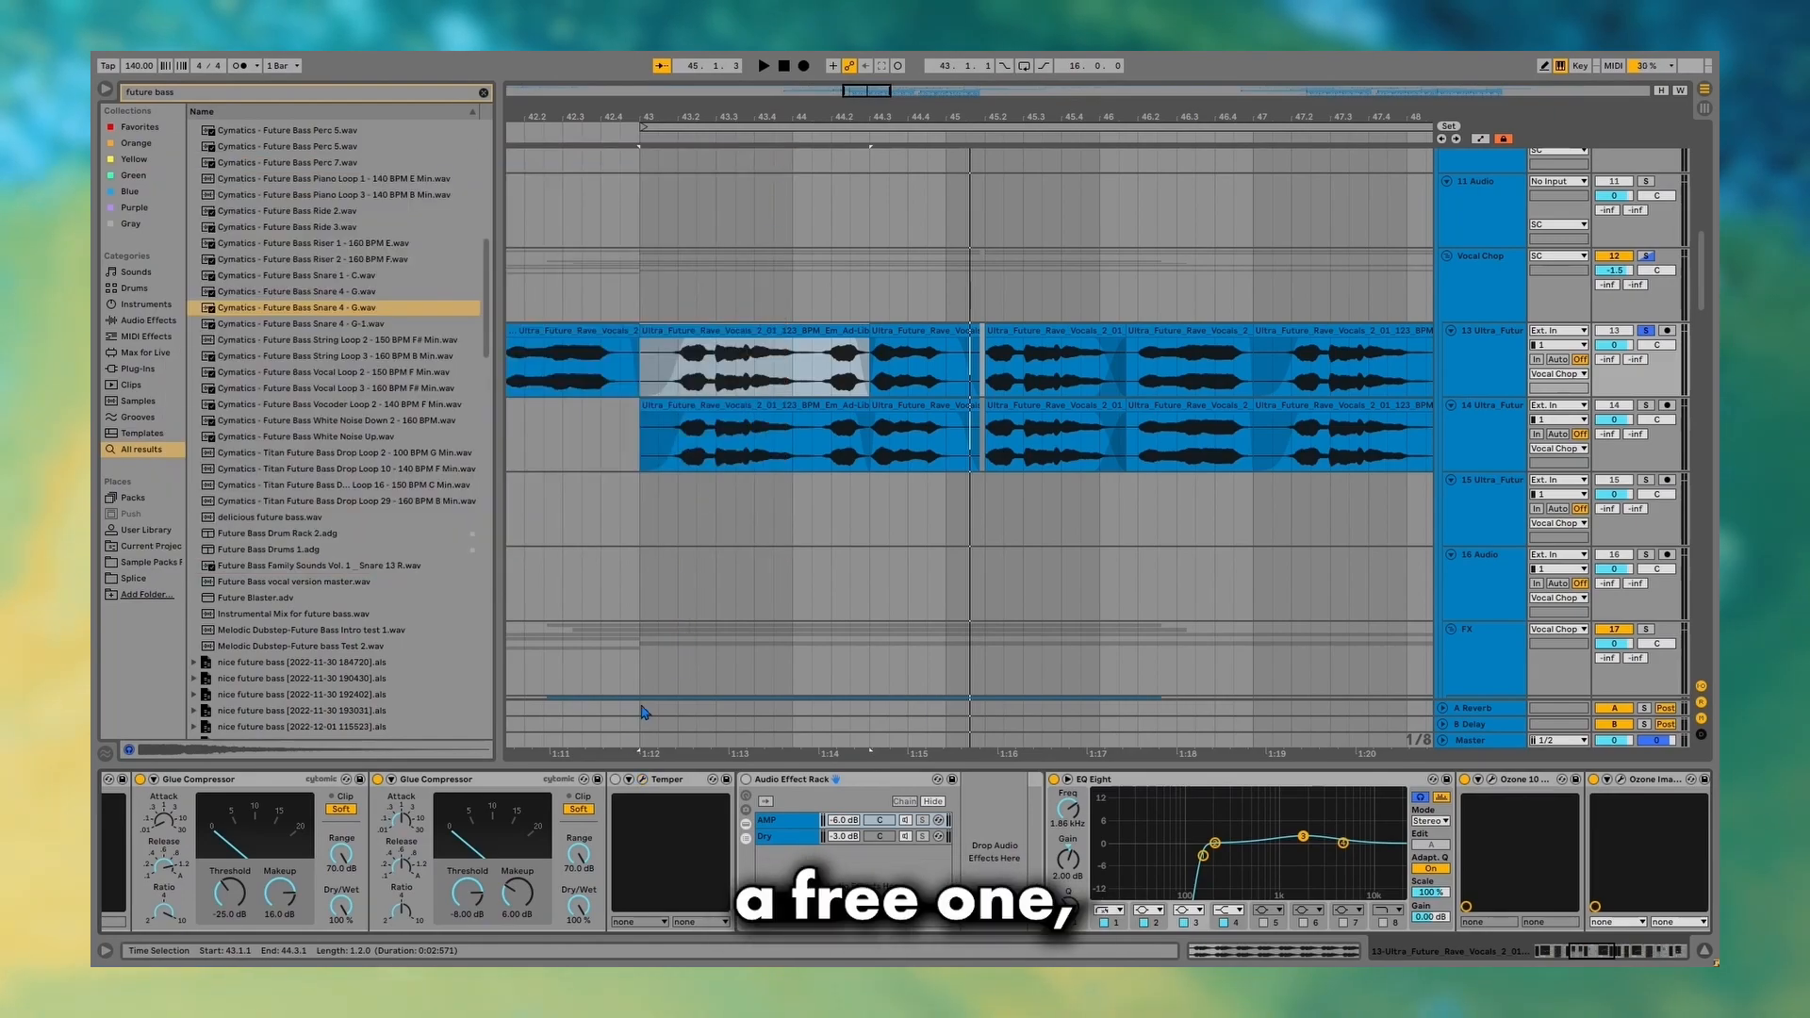
pyautogui.hscroll(5, 659, 792)
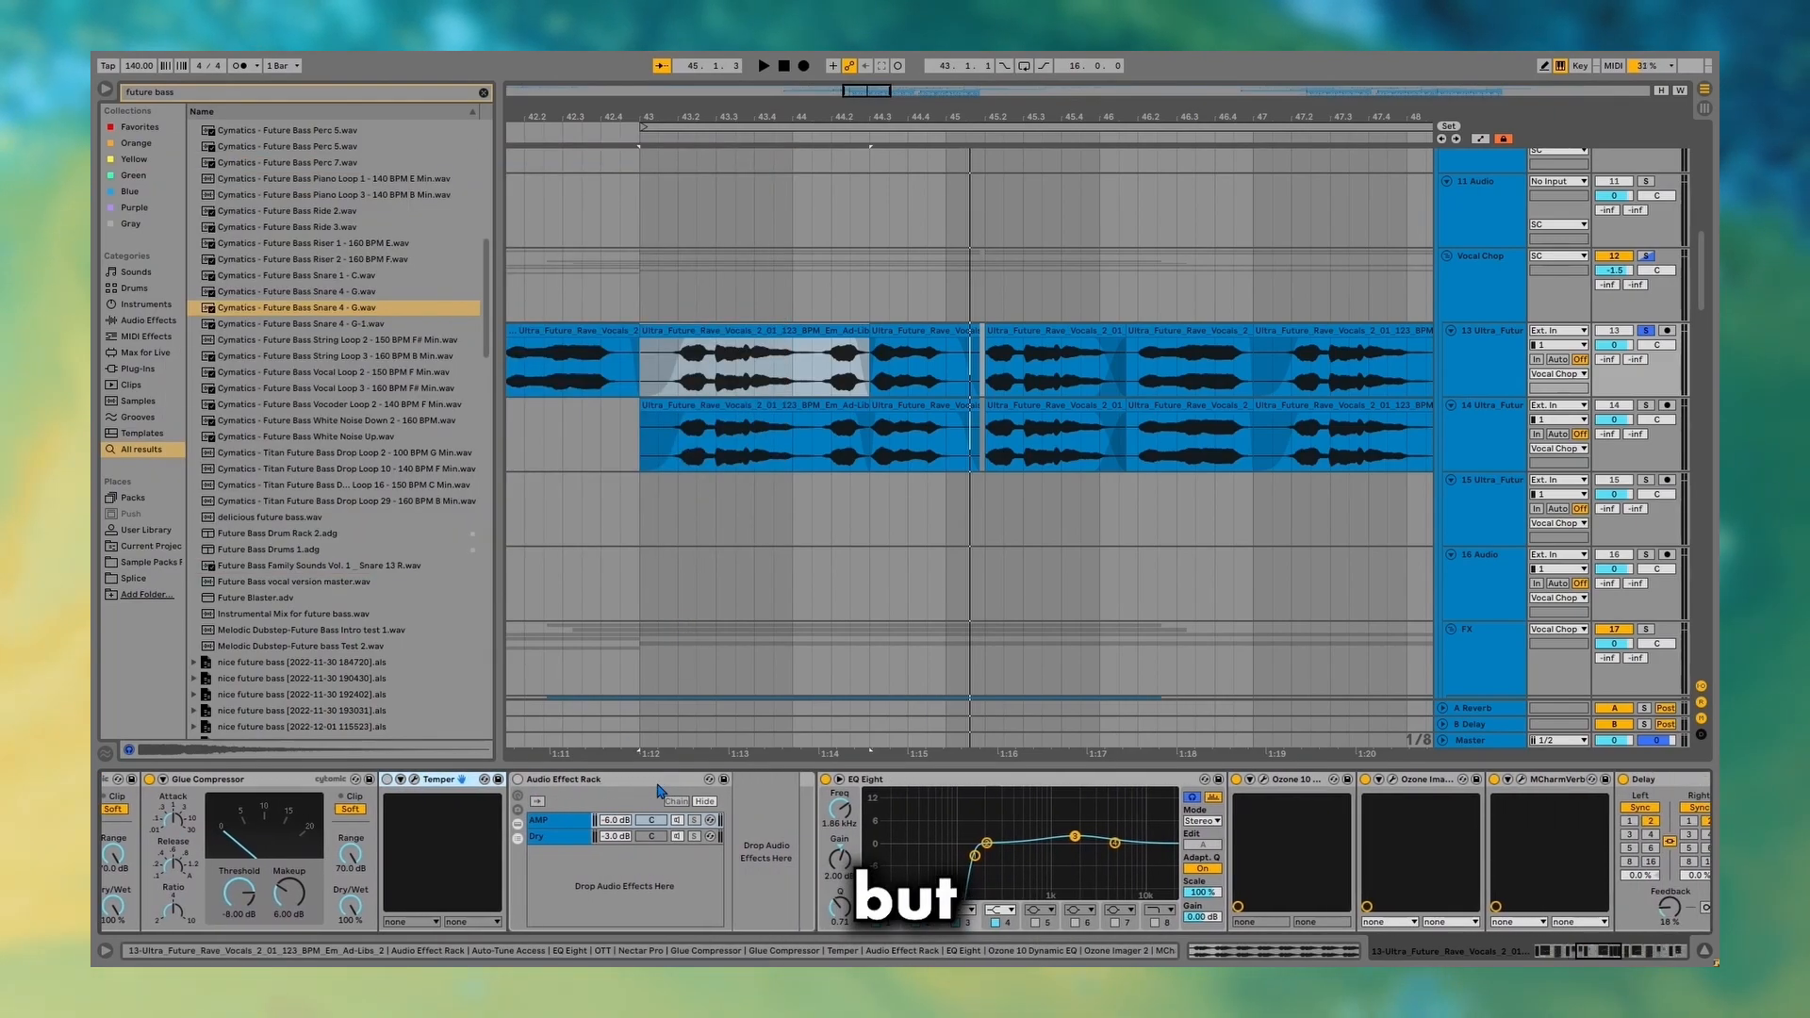
pyautogui.hscroll(5, 659, 790)
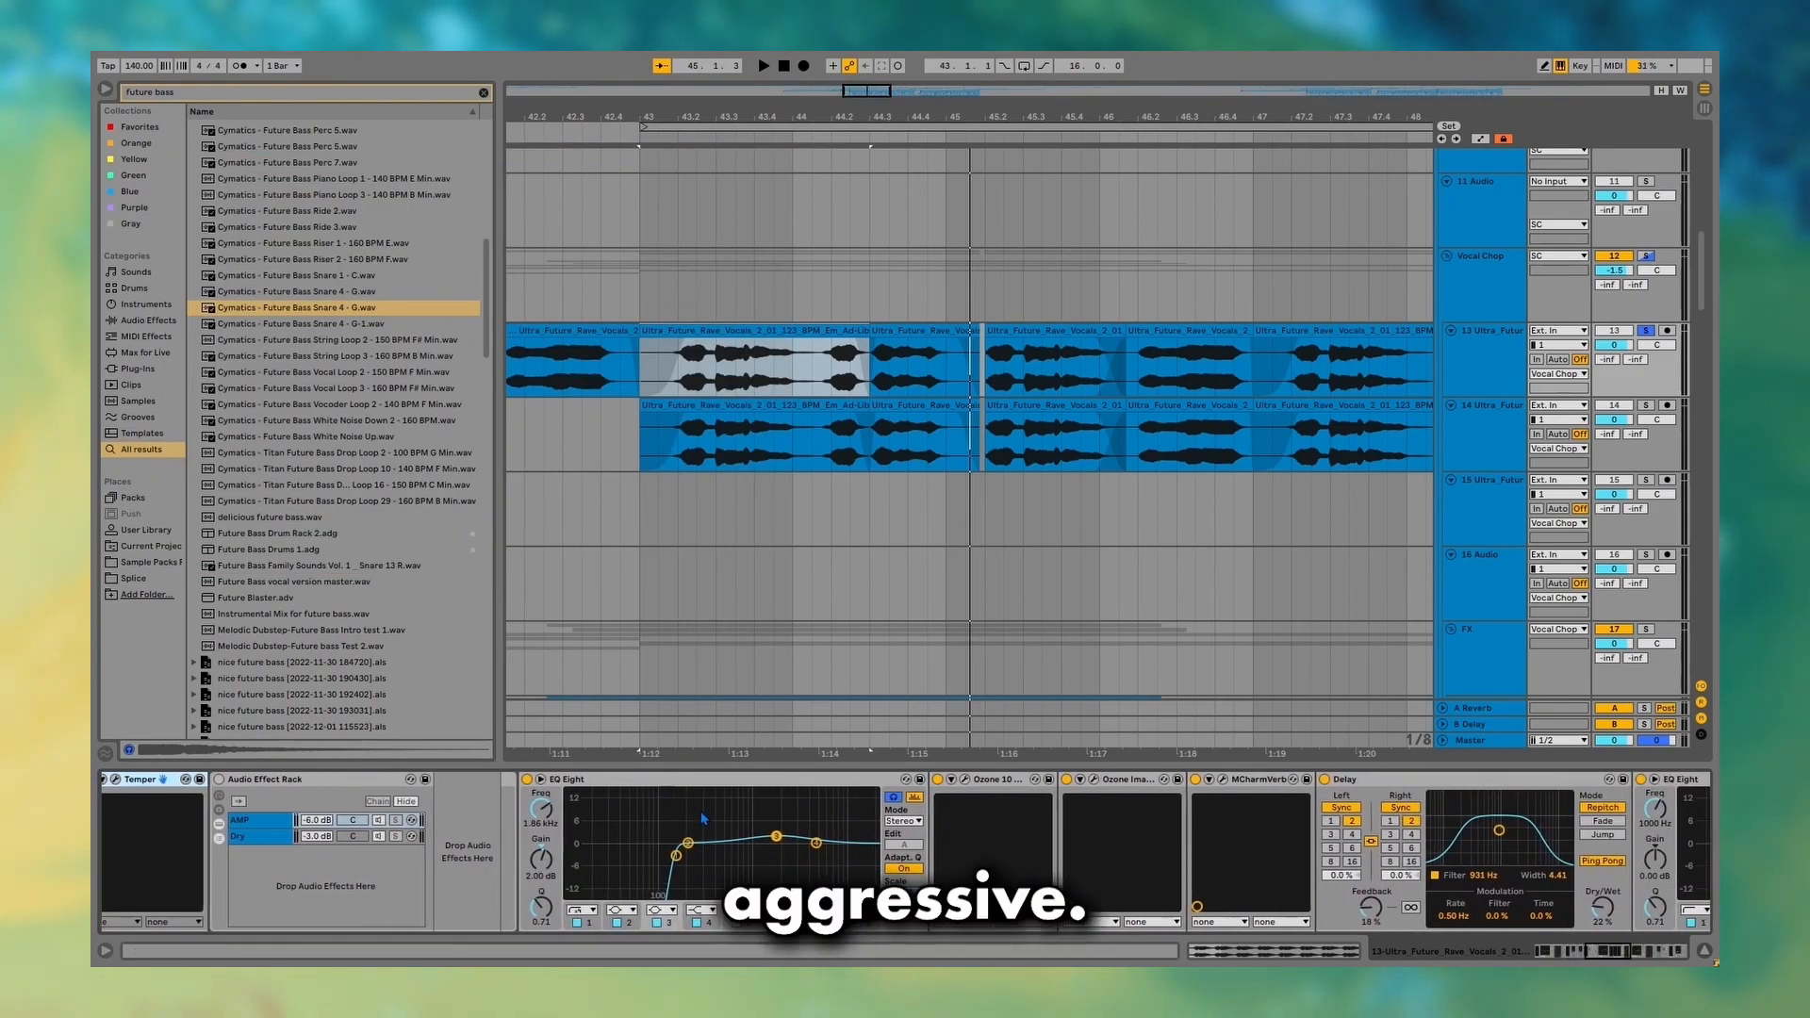
# Inspect the EQ Eight after the AMP rack and the Ozone, MCharmVerb and Delay devices behind it.
pyautogui.click(632, 781)
pyautogui.hscroll(3, 632, 783)
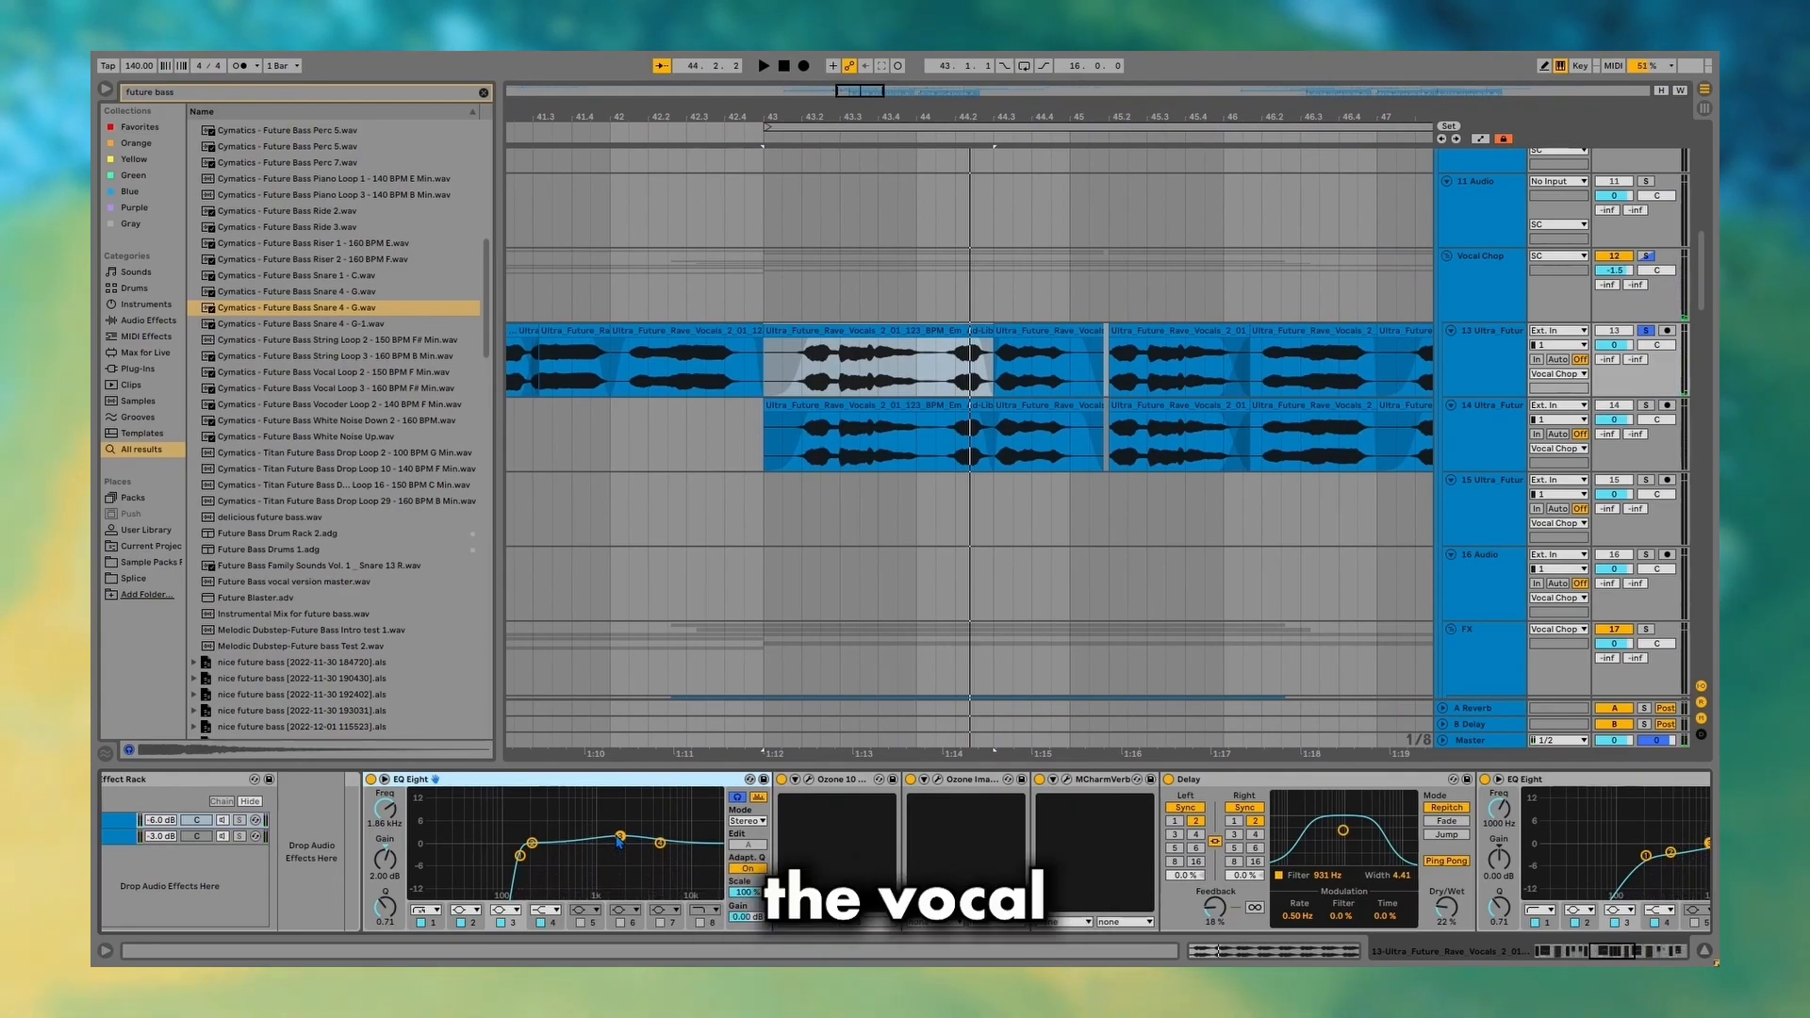
pyautogui.hscroll(5, 575, 820)
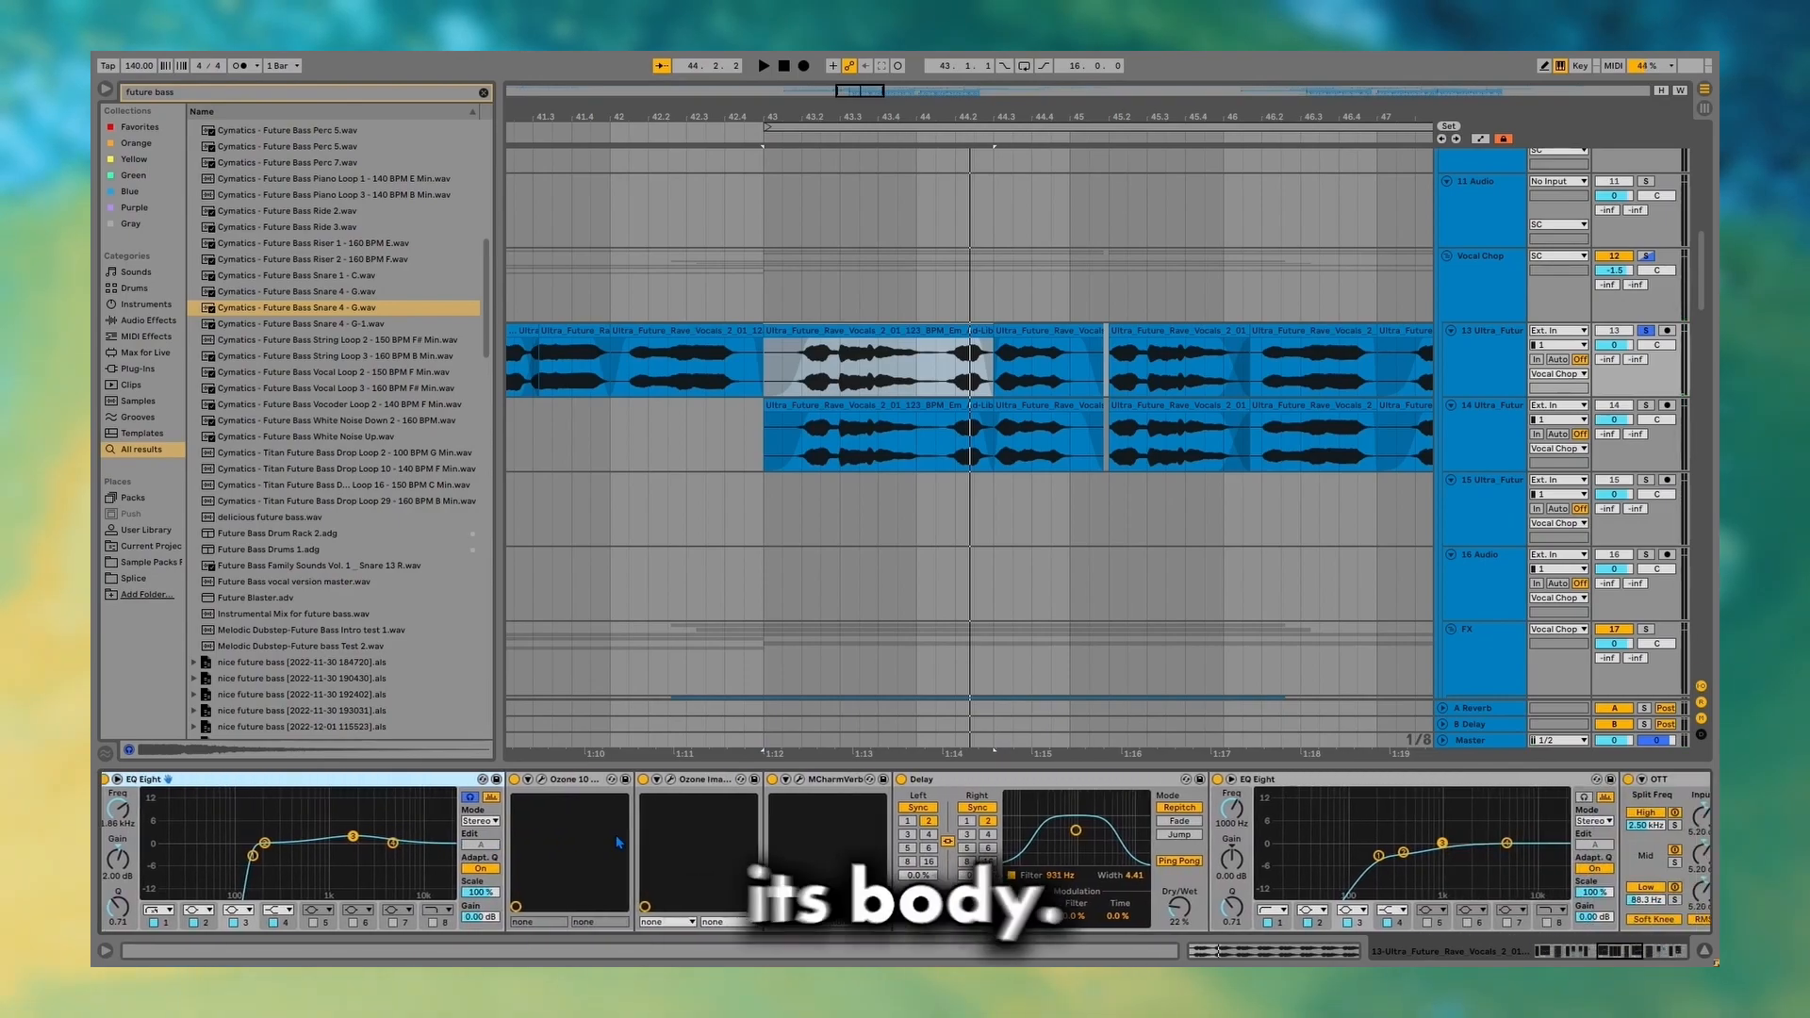
# Open the Ozone 10 Dynamic EQ and inspect the settings of its bands 3 and 6.
pyautogui.click(523, 780)
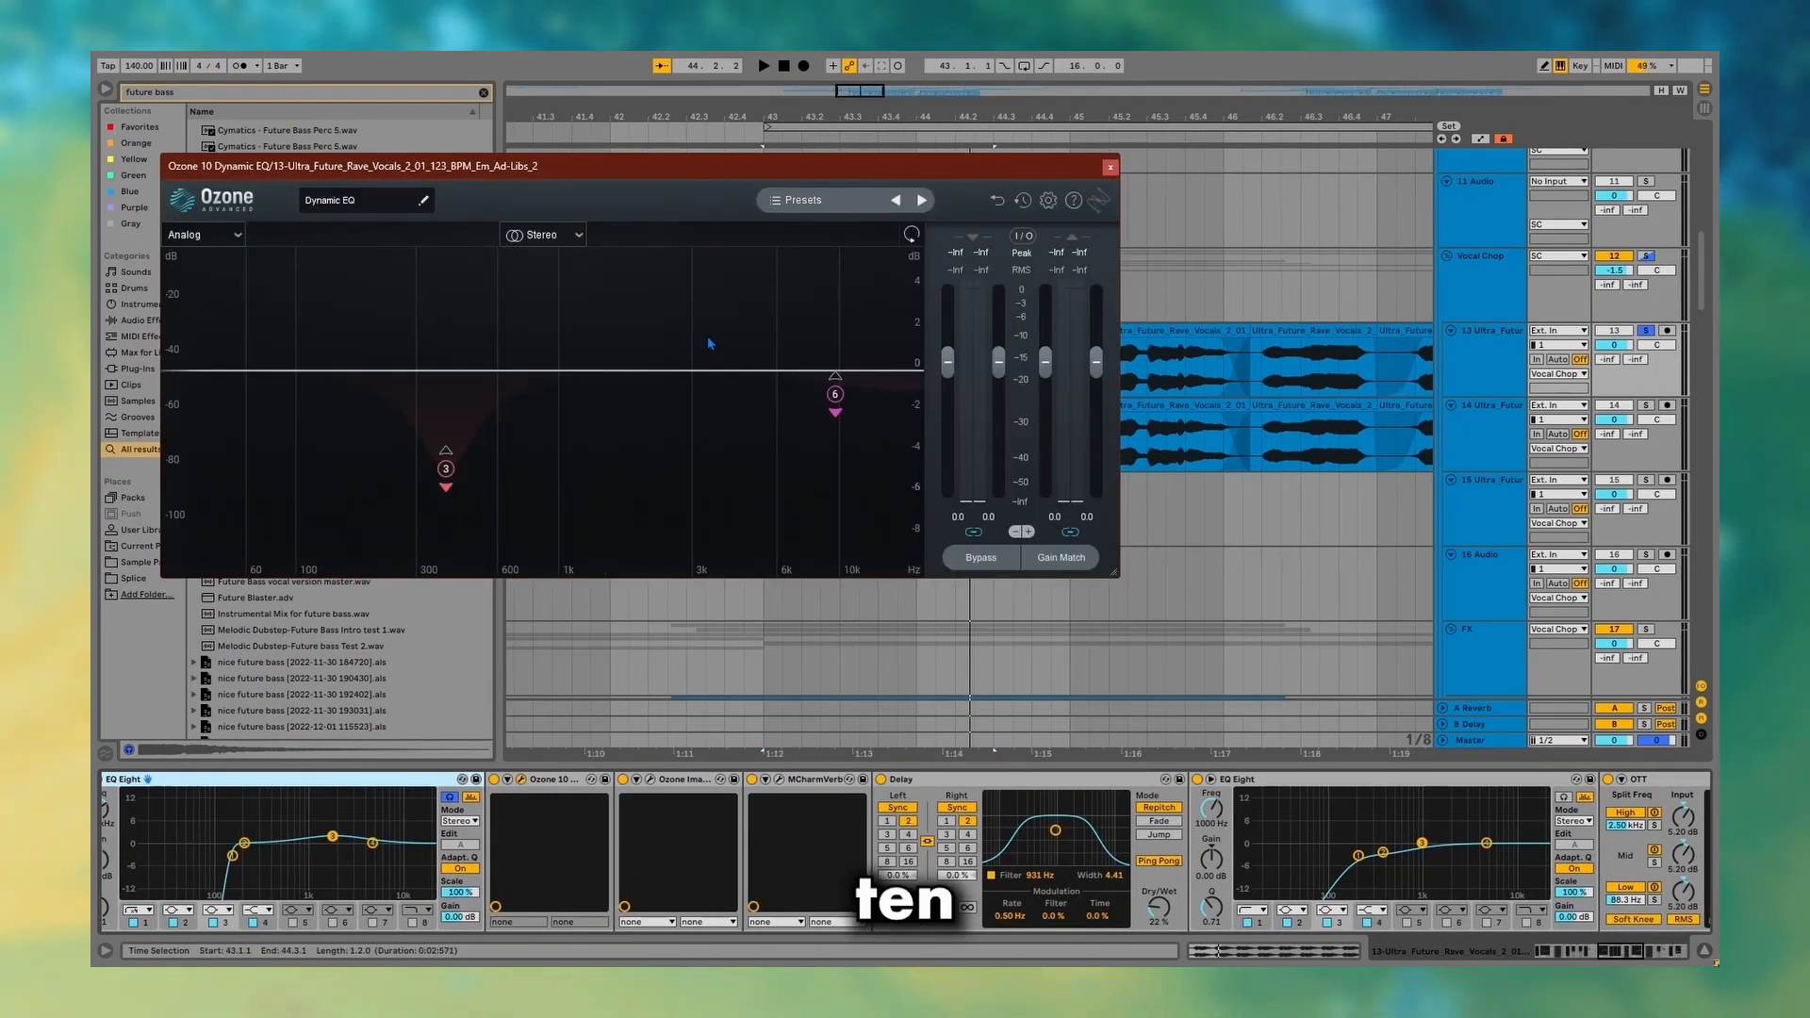
pyautogui.click(447, 468)
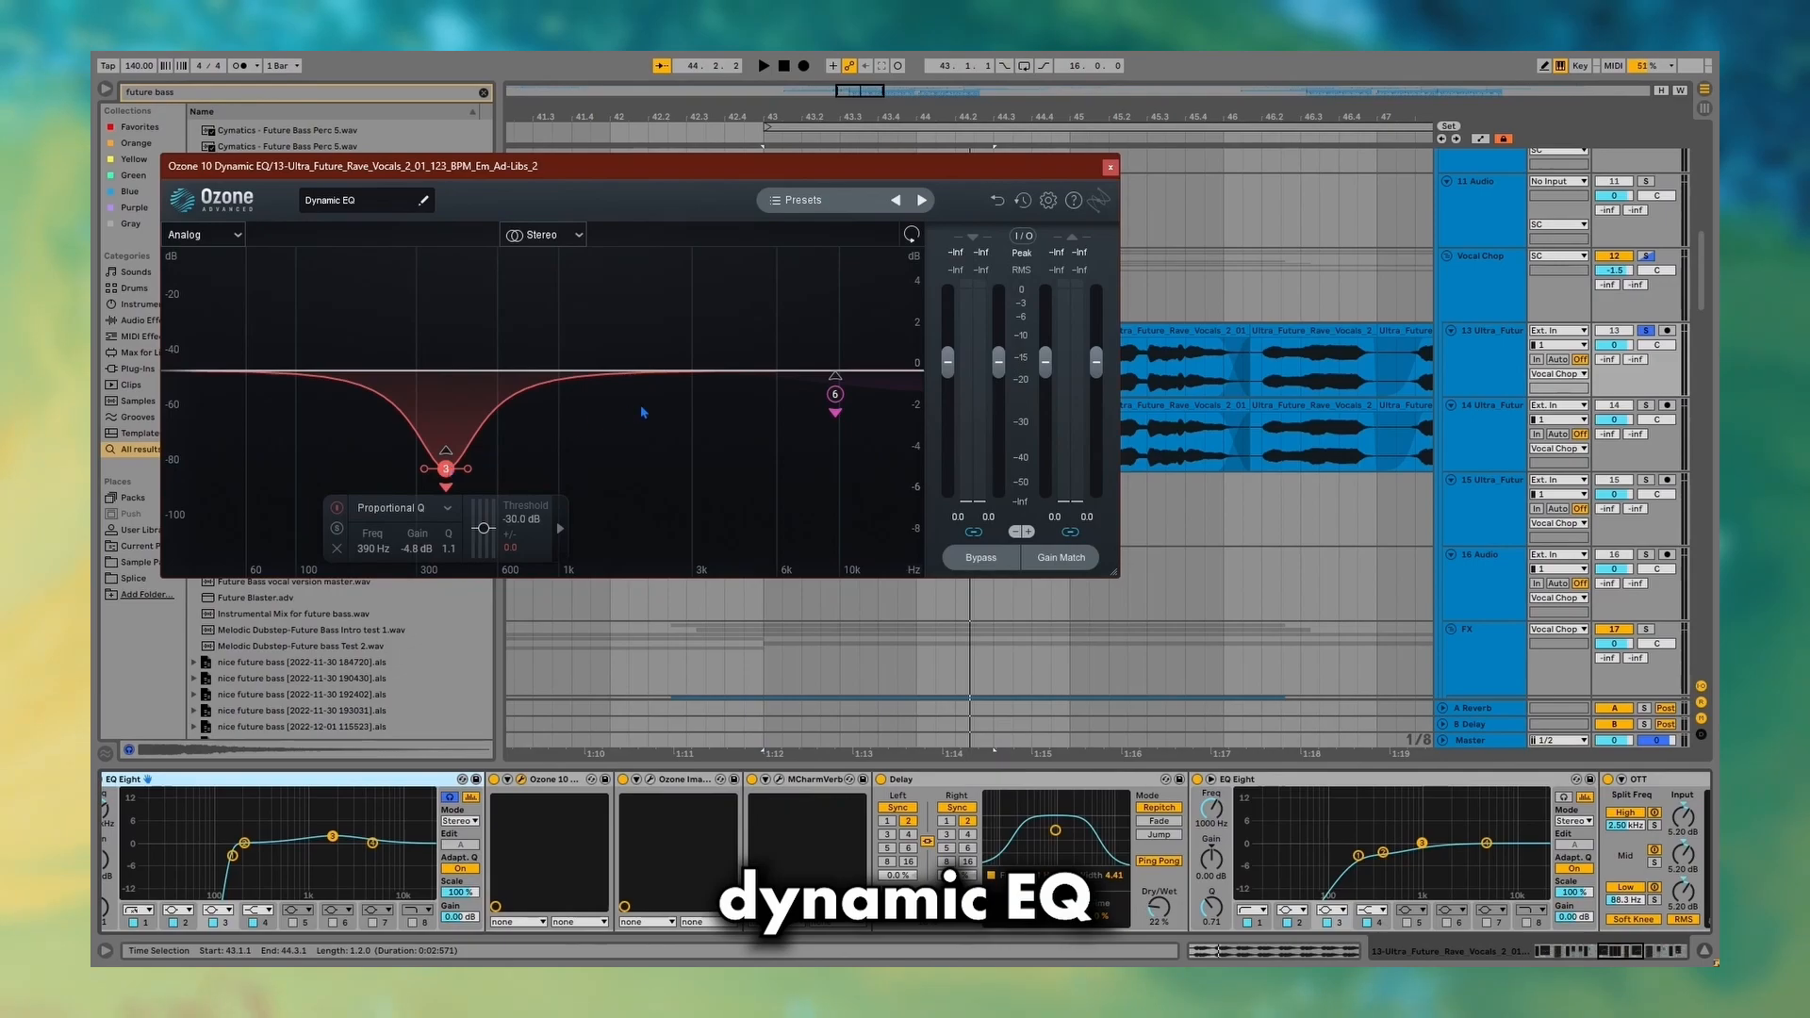
pyautogui.click(836, 398)
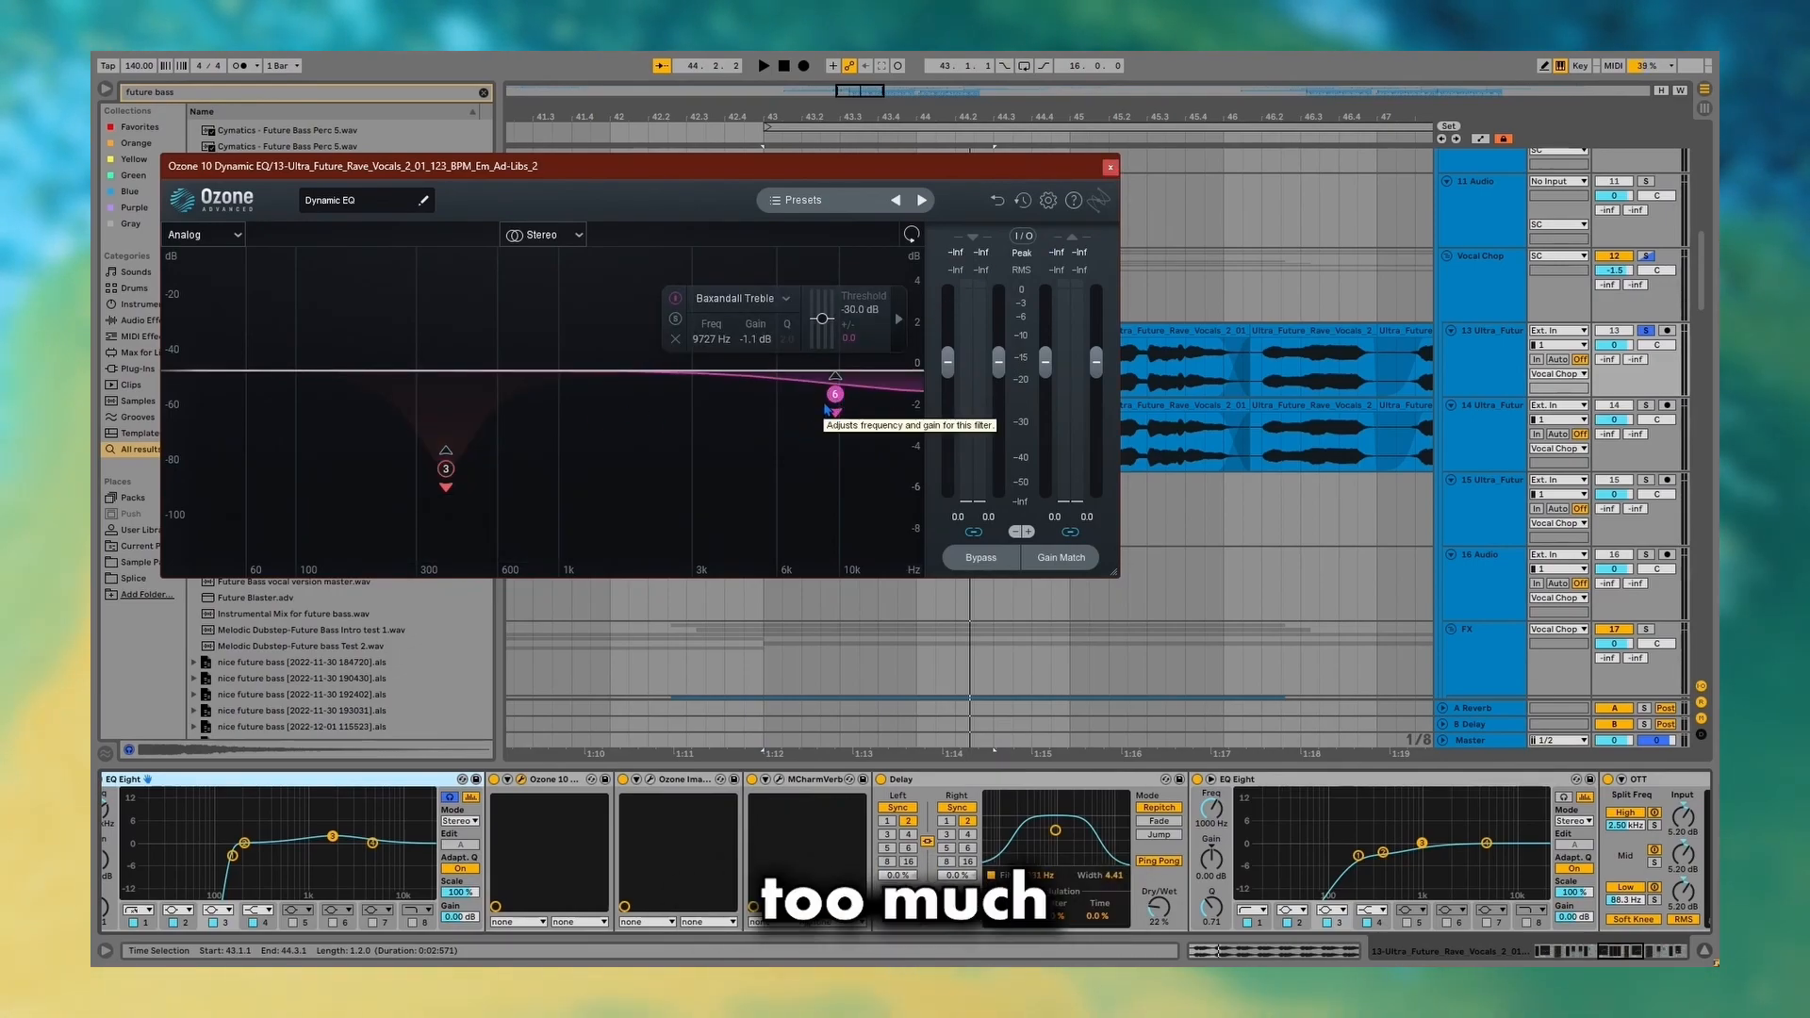
# Open the Ozone Imager 2 to review its width, and open and close the MCharmVerb reverb.
pyautogui.click(637, 780)
pyautogui.click(650, 781)
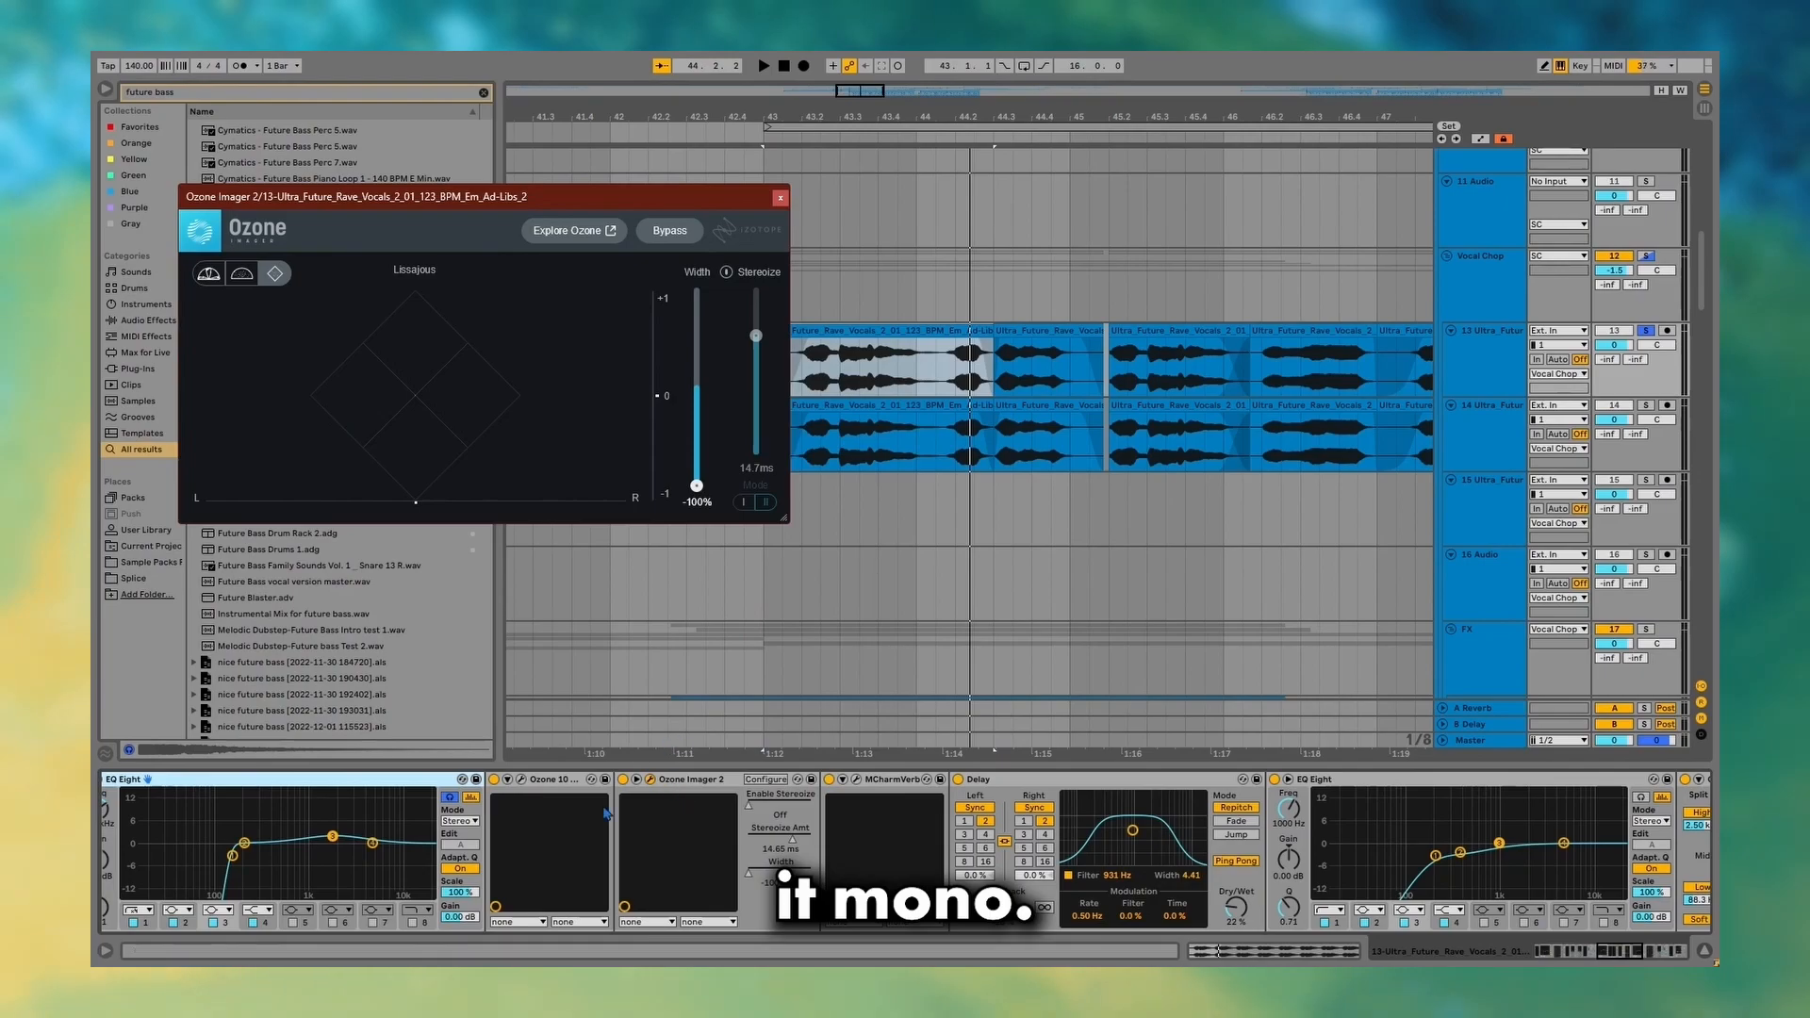
pyautogui.scroll(-15, 606, 813)
pyautogui.scroll(15, 606, 825)
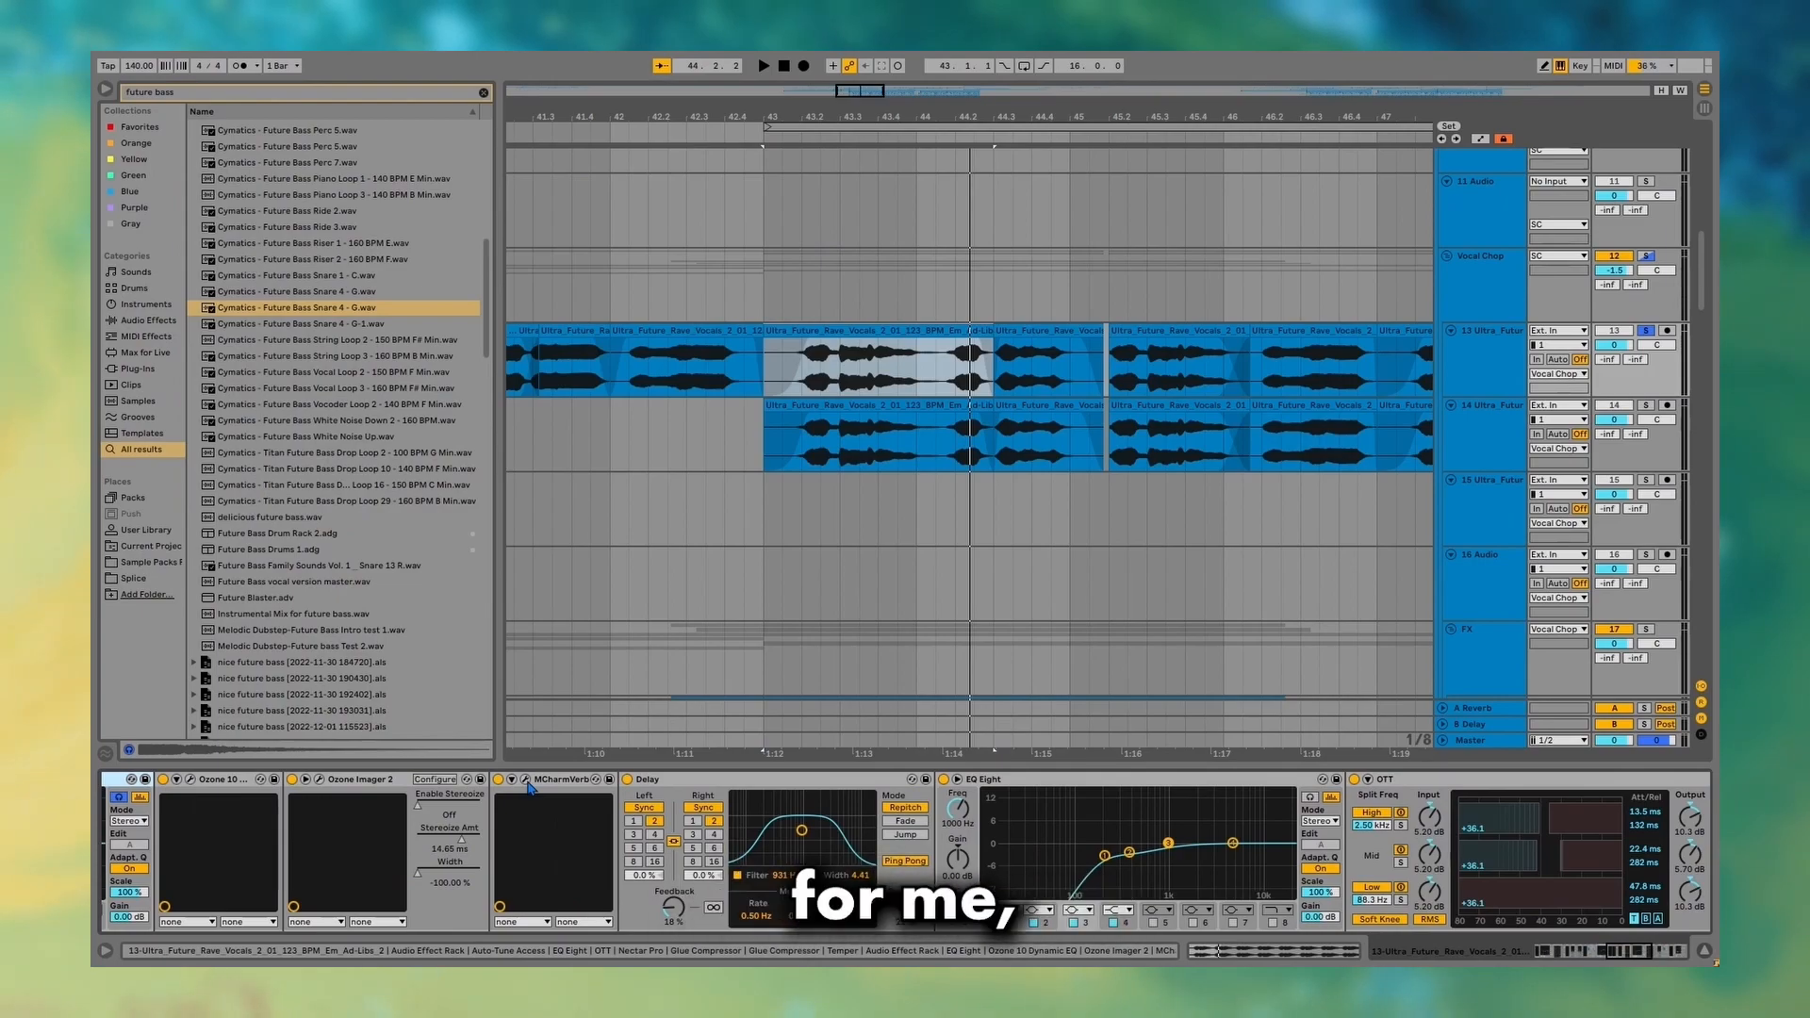
pyautogui.click(526, 780)
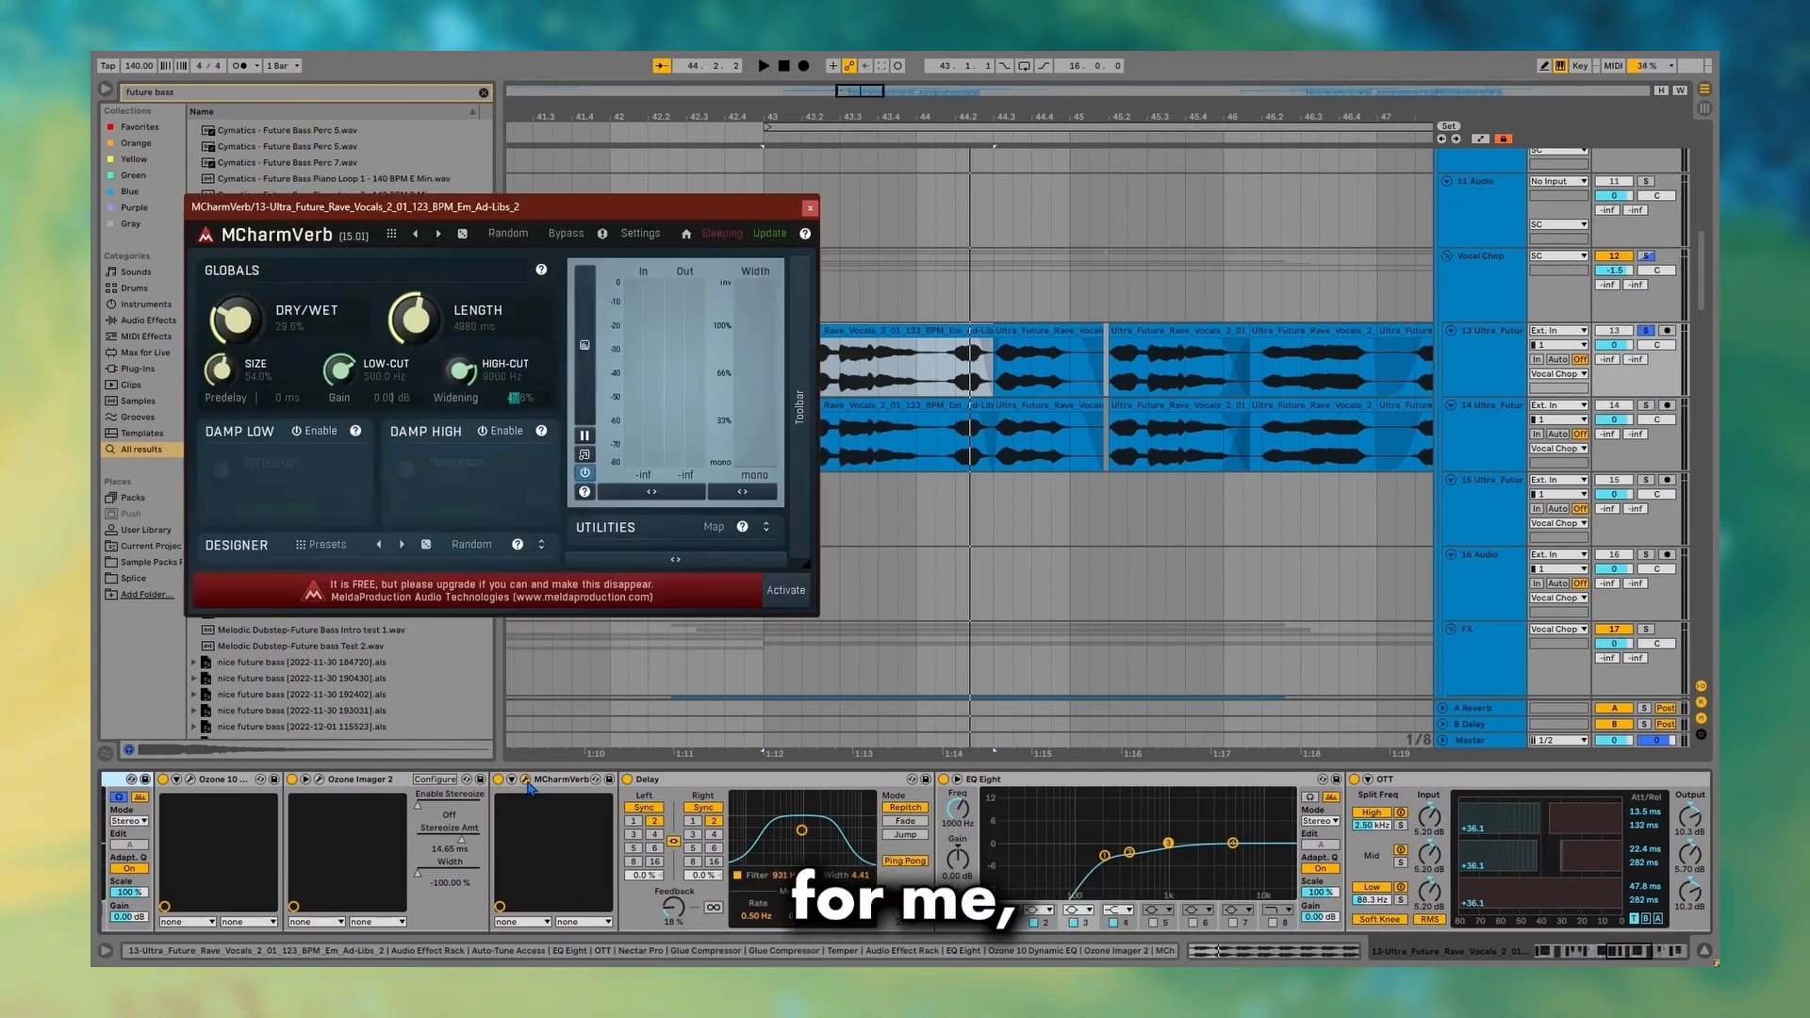
pyautogui.click(810, 208)
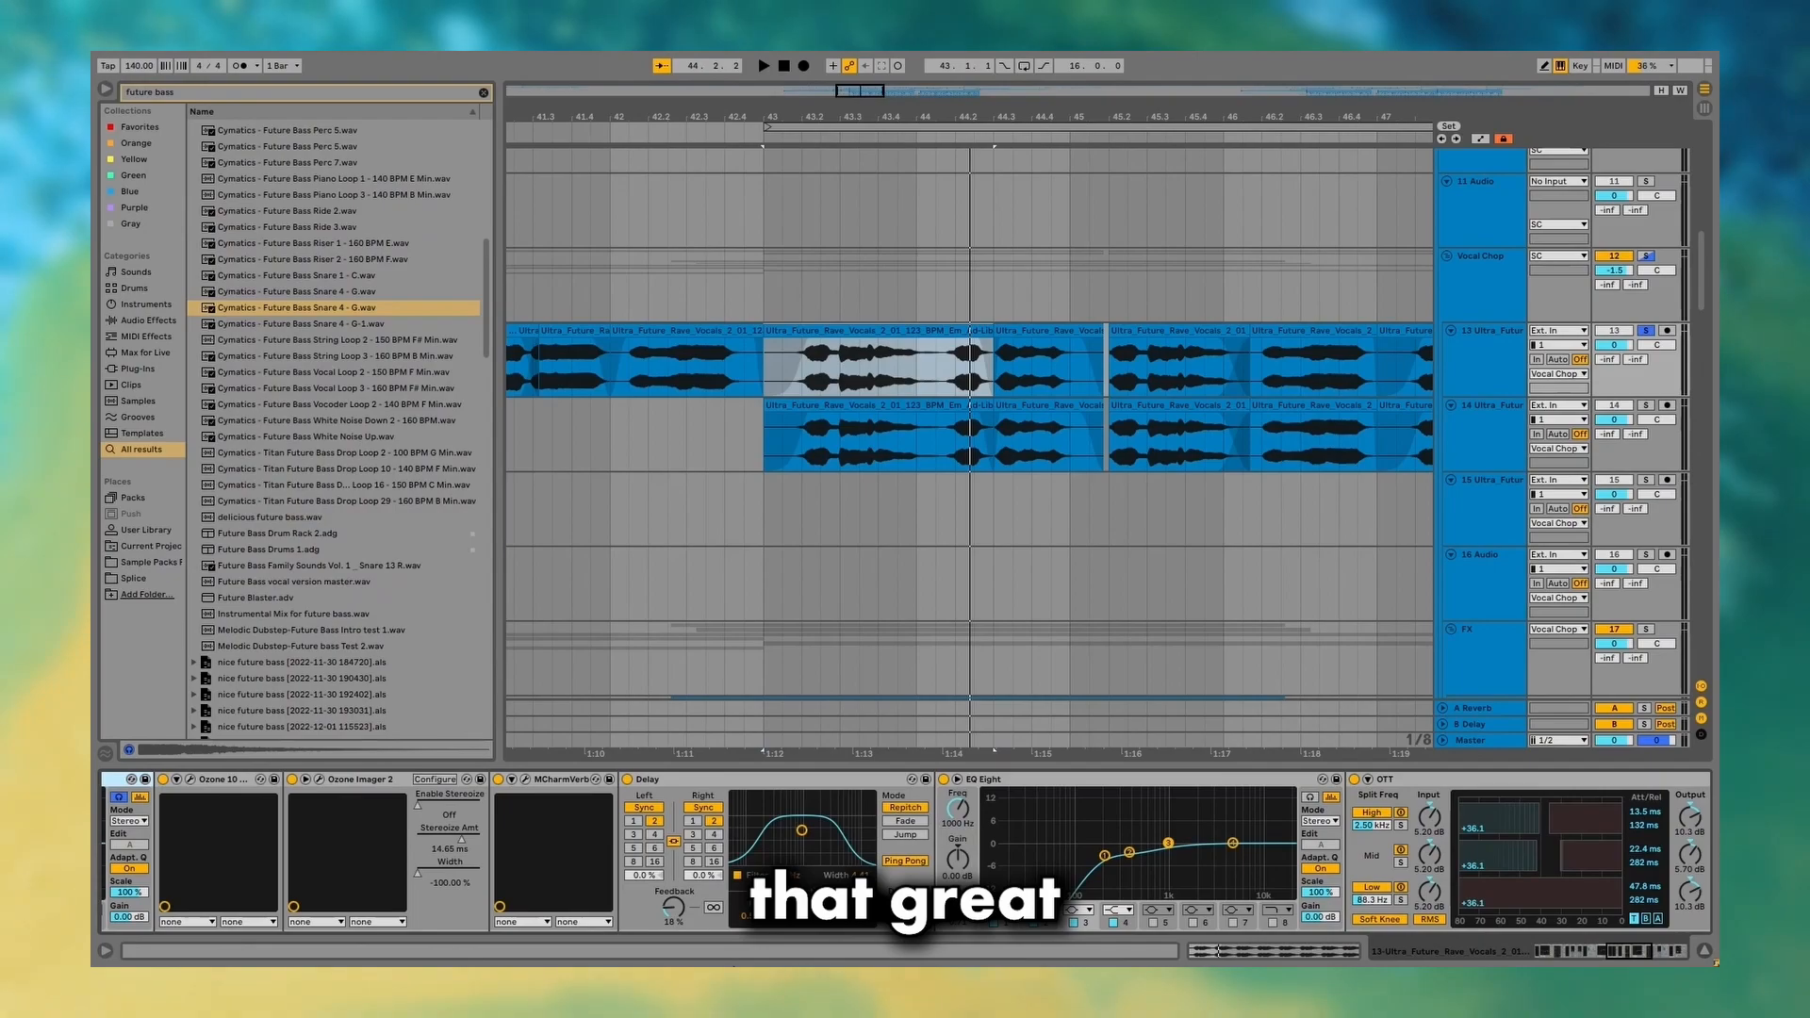
# Examine the EQ Eight, OTT and Glue Compressor that follow the Delay in the vocal chop's chain.
pyautogui.hscroll(3, 902, 842)
pyautogui.hscroll(5, 902, 842)
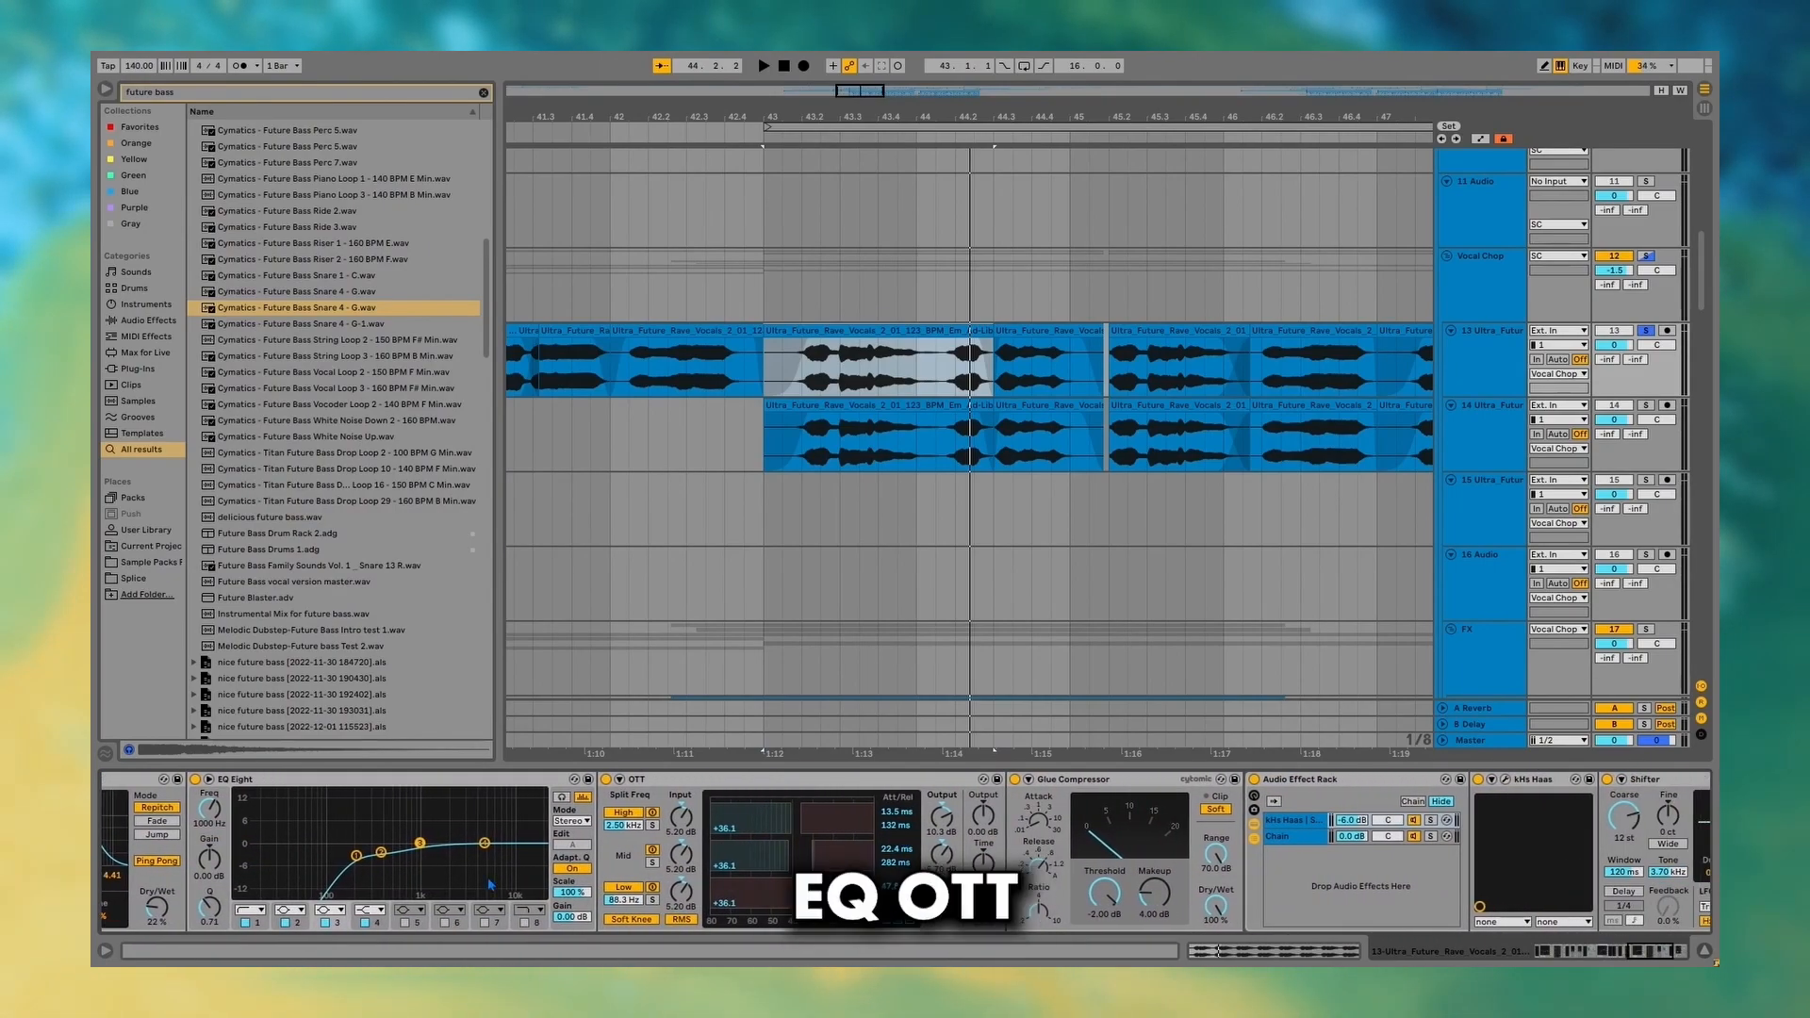
pyautogui.hscroll(3, 898, 851)
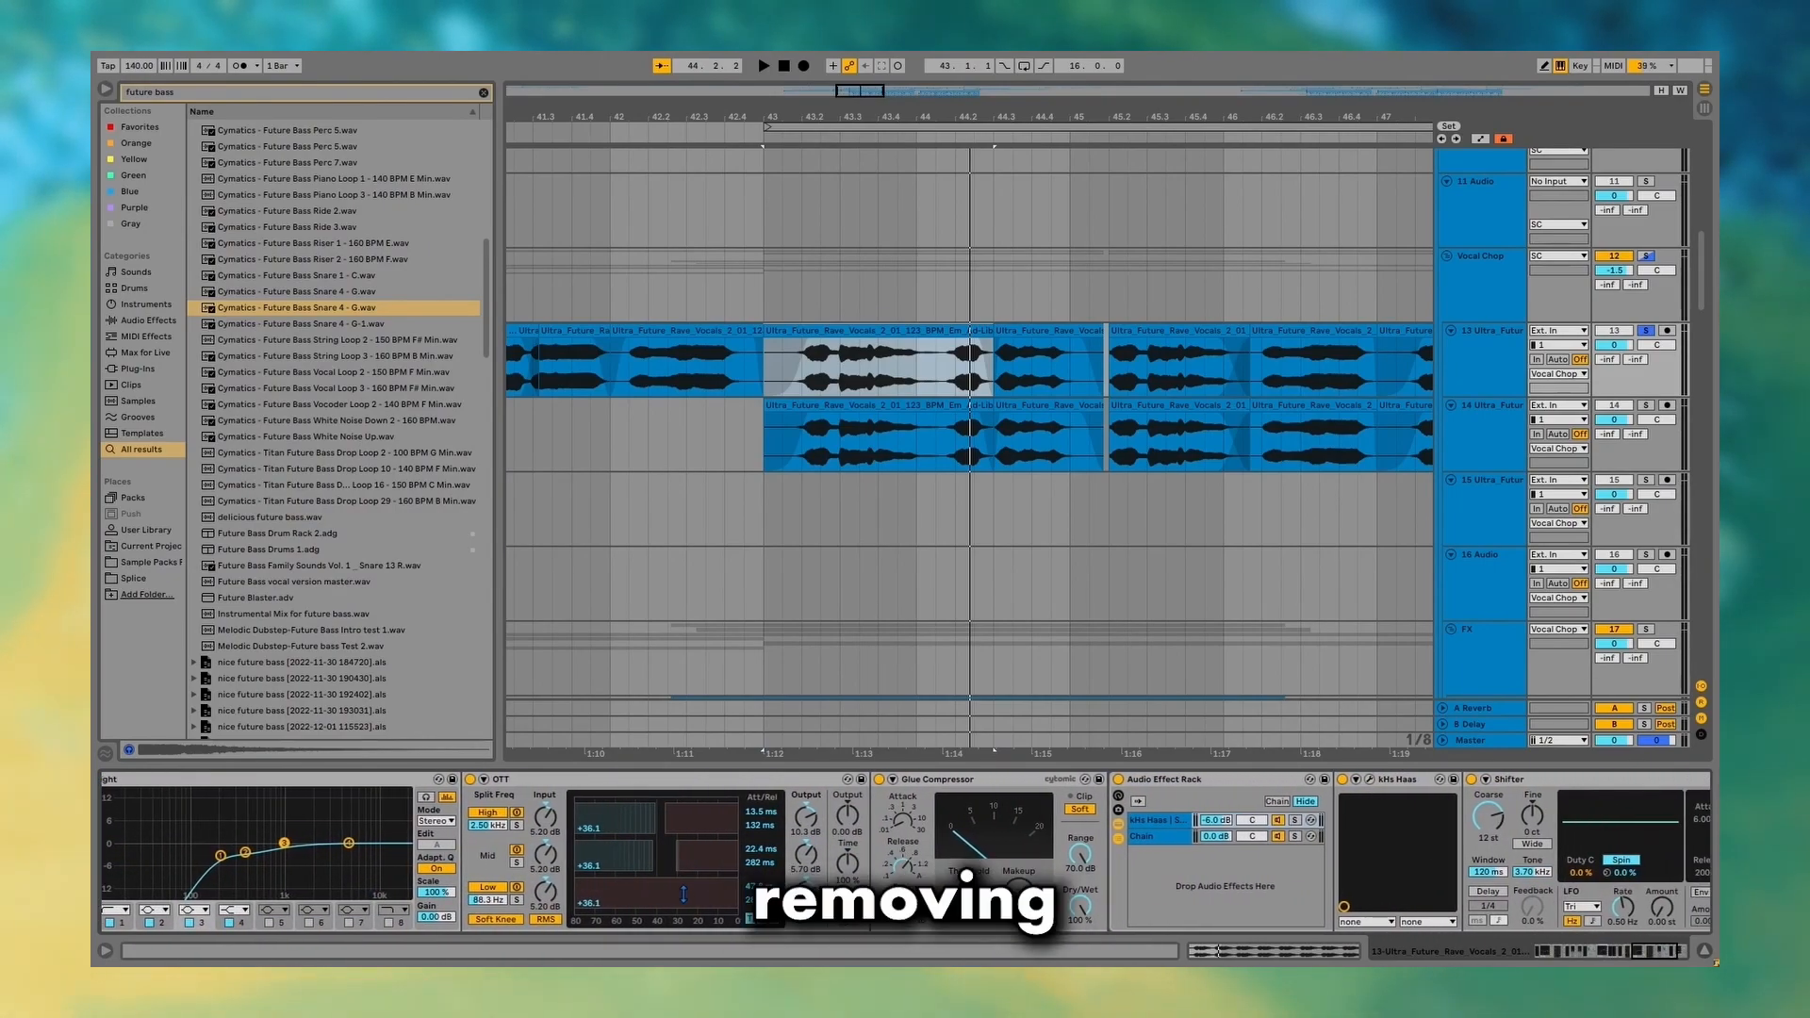
pyautogui.hscroll(7, 840, 912)
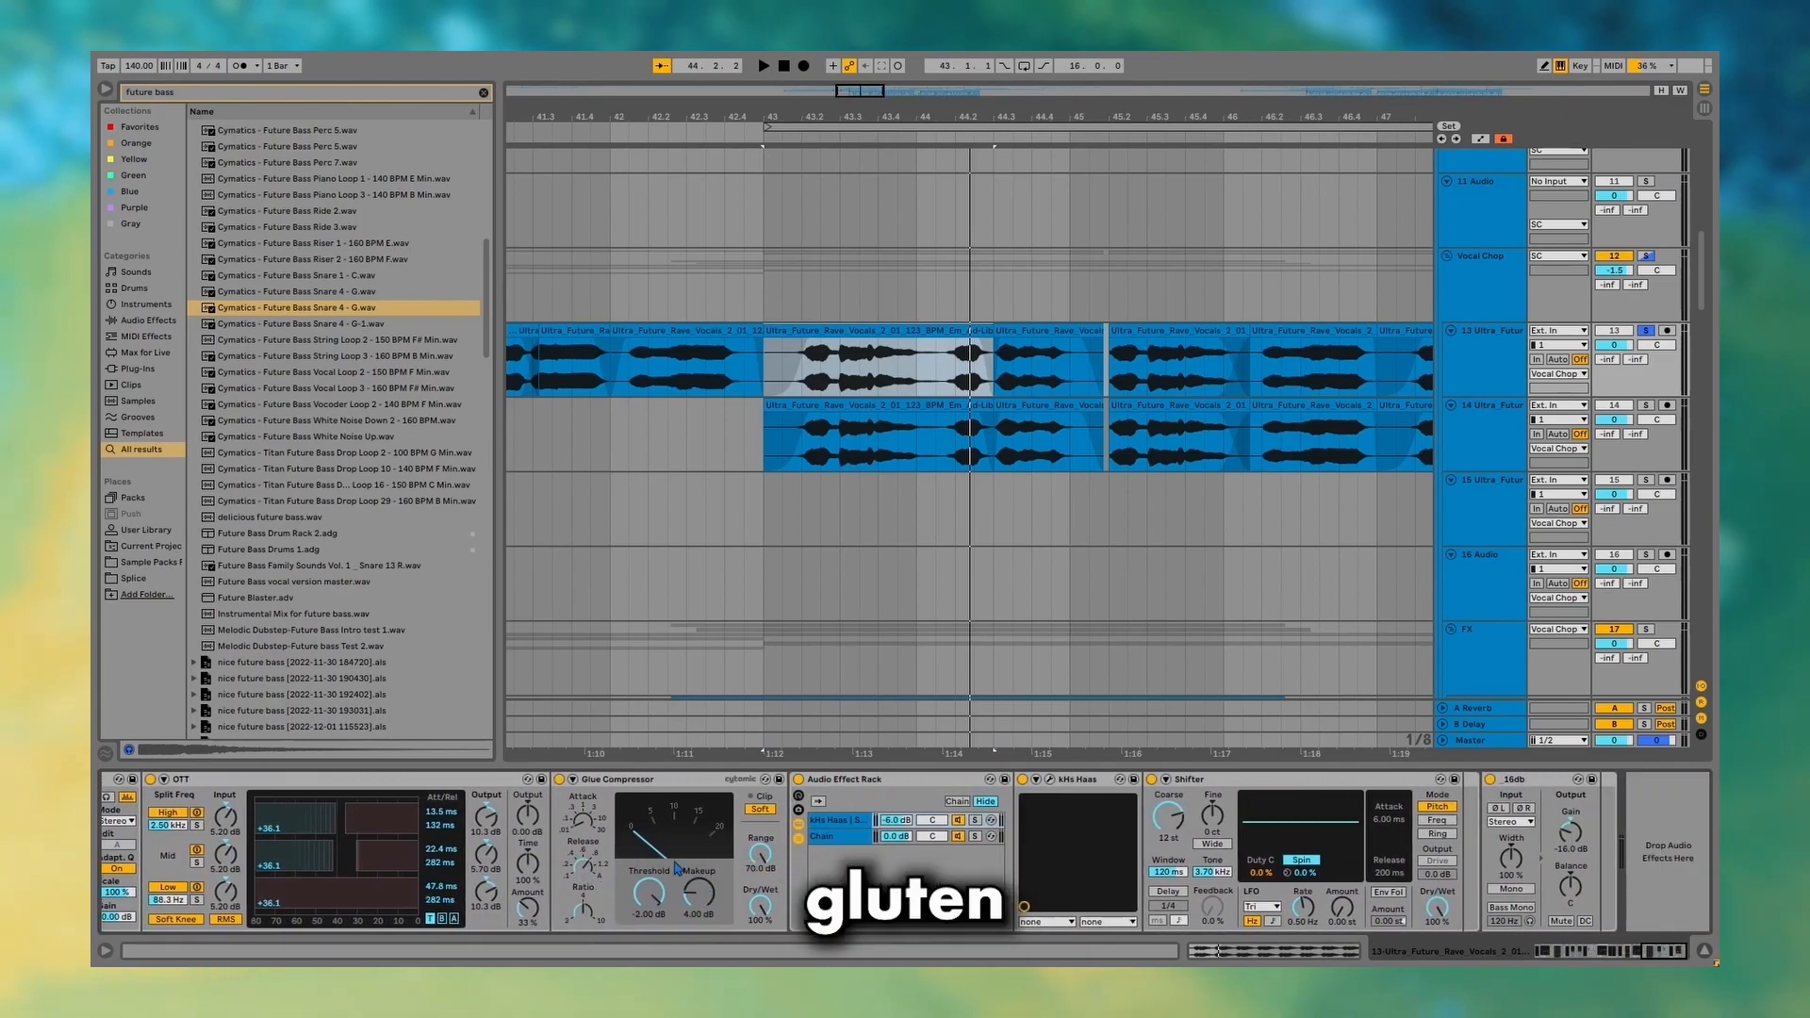
# Open and close the kHs Haas plug-in and inspect both chains of the Audio Effect Rack that contains it.
pyautogui.click(1050, 780)
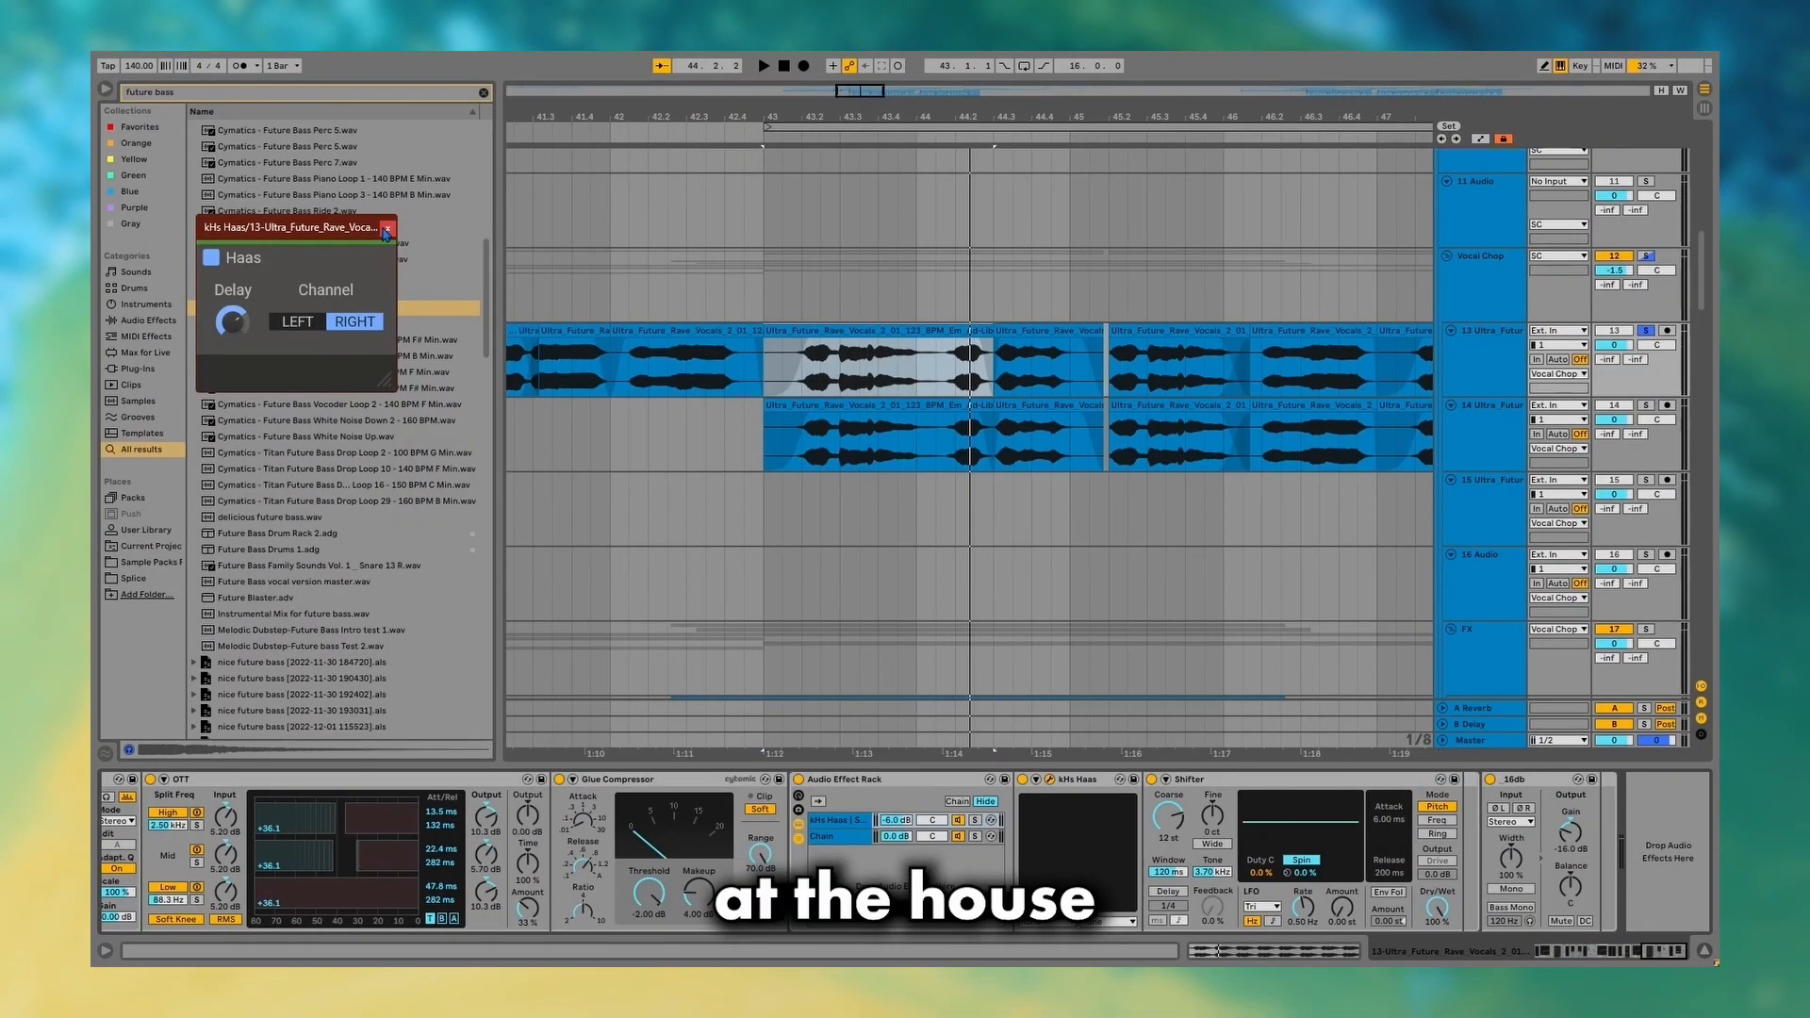
pyautogui.click(388, 227)
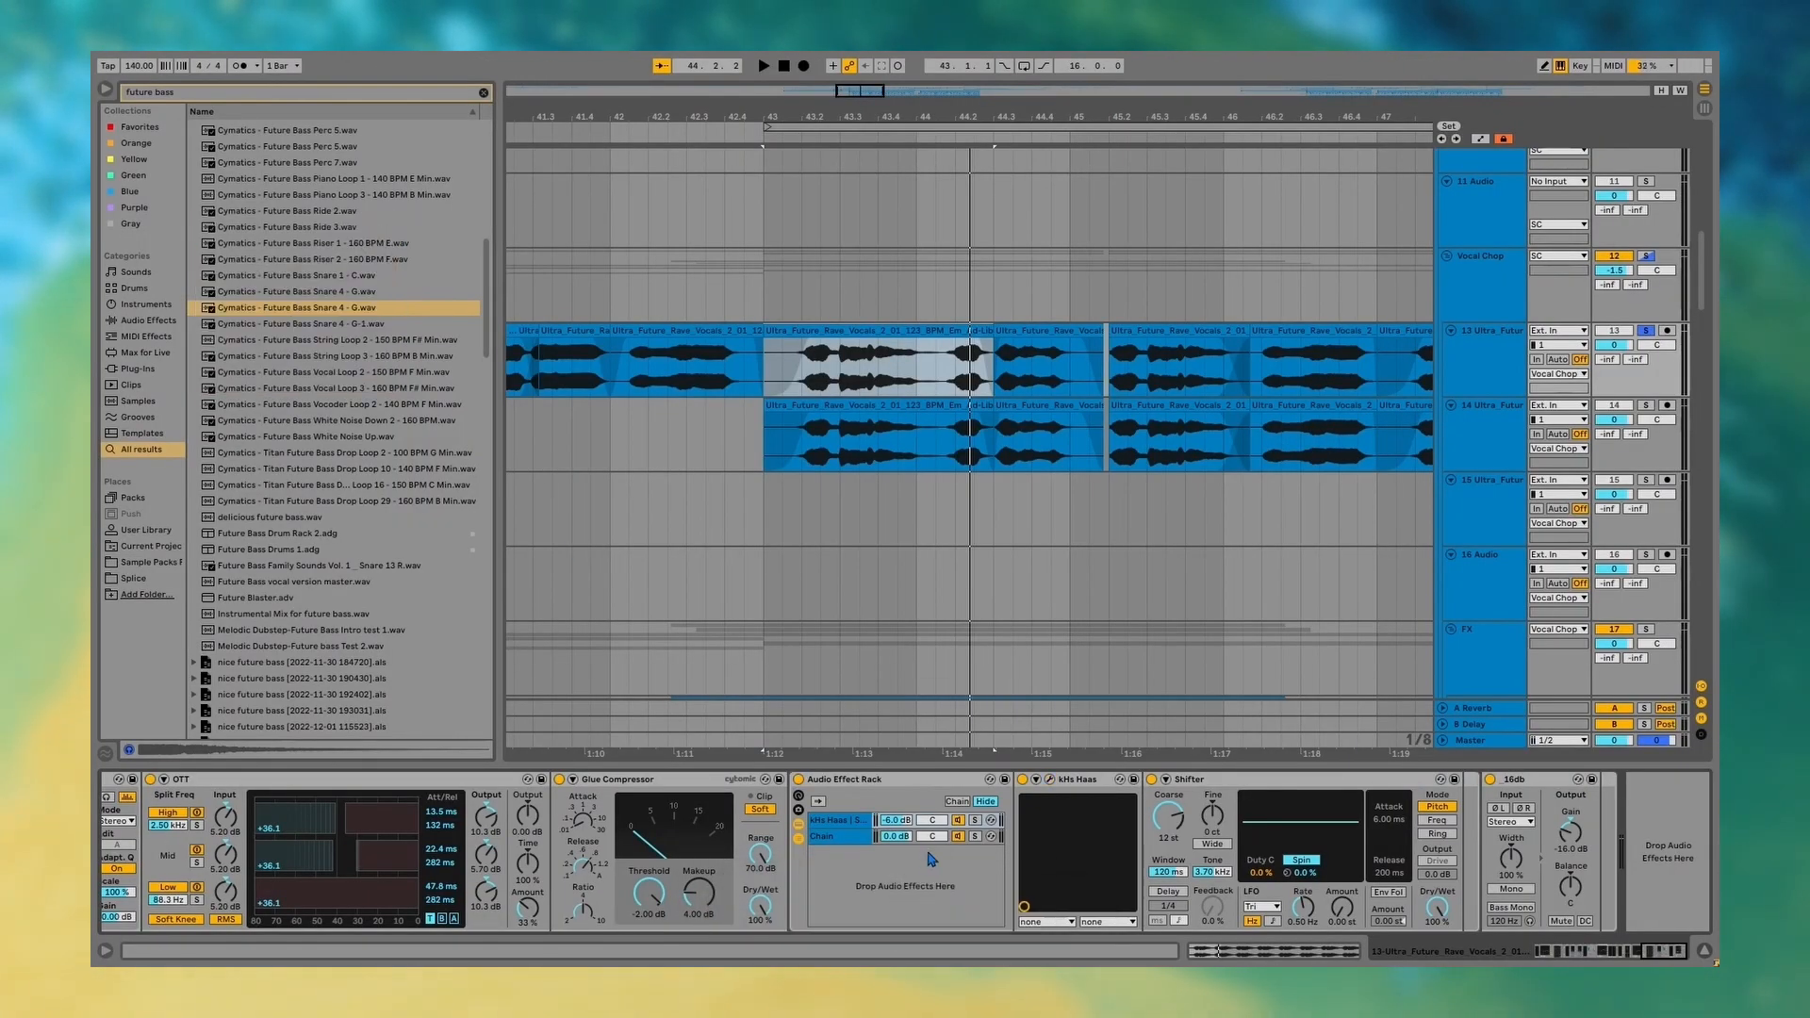
pyautogui.click(843, 837)
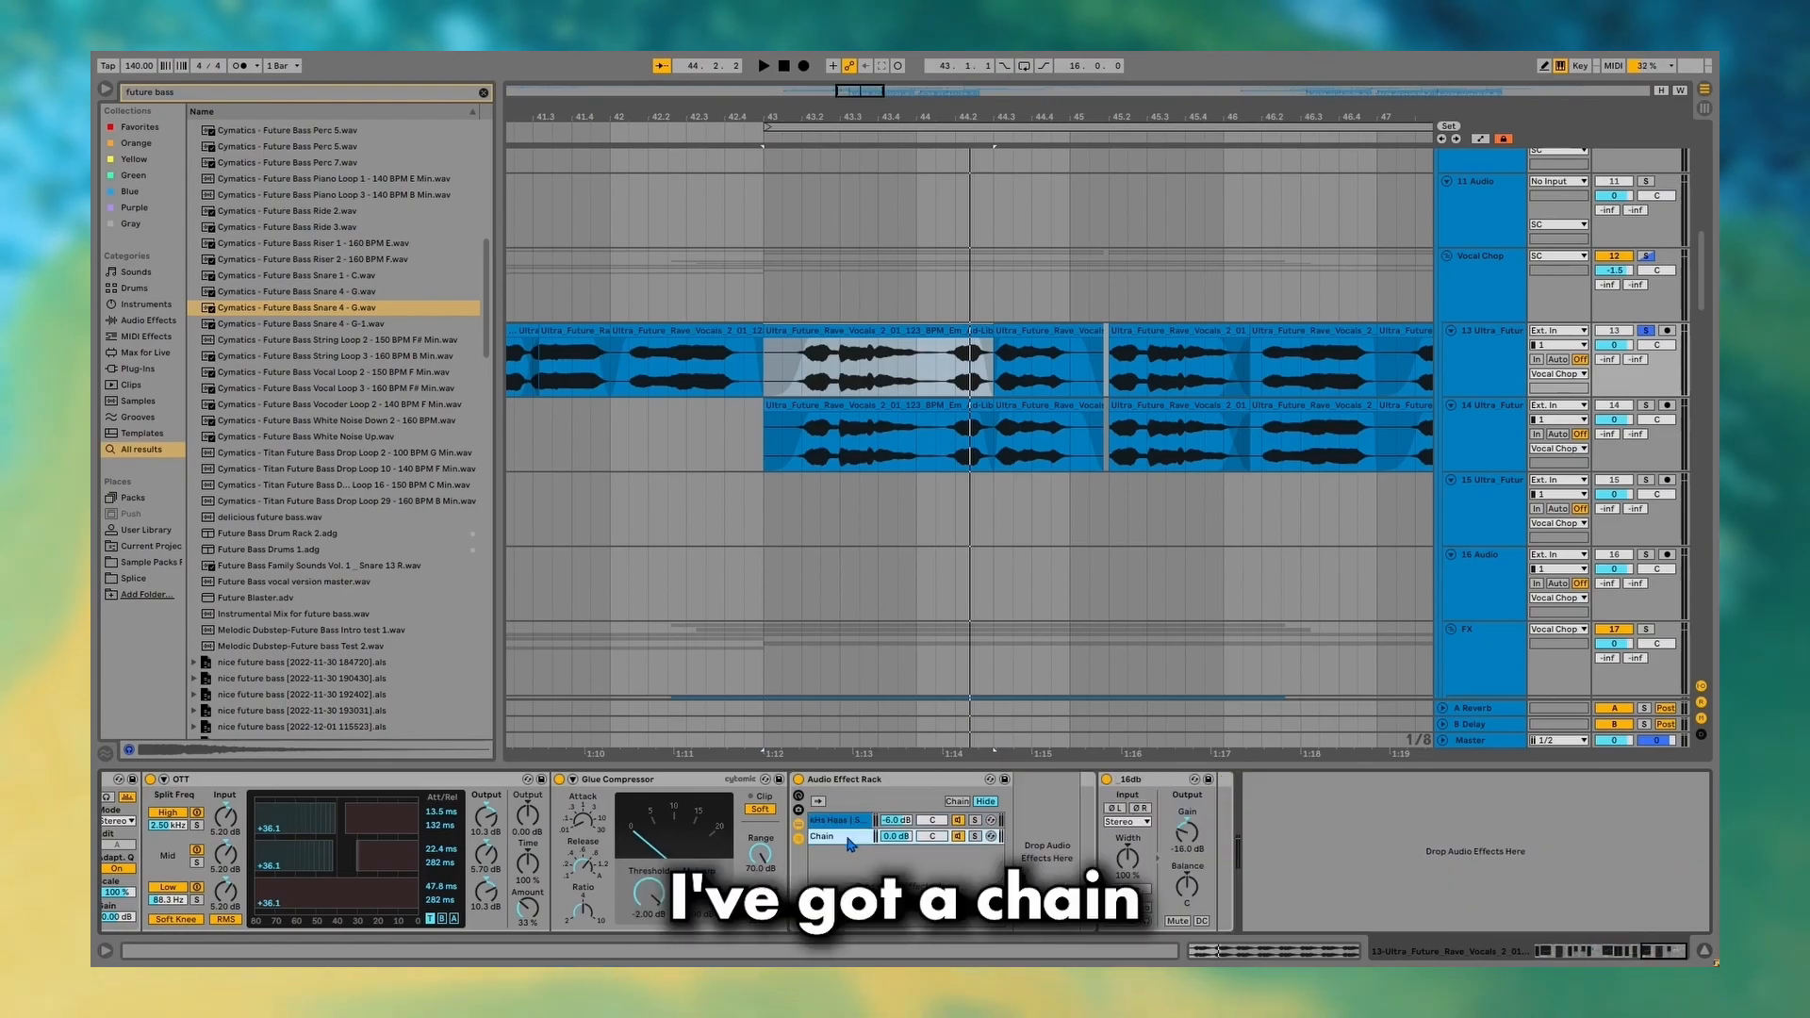
pyautogui.click(834, 820)
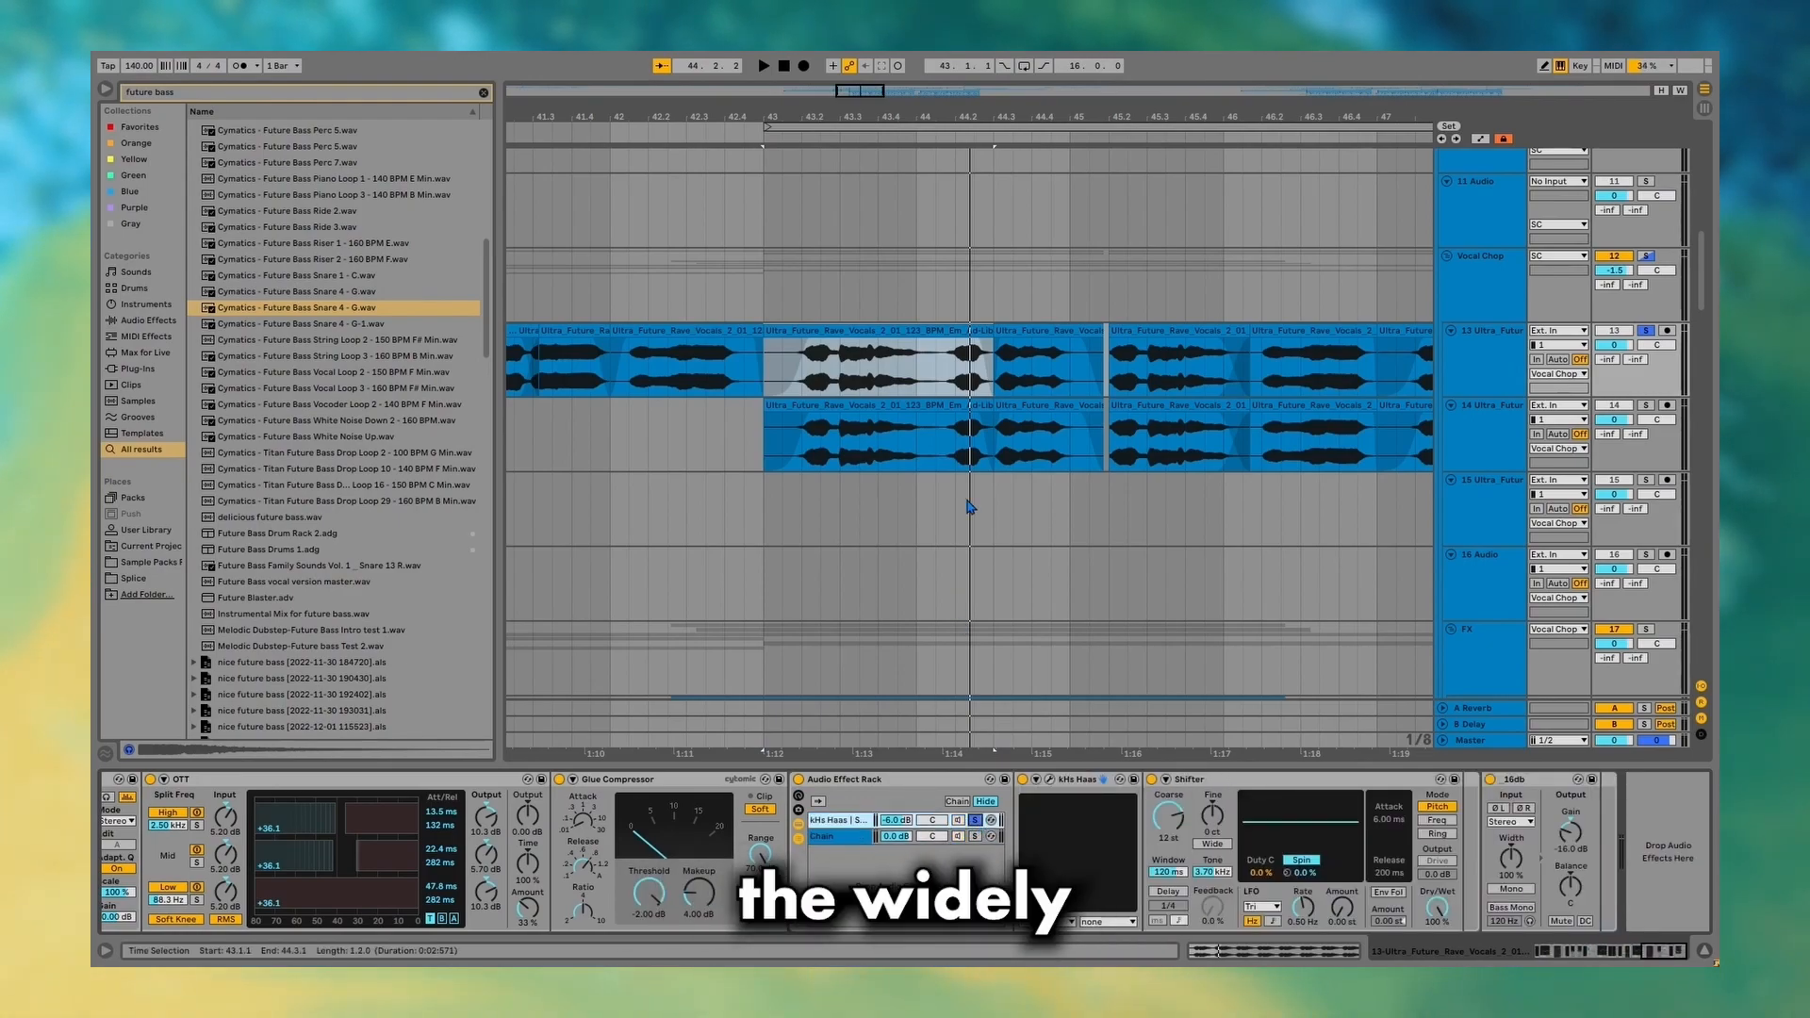
# Play the vocal chop with the Haas rack's chains soloed in turn, and audition the short vocal clips on track 15 in solo.
pyautogui.press('space')
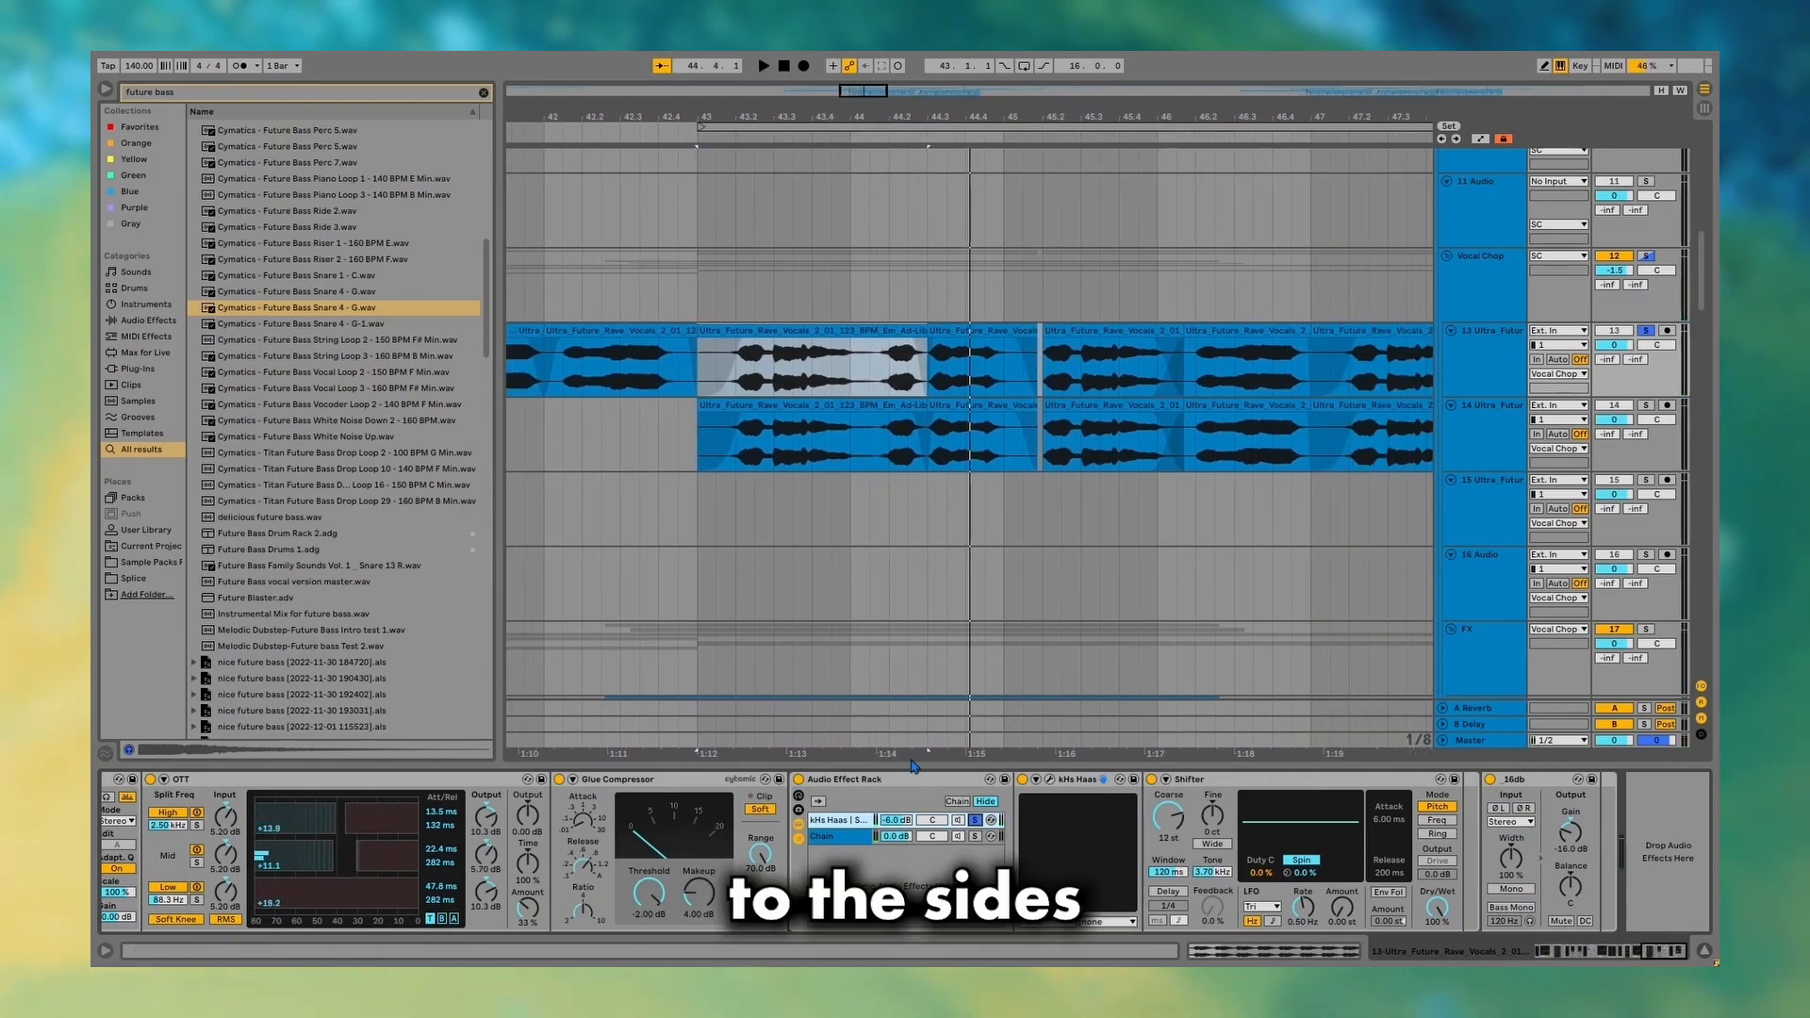
pyautogui.click(975, 836)
pyautogui.press('space')
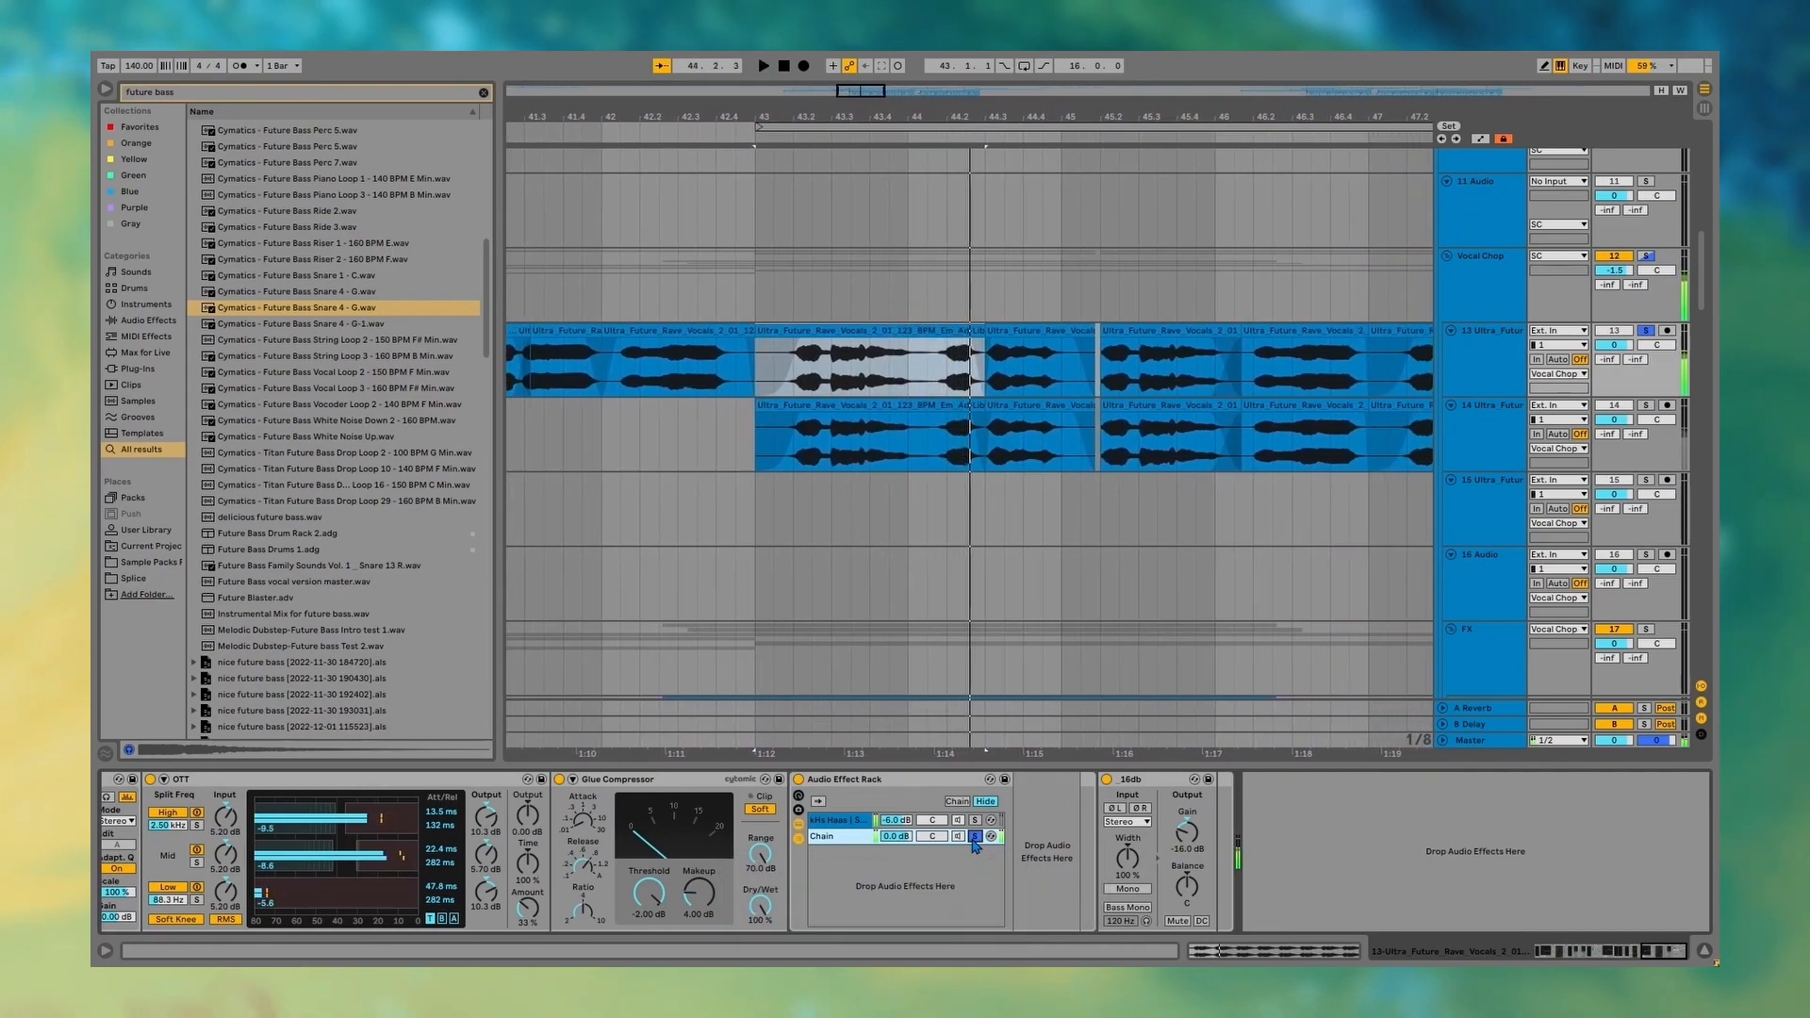
pyautogui.click(1155, 789)
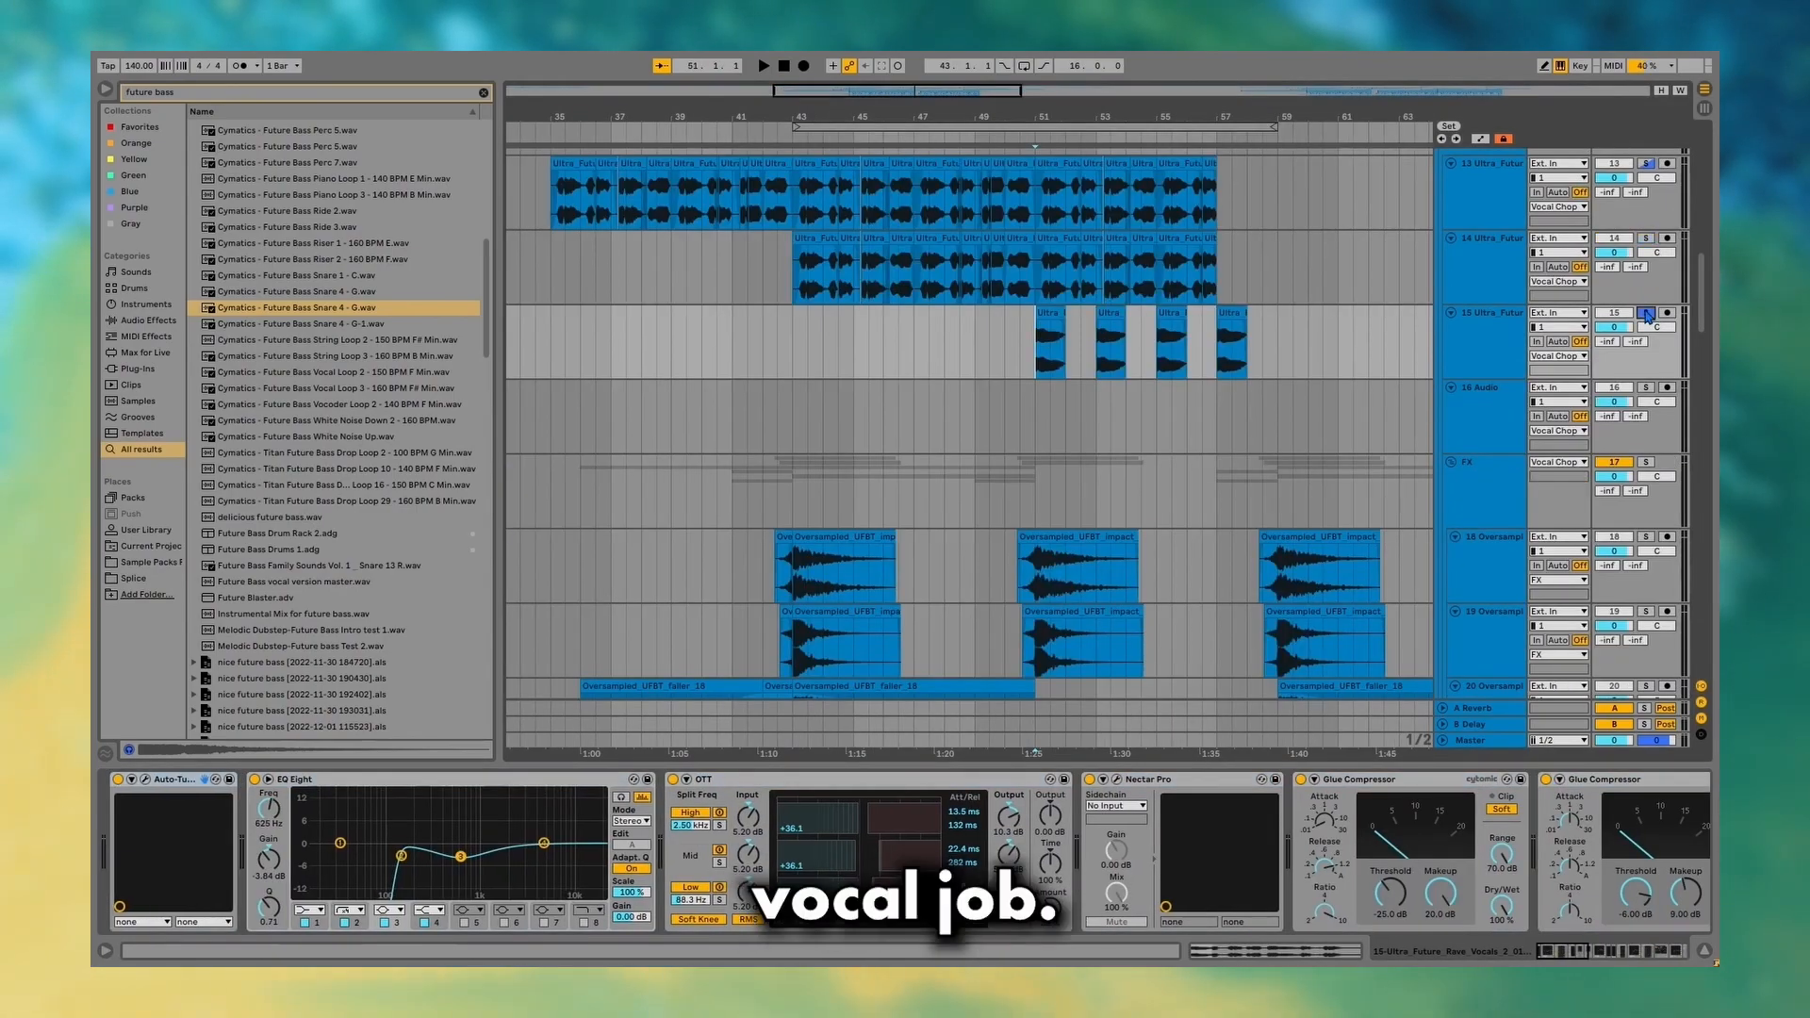
pyautogui.press('space')
# Set band 1 of the FX group's EQ Eight to a frequency of 100 Hz.
pyautogui.click(1486, 366)
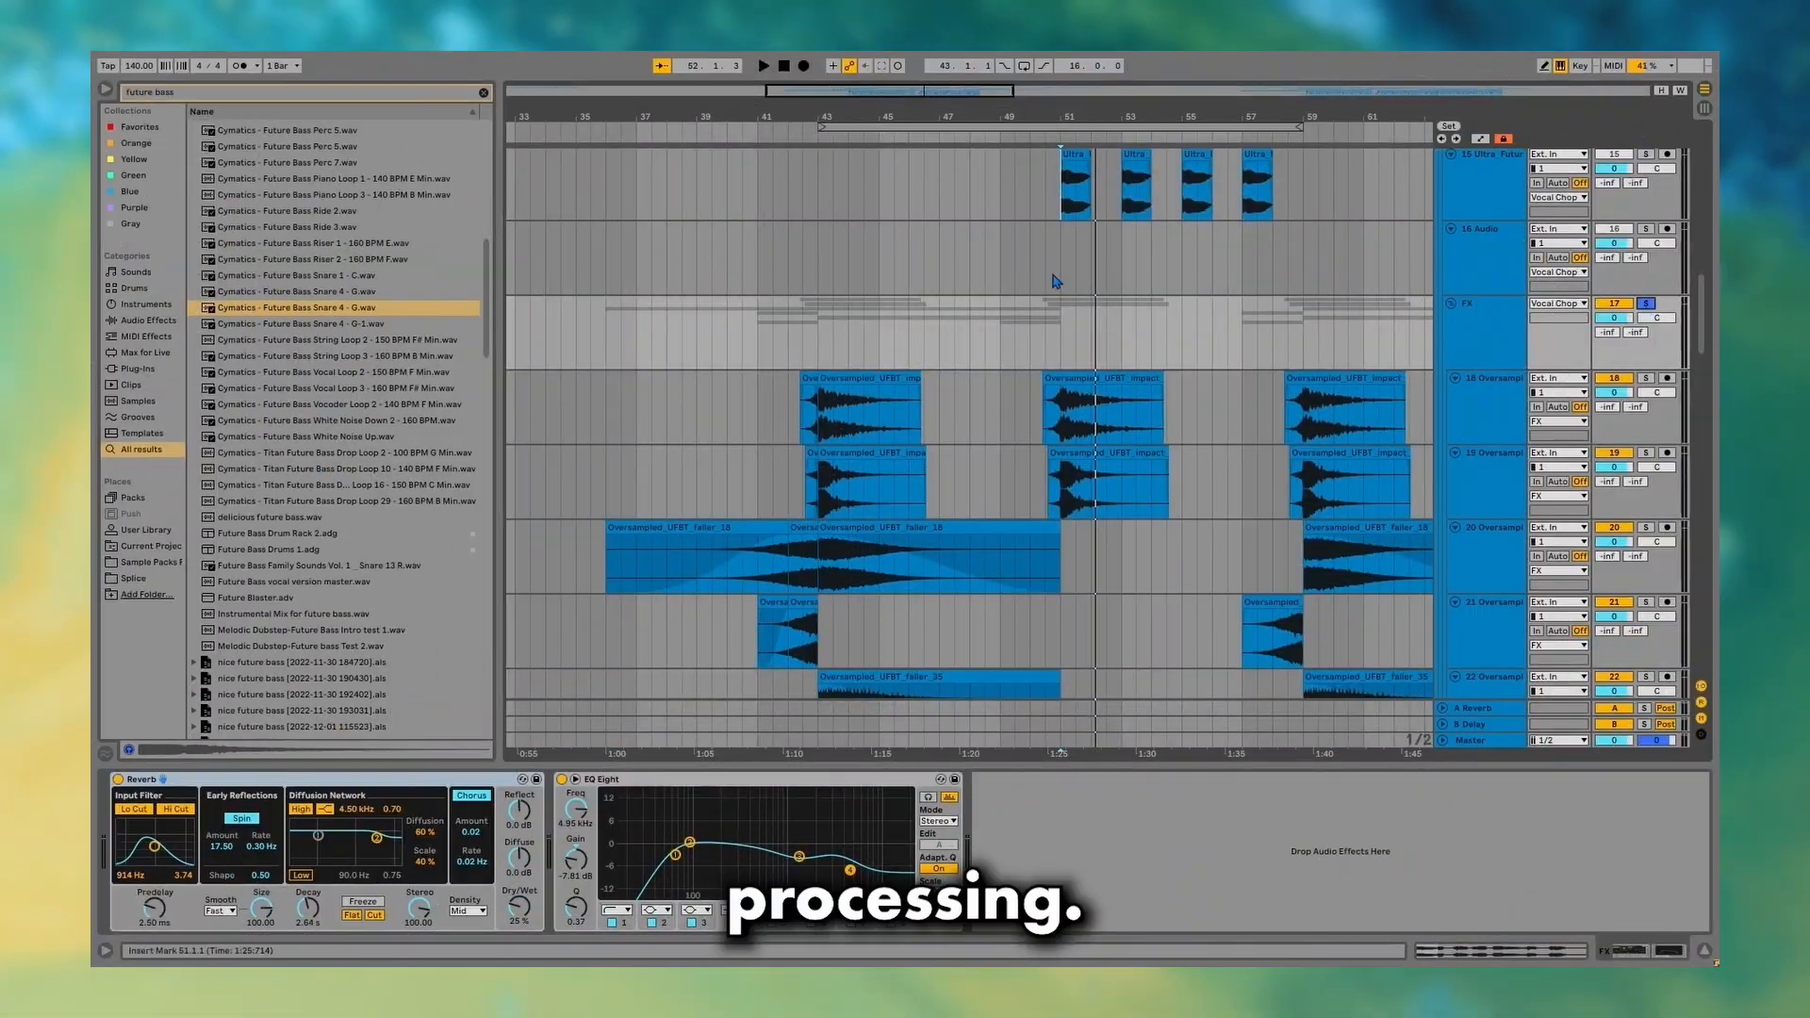
pyautogui.click(829, 337)
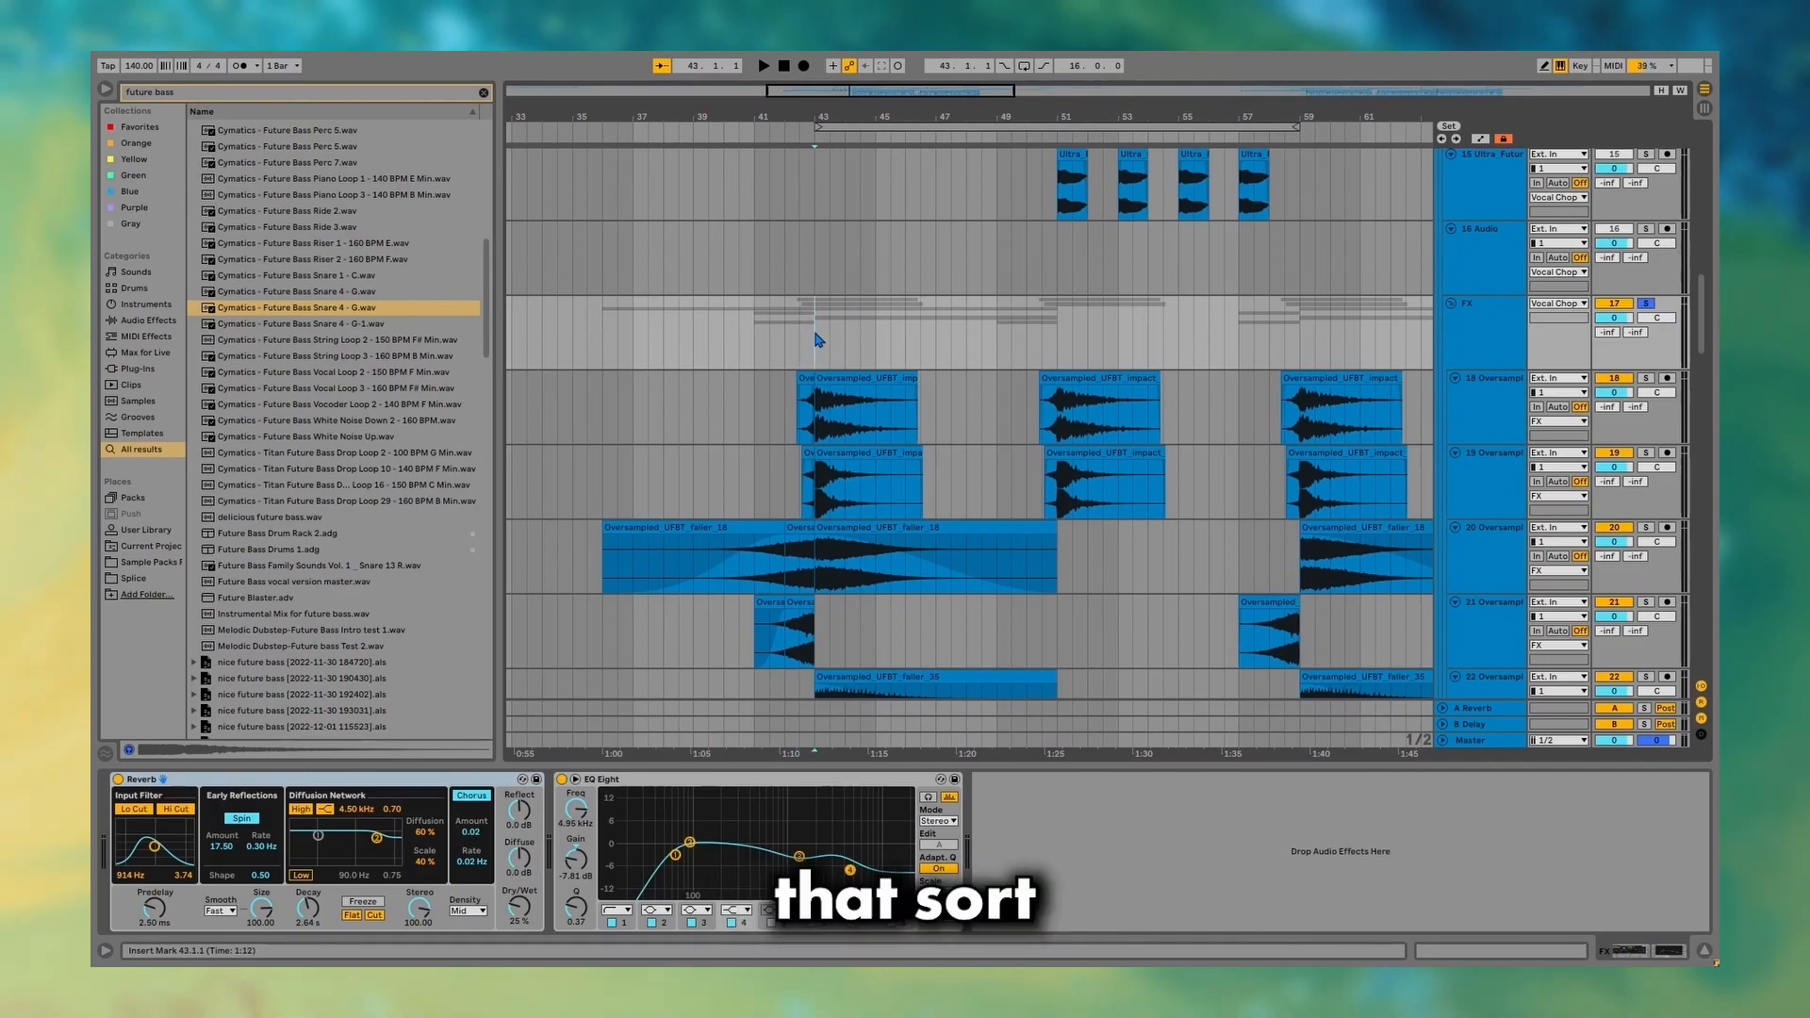
pyautogui.scroll(-2, 818, 339)
pyautogui.click(675, 856)
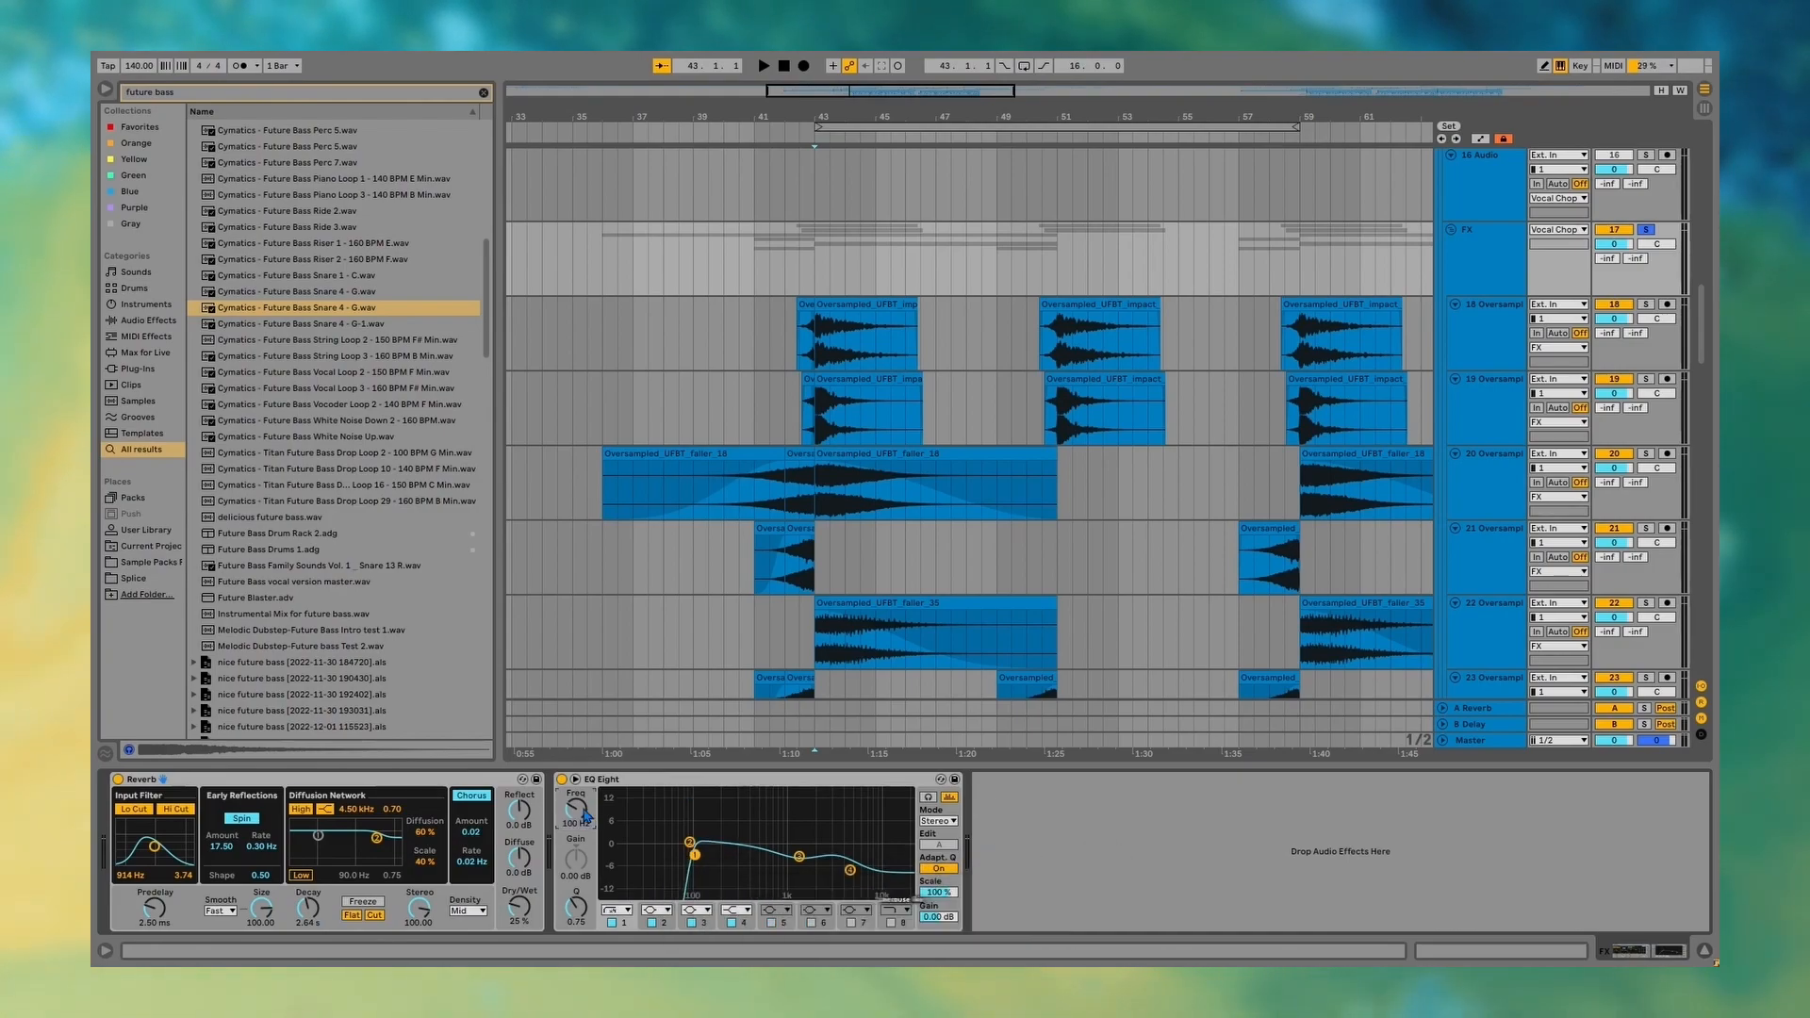
# Solo the first impact track in the FX group and play its clip from bar 43.
pyautogui.click(826, 351)
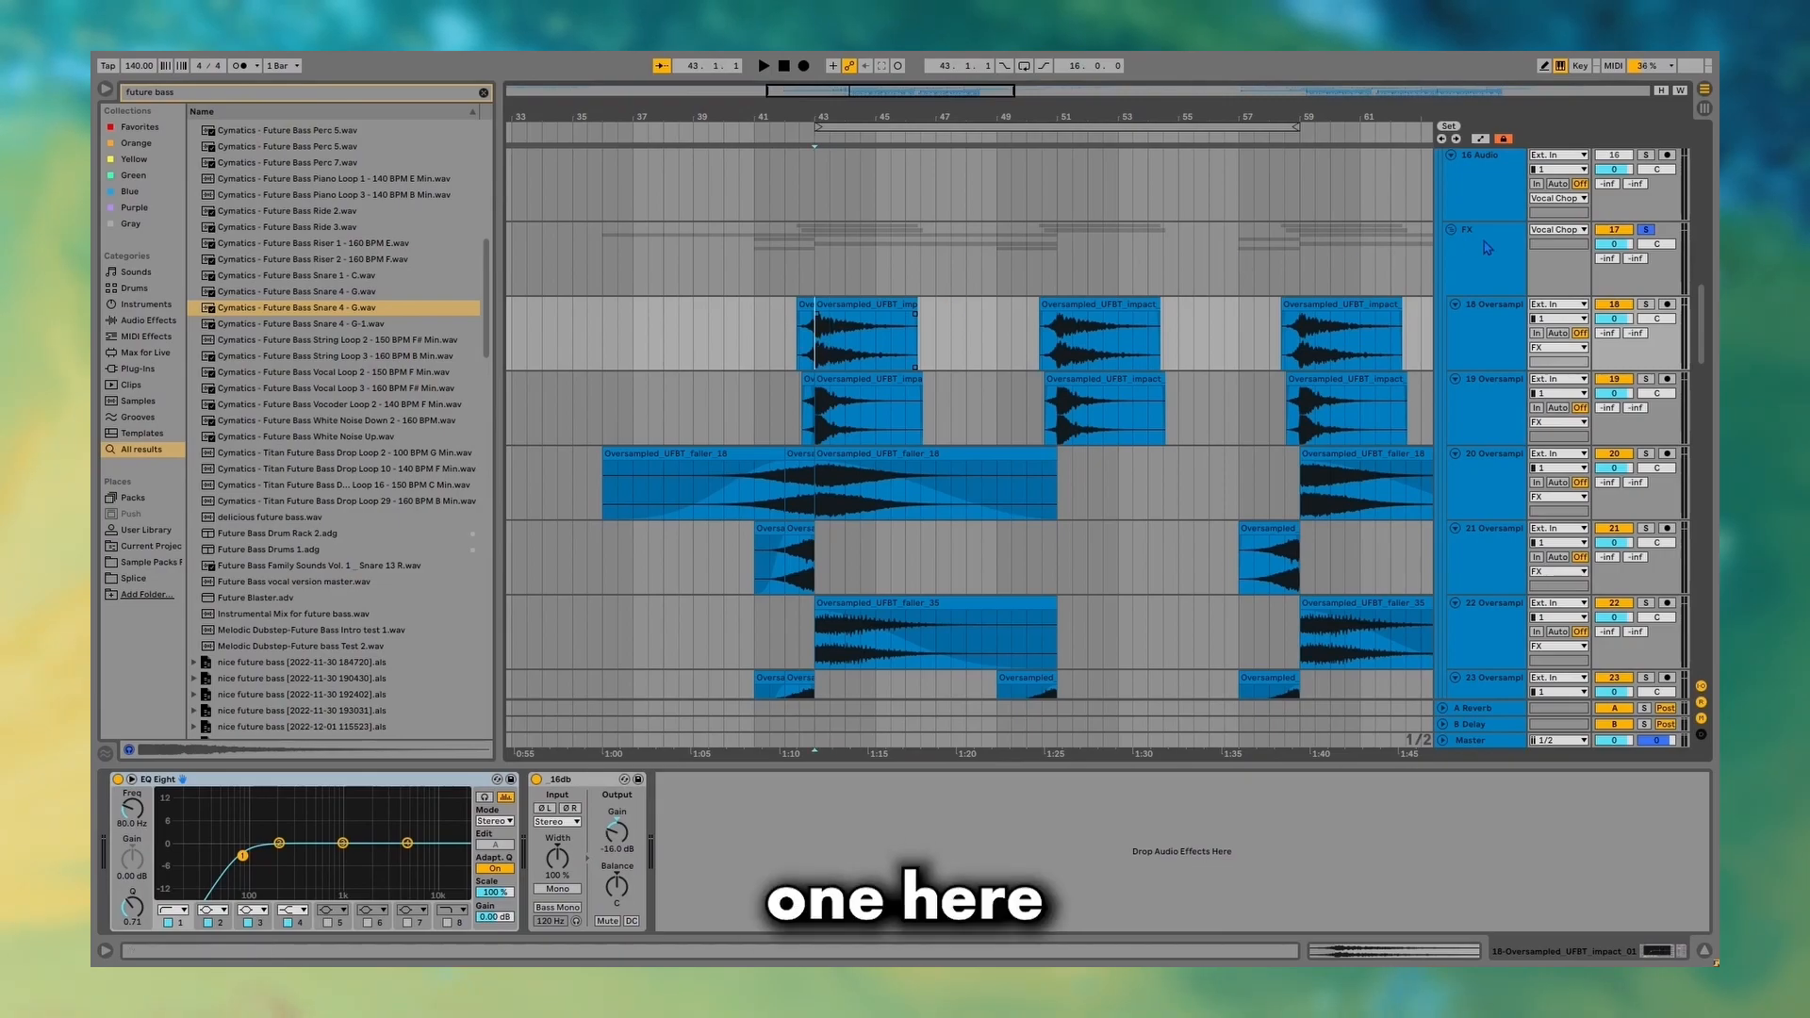
pyautogui.click(1645, 305)
pyautogui.press('space')
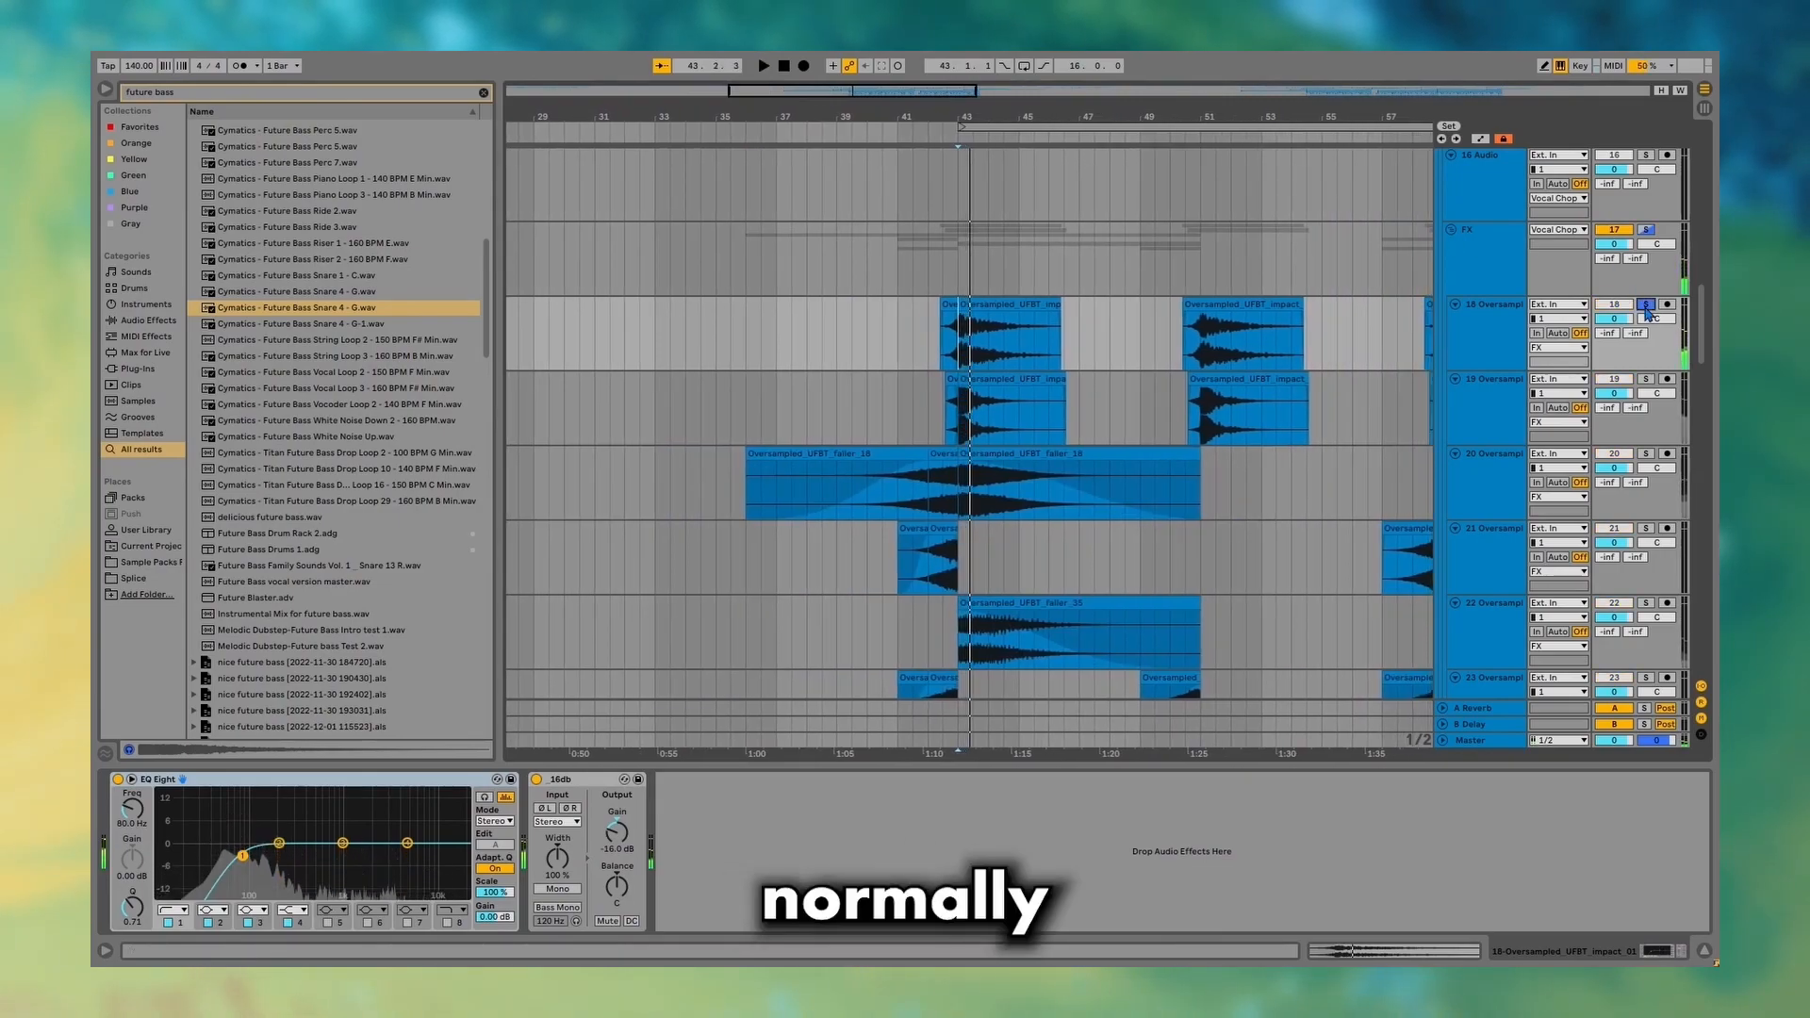
pyautogui.scroll(-4, 1565, 363)
pyautogui.scroll(5, 1533, 381)
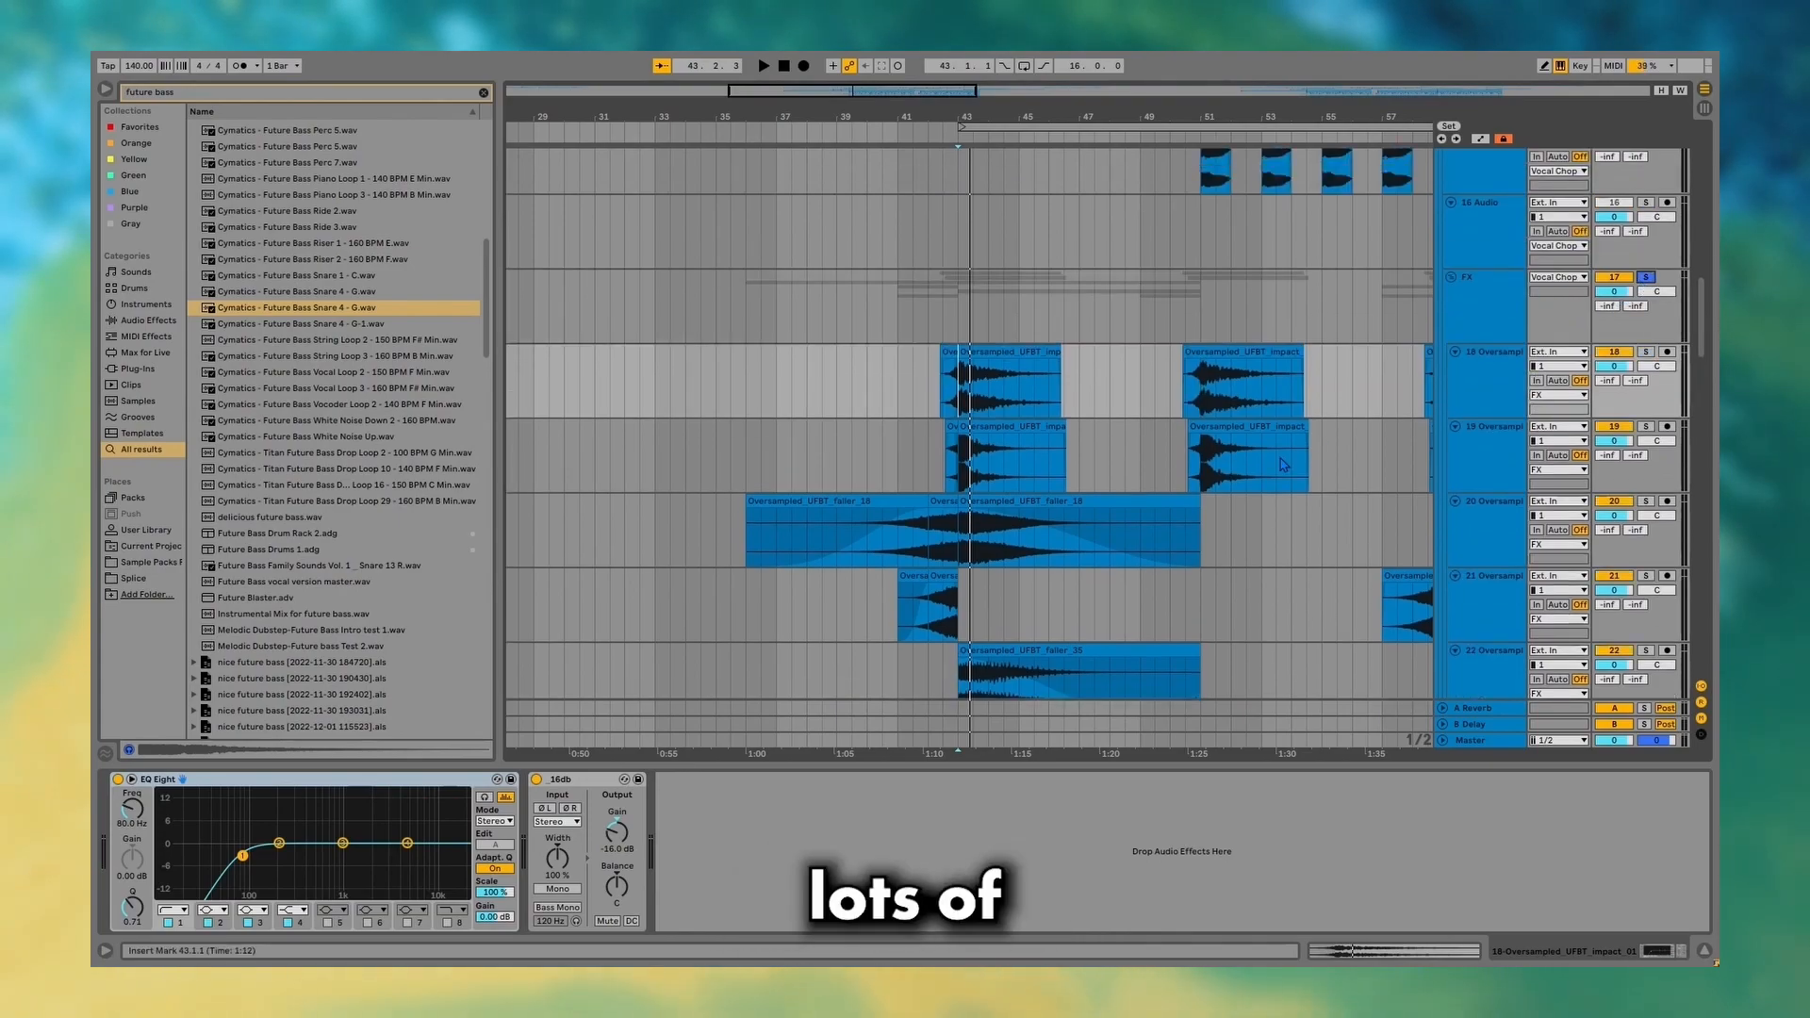
# Solo the Chord group and play its clips from bar 51.
pyautogui.scroll(-3, 1277, 463)
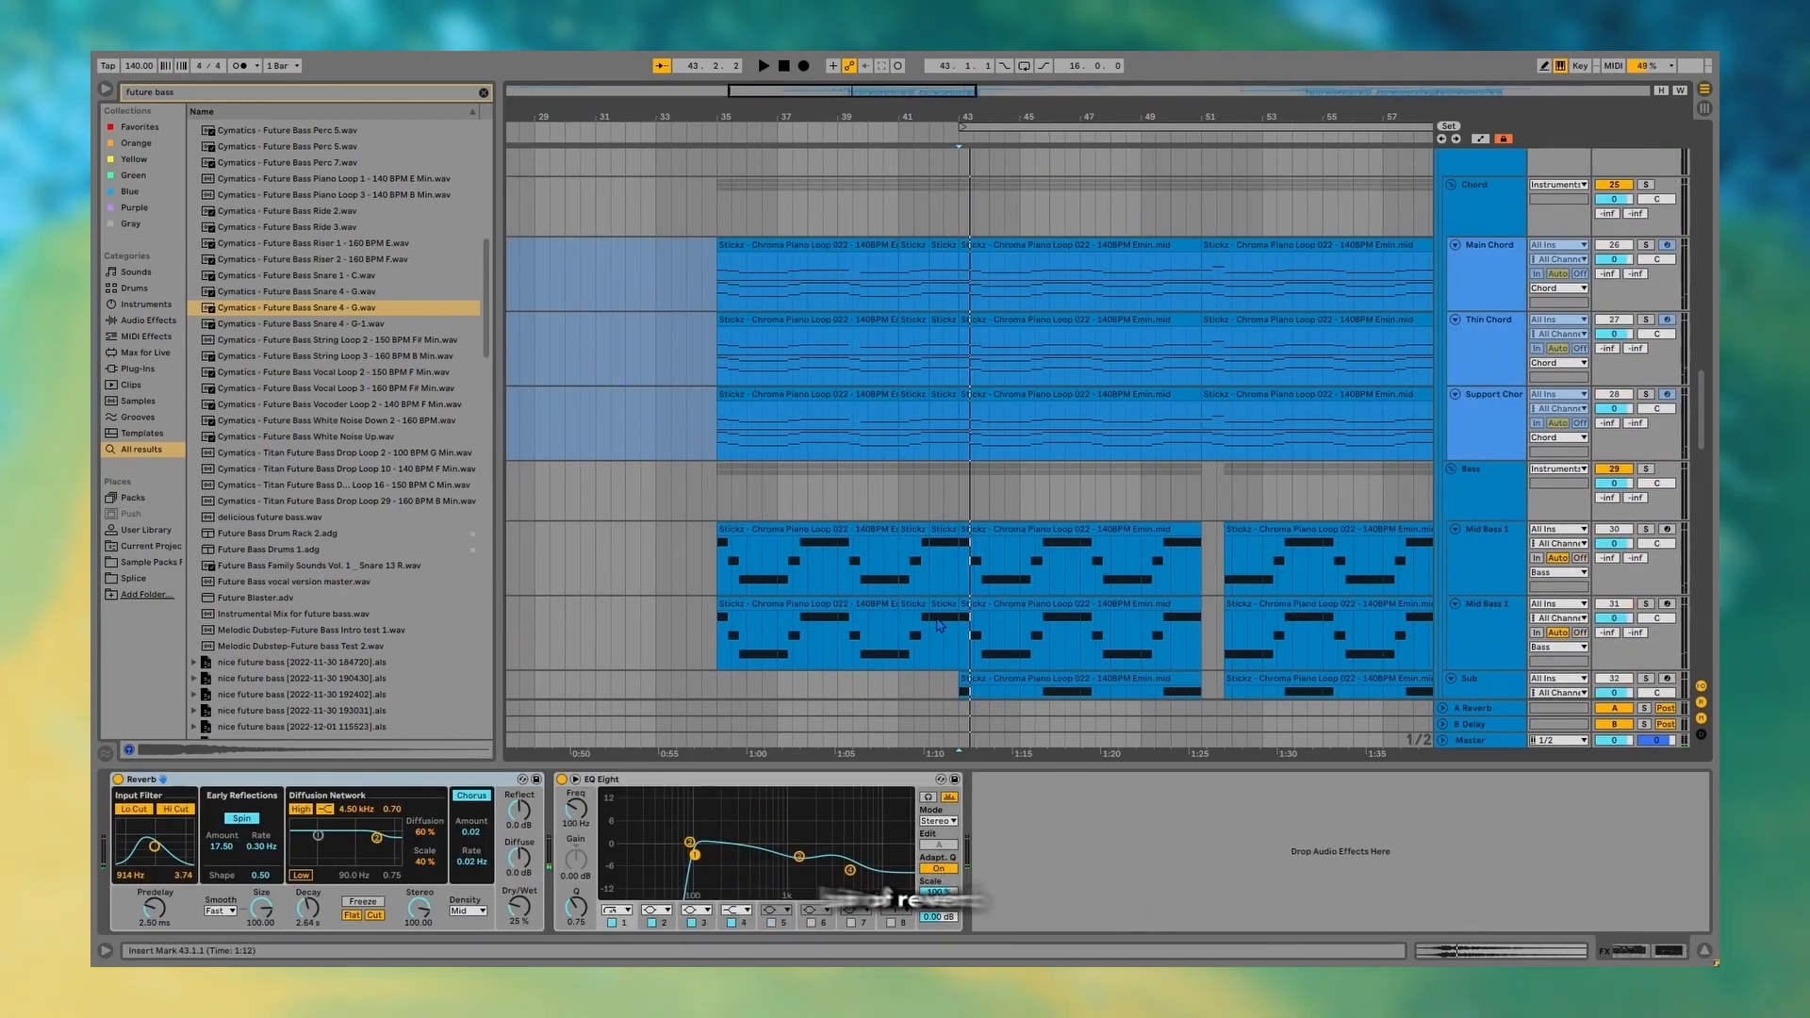
pyautogui.scroll(1, 1206, 507)
pyautogui.scroll(3, 1206, 507)
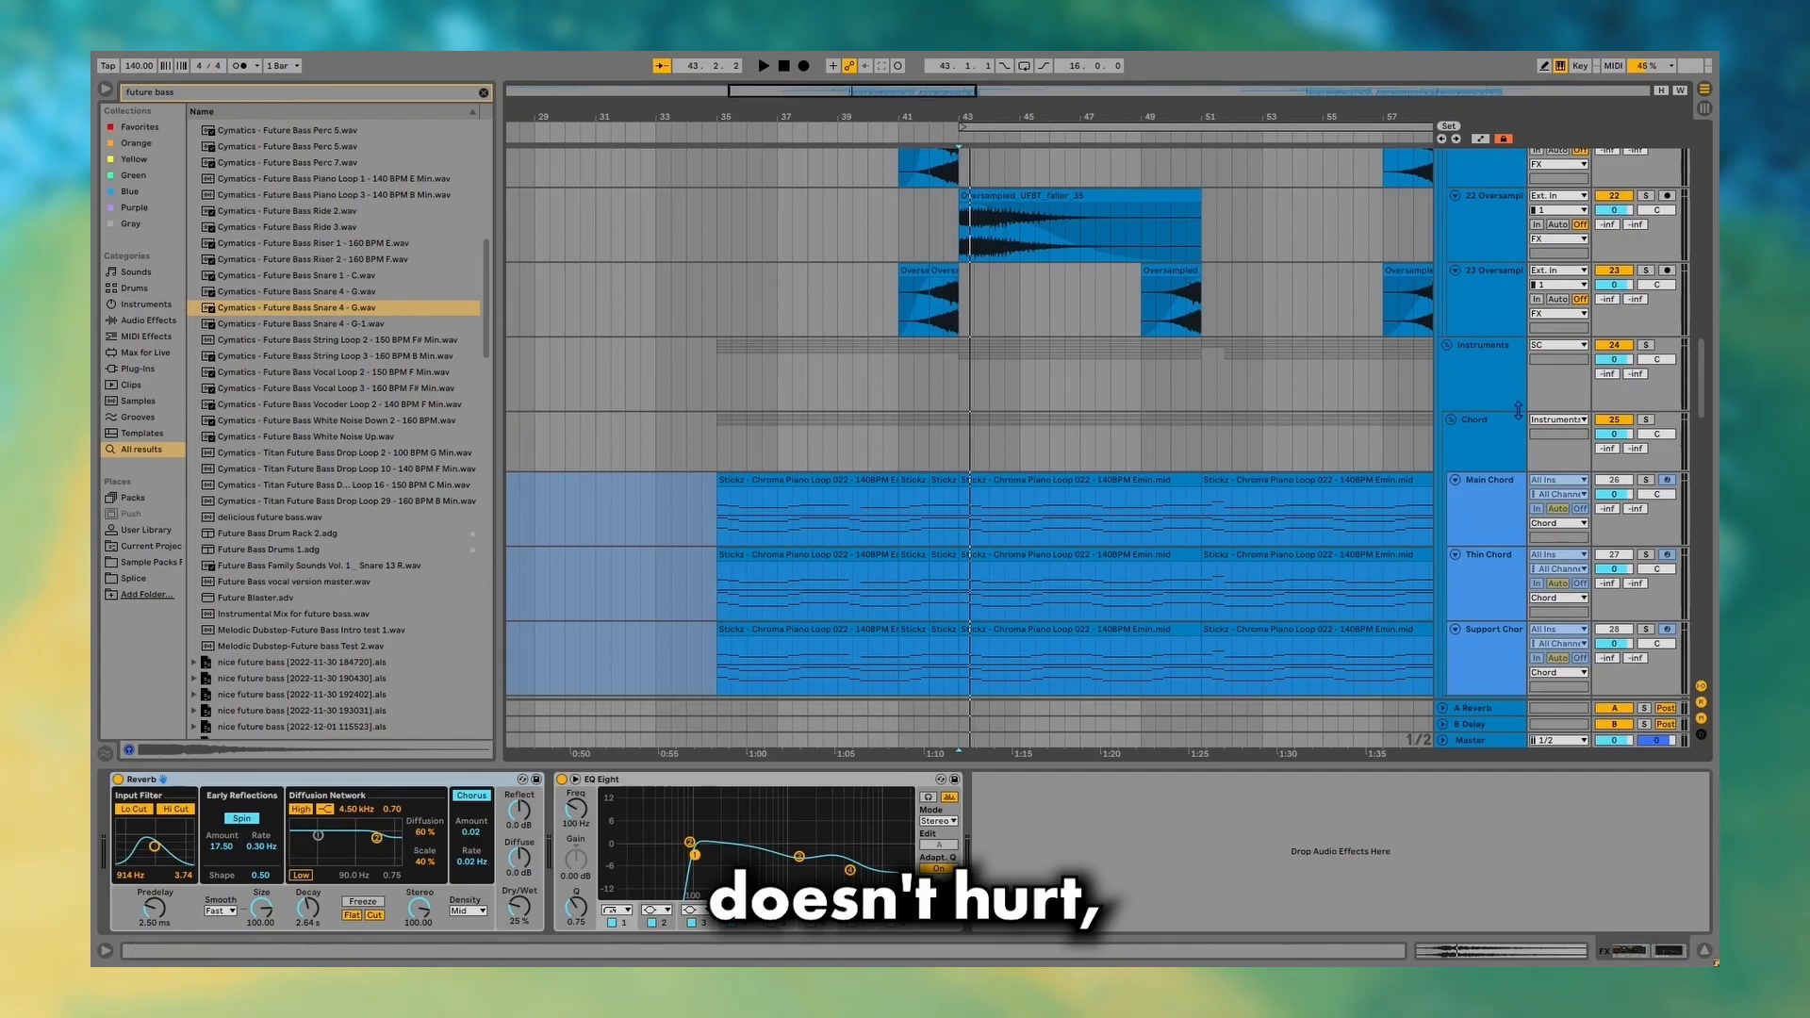
pyautogui.click(1458, 402)
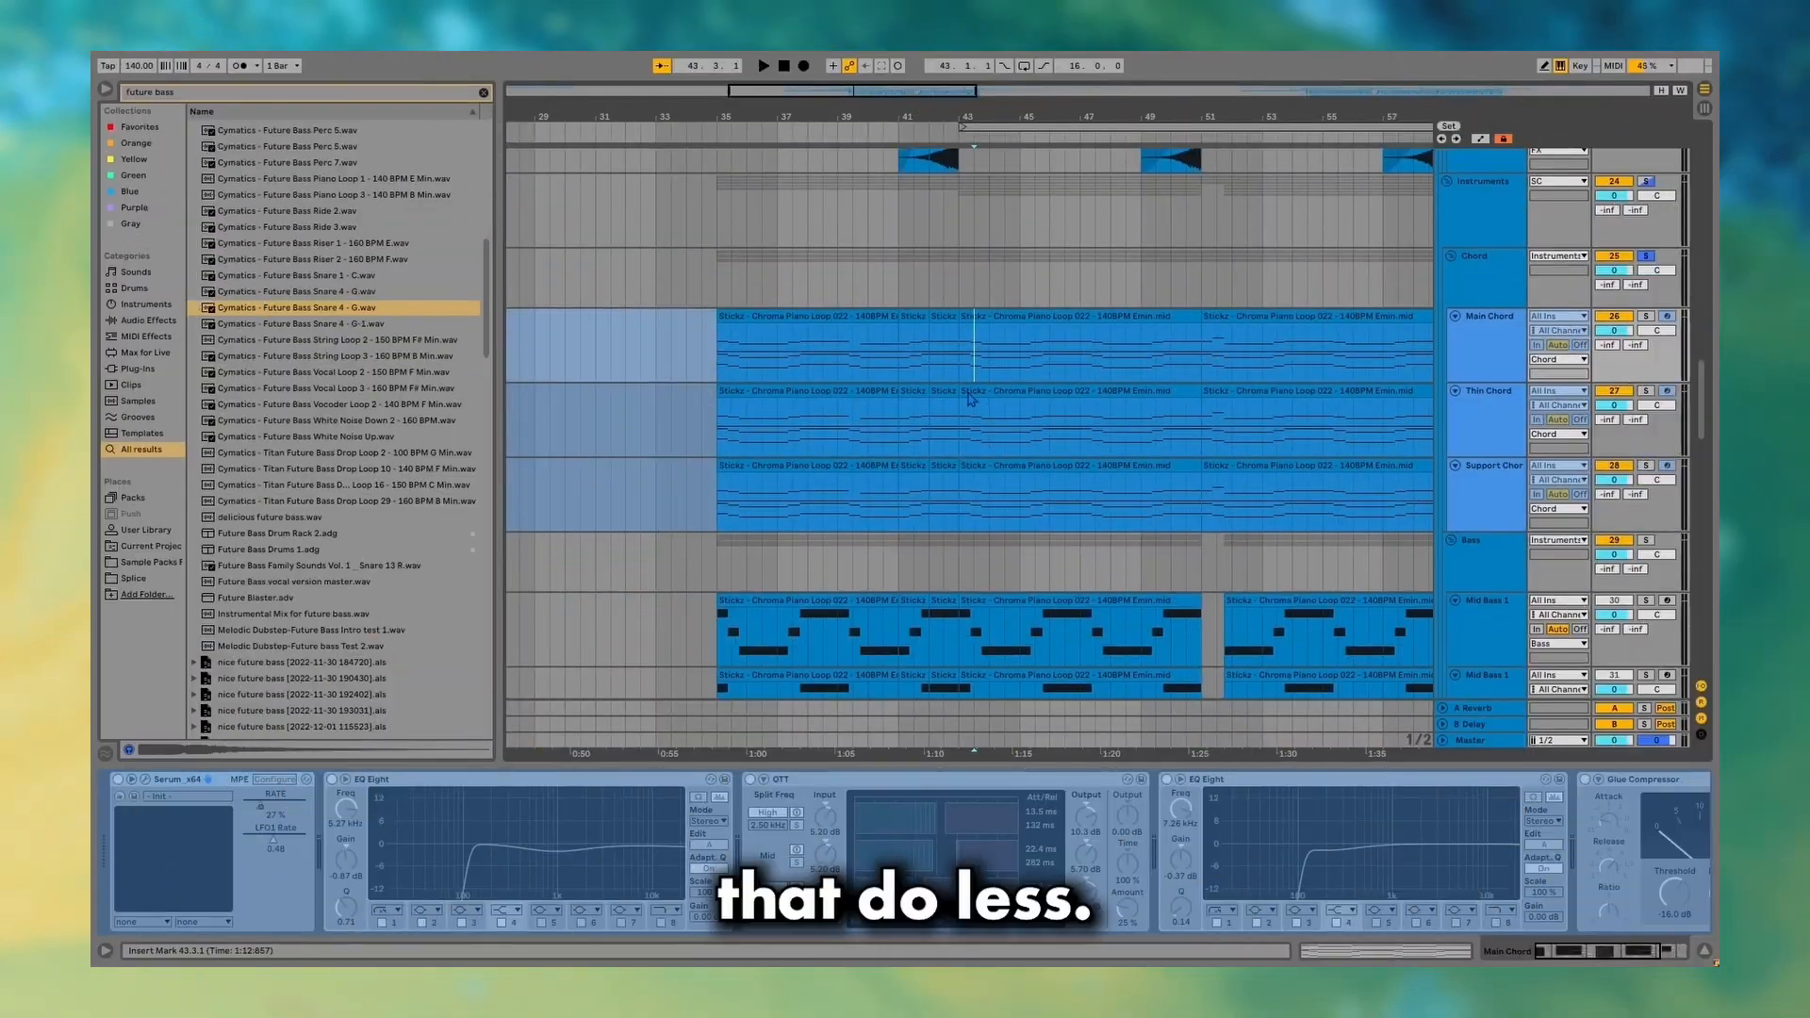
pyautogui.hscroll(3, 964, 366)
pyautogui.click(1082, 364)
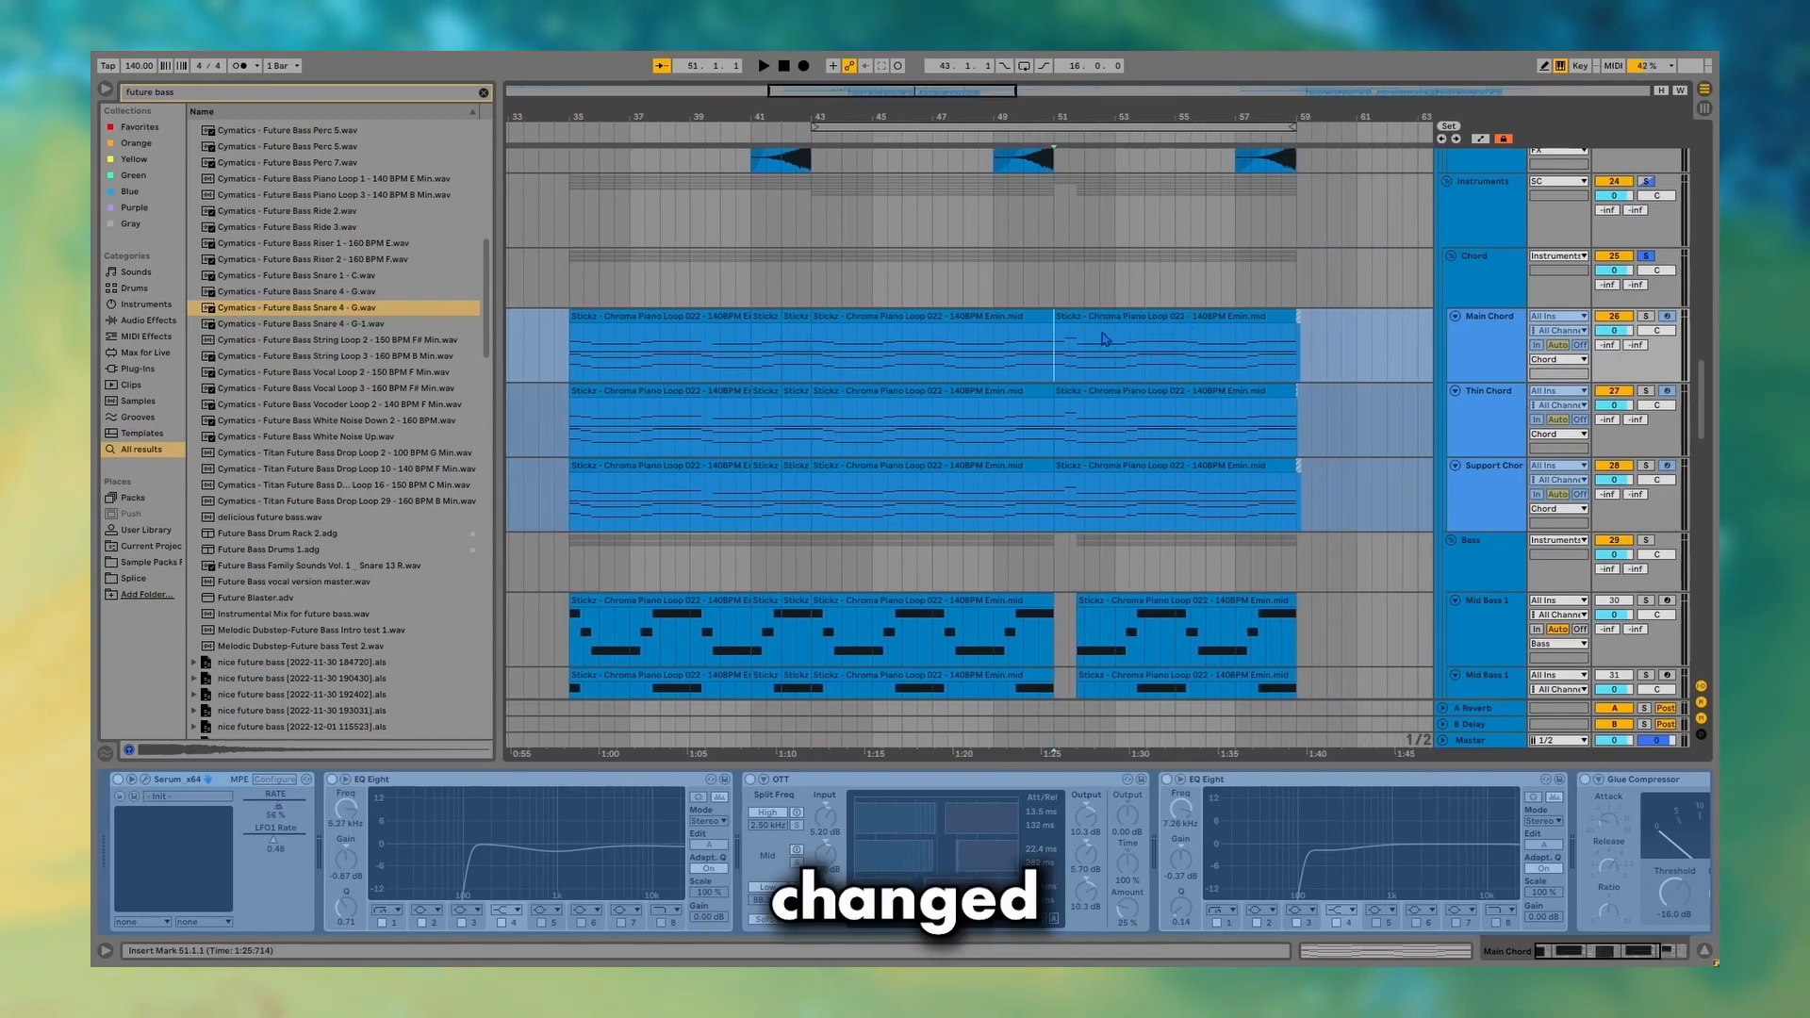
pyautogui.press('space')
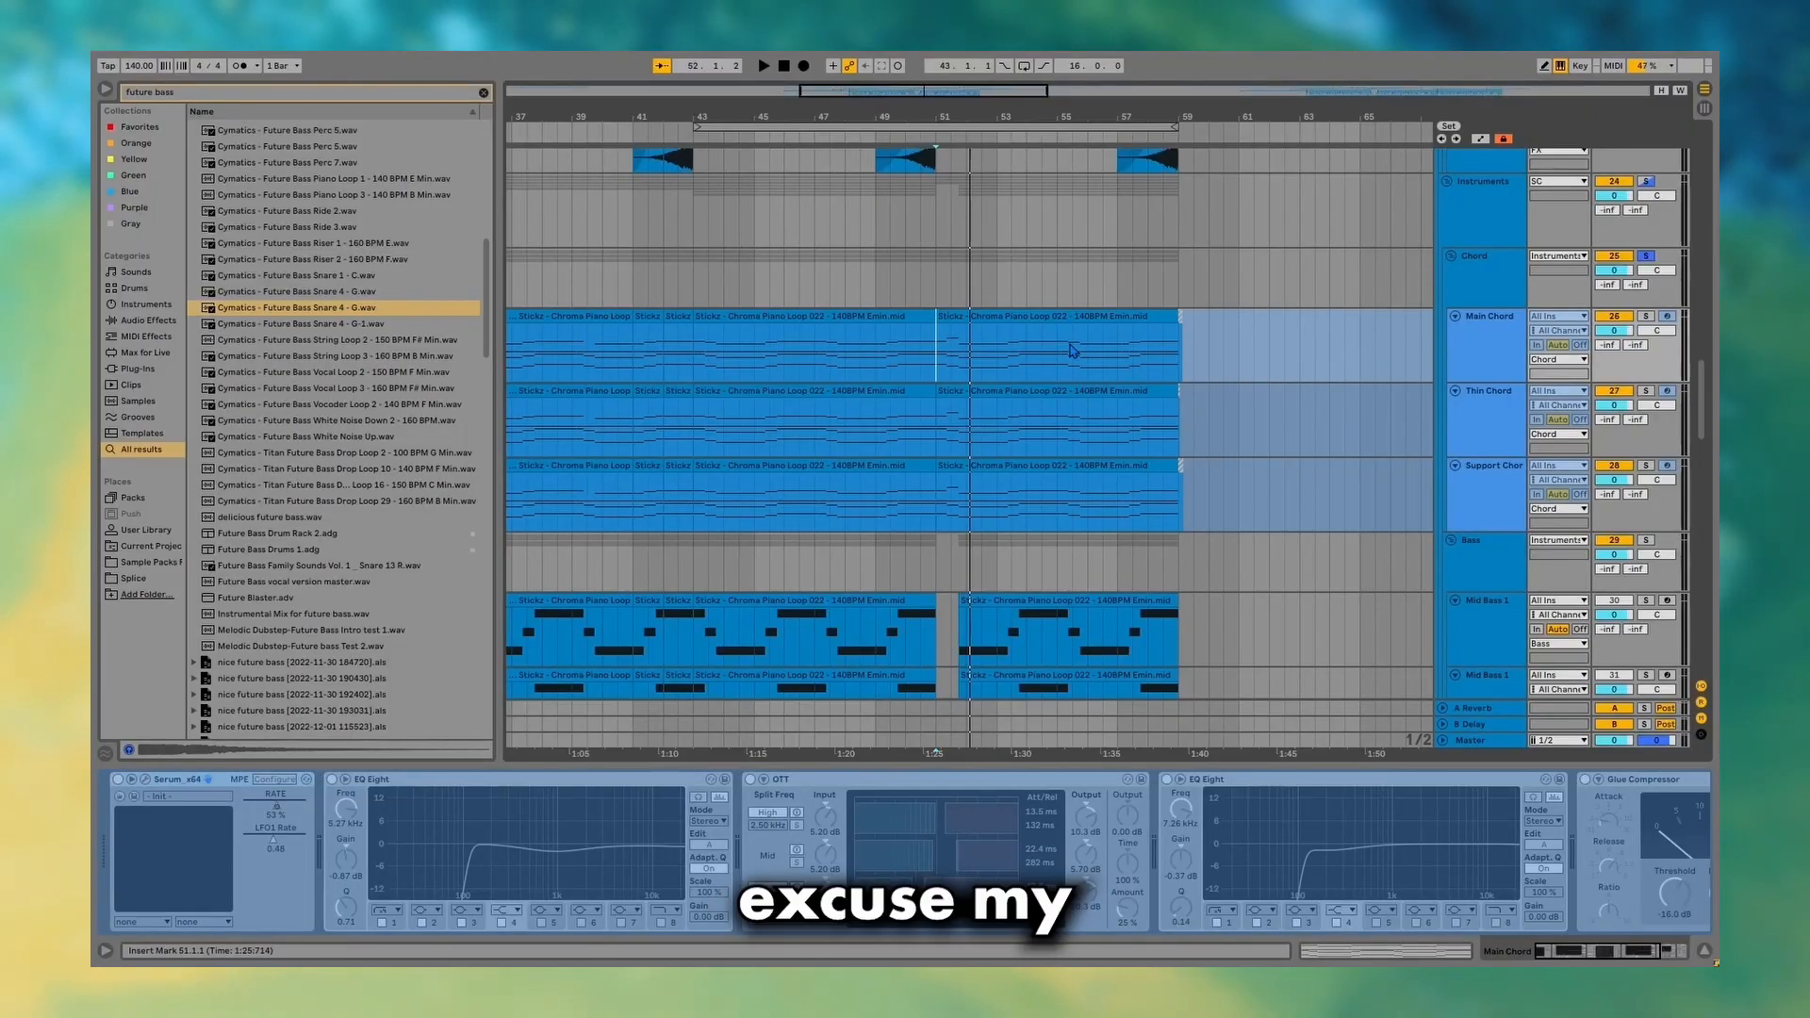
# Examine the chord and bass clips across the drop and the Main Chord track's device chain.
pyautogui.scroll(-2, 1072, 351)
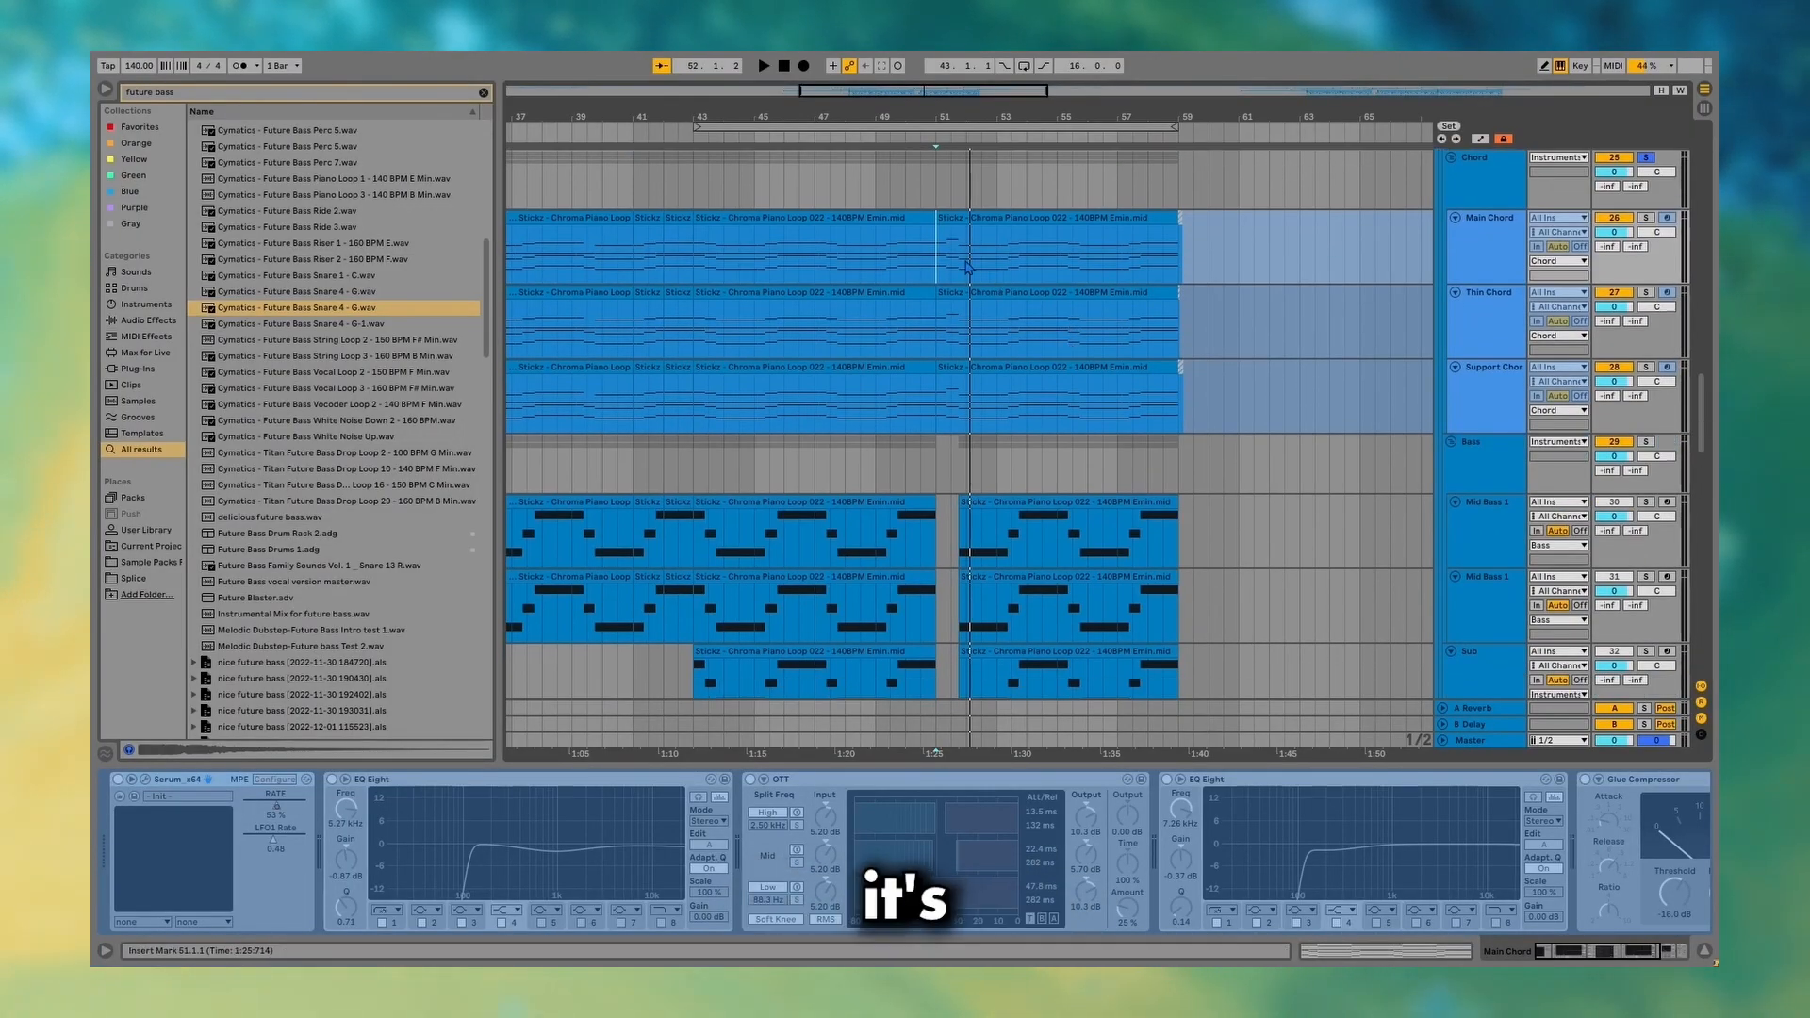
pyautogui.hscroll(-2, 960, 266)
pyautogui.click(821, 266)
pyautogui.scroll(-2, 821, 266)
pyautogui.scroll(3, 821, 266)
pyautogui.click(1258, 299)
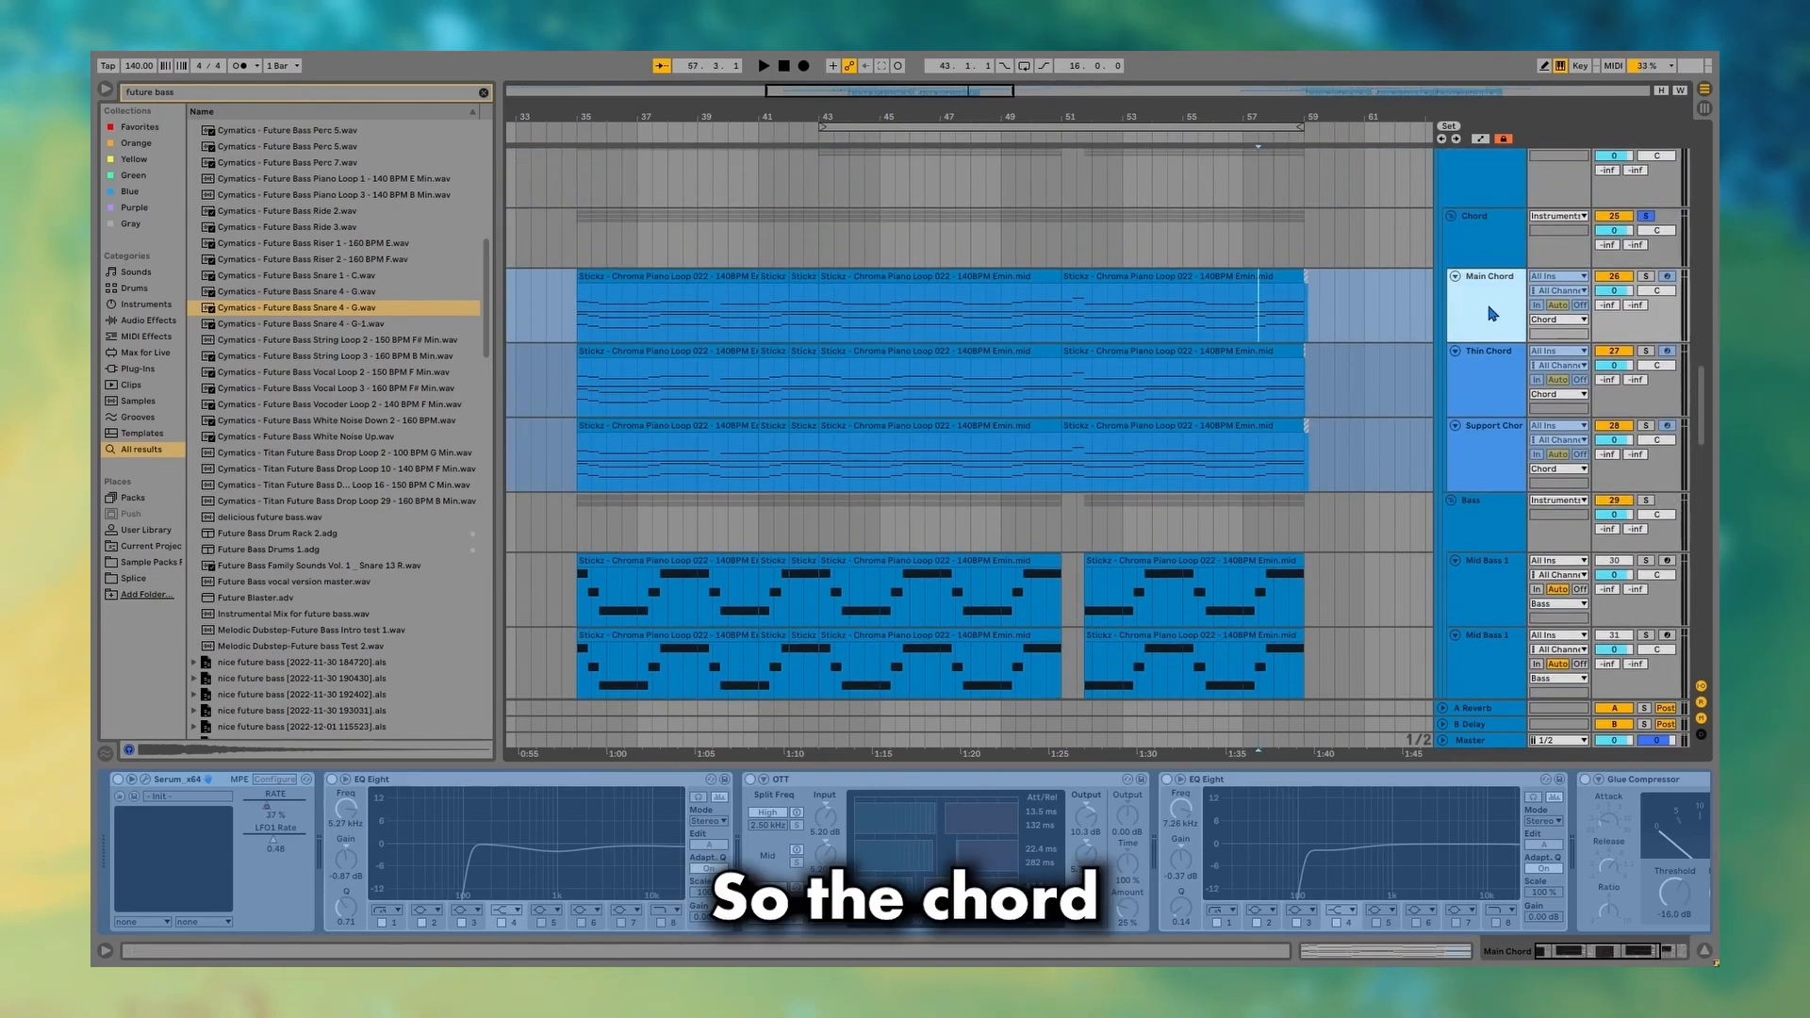
pyautogui.hscroll(3, 859, 825)
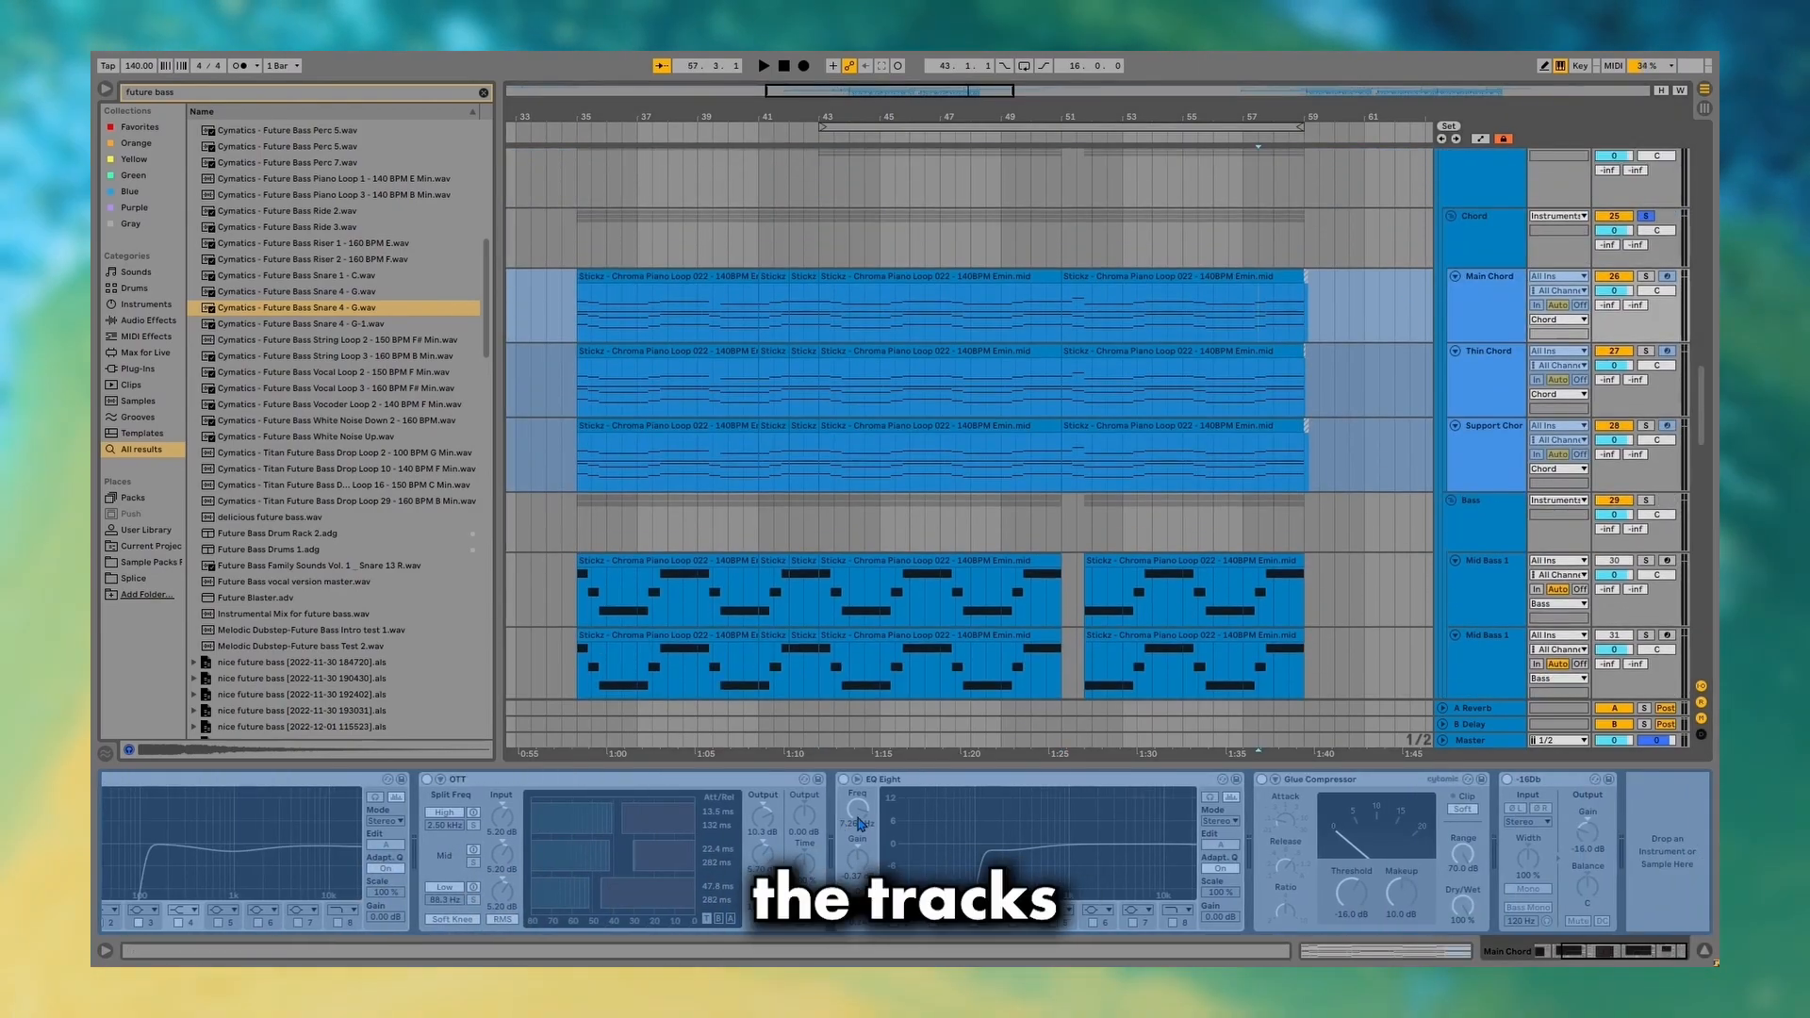
pyautogui.hscroll(-3, 538, 799)
# Show the automation lanes in the arrangement and play the chords from bar 51 with their automation.
pyautogui.press('a')
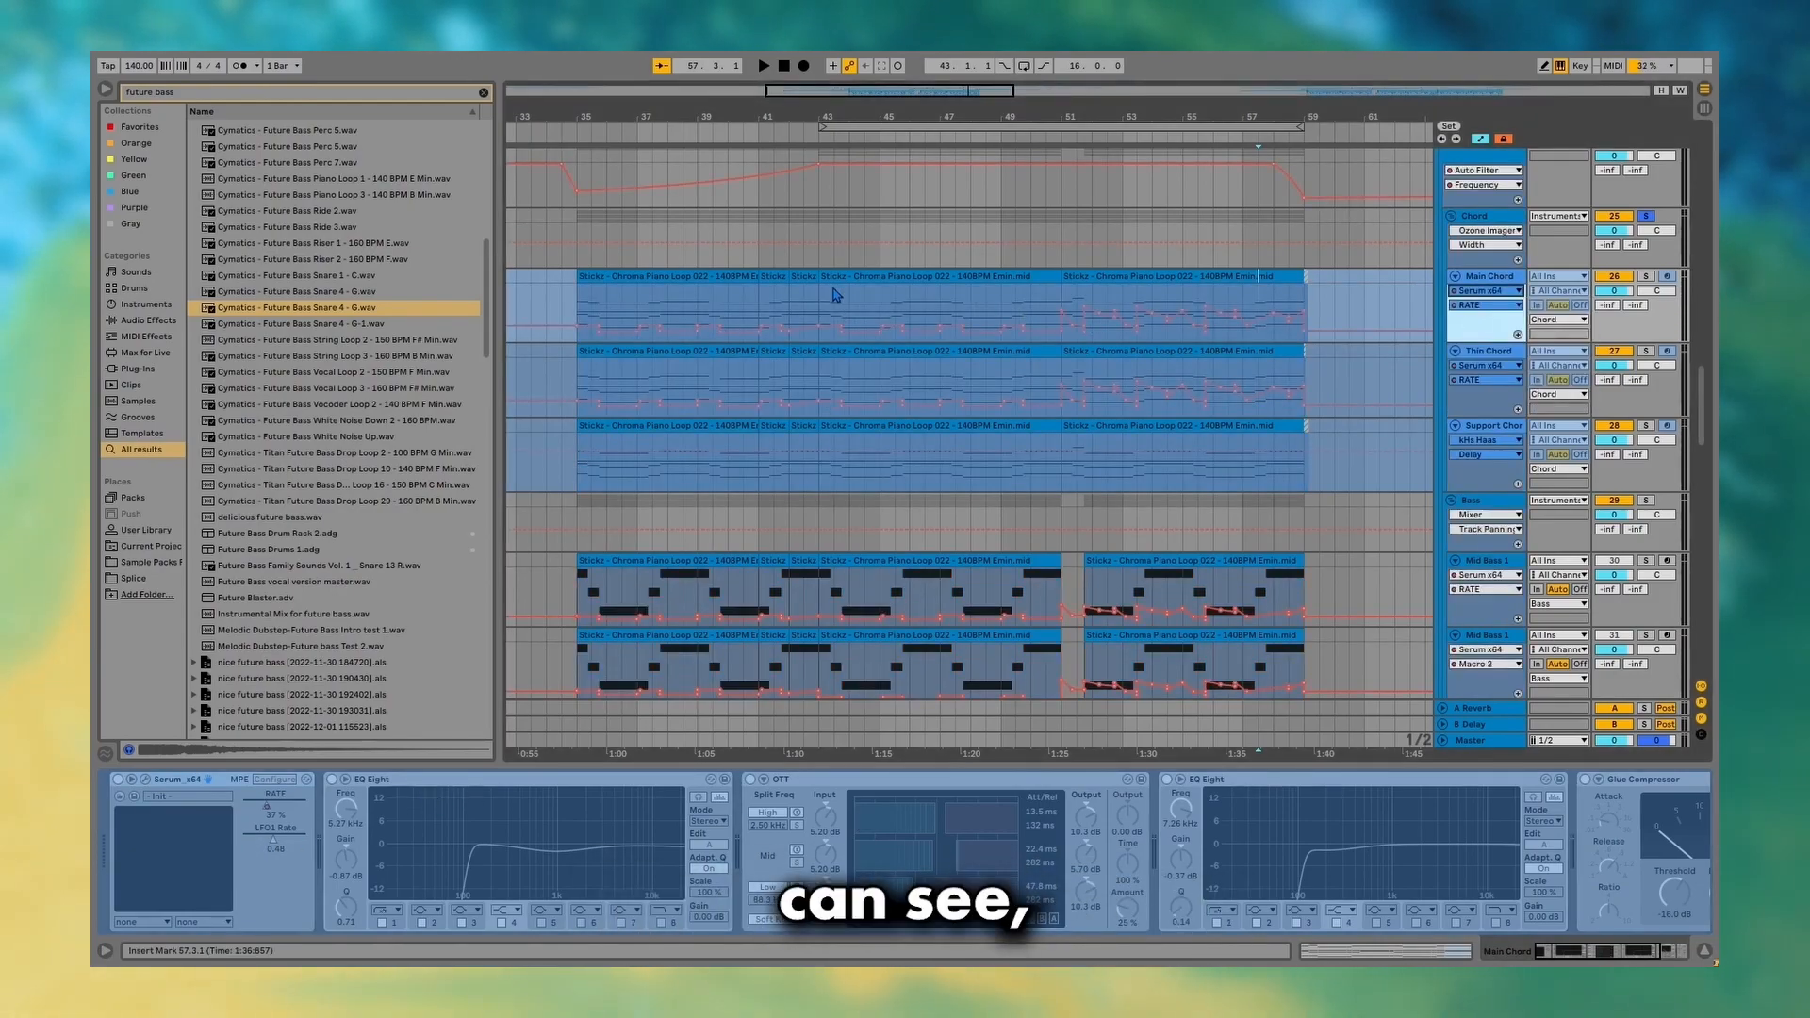
pyautogui.click(755, 307)
pyautogui.press('space')
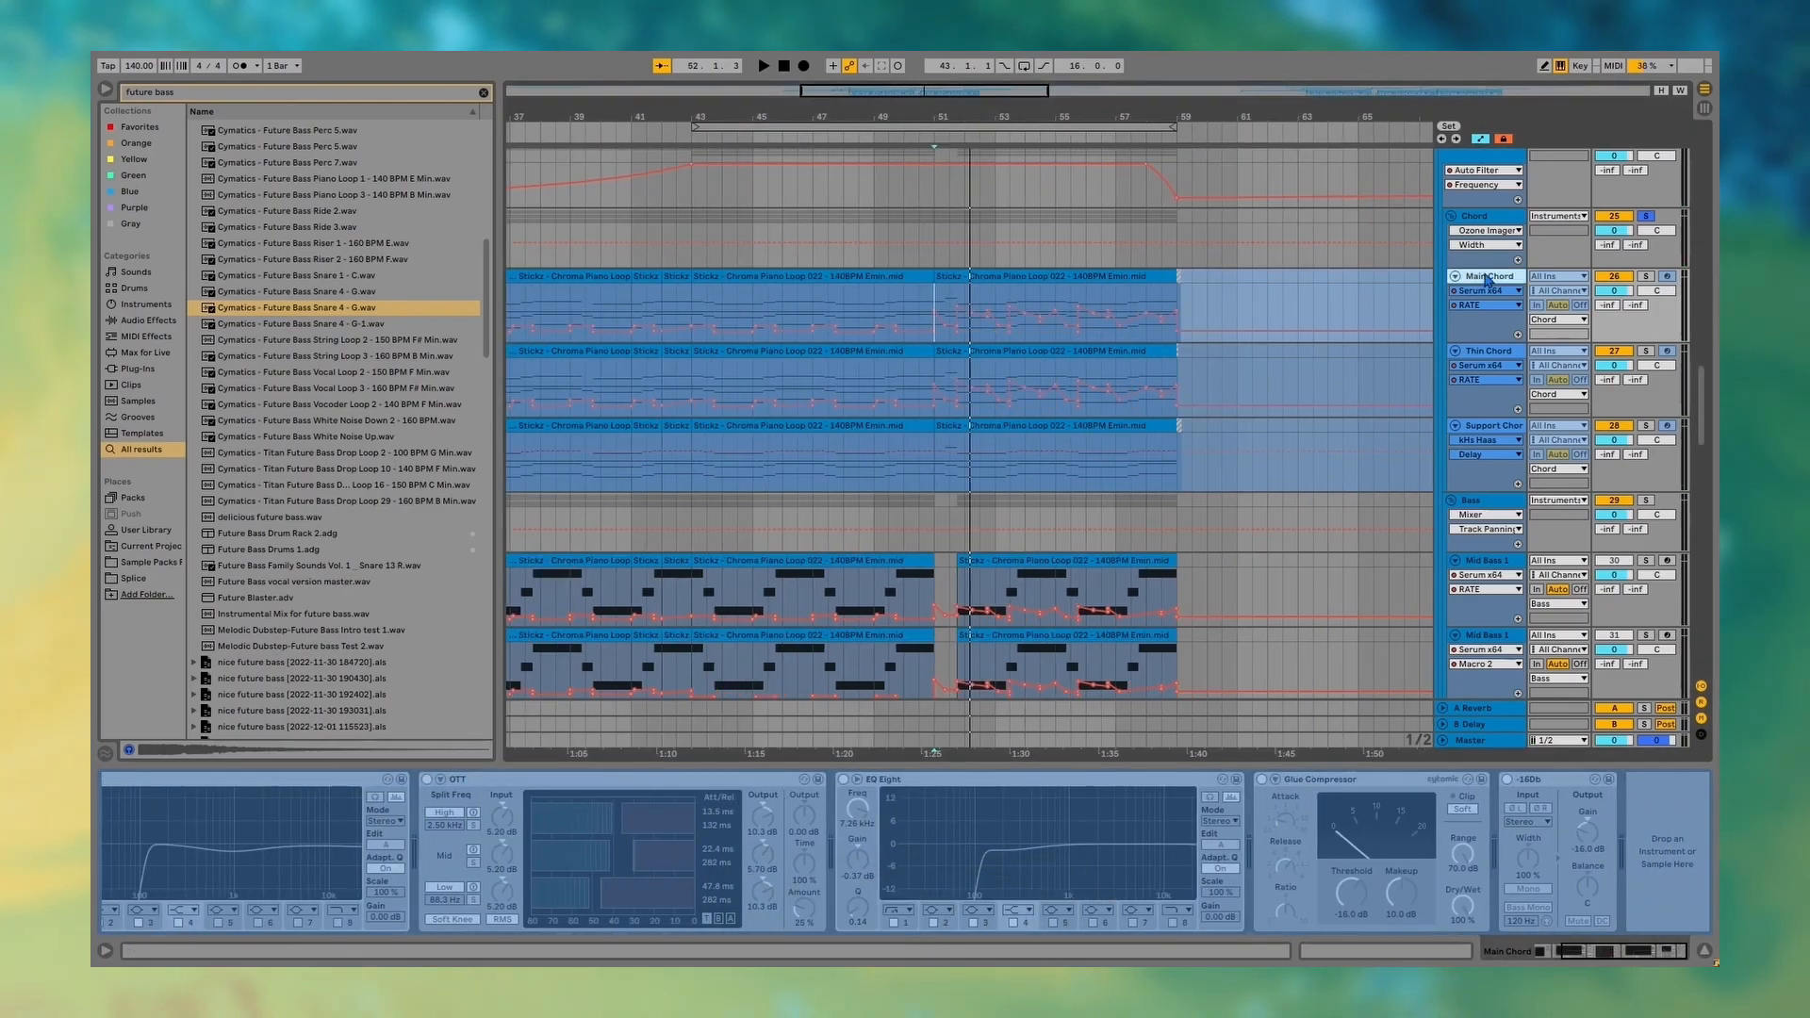
# Unfreeze the Main Chord track in the Chord group.
pyautogui.click(1476, 218)
pyautogui.click(1476, 283)
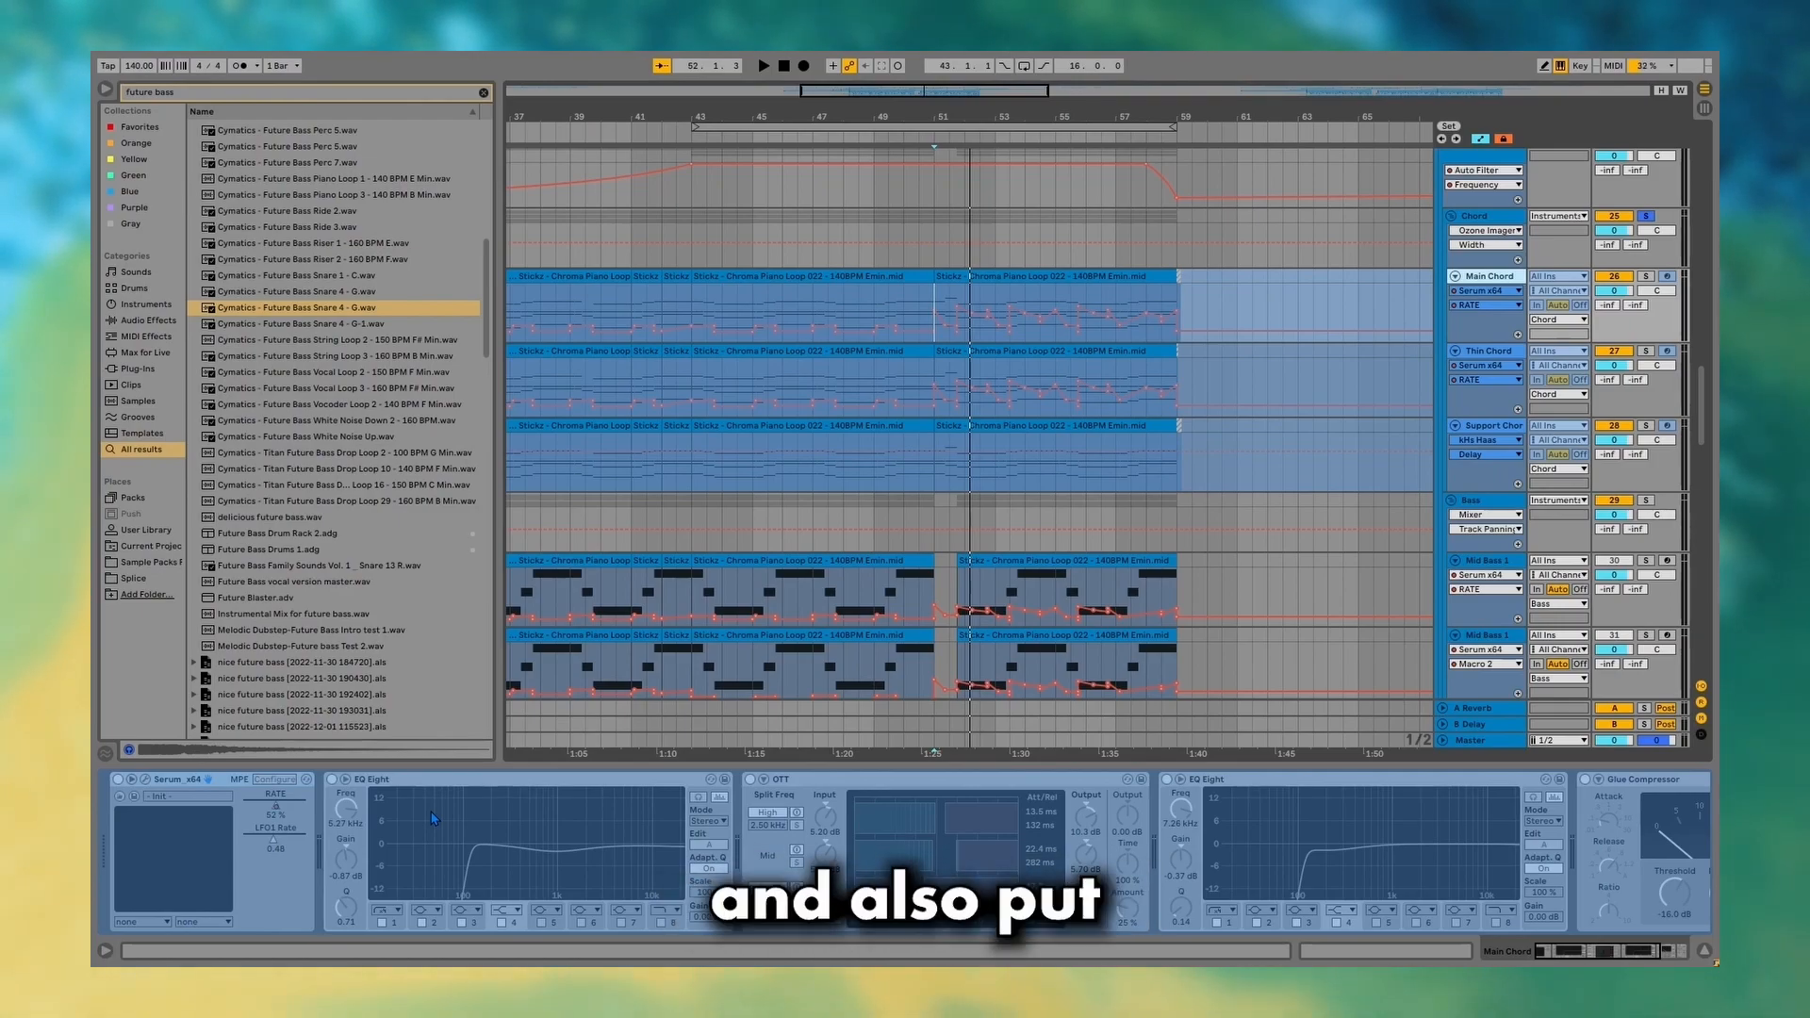
pyautogui.rightClick(1485, 275)
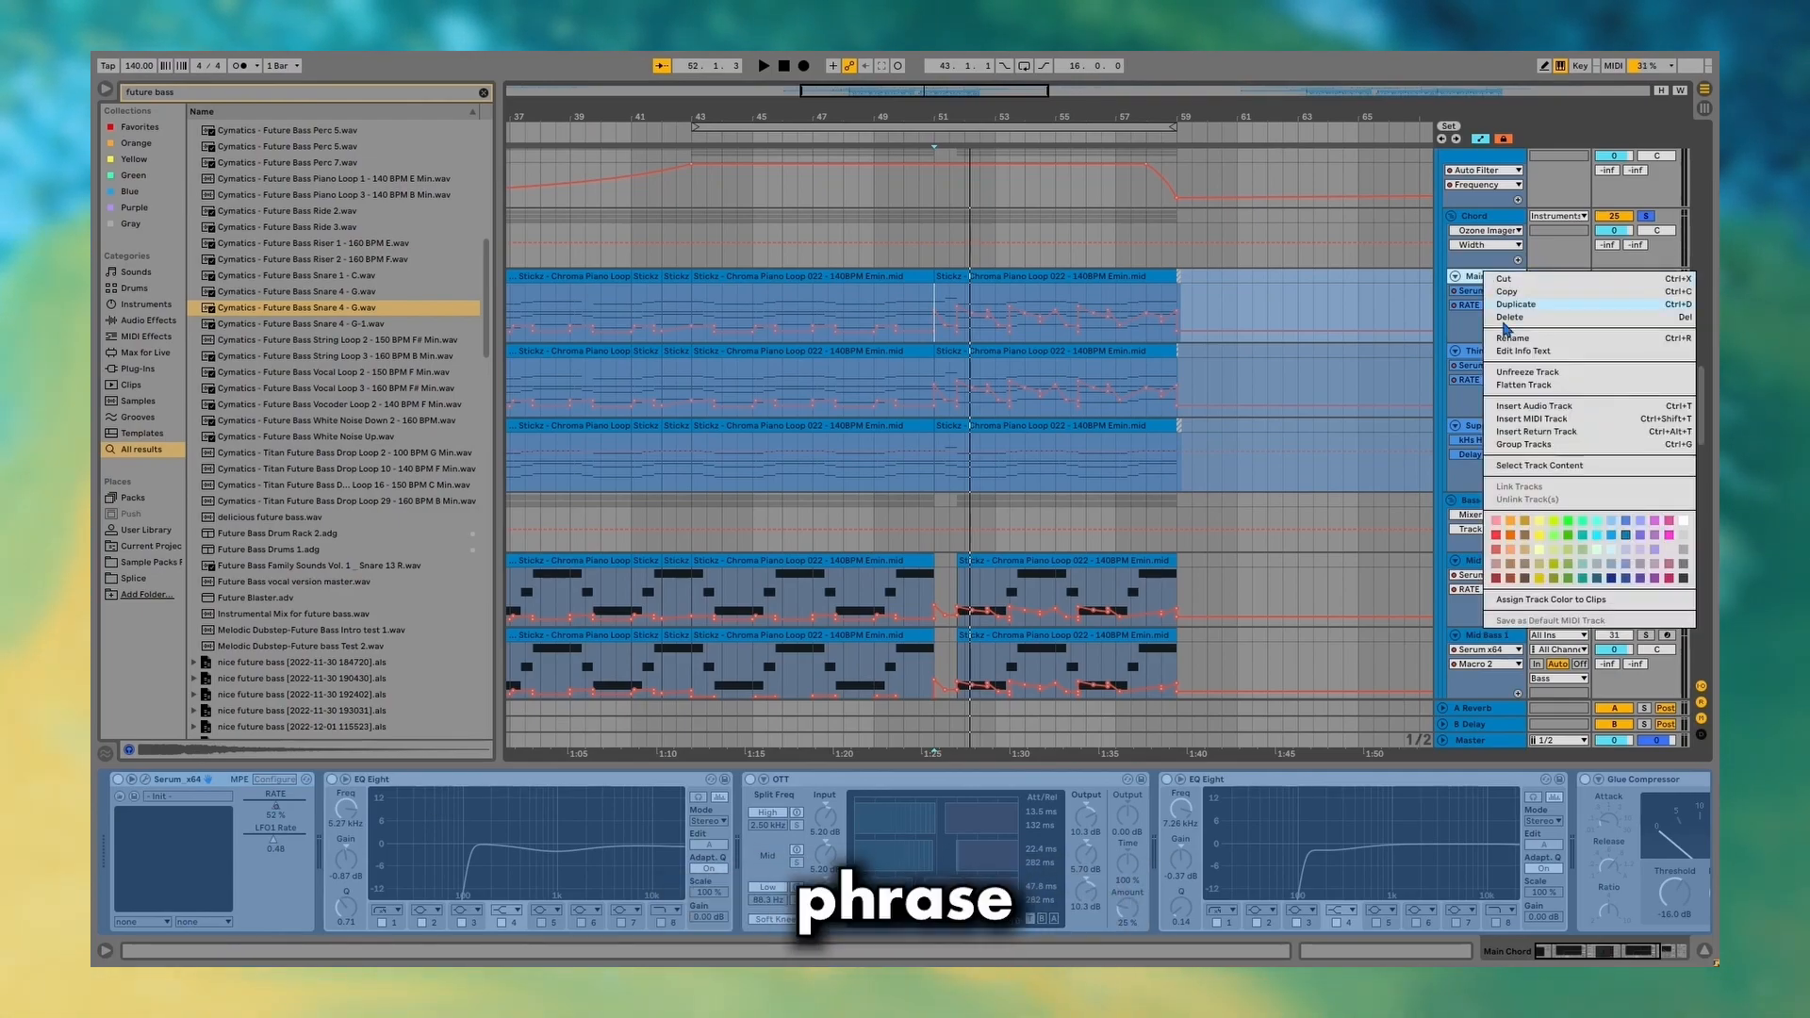
pyautogui.click(1534, 375)
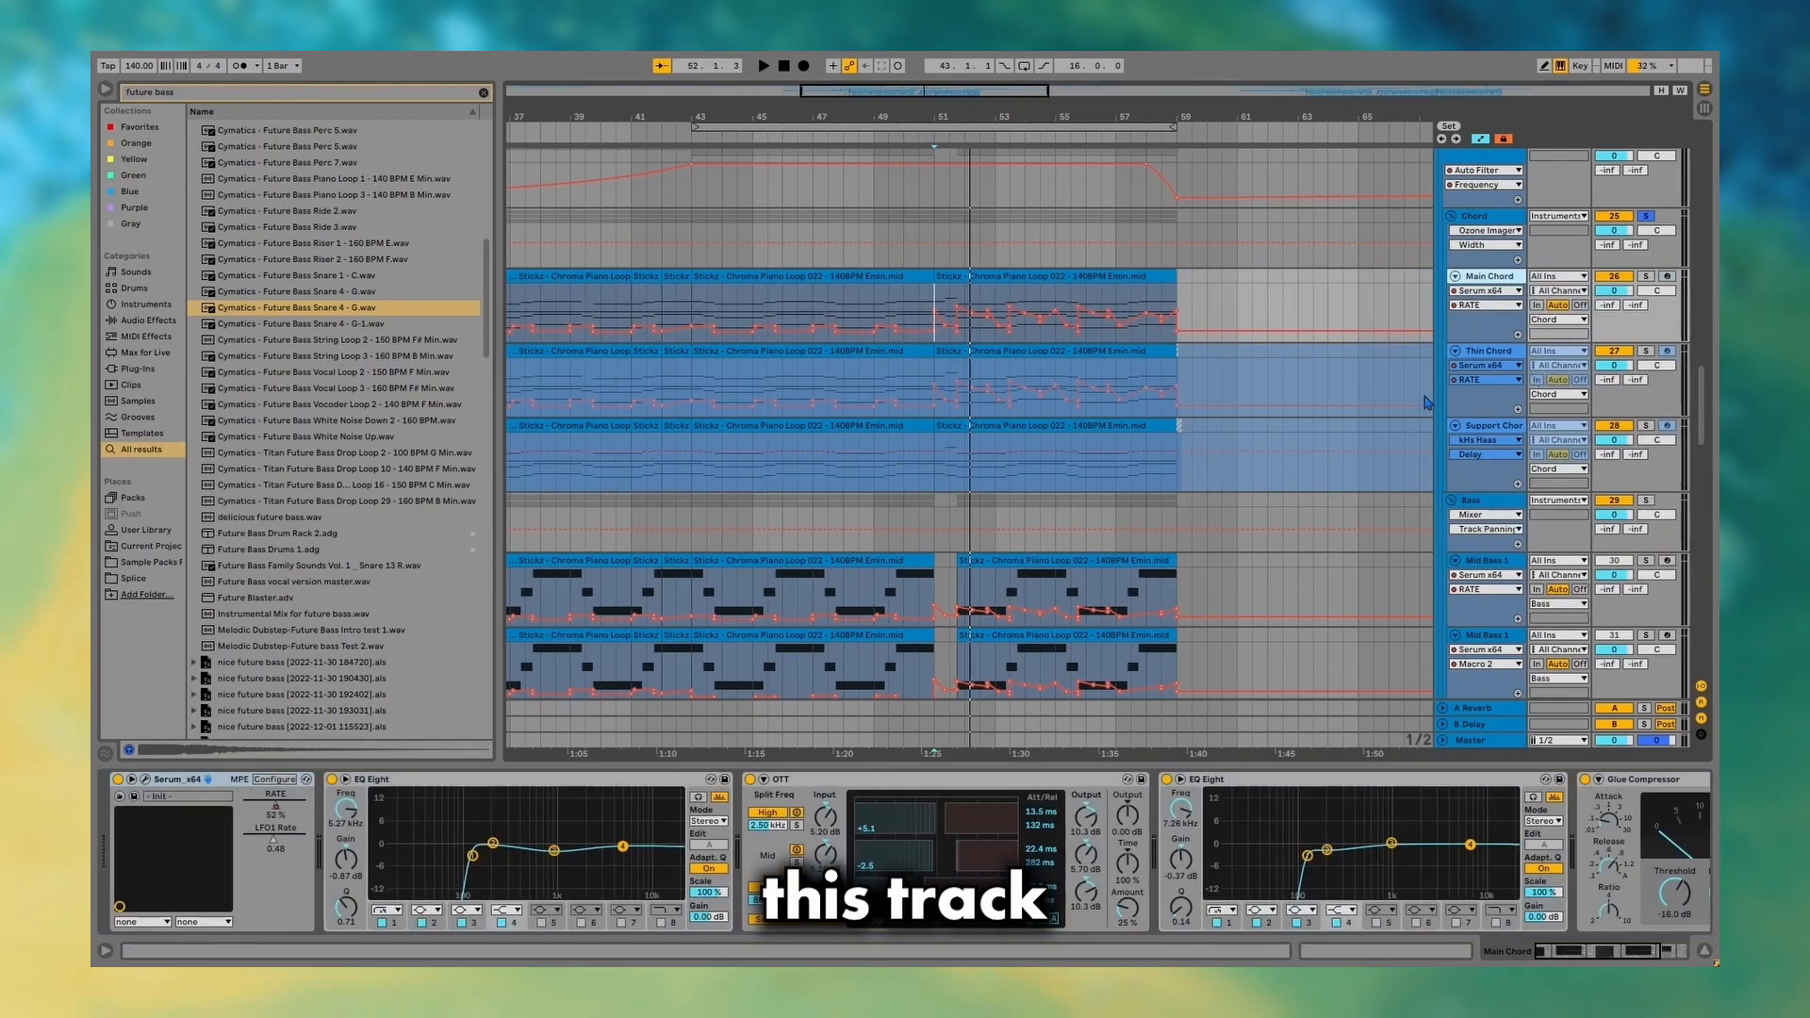
# Open the Main Chord track's Serum and inspect the modulator assigned to oscillator B's level and the noise level.
pyautogui.click(144, 780)
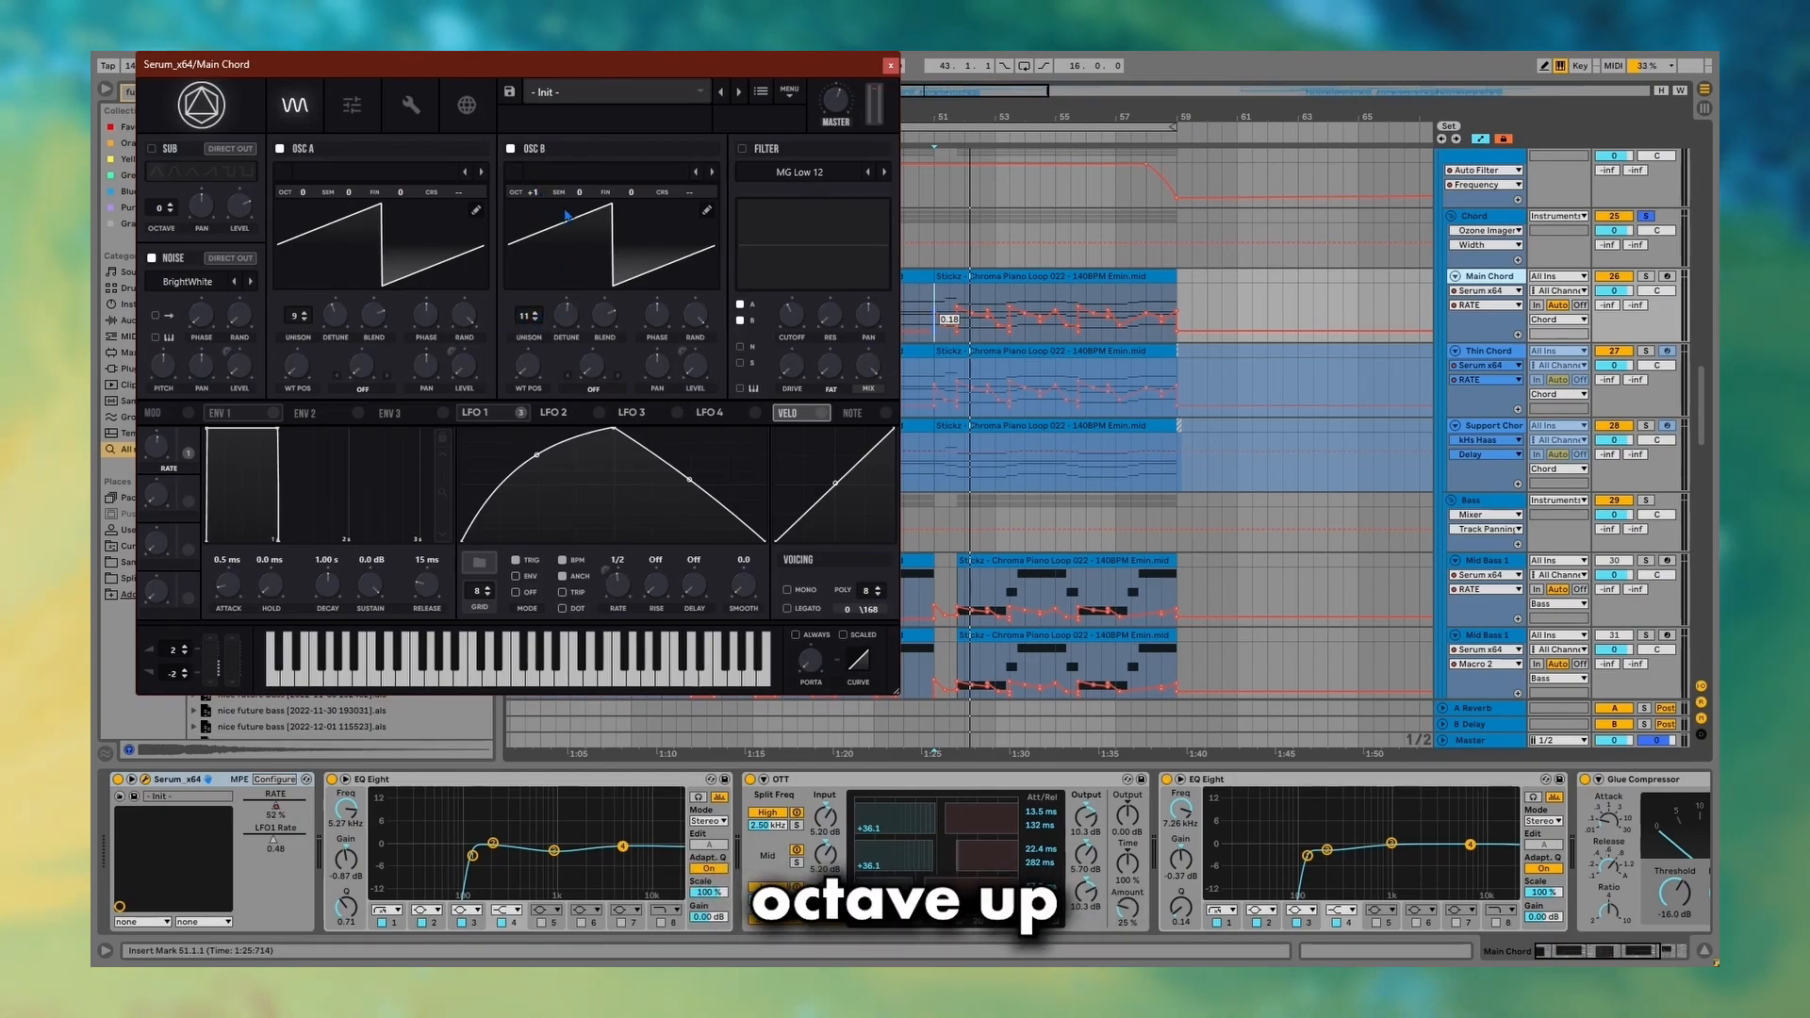
pyautogui.rightClick(693, 381)
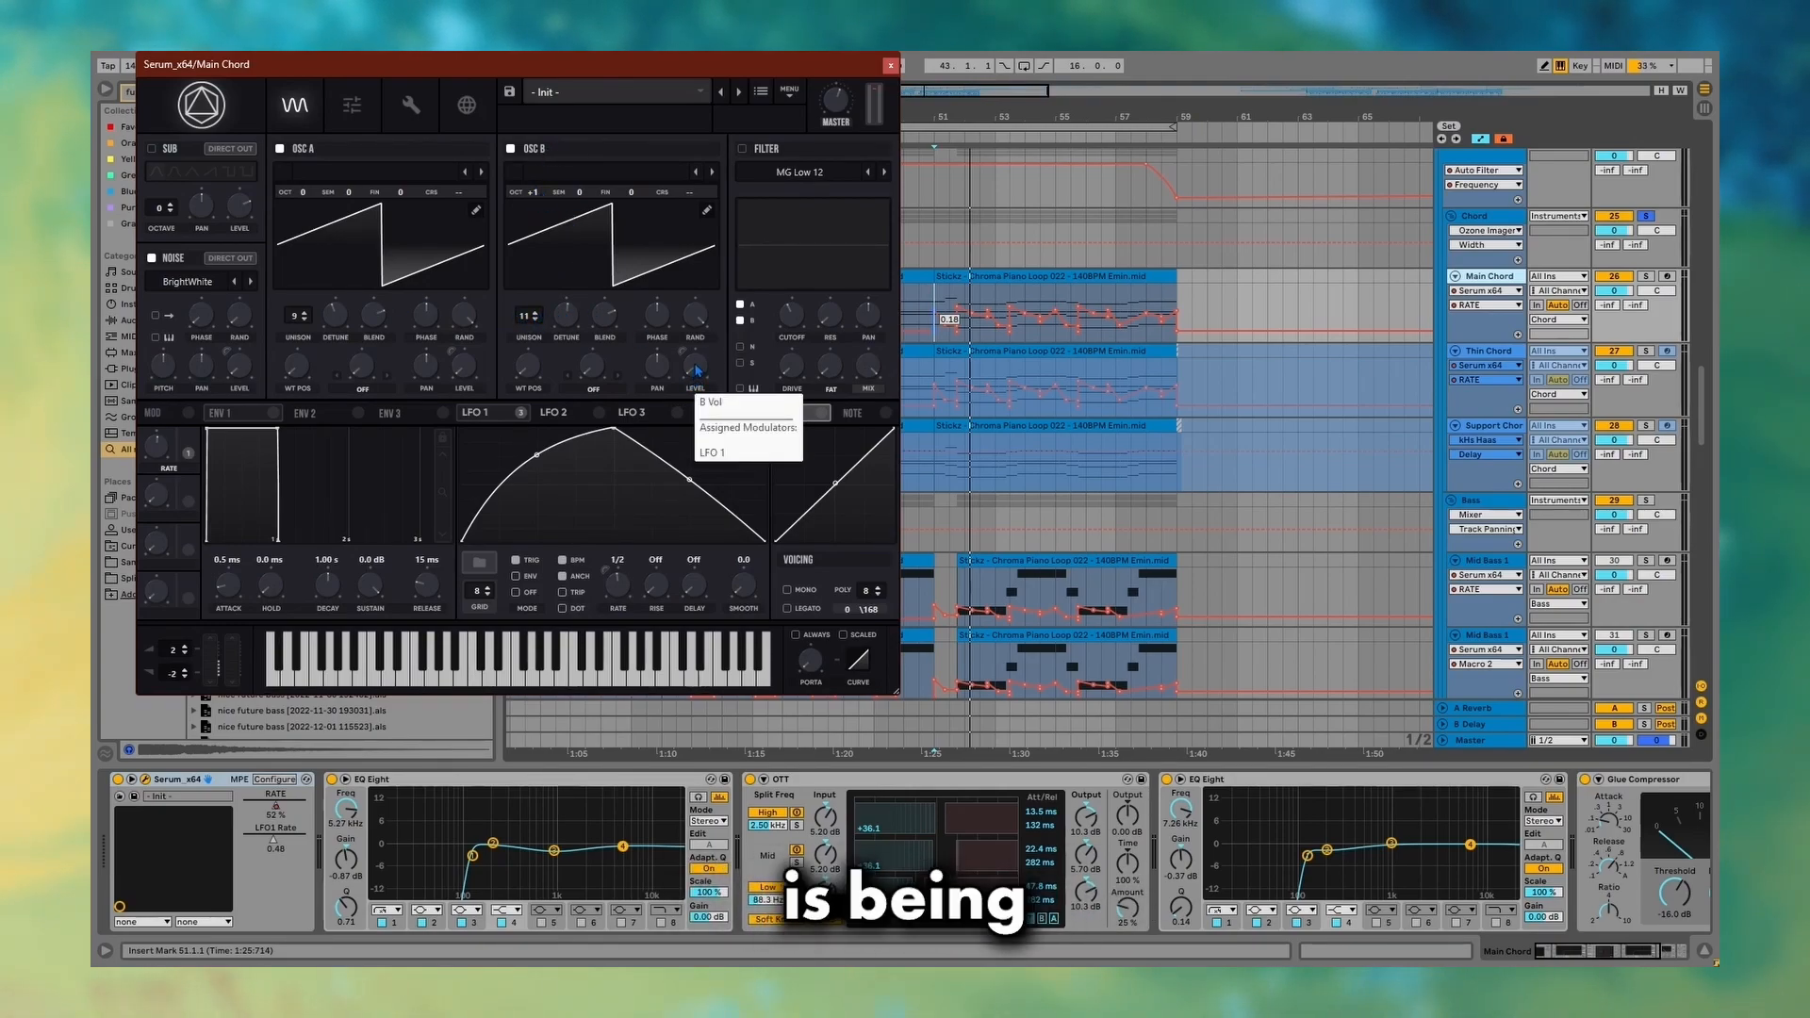
pyautogui.click(626, 463)
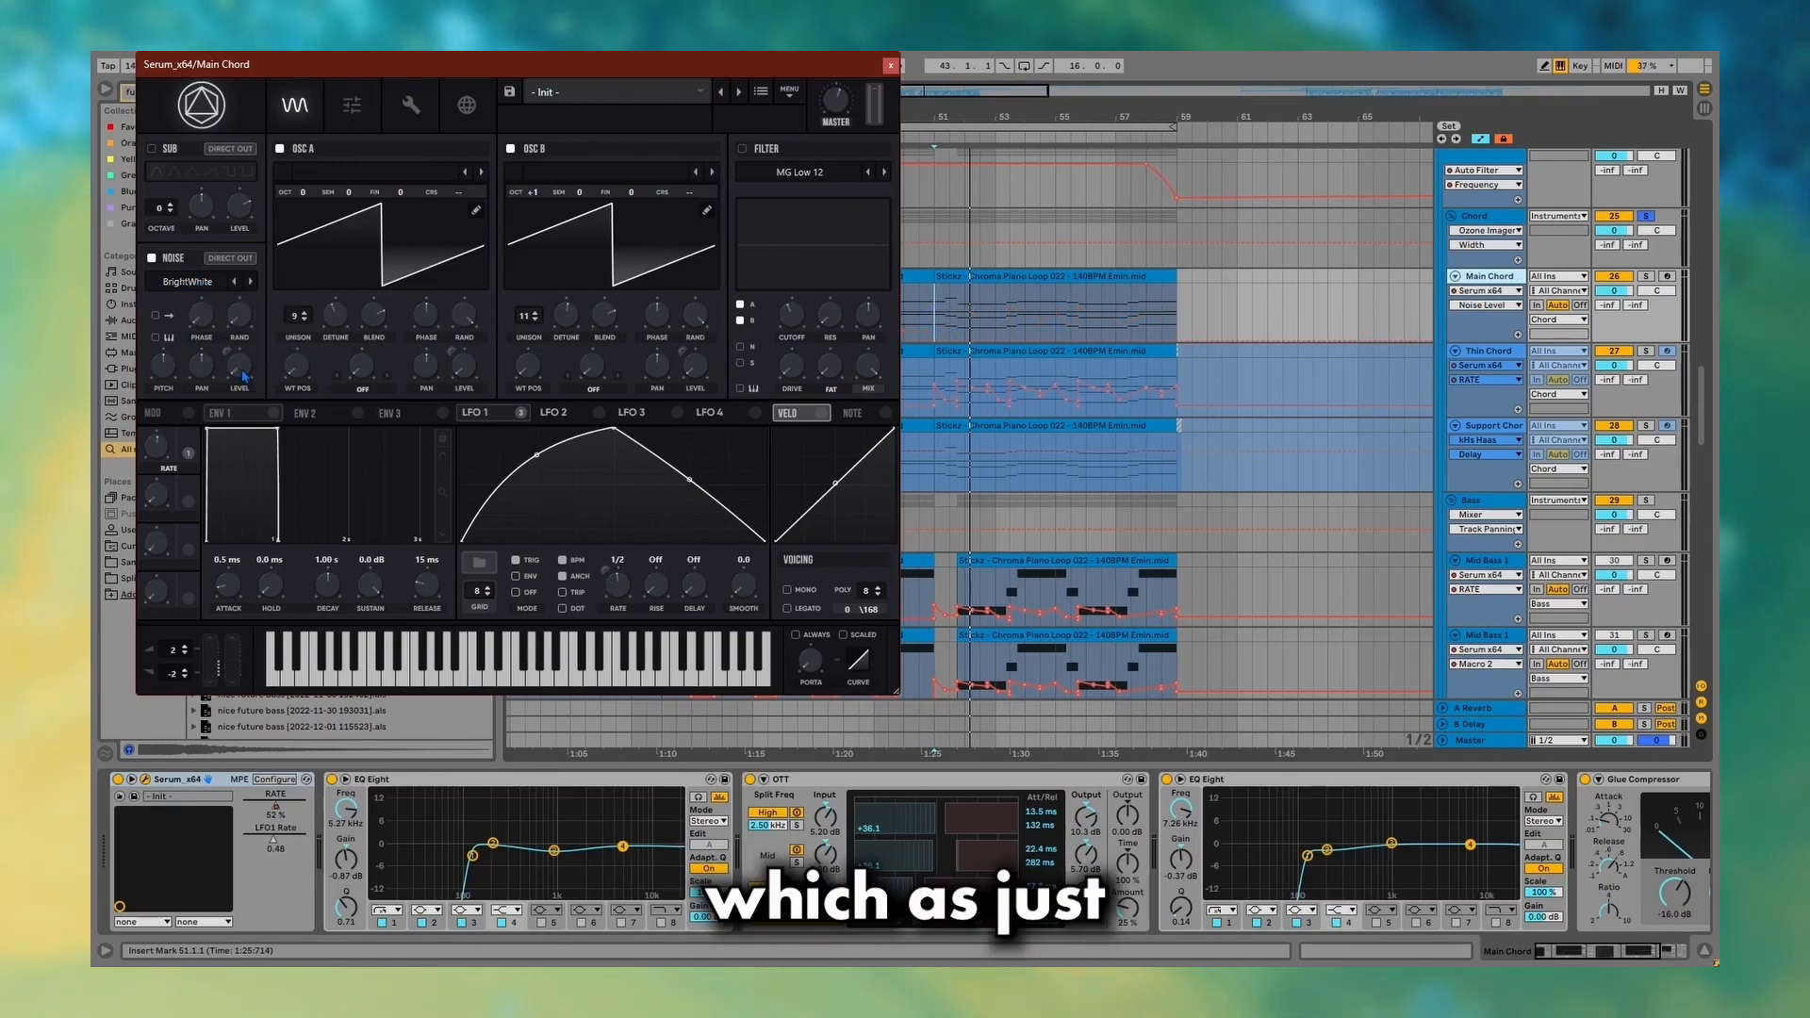
# Show the effects rack in the Main Chord's Serum and examine the chorus and flanger mix amounts.
pyautogui.click(374, 107)
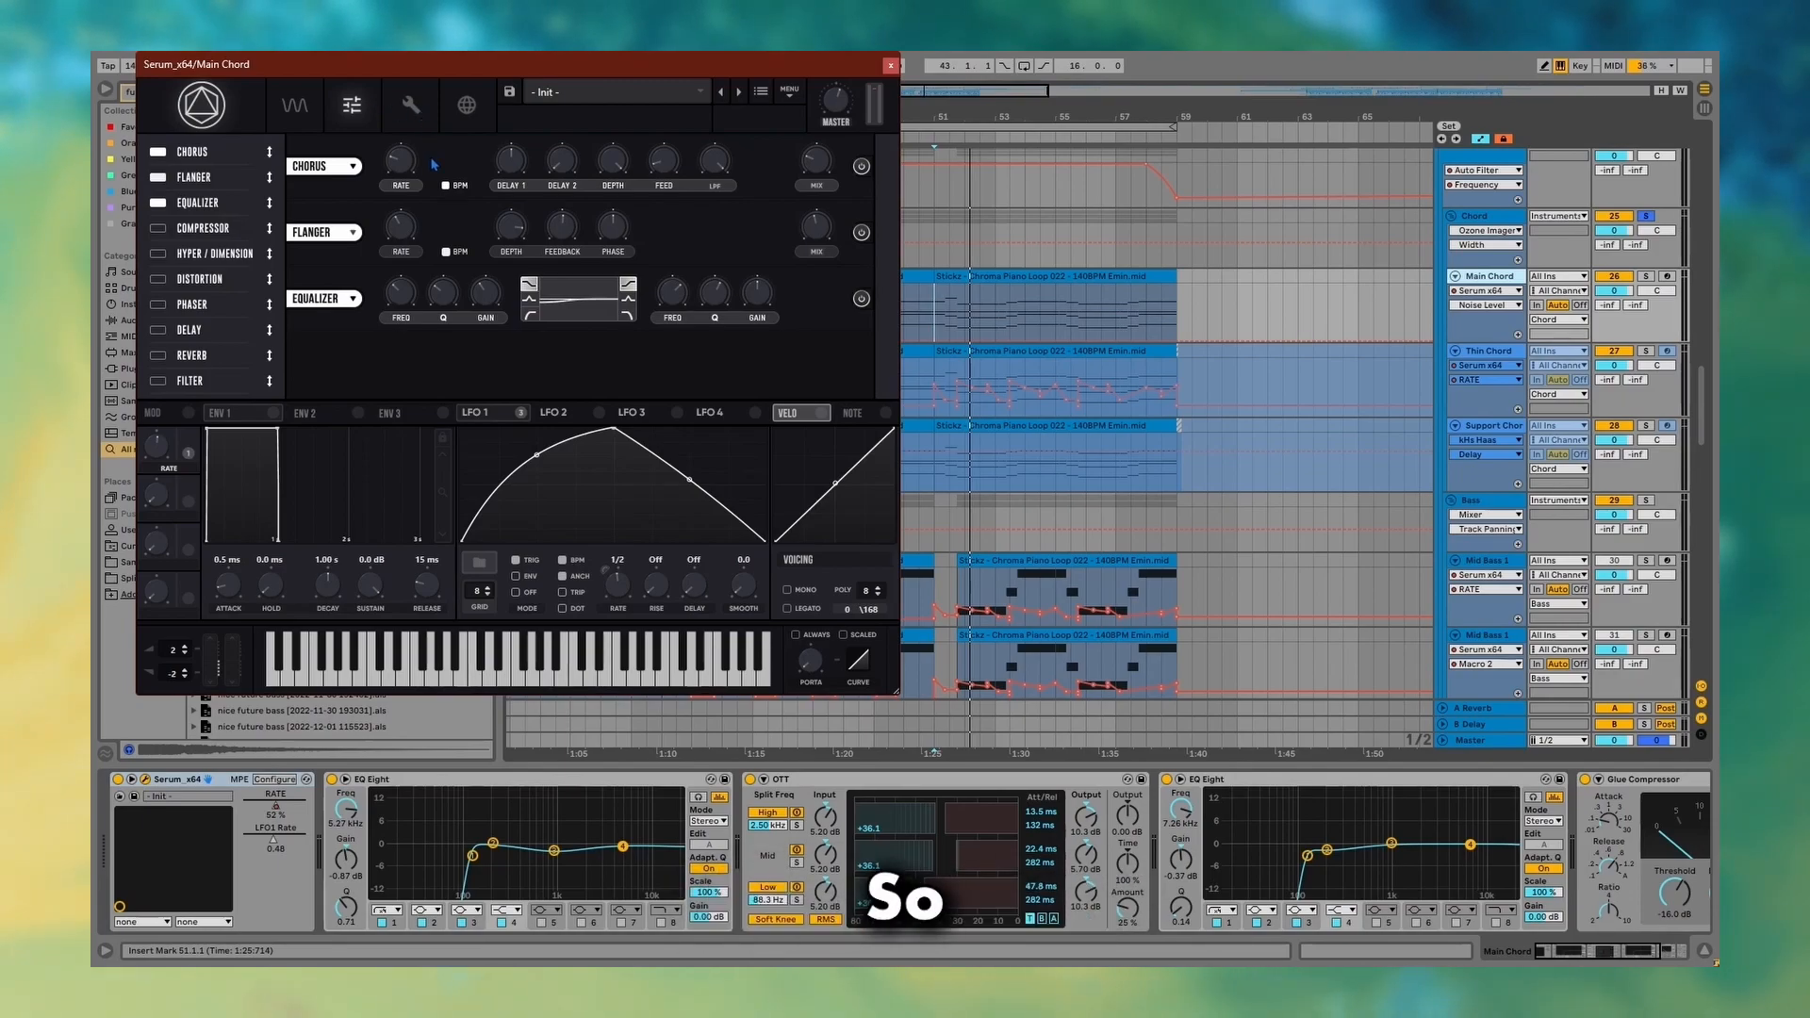
pyautogui.click(812, 165)
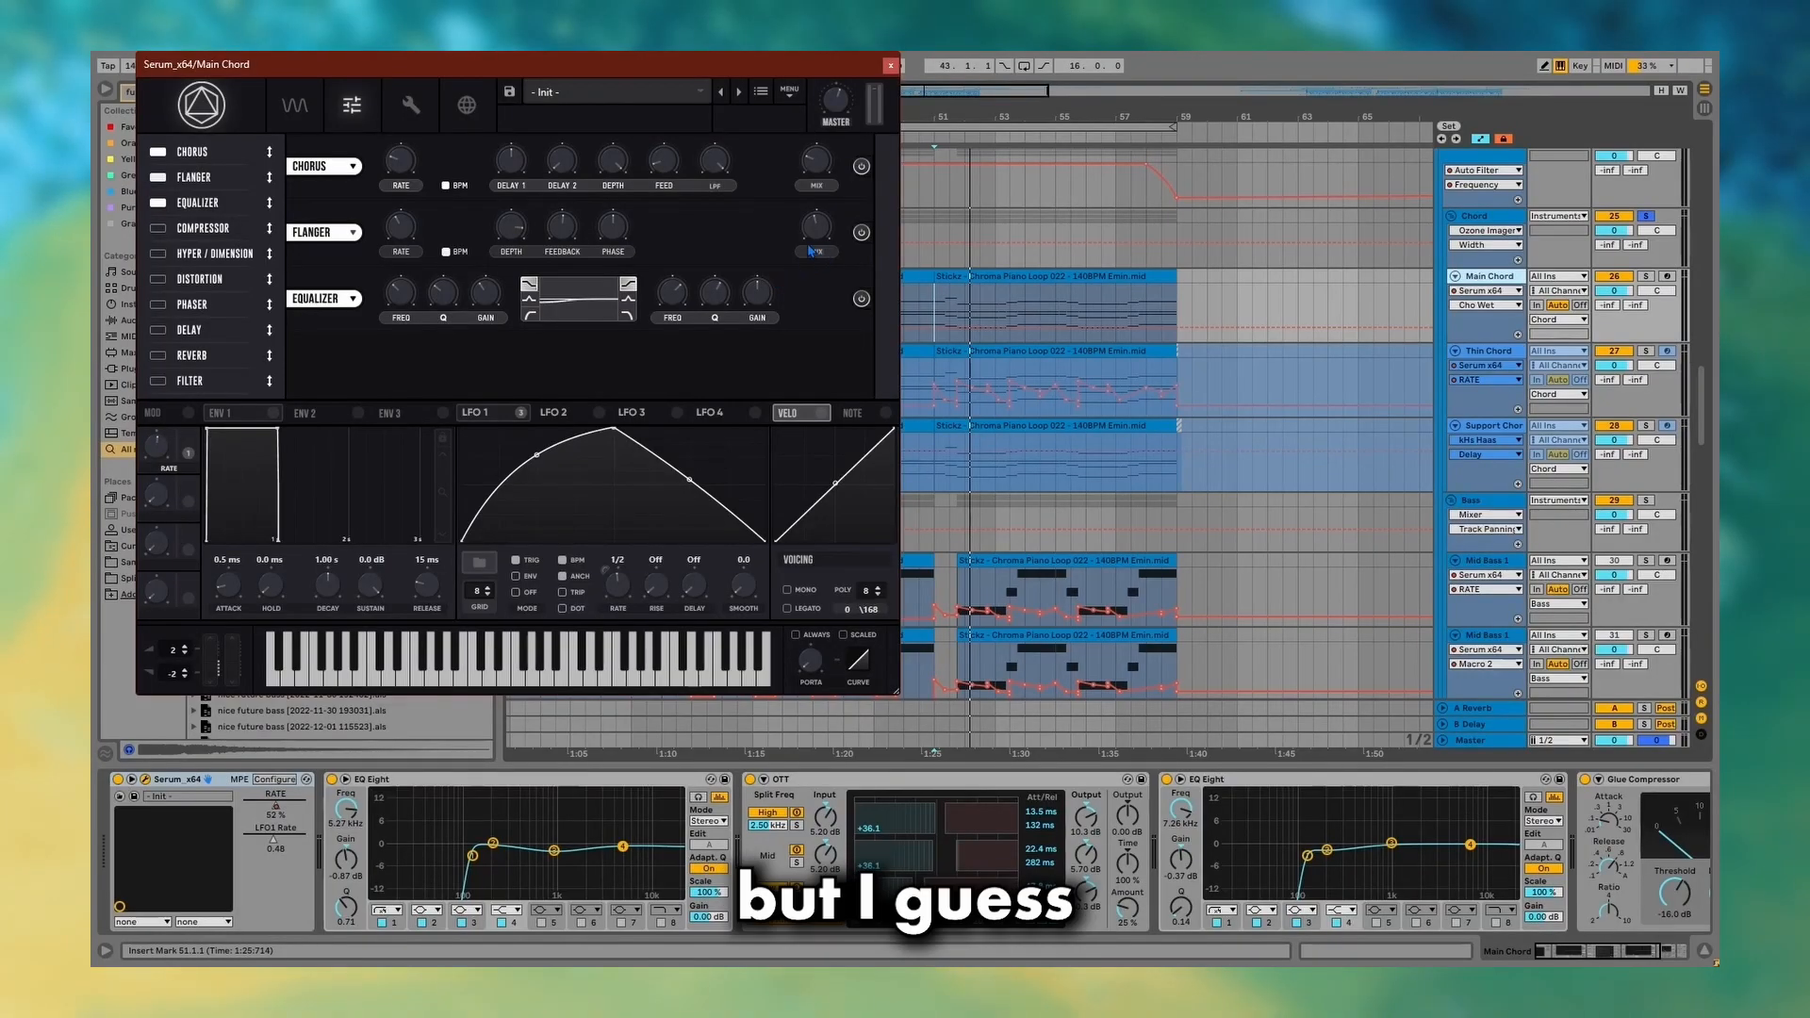
pyautogui.click(809, 251)
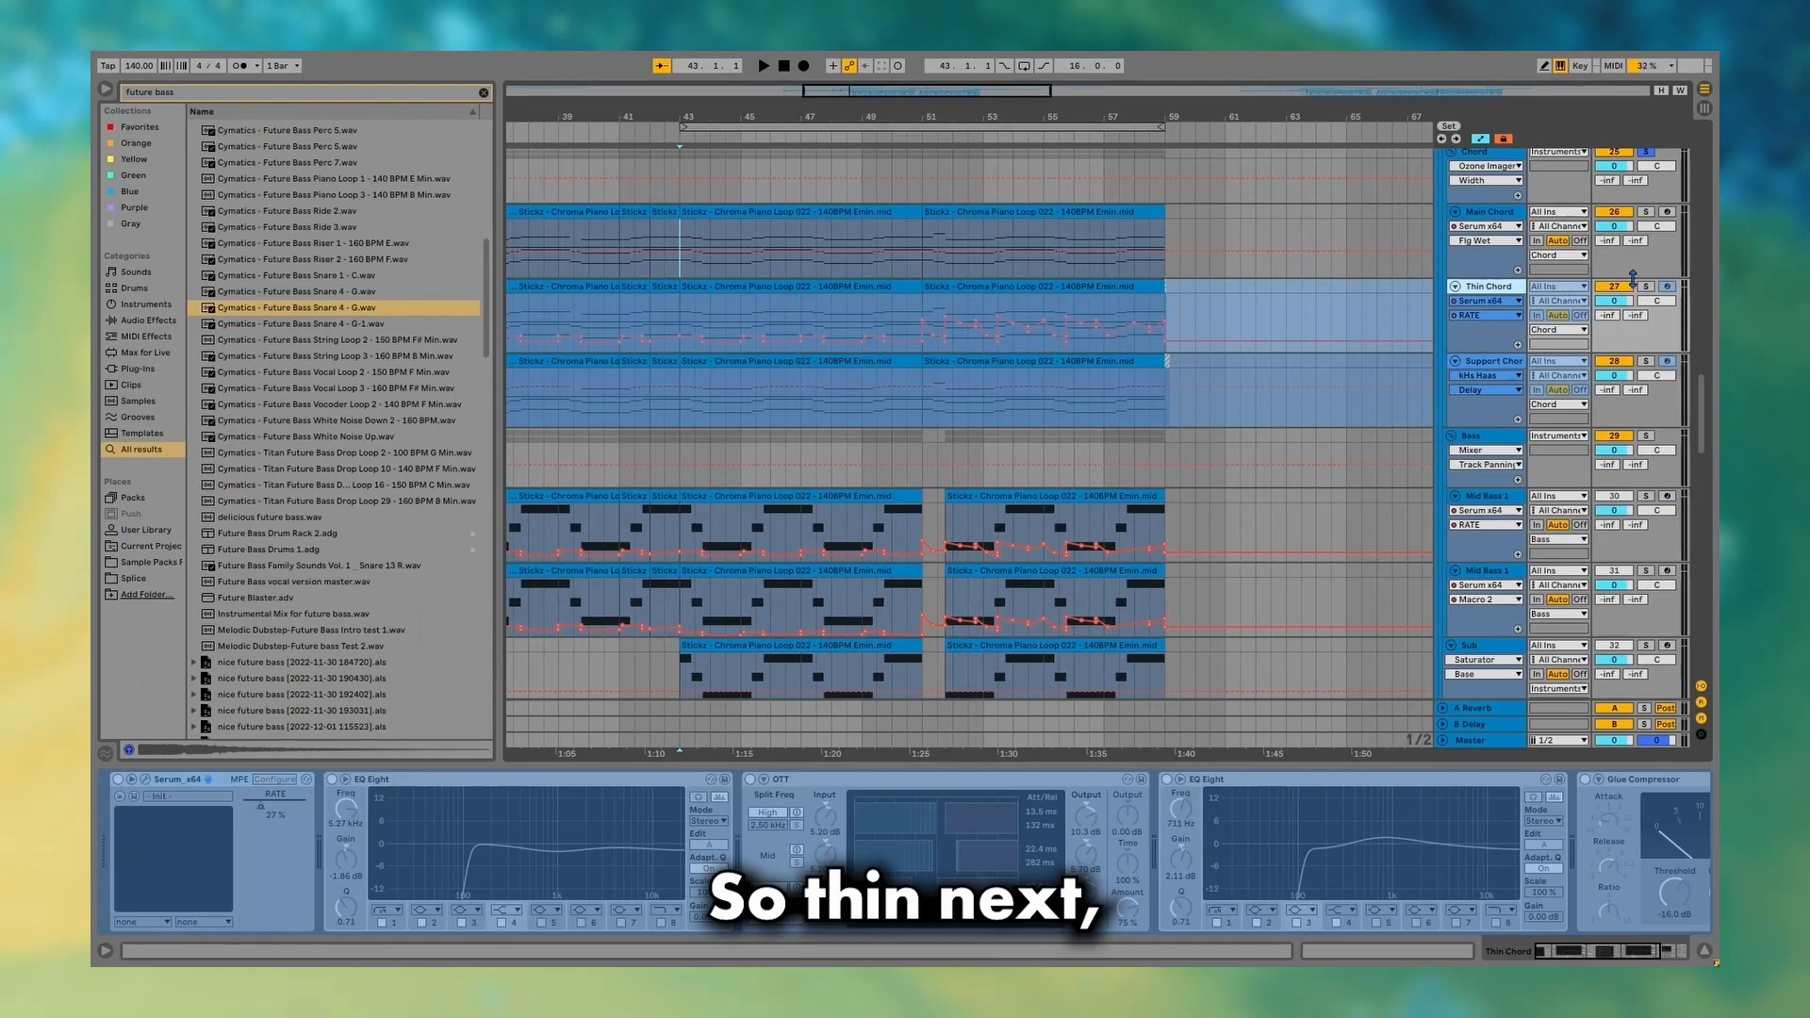
# Solo and play the Thin Chord track from bar 43, and examine its device chain through to the Glue Compressor and Utility.
pyautogui.click(1645, 288)
pyautogui.press('space')
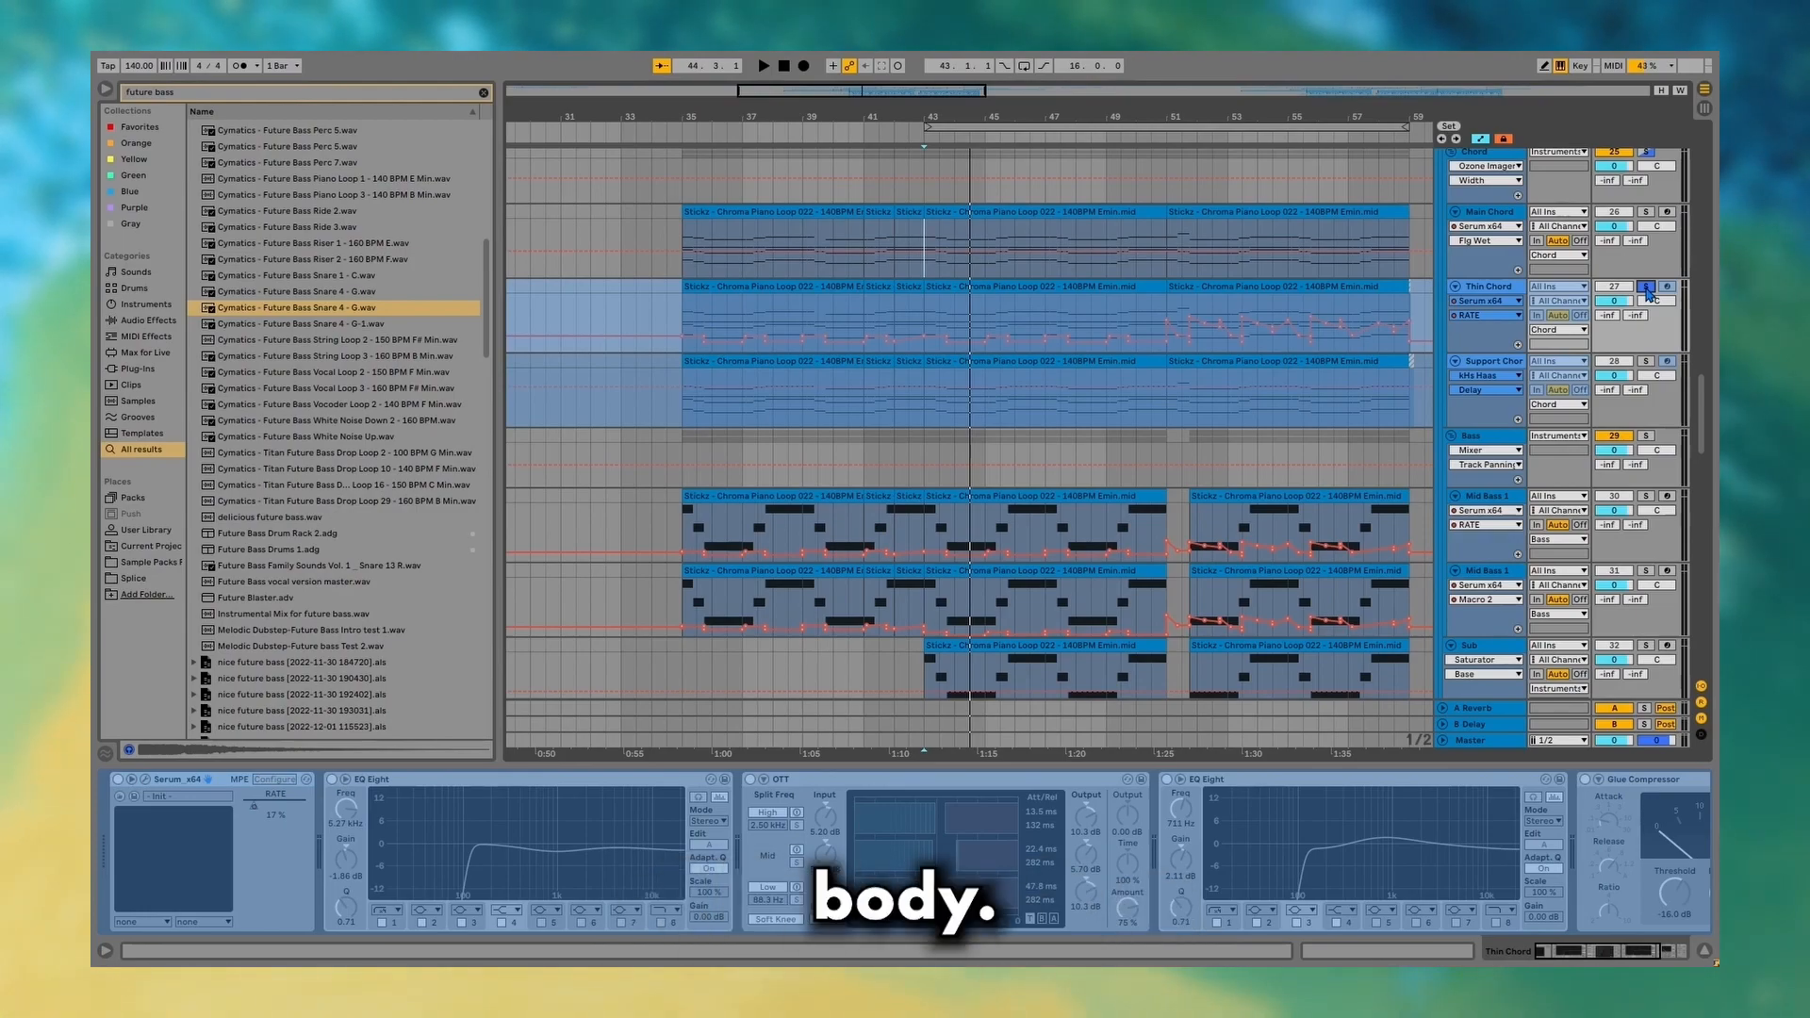
pyautogui.hscroll(5, 1121, 878)
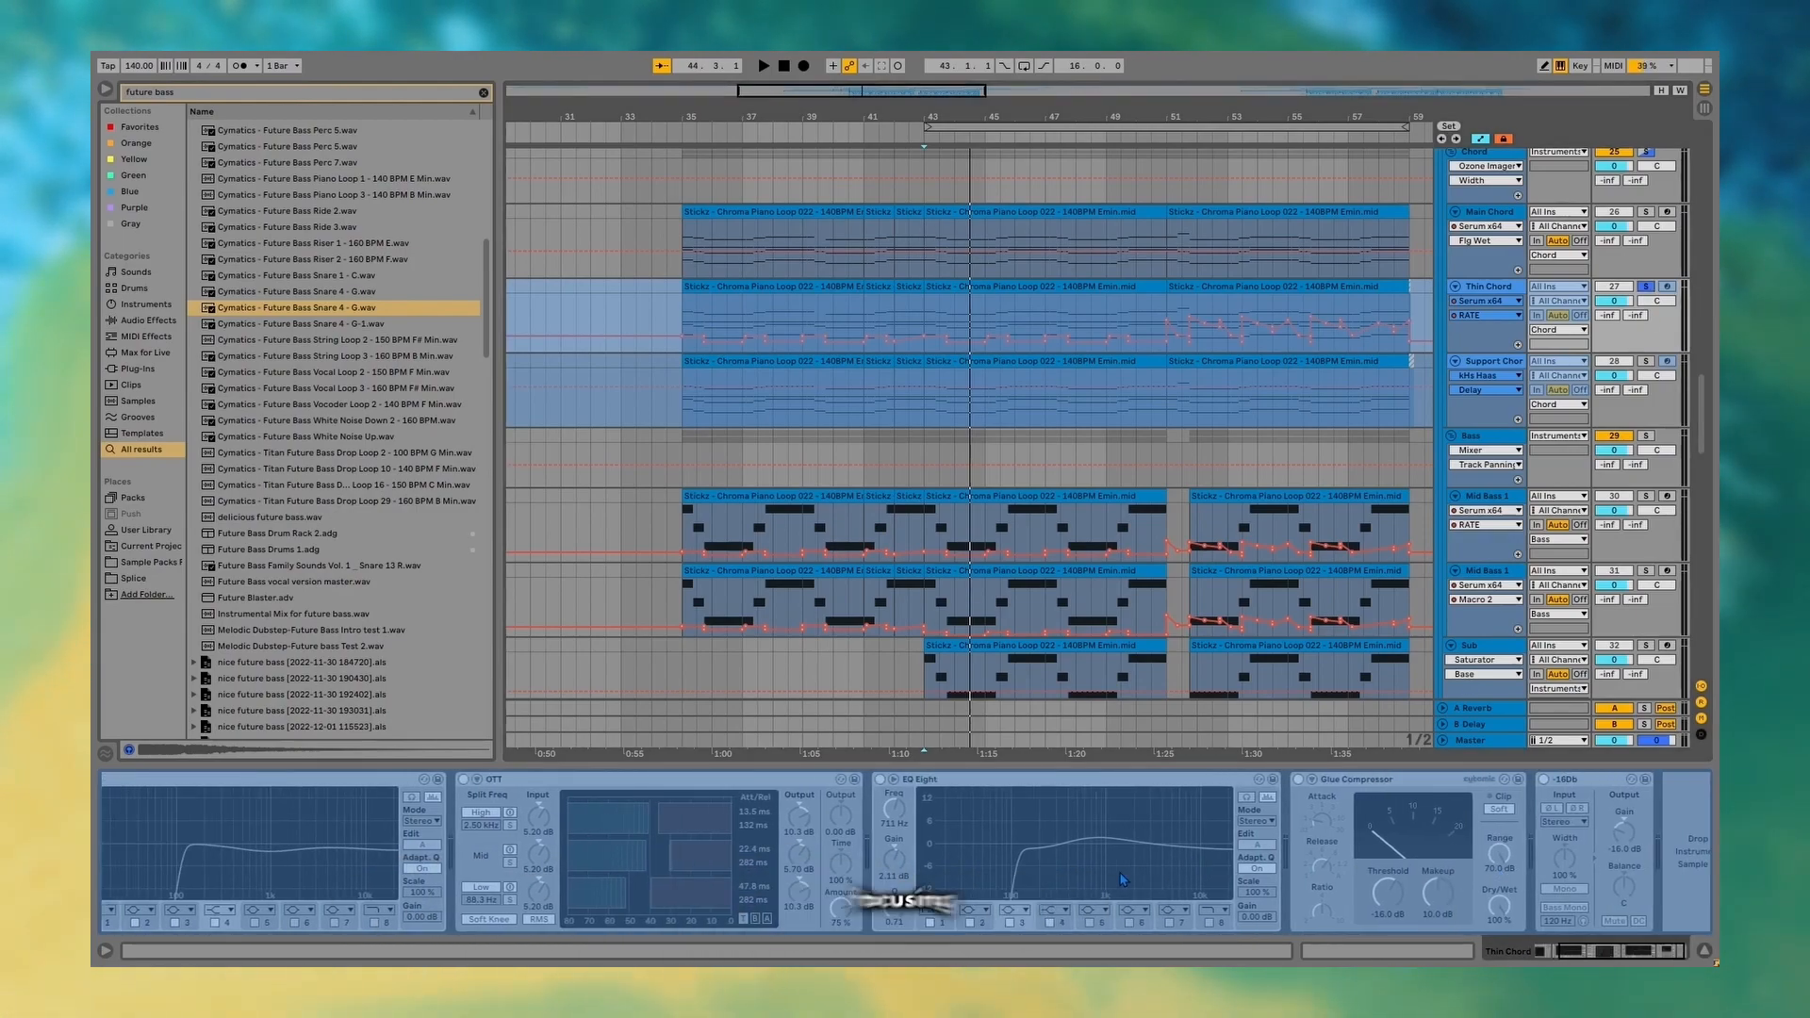
pyautogui.hscroll(-1, 1121, 878)
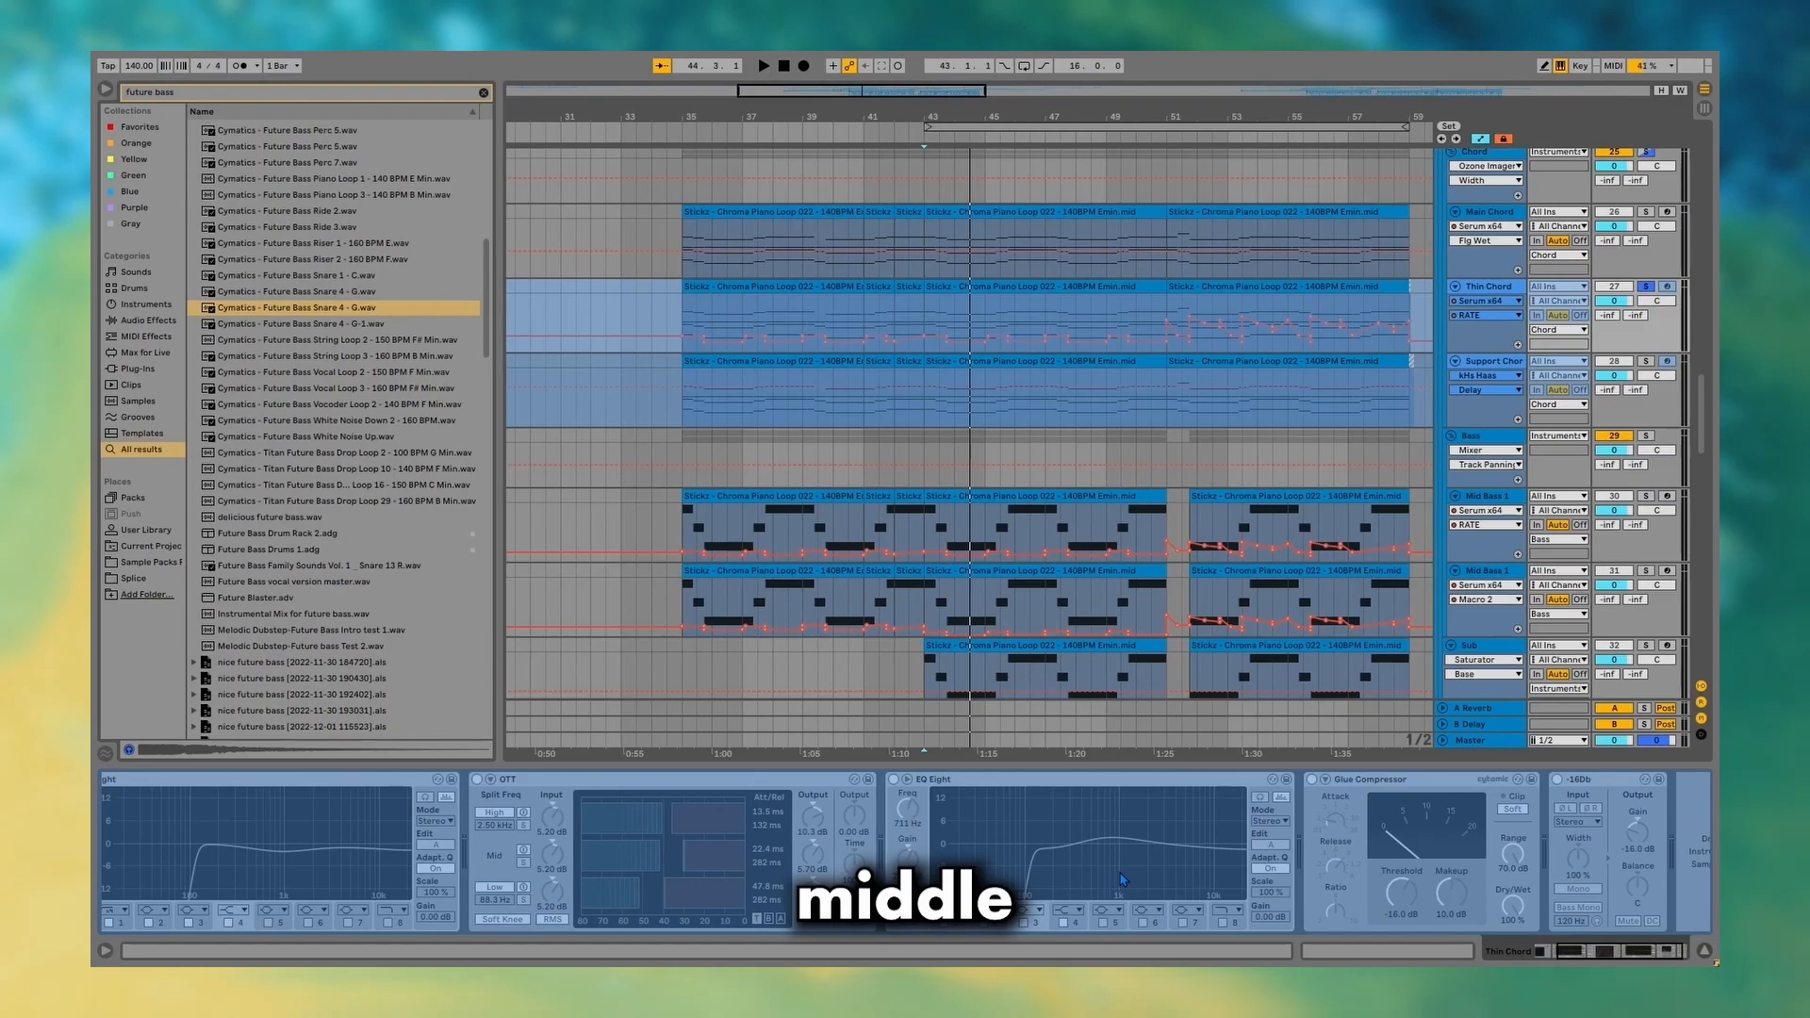
pyautogui.hscroll(1, 1121, 878)
pyautogui.hscroll(-5, 1122, 878)
pyautogui.hscroll(4, 1122, 879)
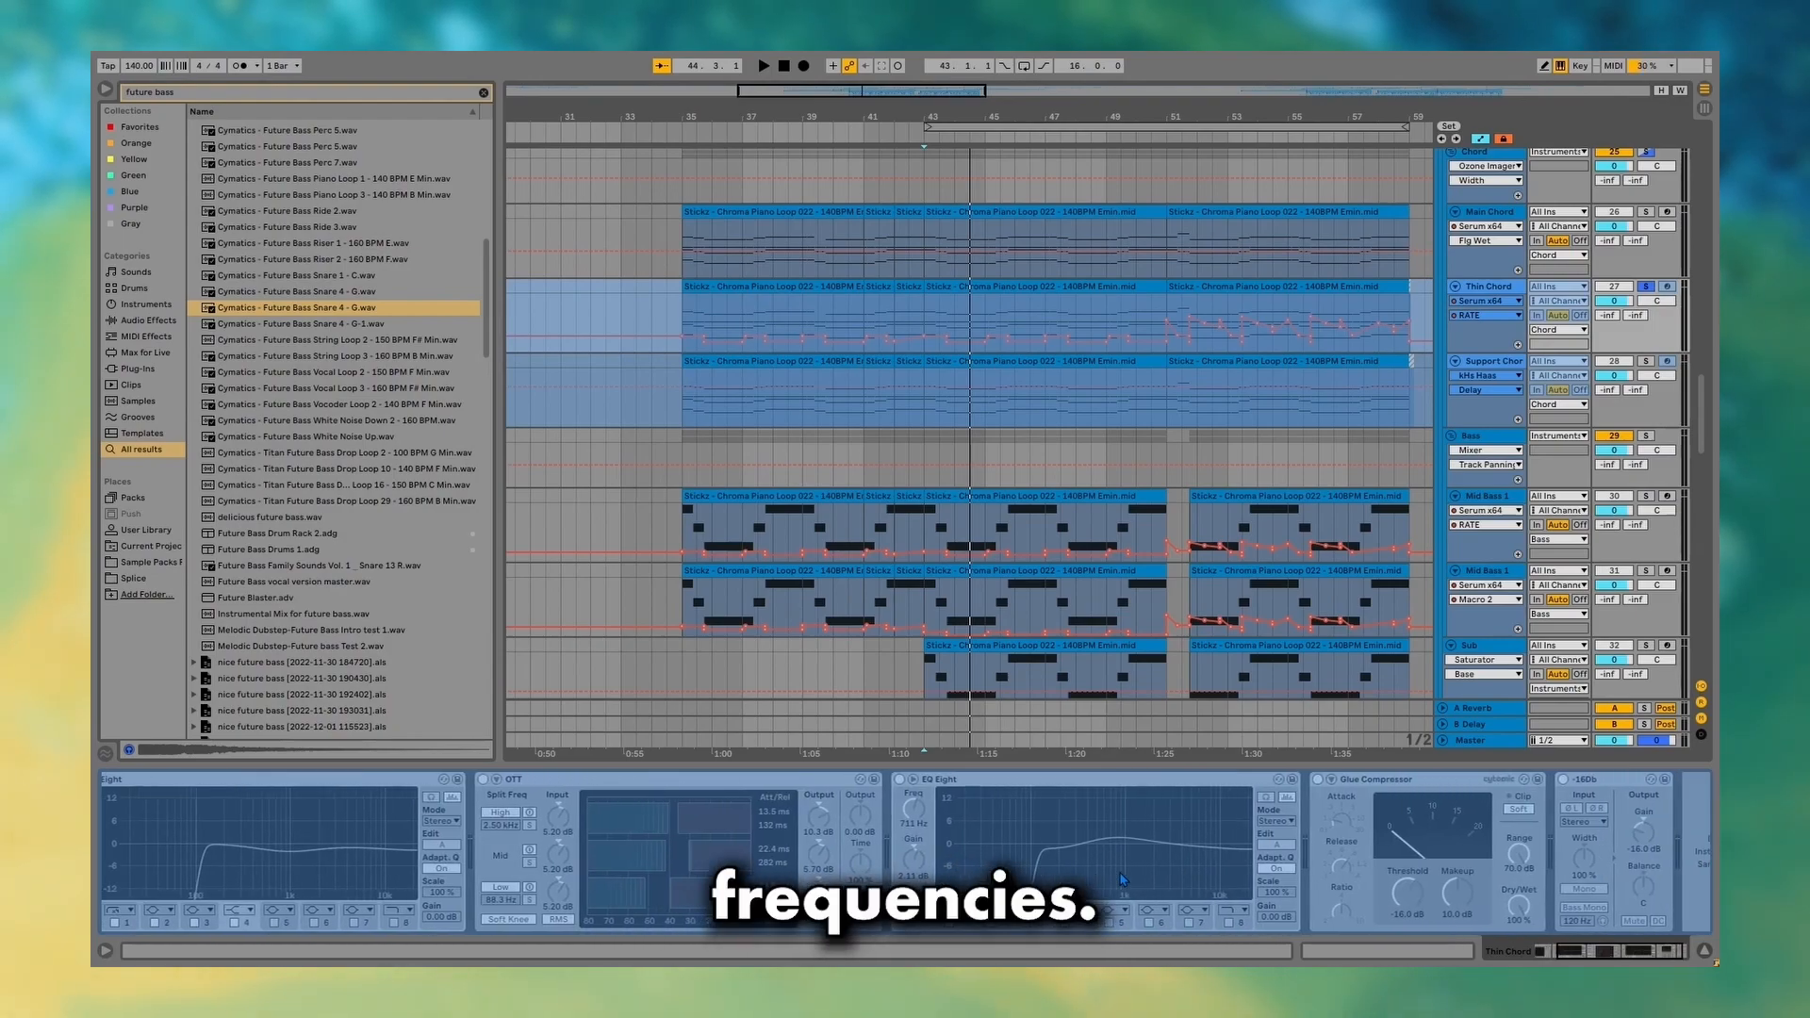
pyautogui.hscroll(1, 1291, 867)
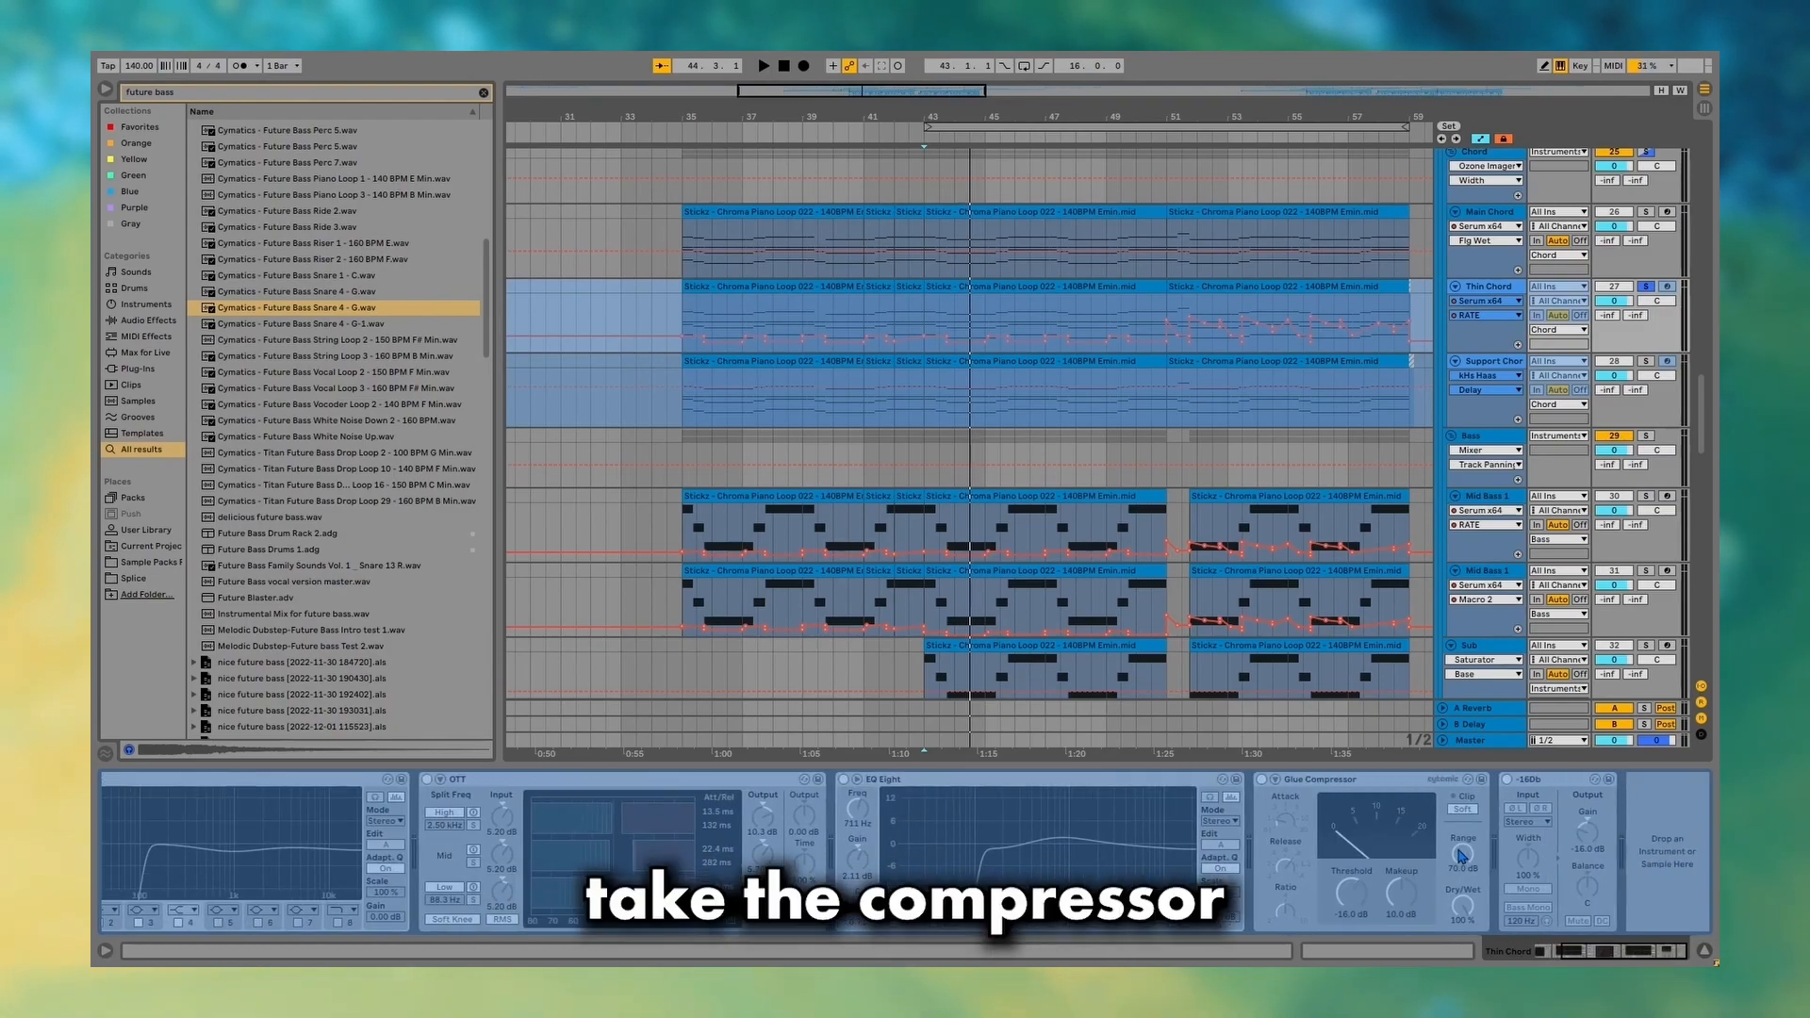
# Show the Support Chord track's device chain and examine it from Serum and OTT through to kHs Haas.
pyautogui.click(1491, 363)
pyautogui.hscroll(7, 726, 829)
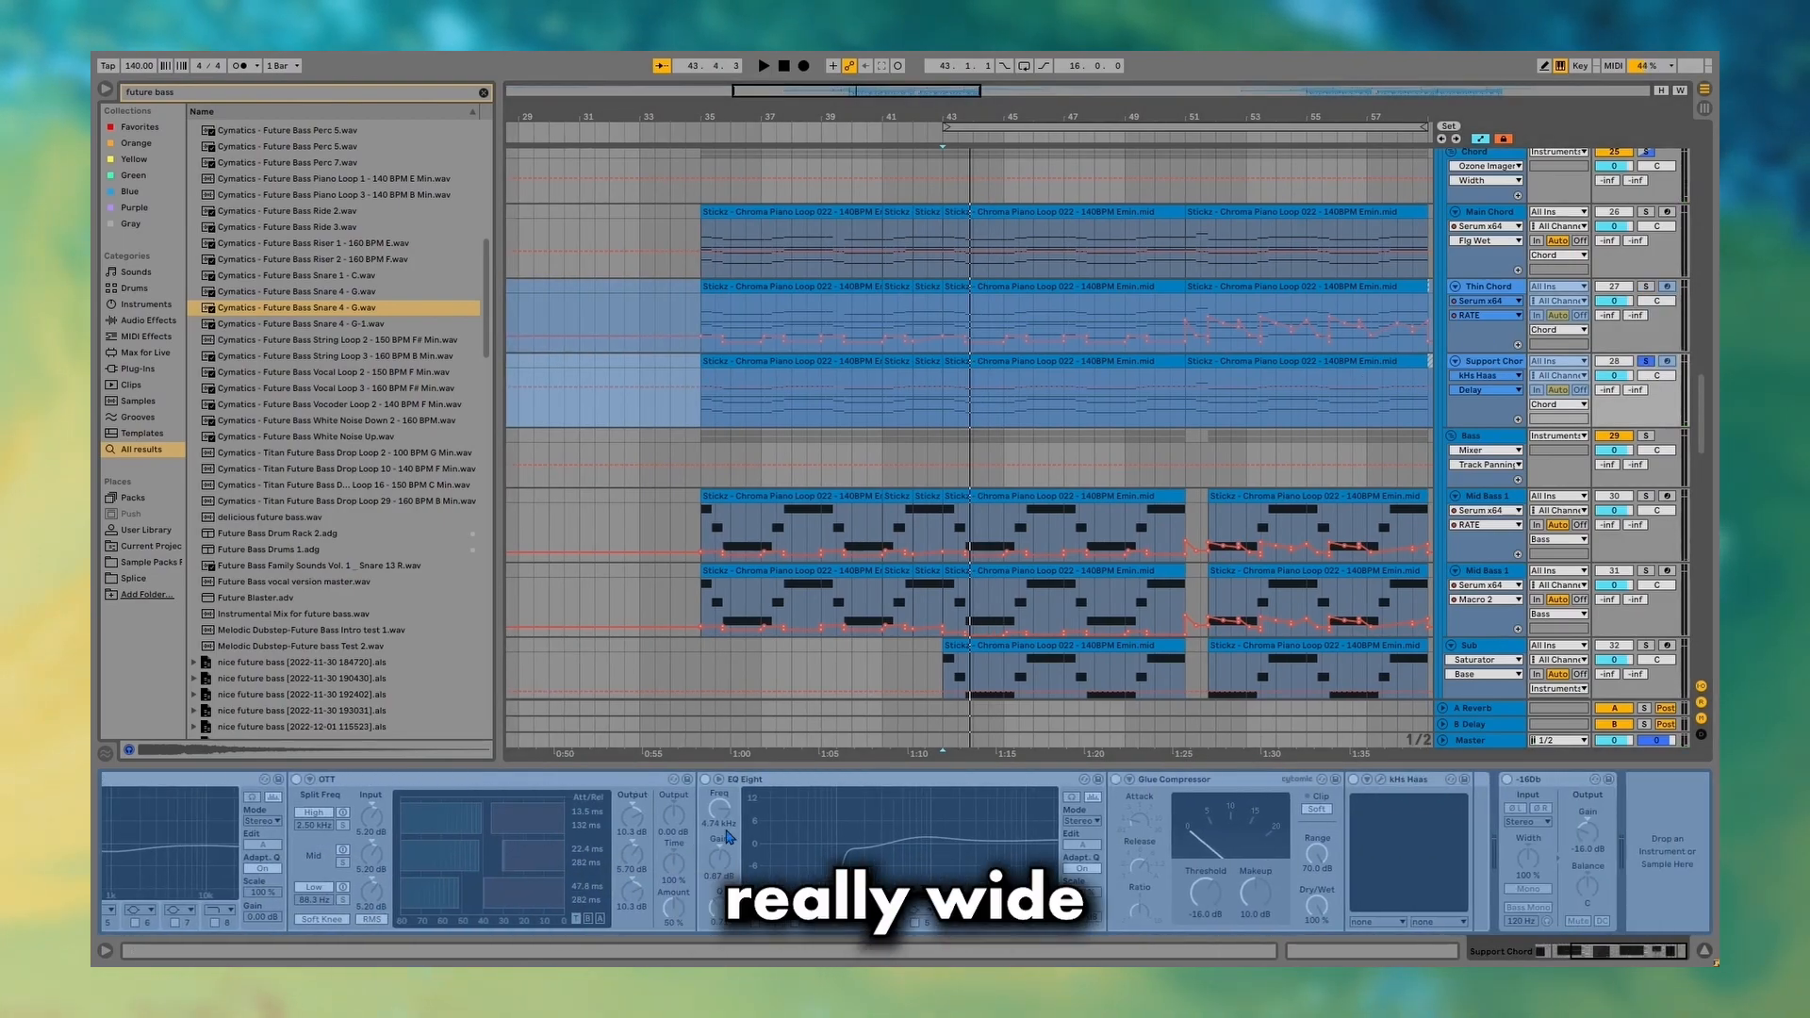
pyautogui.hscroll(-3, 1124, 832)
pyautogui.hscroll(3, 1124, 833)
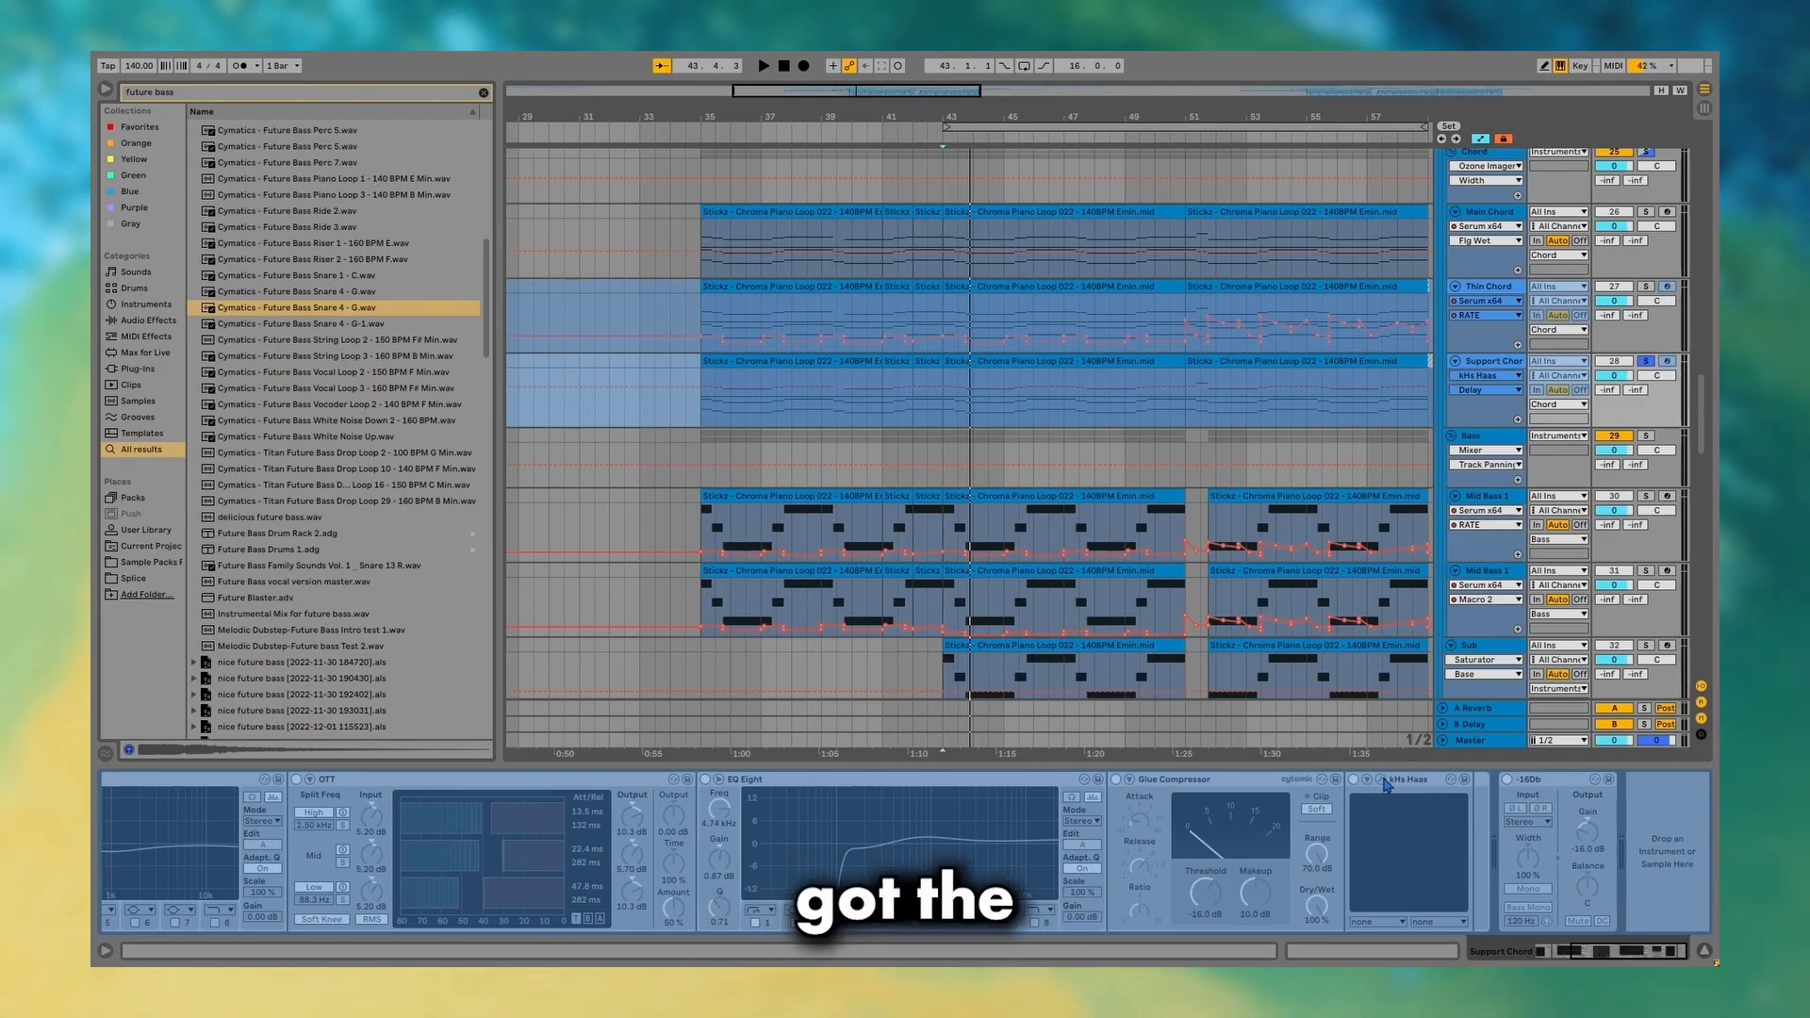
pyautogui.hscroll(-7, 1387, 785)
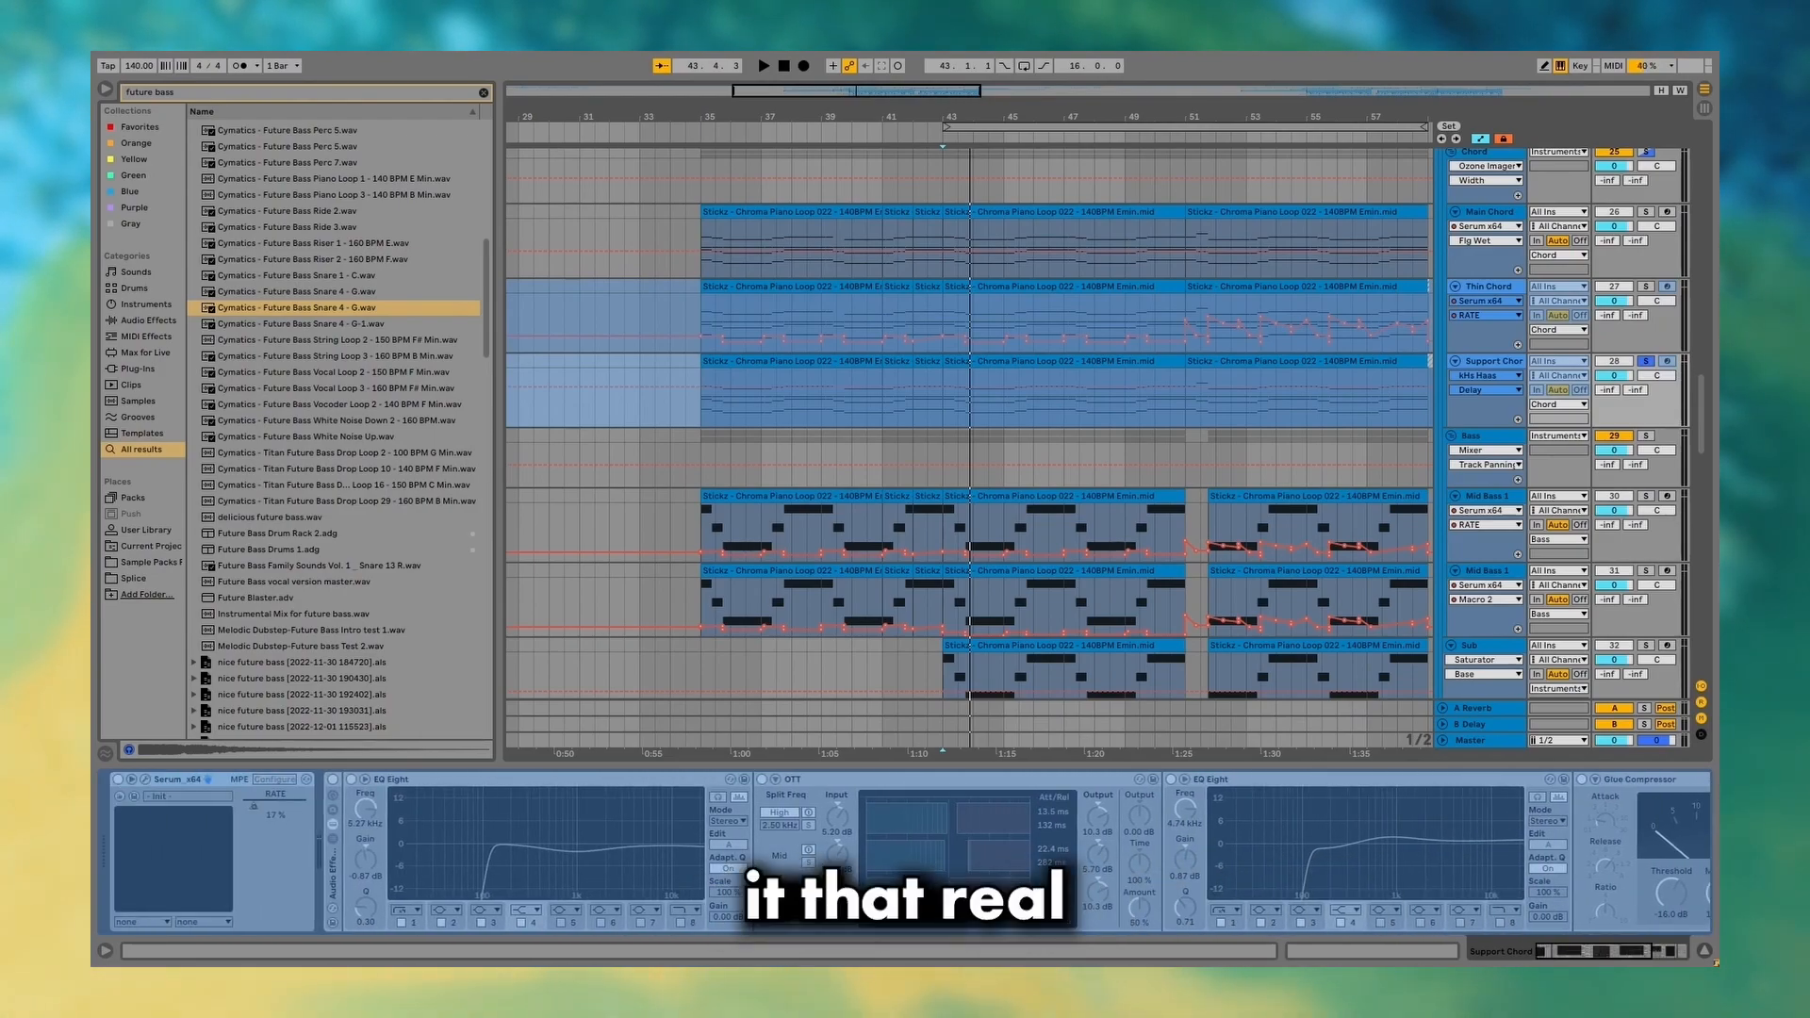
pyautogui.hscroll(4, 818, 853)
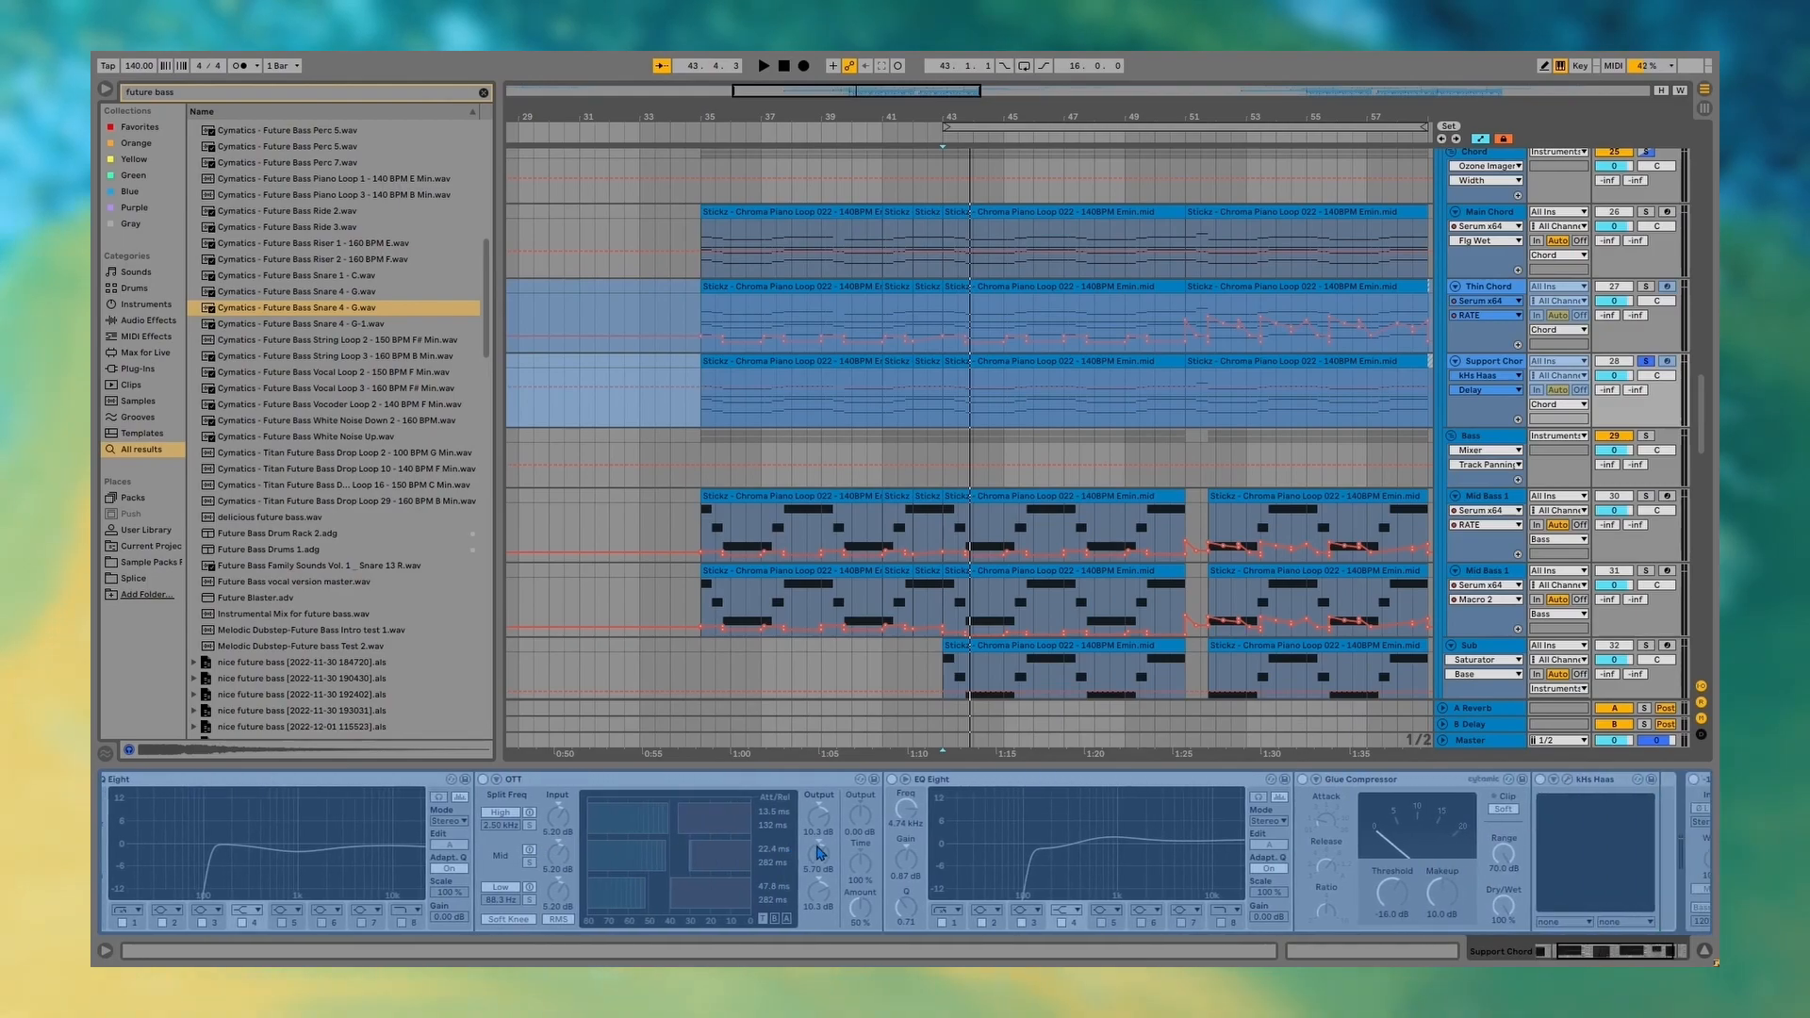
# Solo the Chord group in place of the Support Chord track and show the group's effects chain.
pyautogui.scroll(3, 1485, 282)
pyautogui.click(1482, 275)
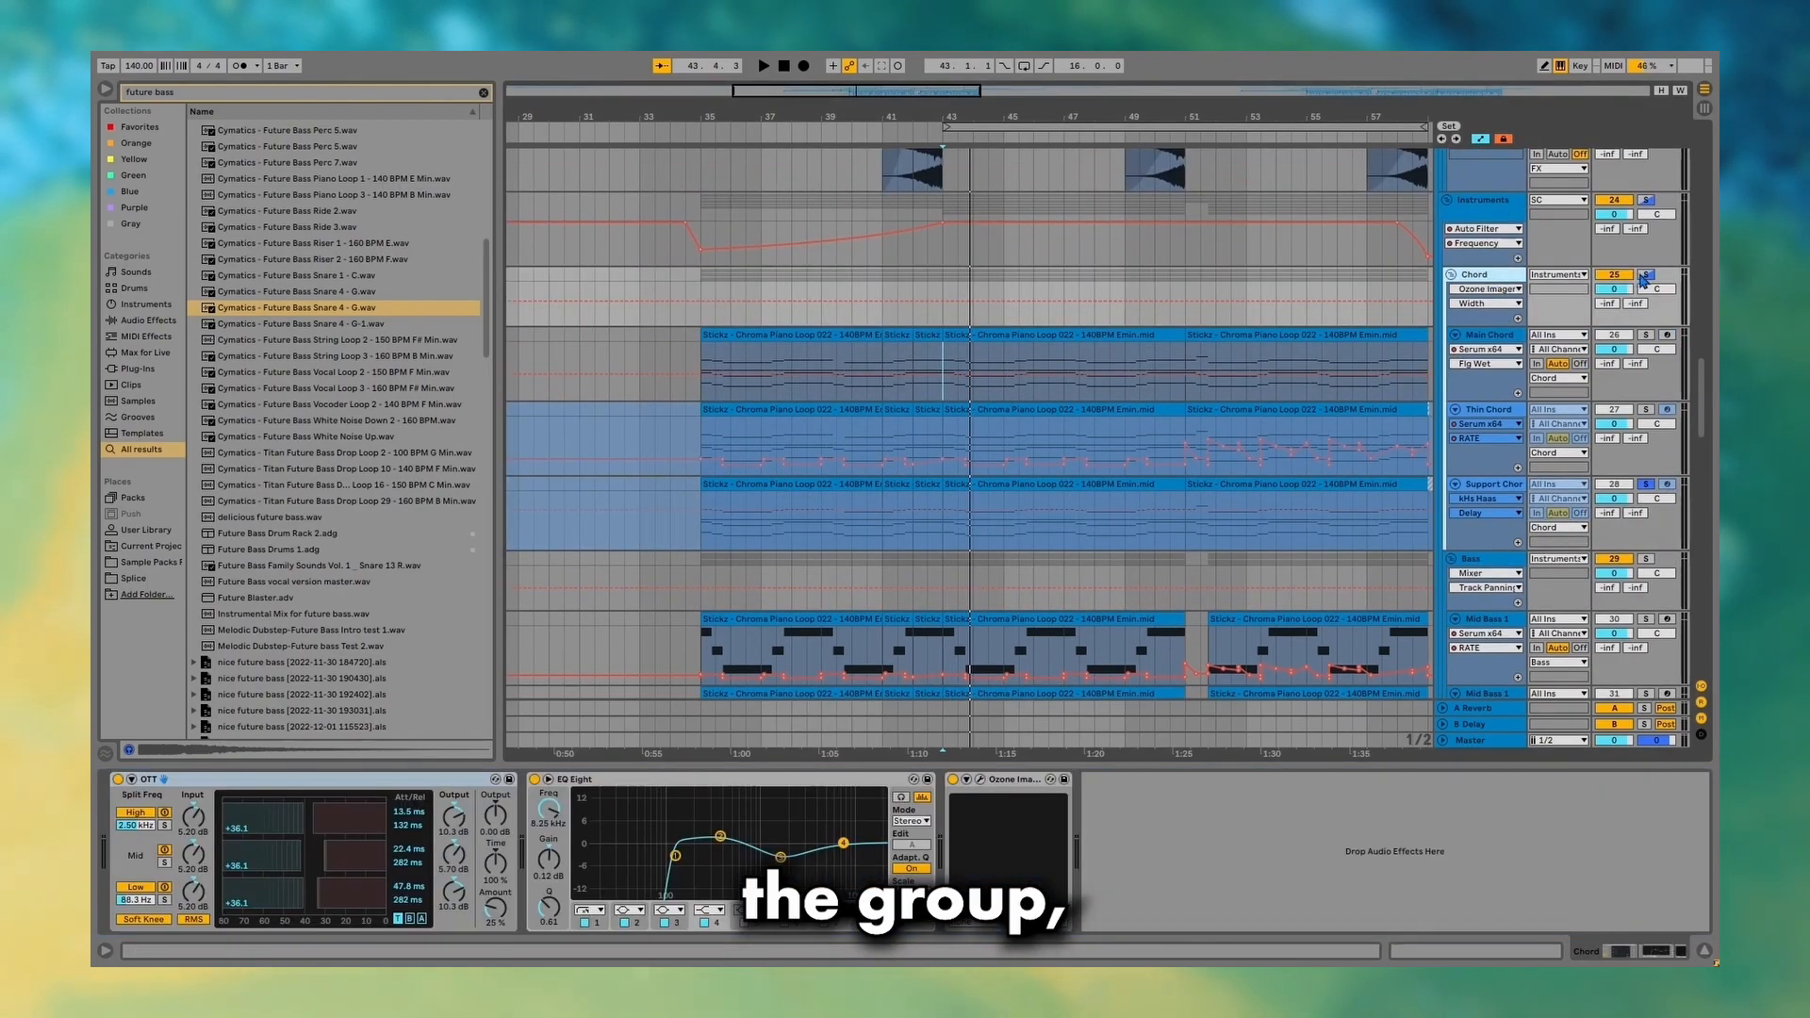
pyautogui.click(1644, 276)
pyautogui.click(1489, 275)
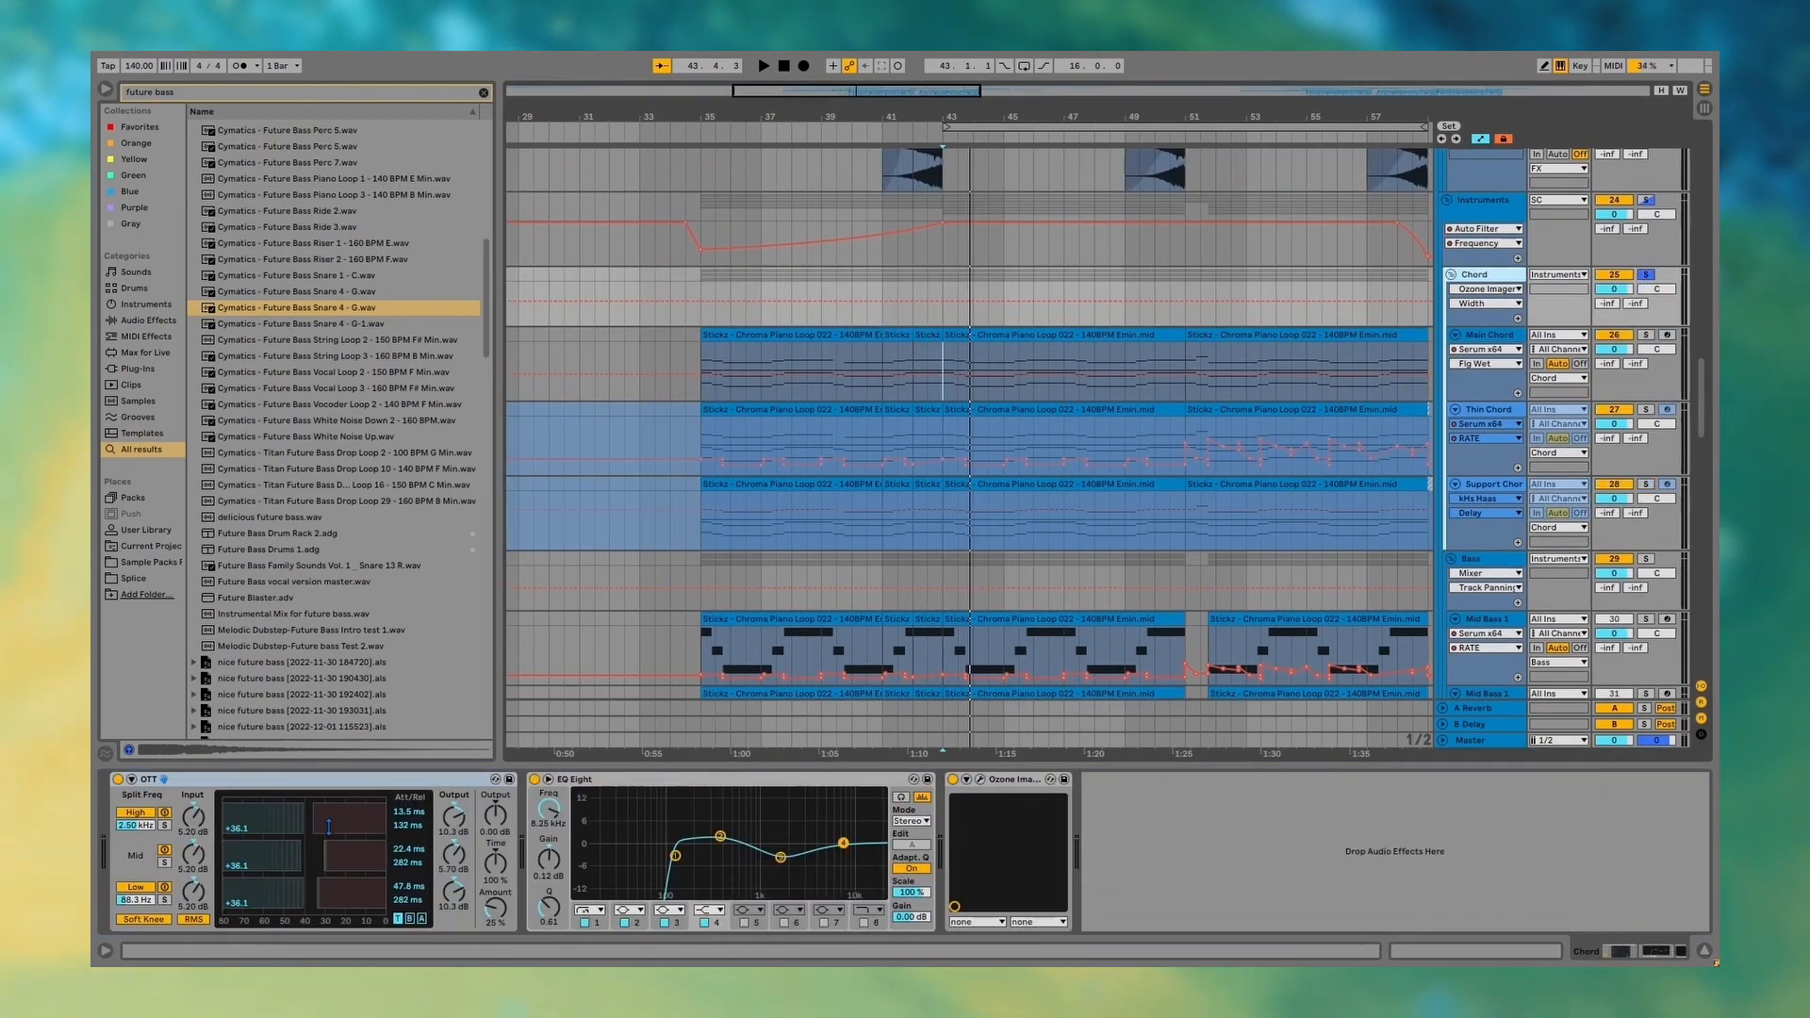
# Examine the Chord group's OTT amount, the body boost and mid cut bands in EQ Eight, and the Ozone Imager.
pyautogui.click(505, 914)
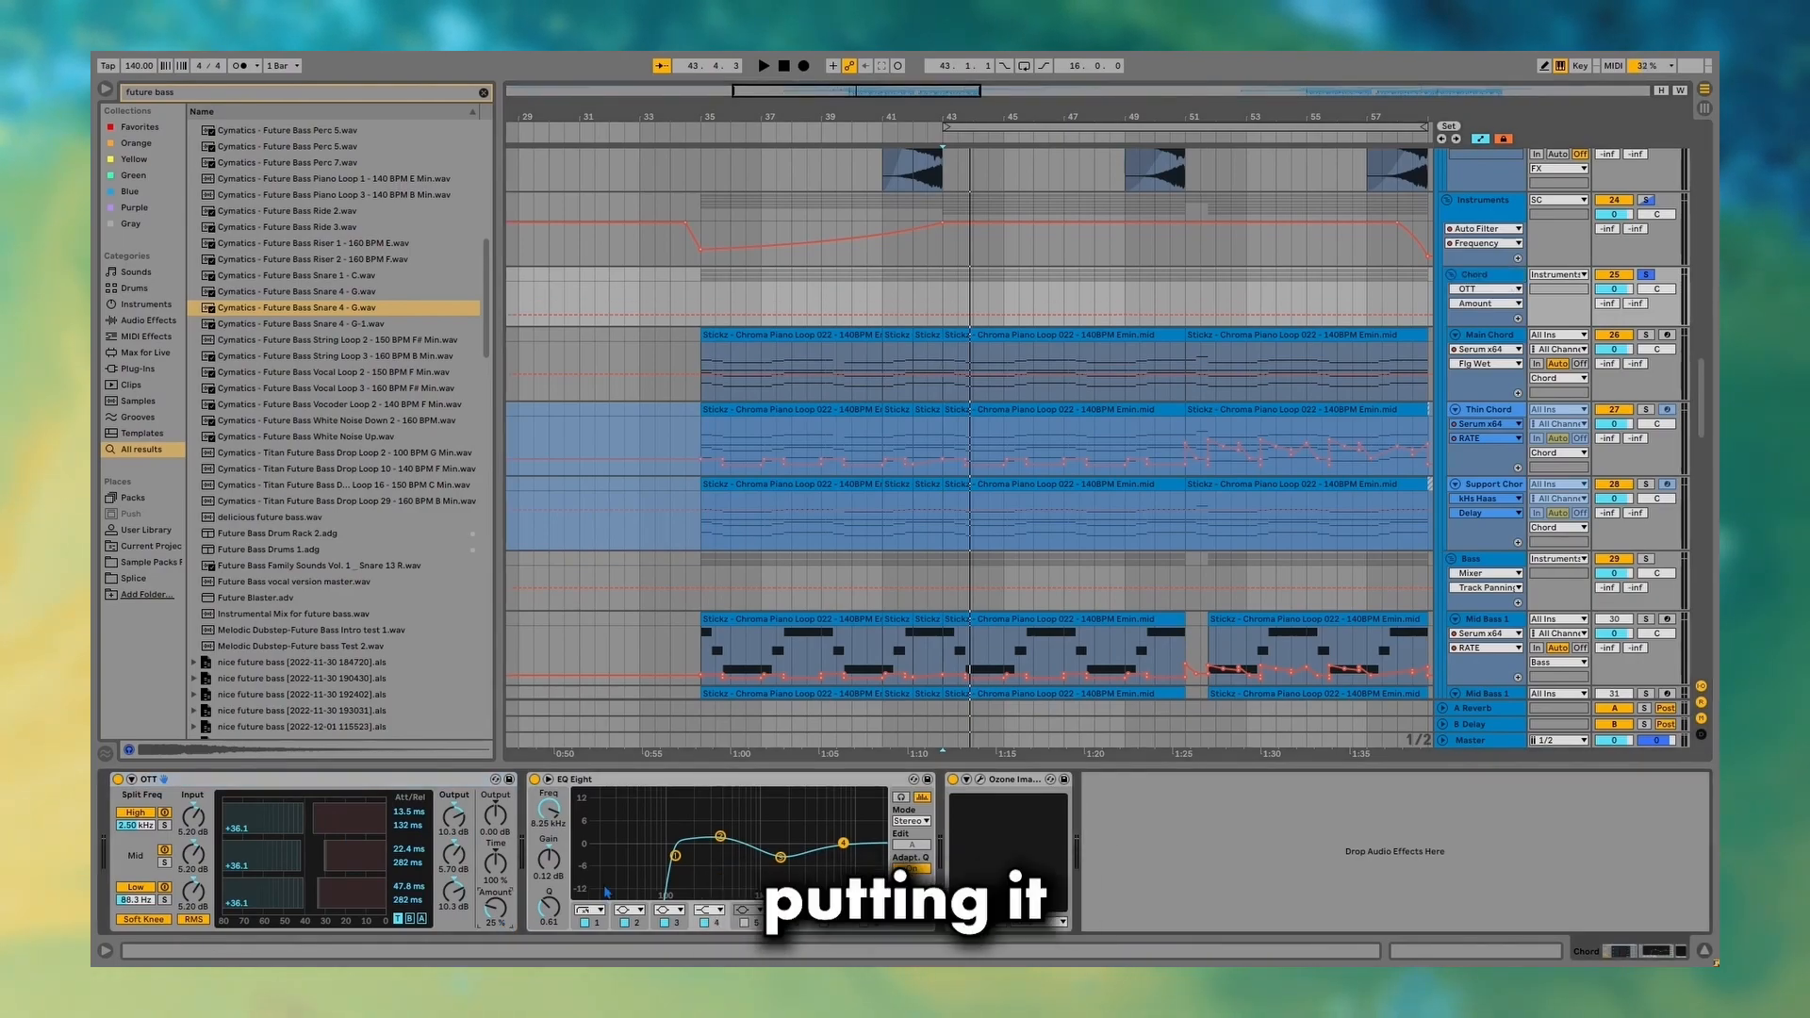
pyautogui.click(722, 837)
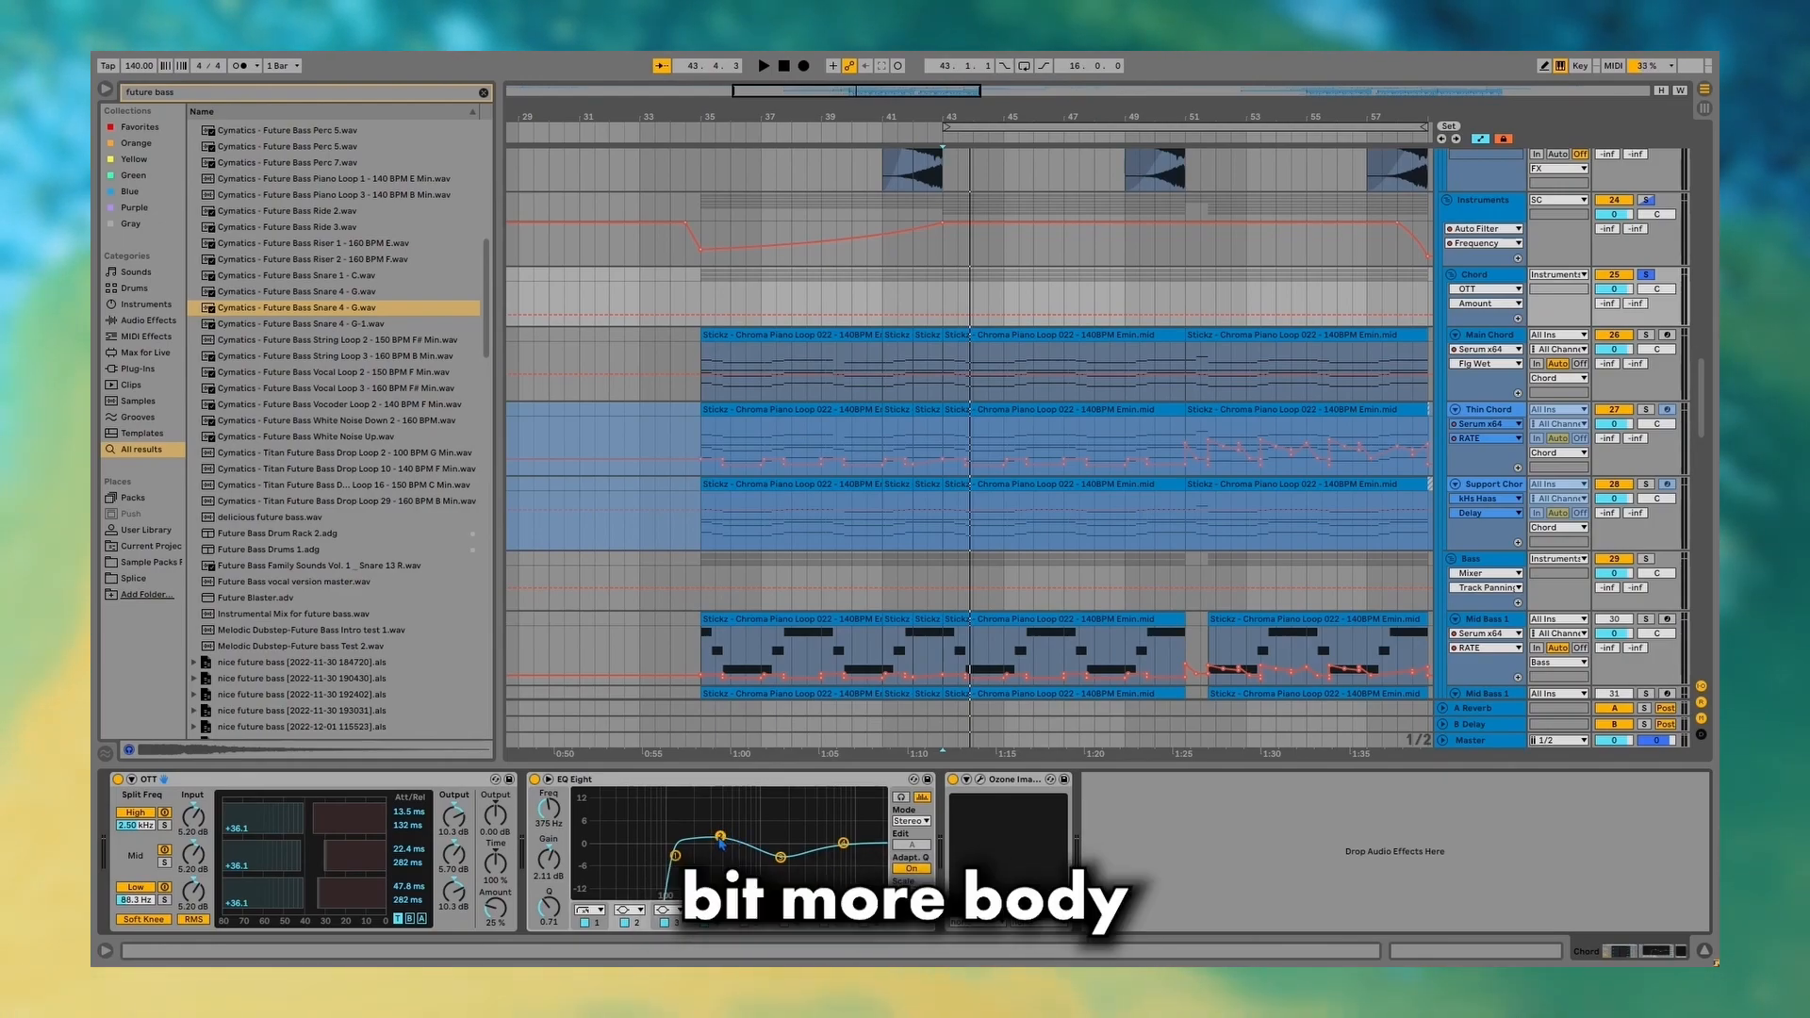
pyautogui.click(781, 857)
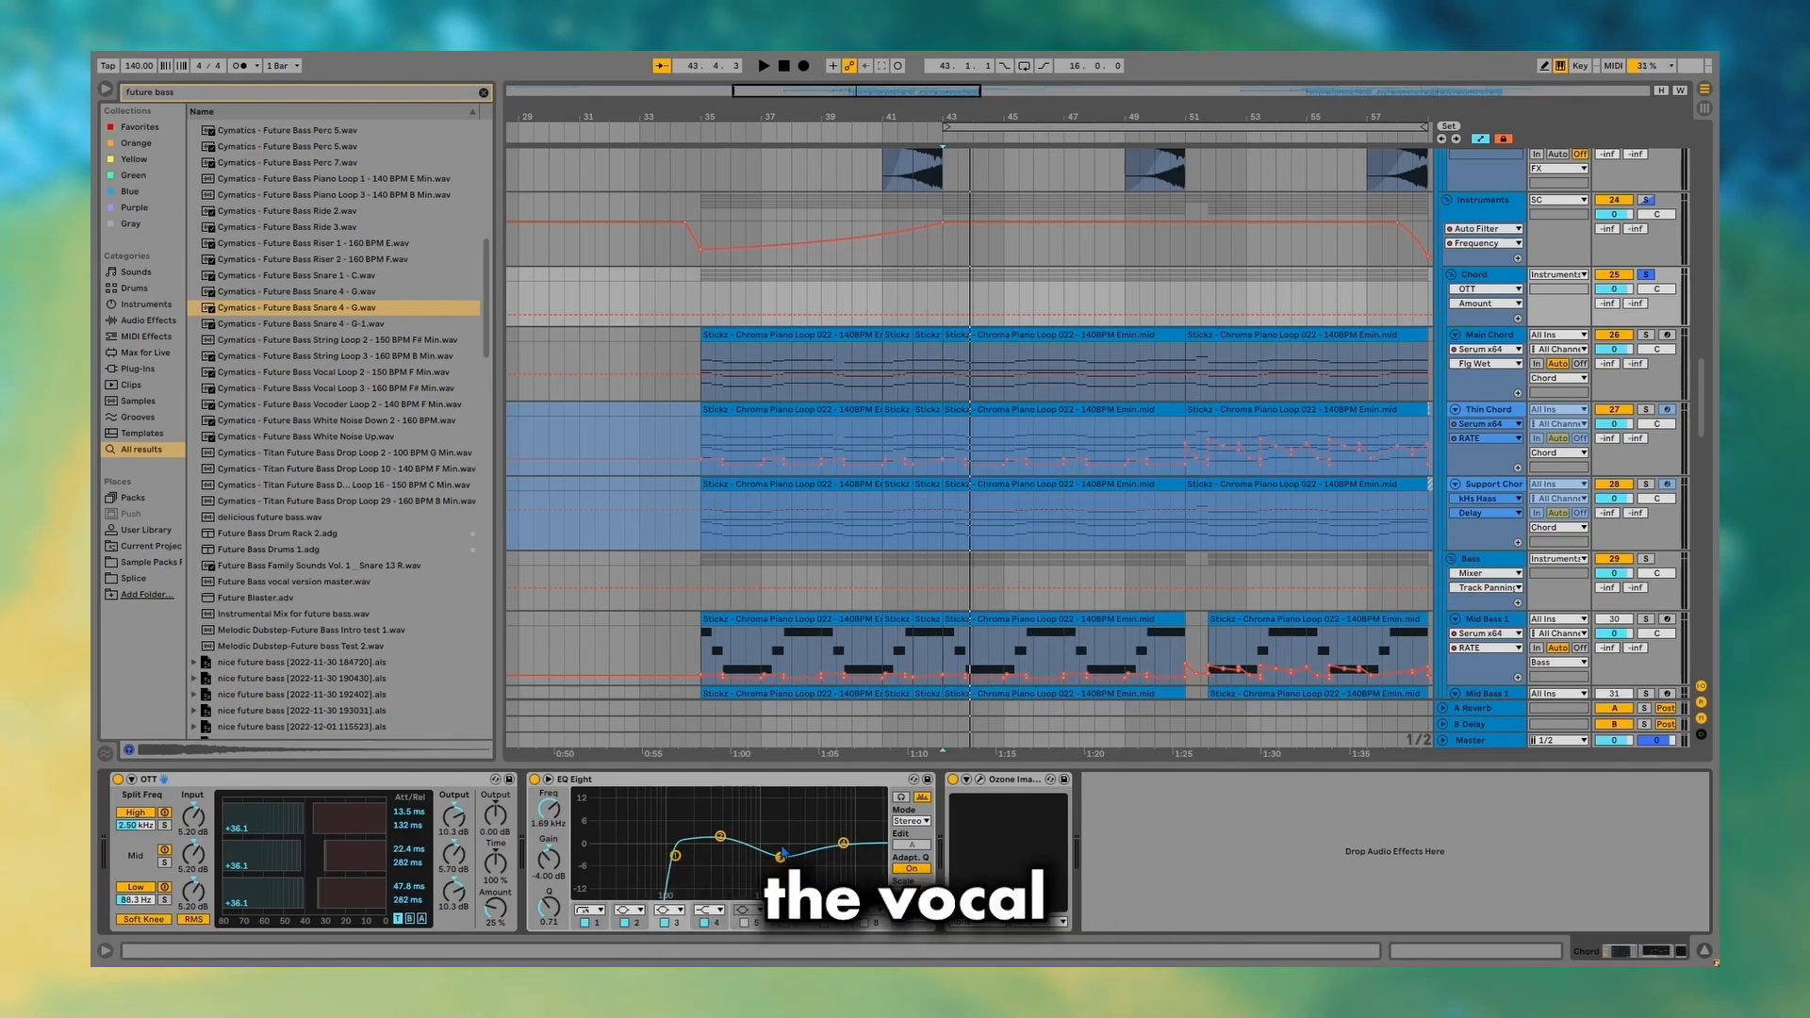
pyautogui.scroll(2, 1084, 566)
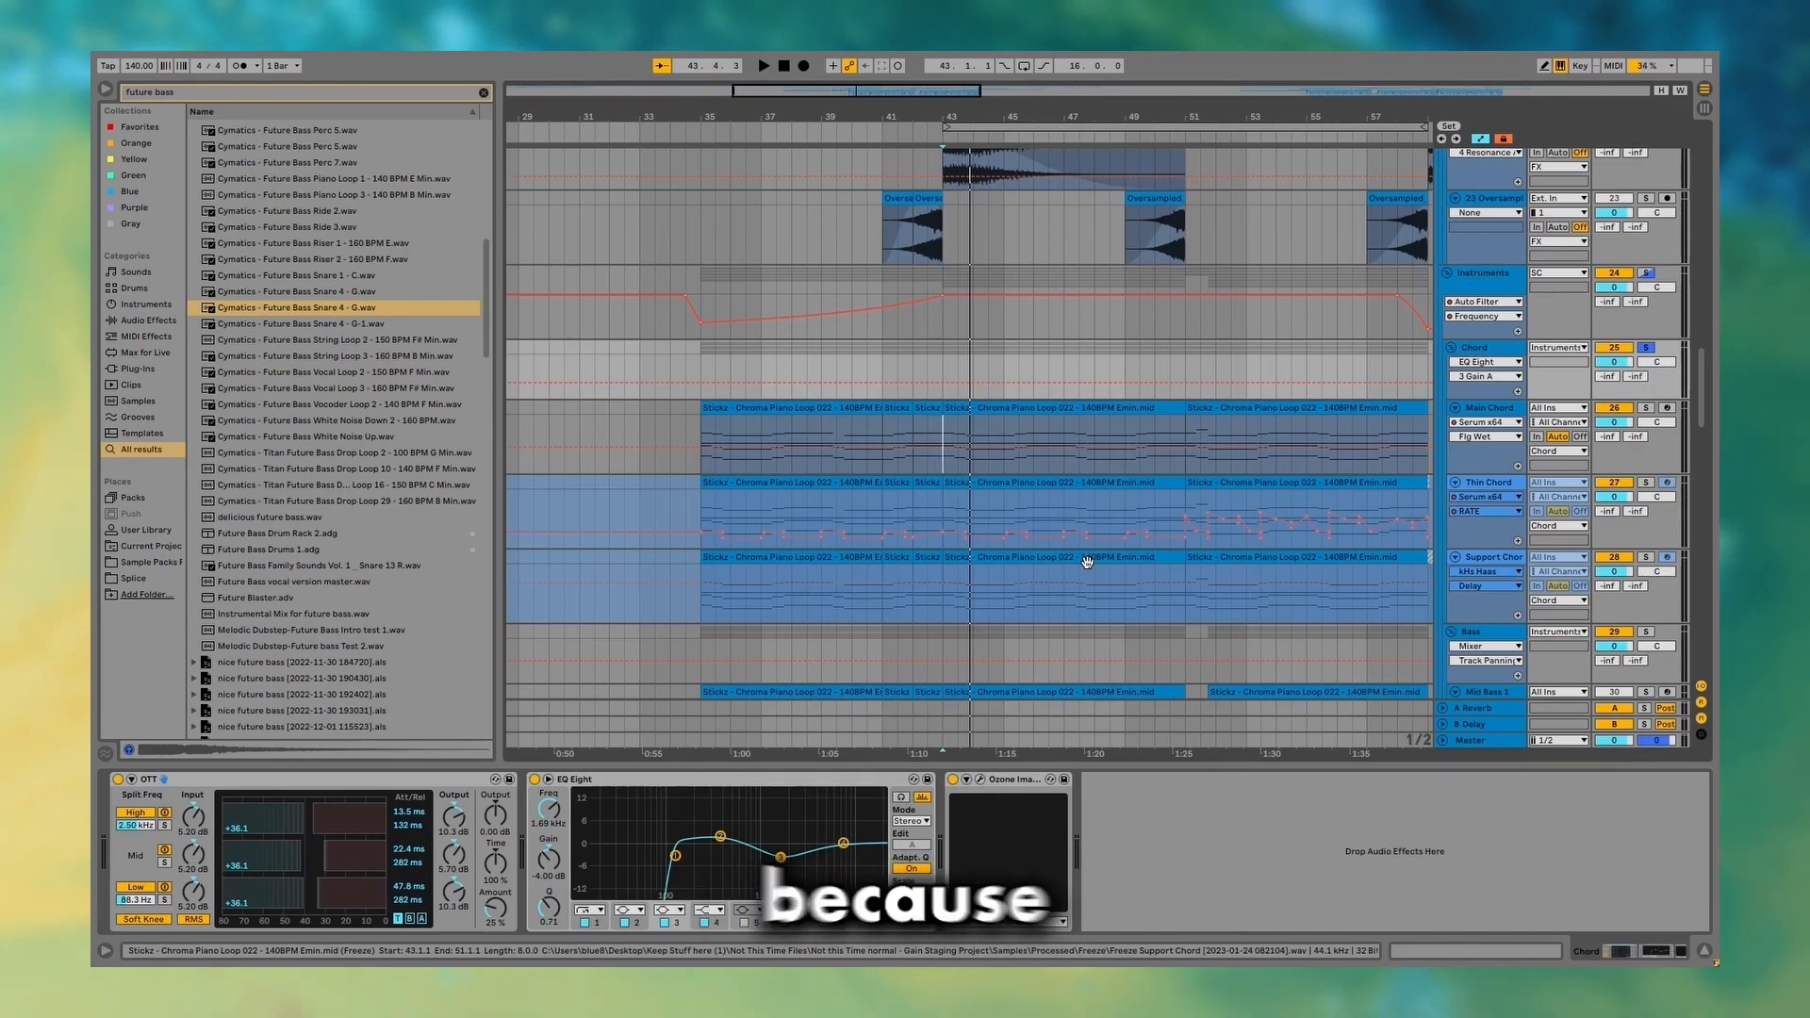
pyautogui.click(978, 782)
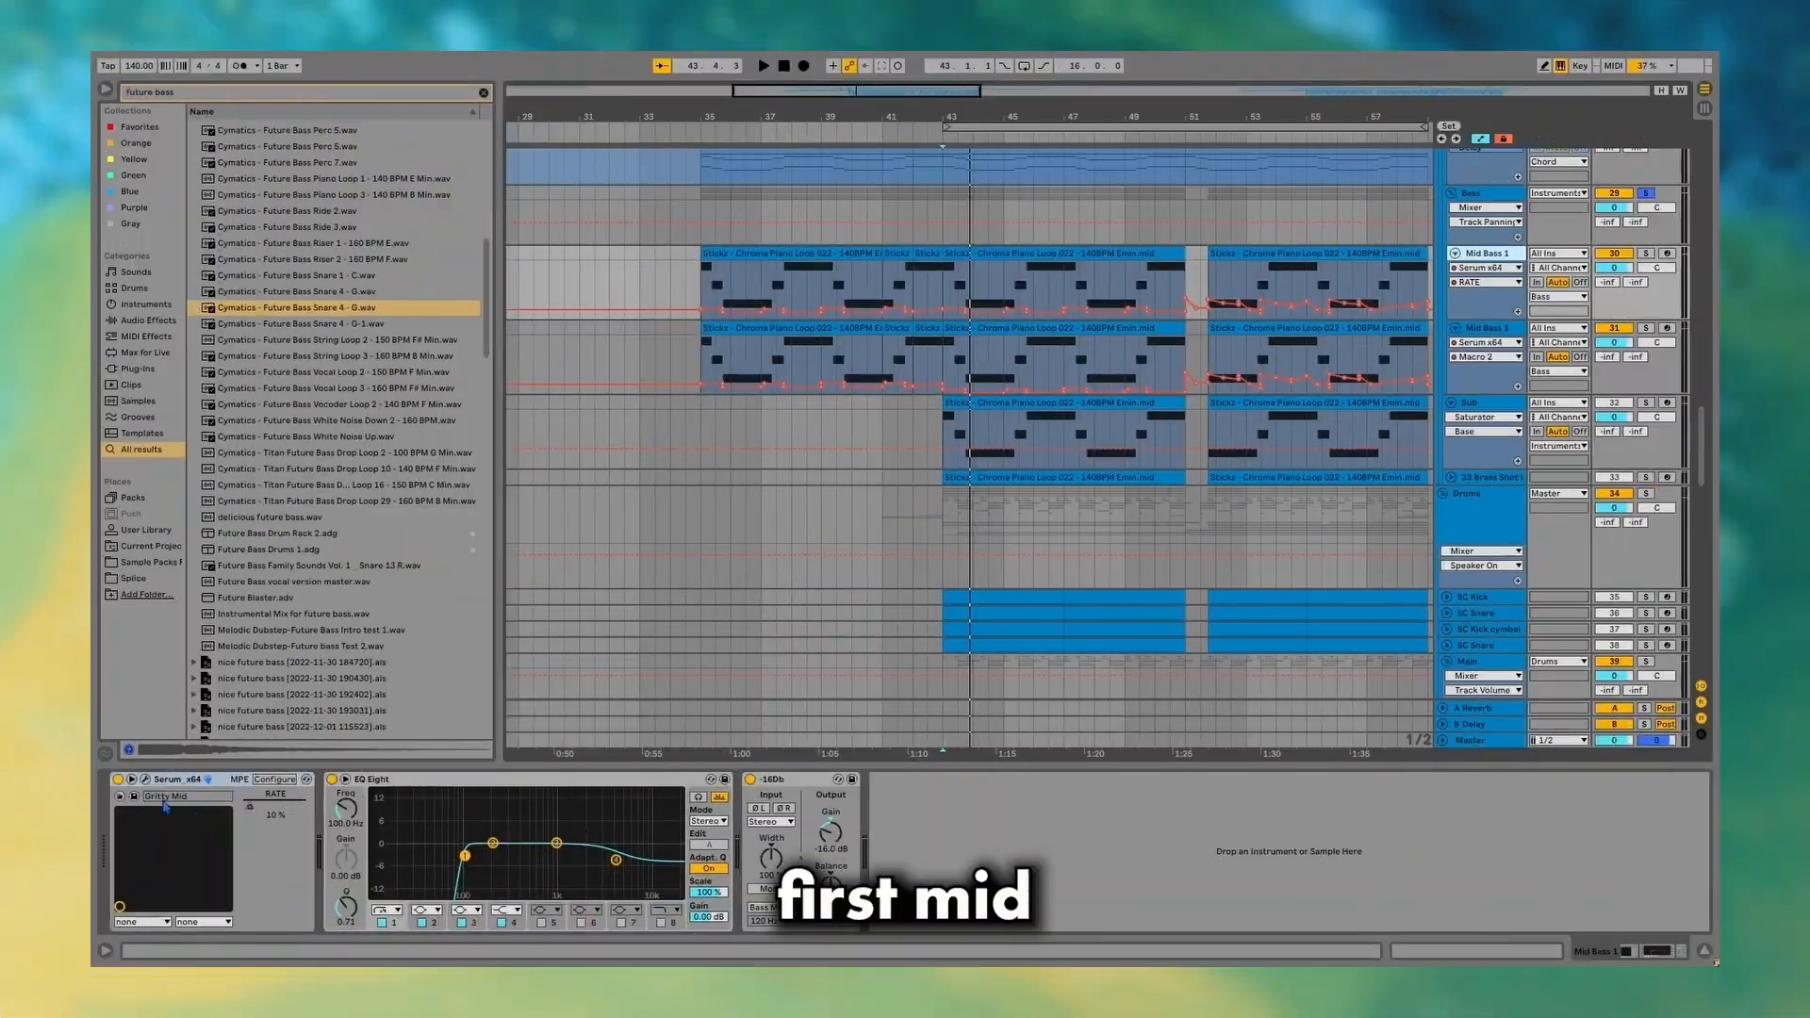
# Open Serum on the first Mid Bass 1 track and play its clip from bar 43.
pyautogui.click(145, 780)
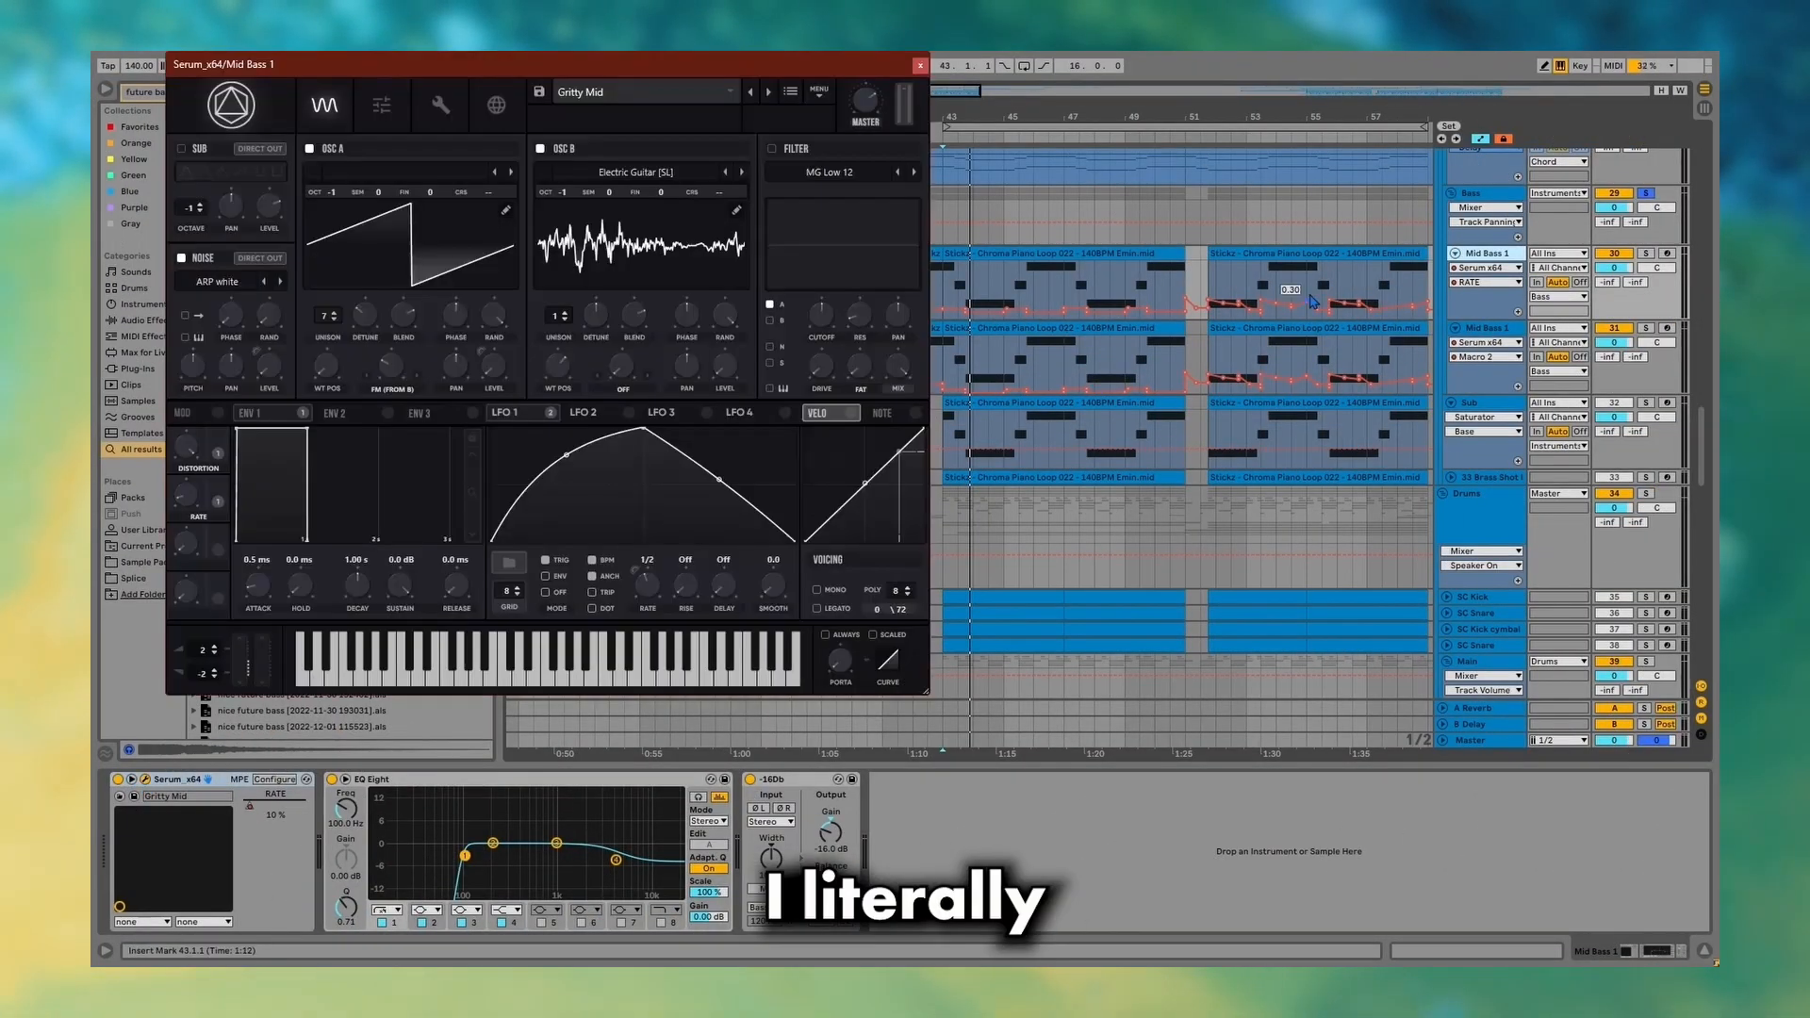
pyautogui.click(953, 297)
pyautogui.press('space')
pyautogui.press('space')
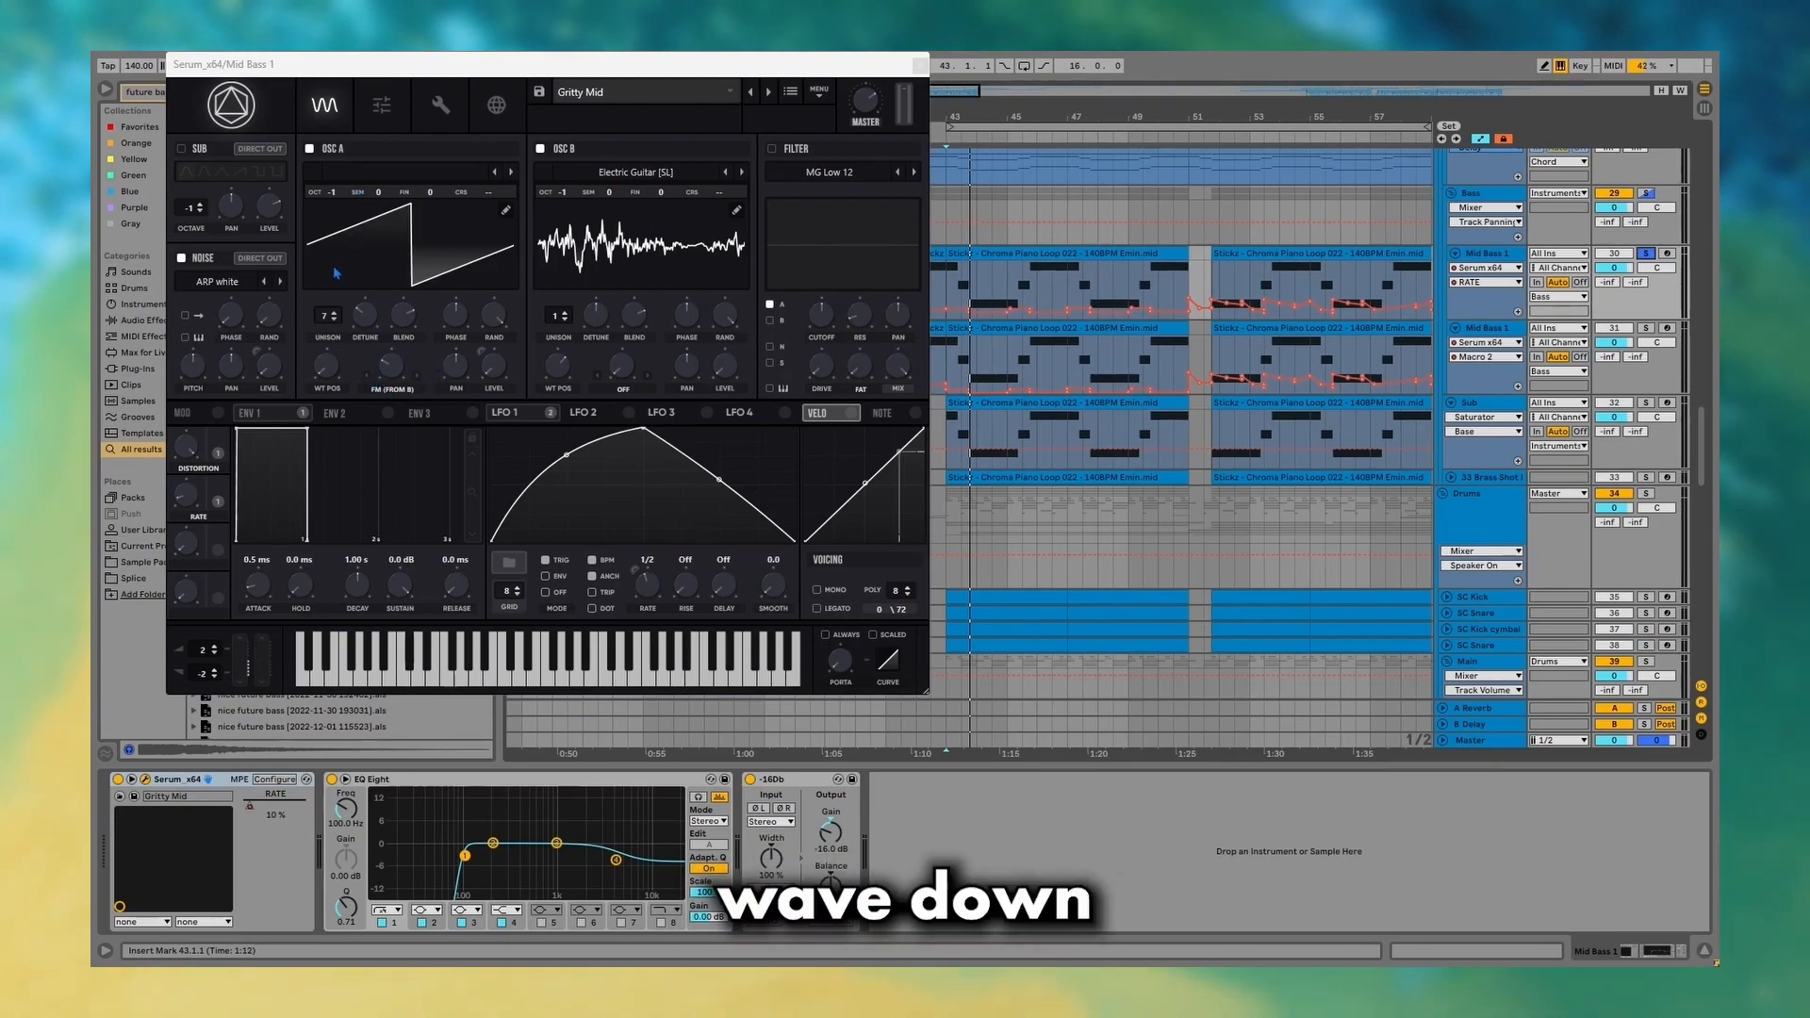
# Inspect oscillator B's Spectral wavetables and level, oscillator A's FM (From B) warp, and the effects rack in the first mid bass's Serum.
pyautogui.click(637, 174)
pyautogui.moveTo(619, 235)
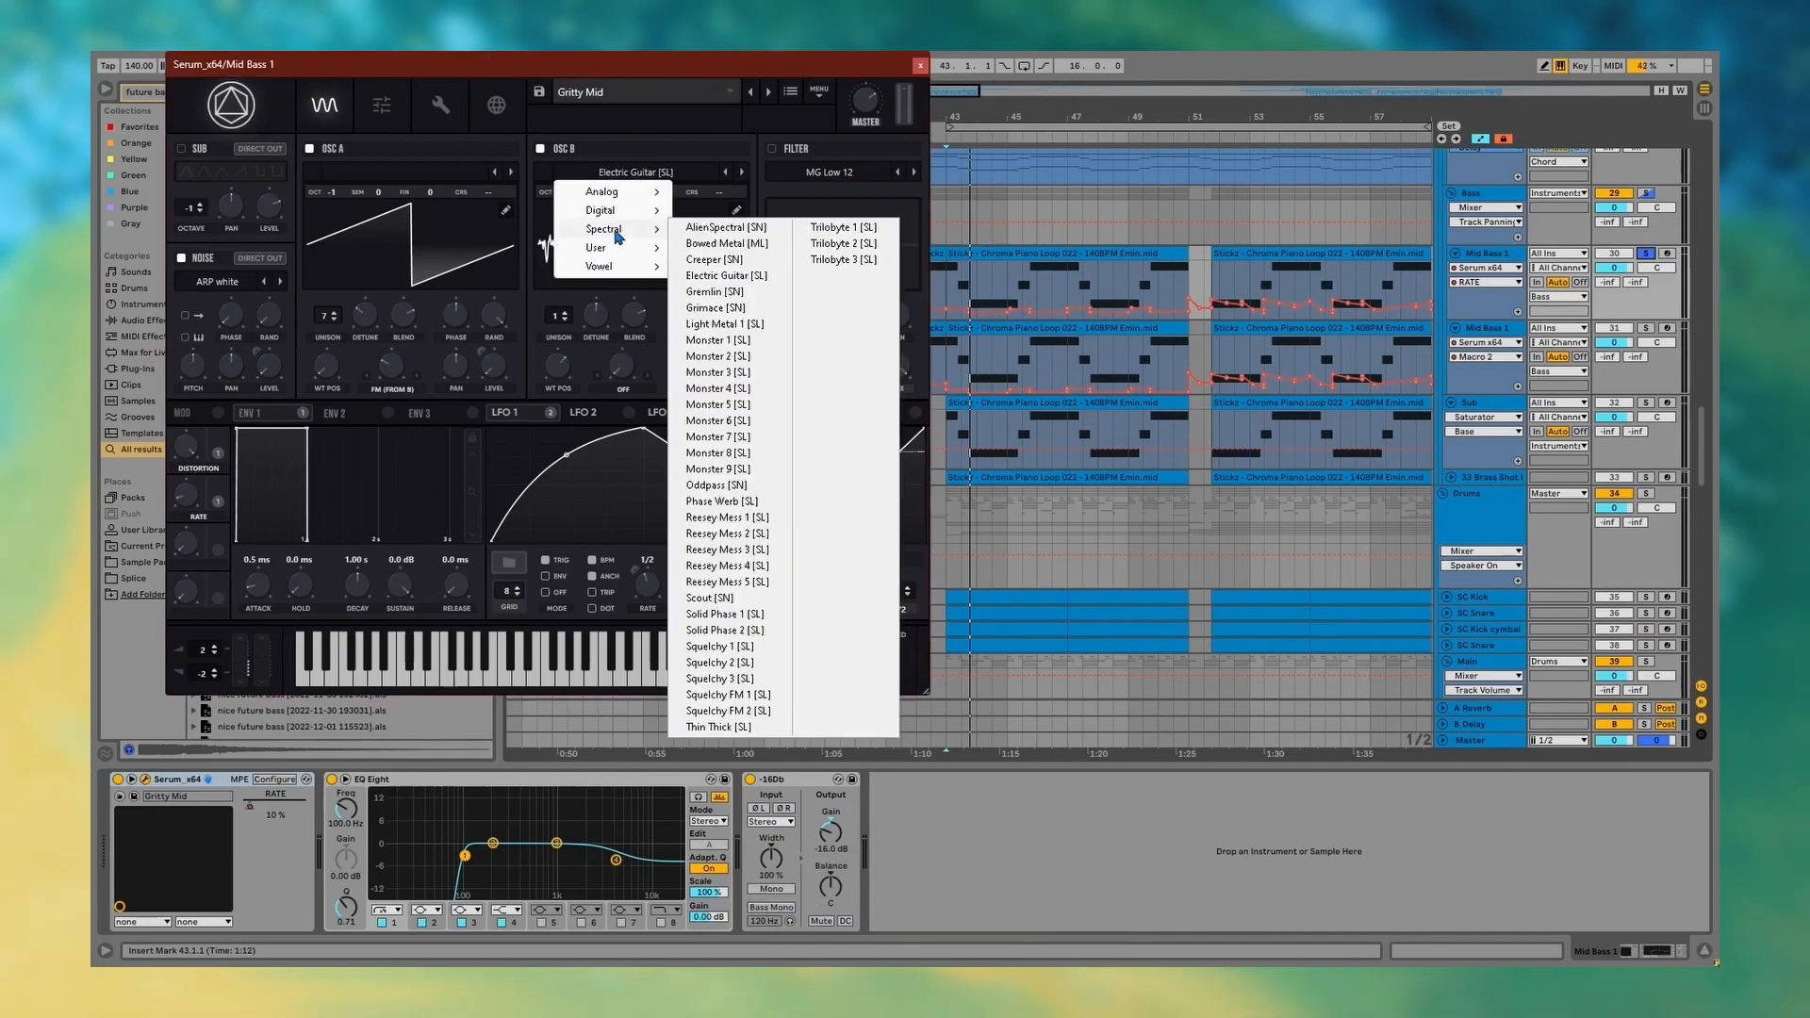
pyautogui.moveTo(724, 365); pyautogui.dragTo(727, 441)
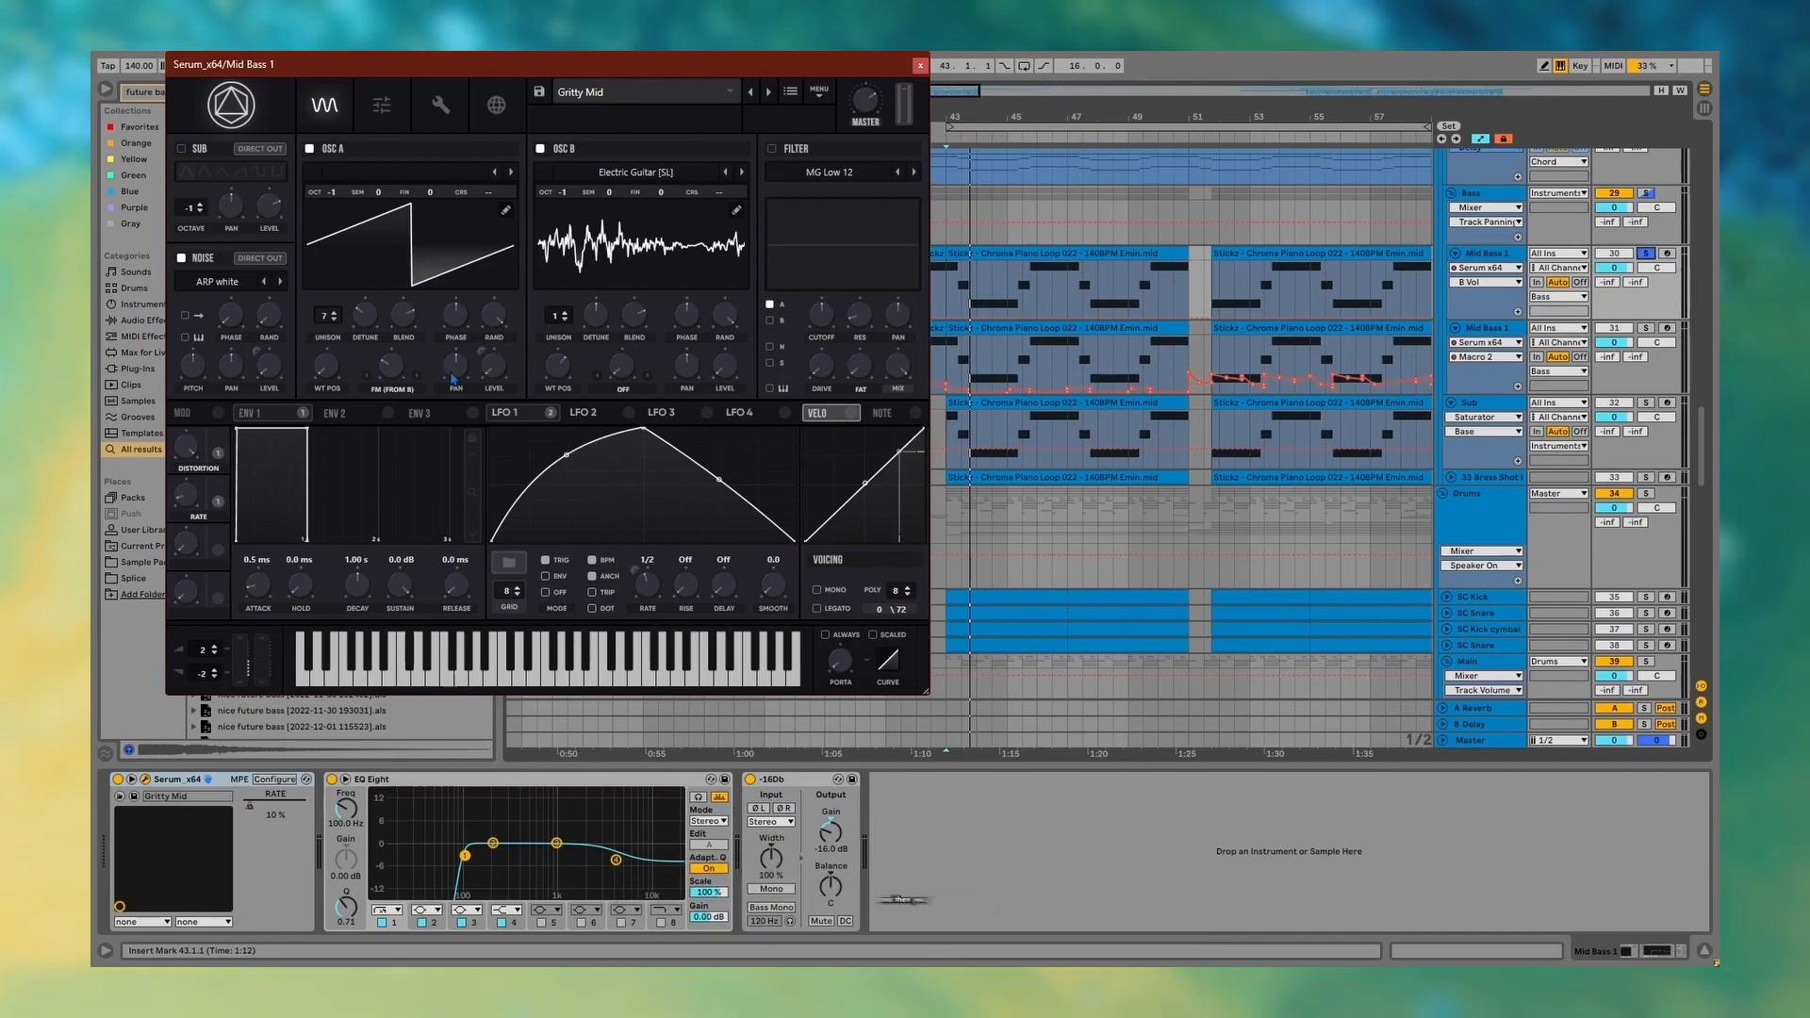
pyautogui.click(393, 375)
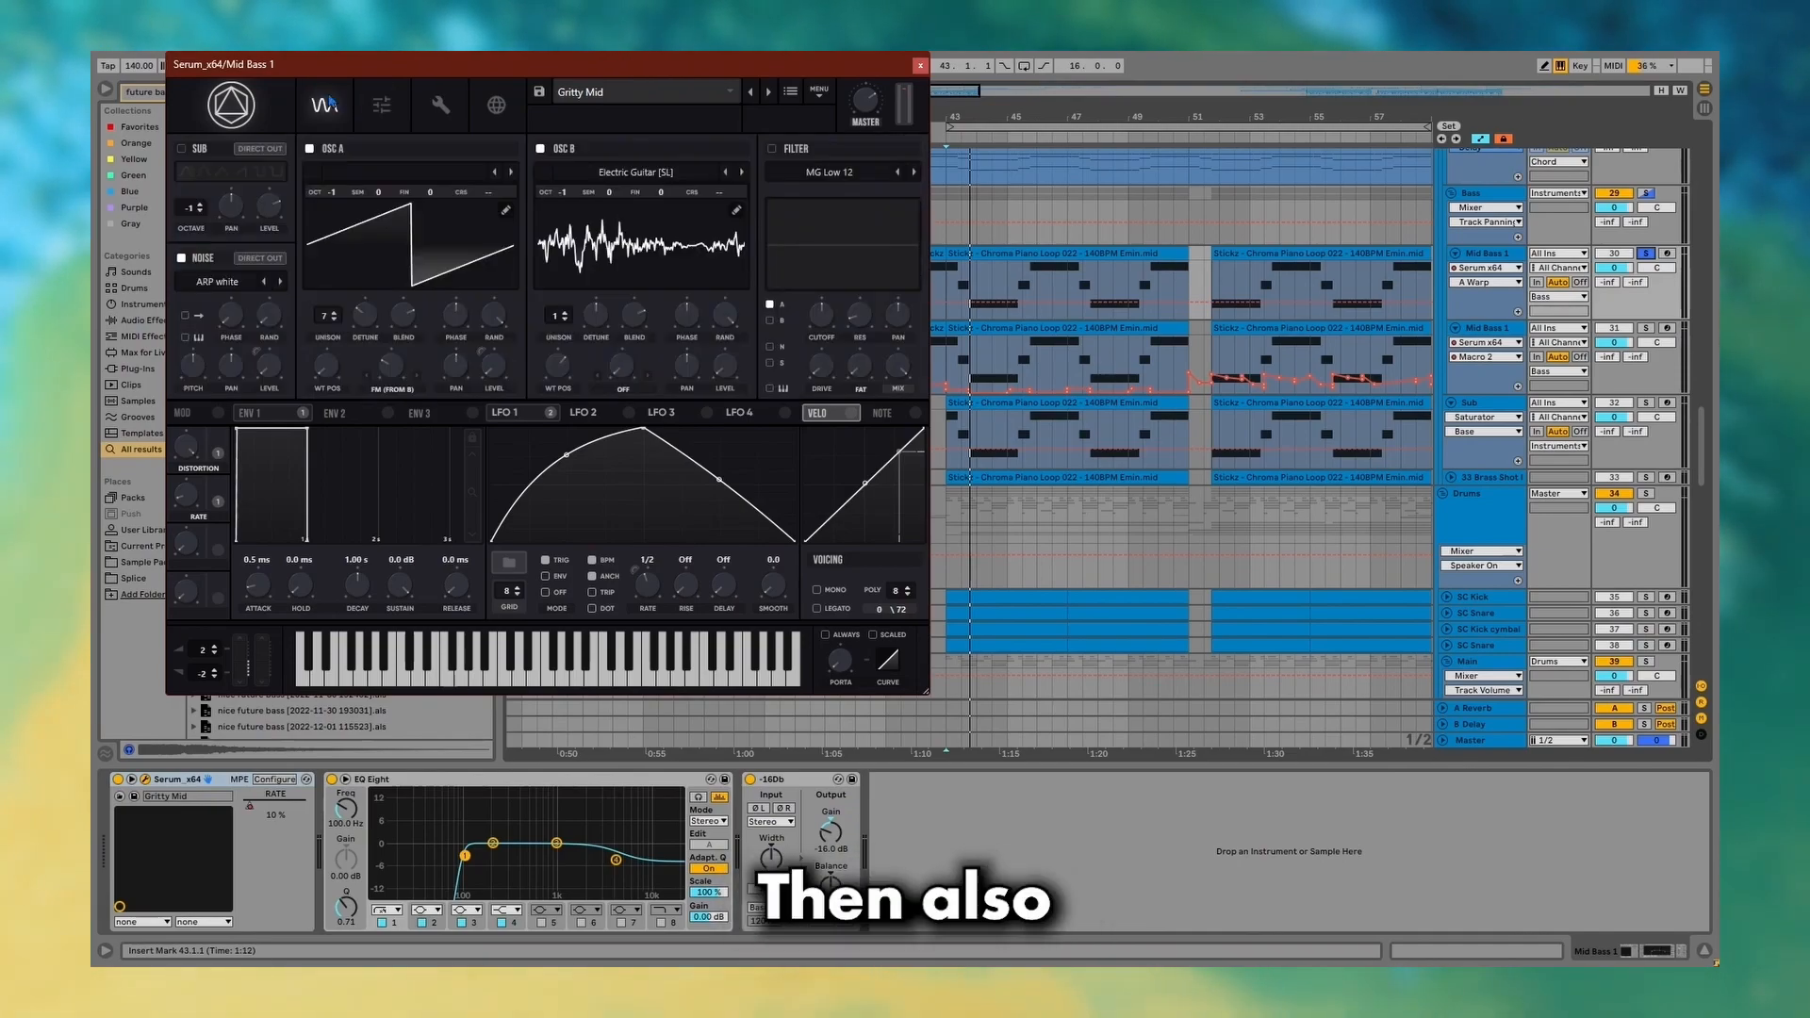
pyautogui.click(394, 102)
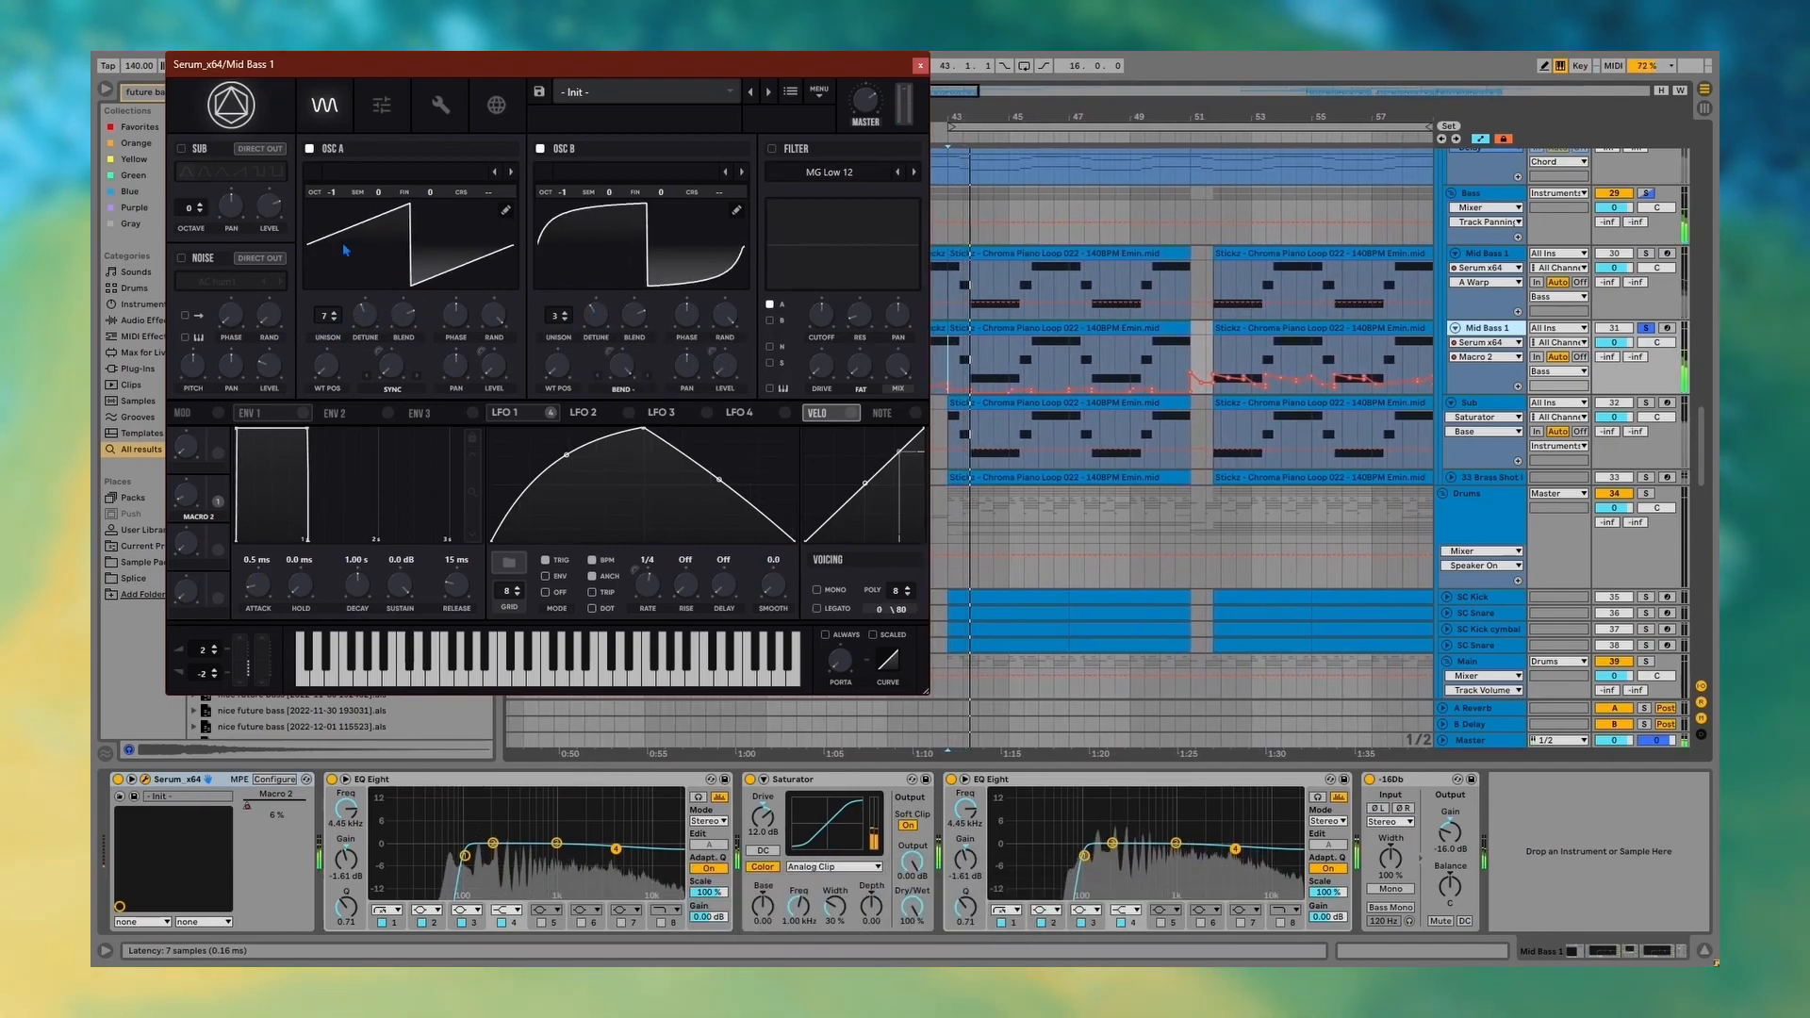
# Review the effects rack in the second mid bass's Serum, close the plugin and check the Saturator's drive on that track.
pyautogui.click(407, 105)
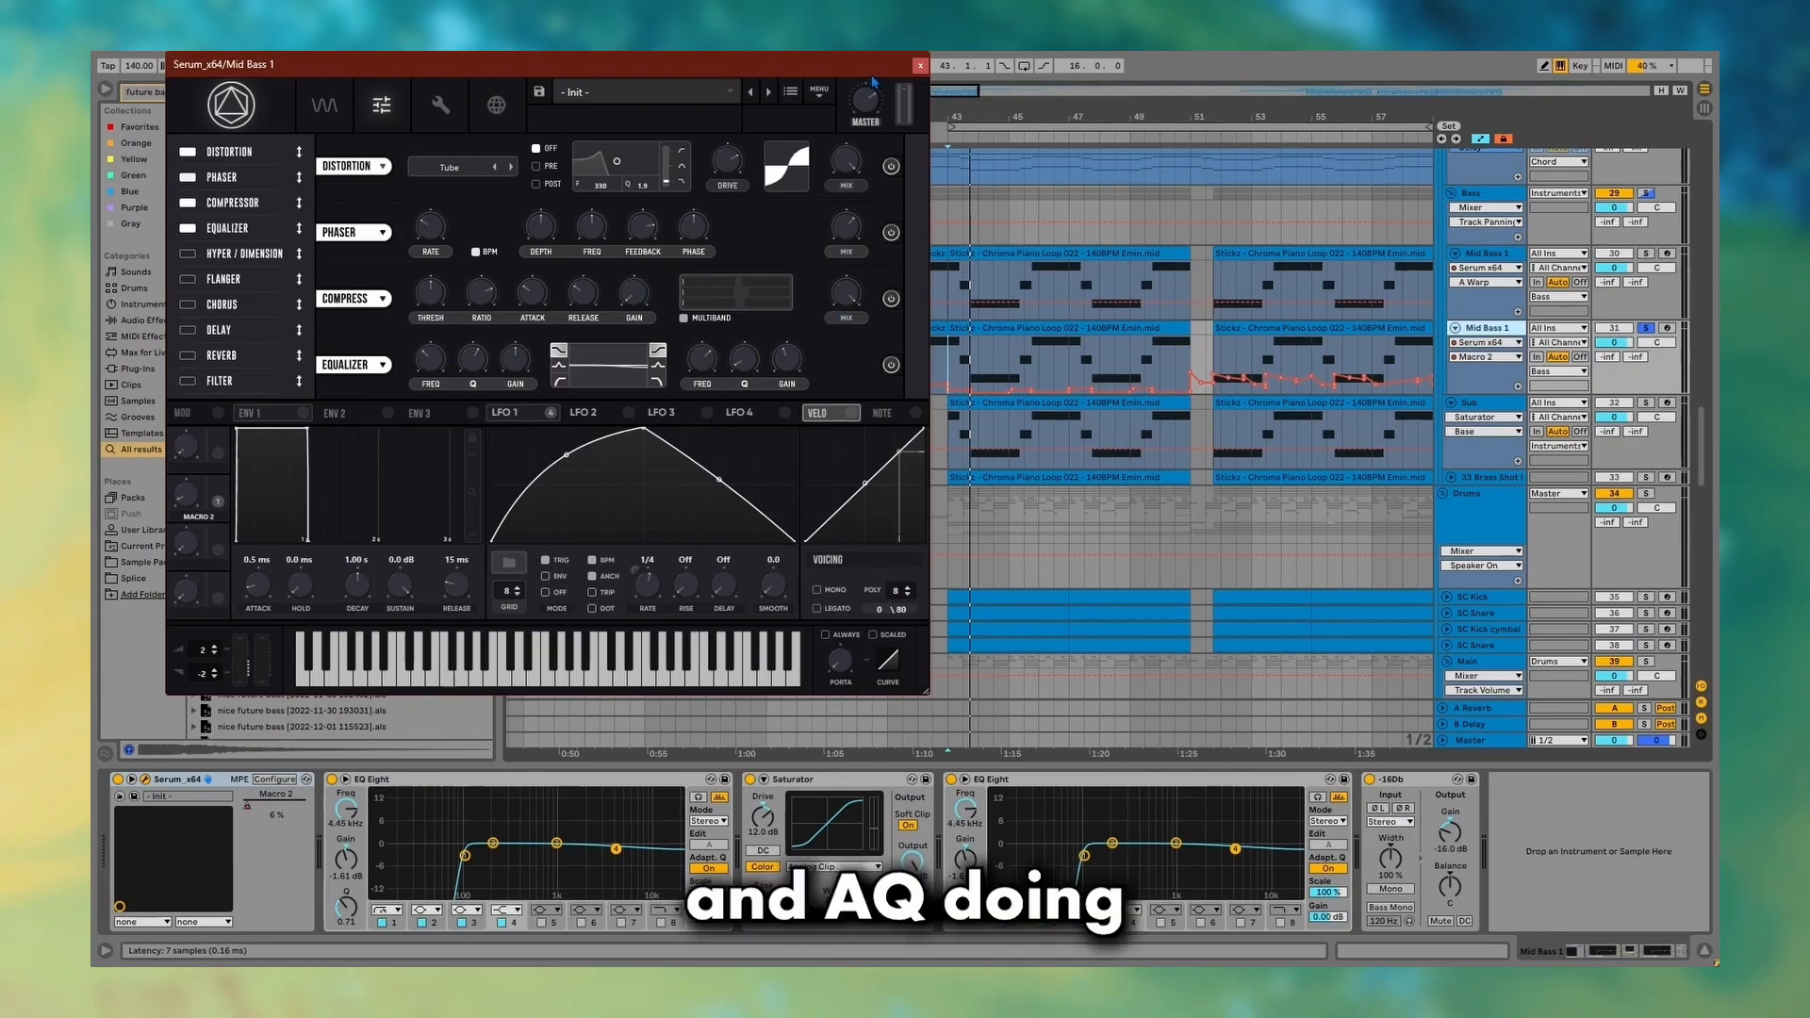
pyautogui.click(920, 65)
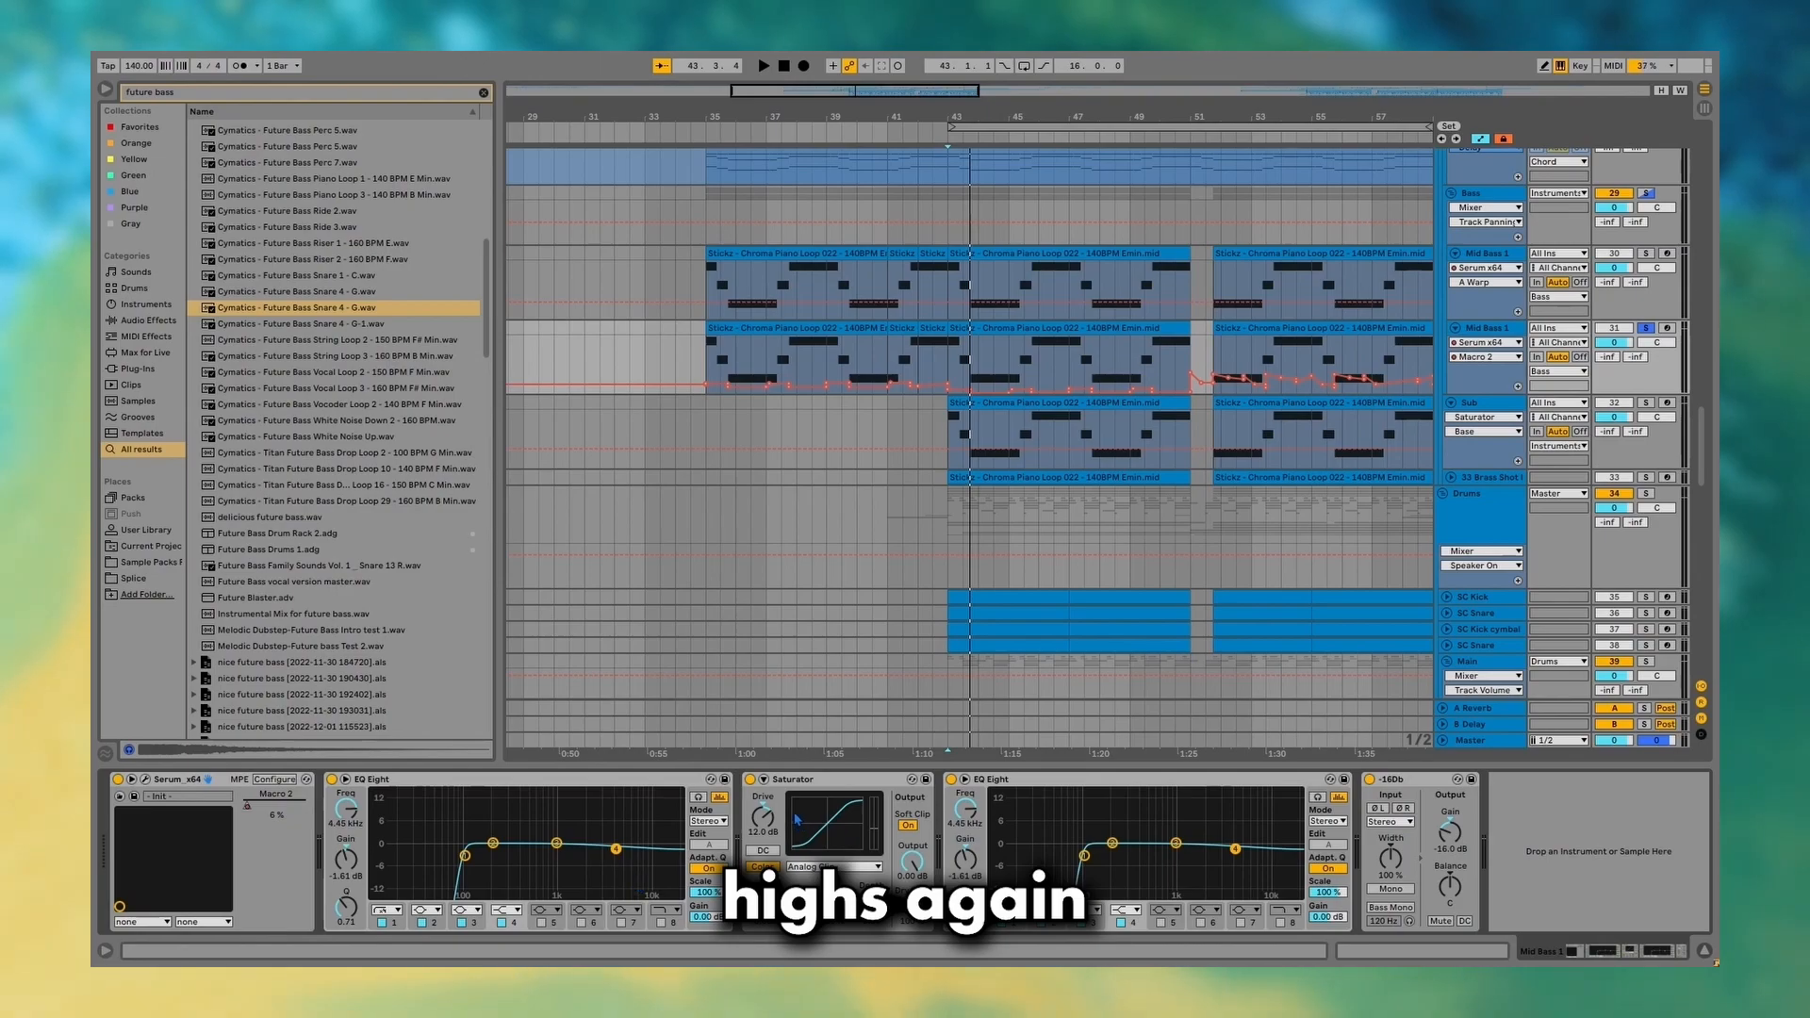
pyautogui.click(771, 829)
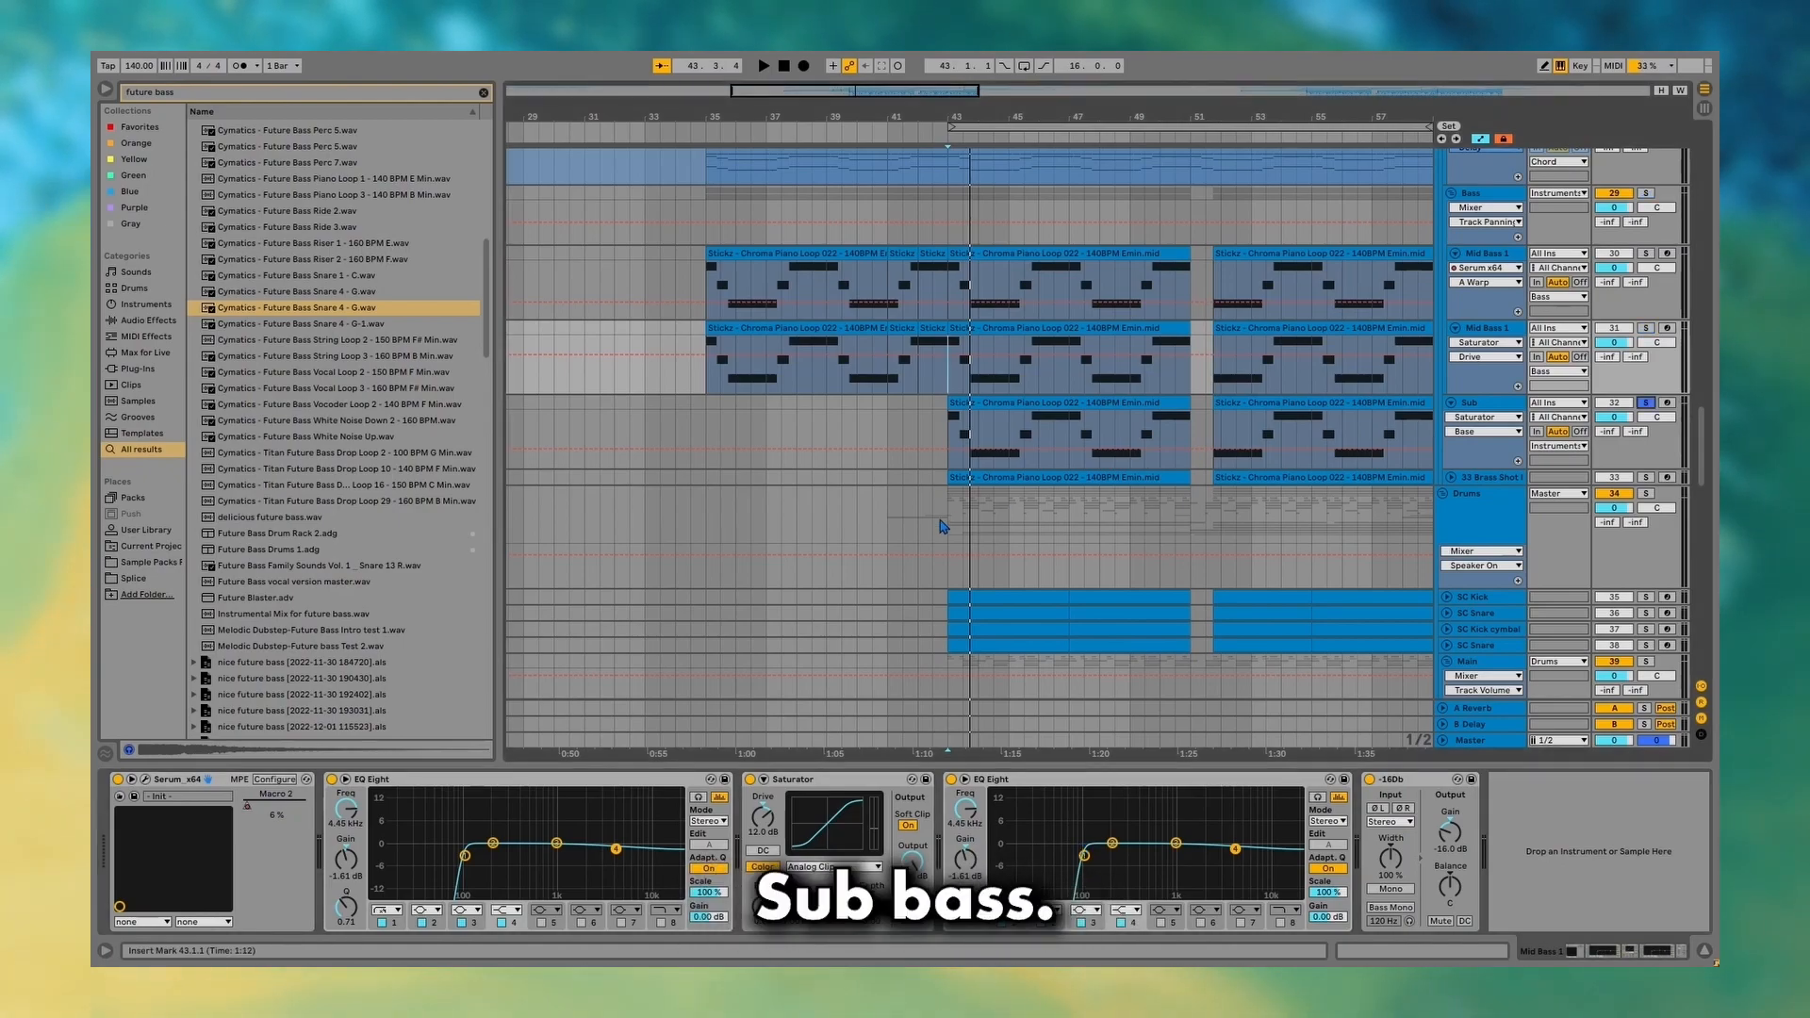
# Select the Sub track at bar 43 and show its device chain.
pyautogui.click(976, 448)
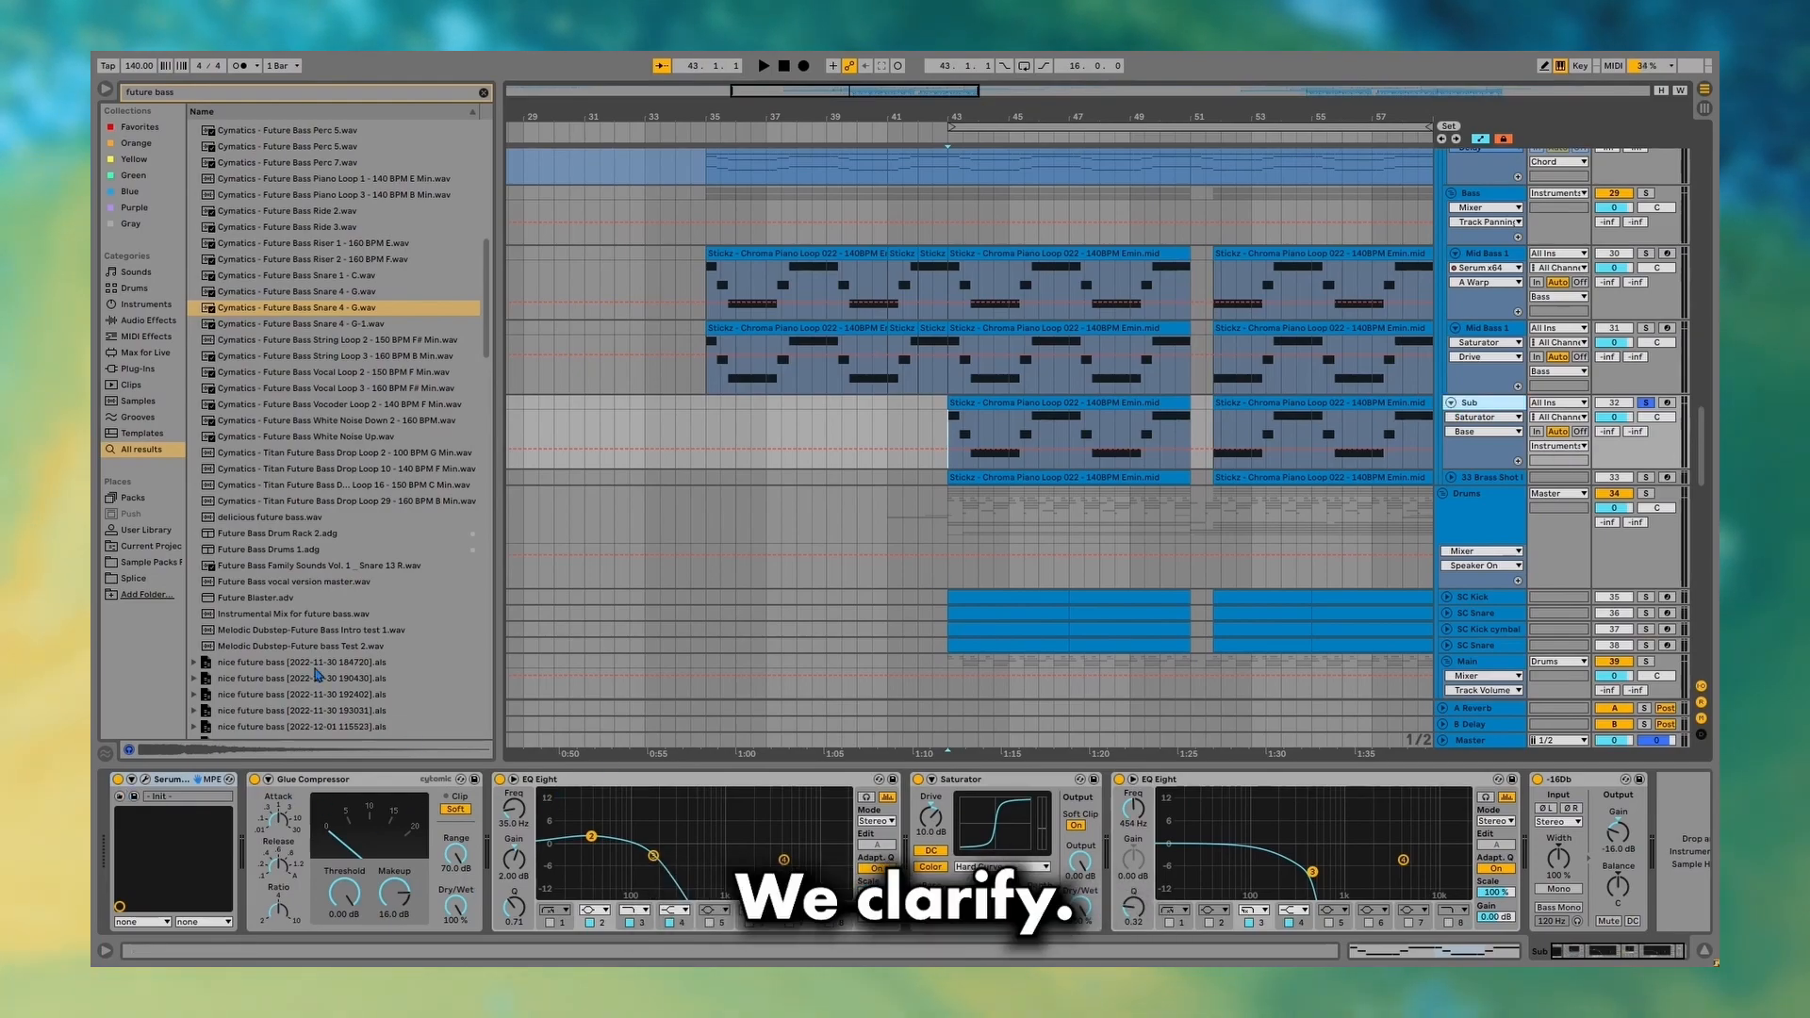
# Clear the search term from the browser's search field.
pyautogui.click(194, 95)
pyautogui.press('BackSpace')
pyautogui.press('BackSpace')
pyautogui.press('BackSpace')
pyautogui.press('BackSpace')
pyautogui.press('BackSpace')
pyautogui.press('BackSpace')
pyautogui.press('BackSpace')
pyautogui.press('BackSpace')
pyautogui.press('BackSpace')
pyautogui.press('BackSpace')
pyautogui.press('BackSpace')
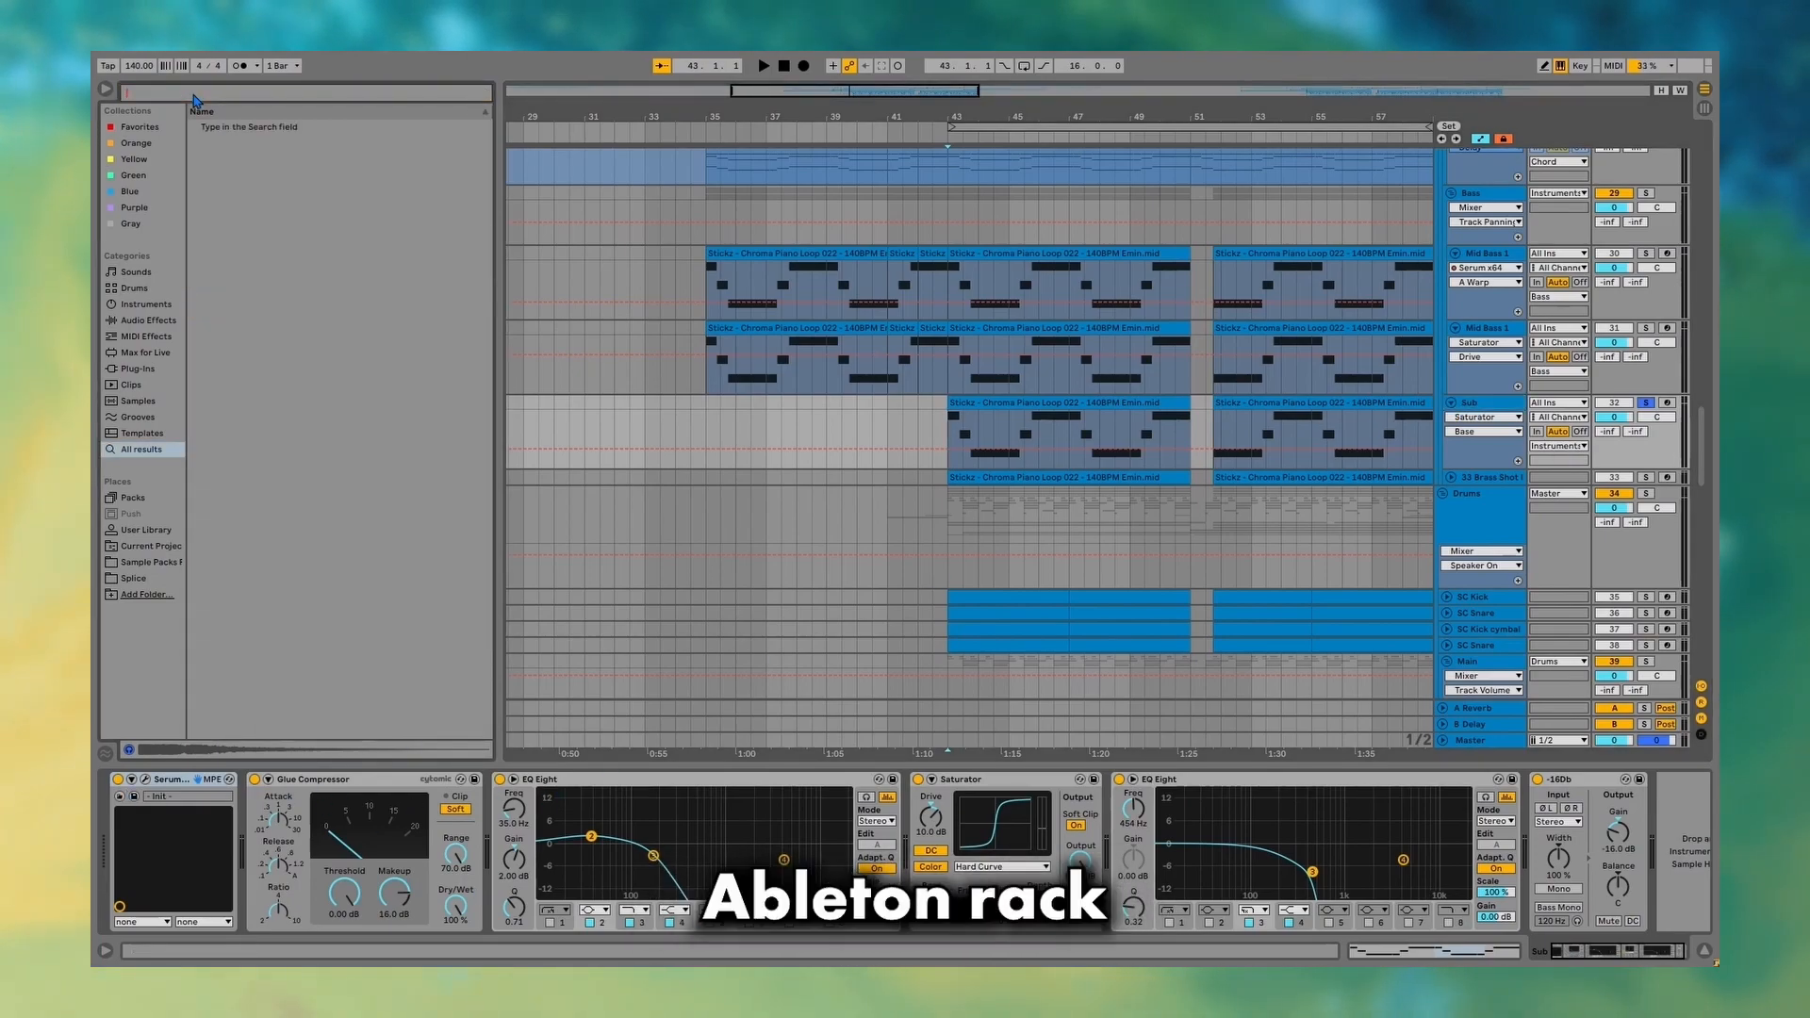
# Open the Sub track's Serum, review its Basic Shapes oscillator and effects rack, and inspect the low bands of the first EQ Eight.
pyautogui.click(947, 422)
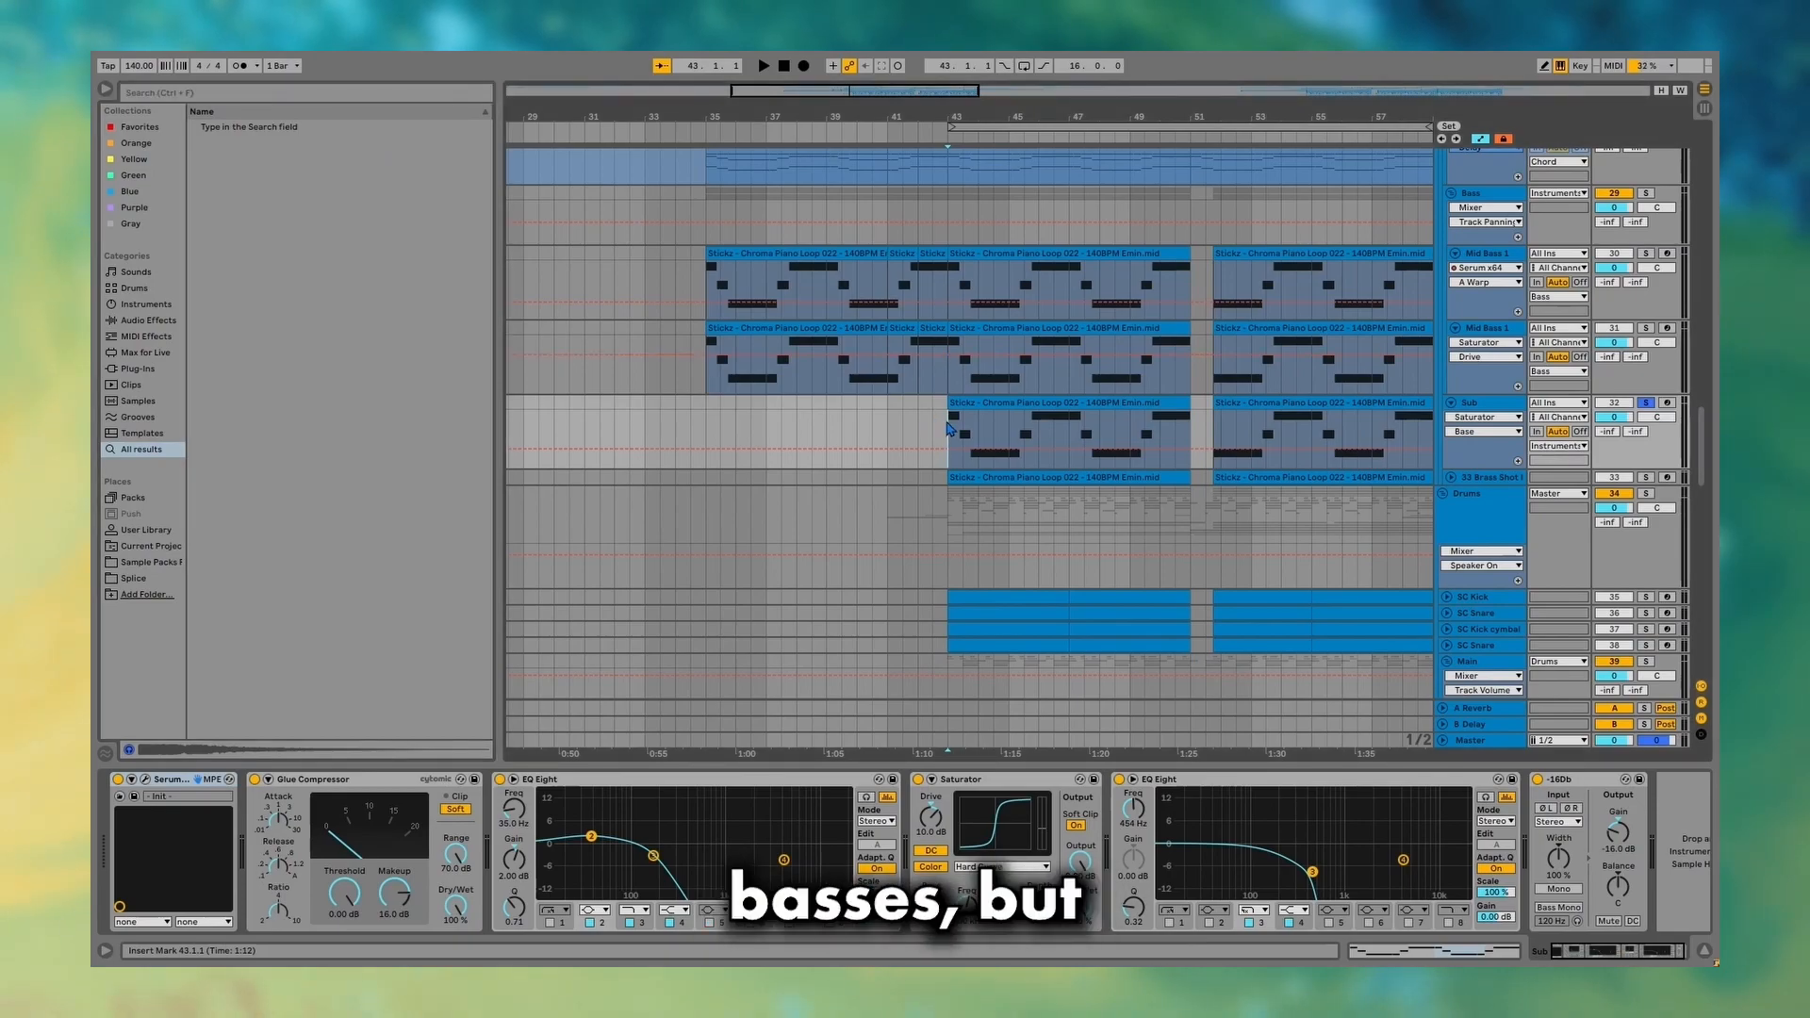
pyautogui.click(146, 782)
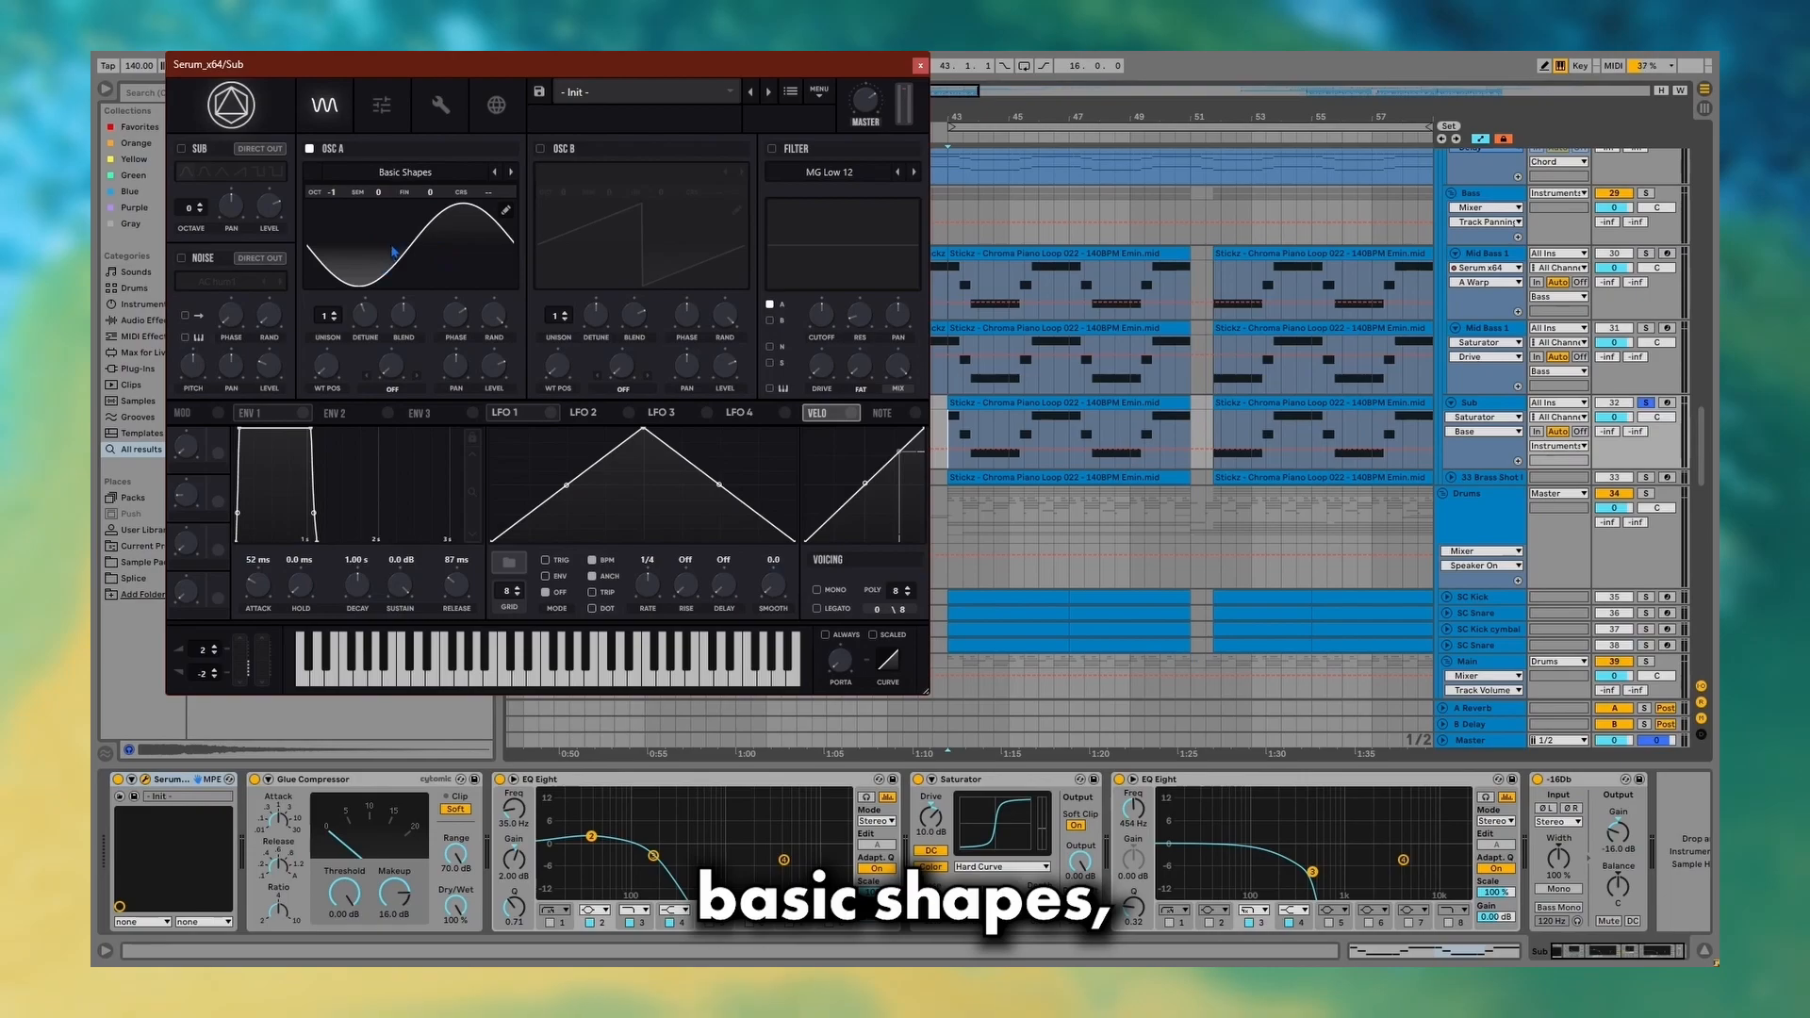
pyautogui.click(396, 108)
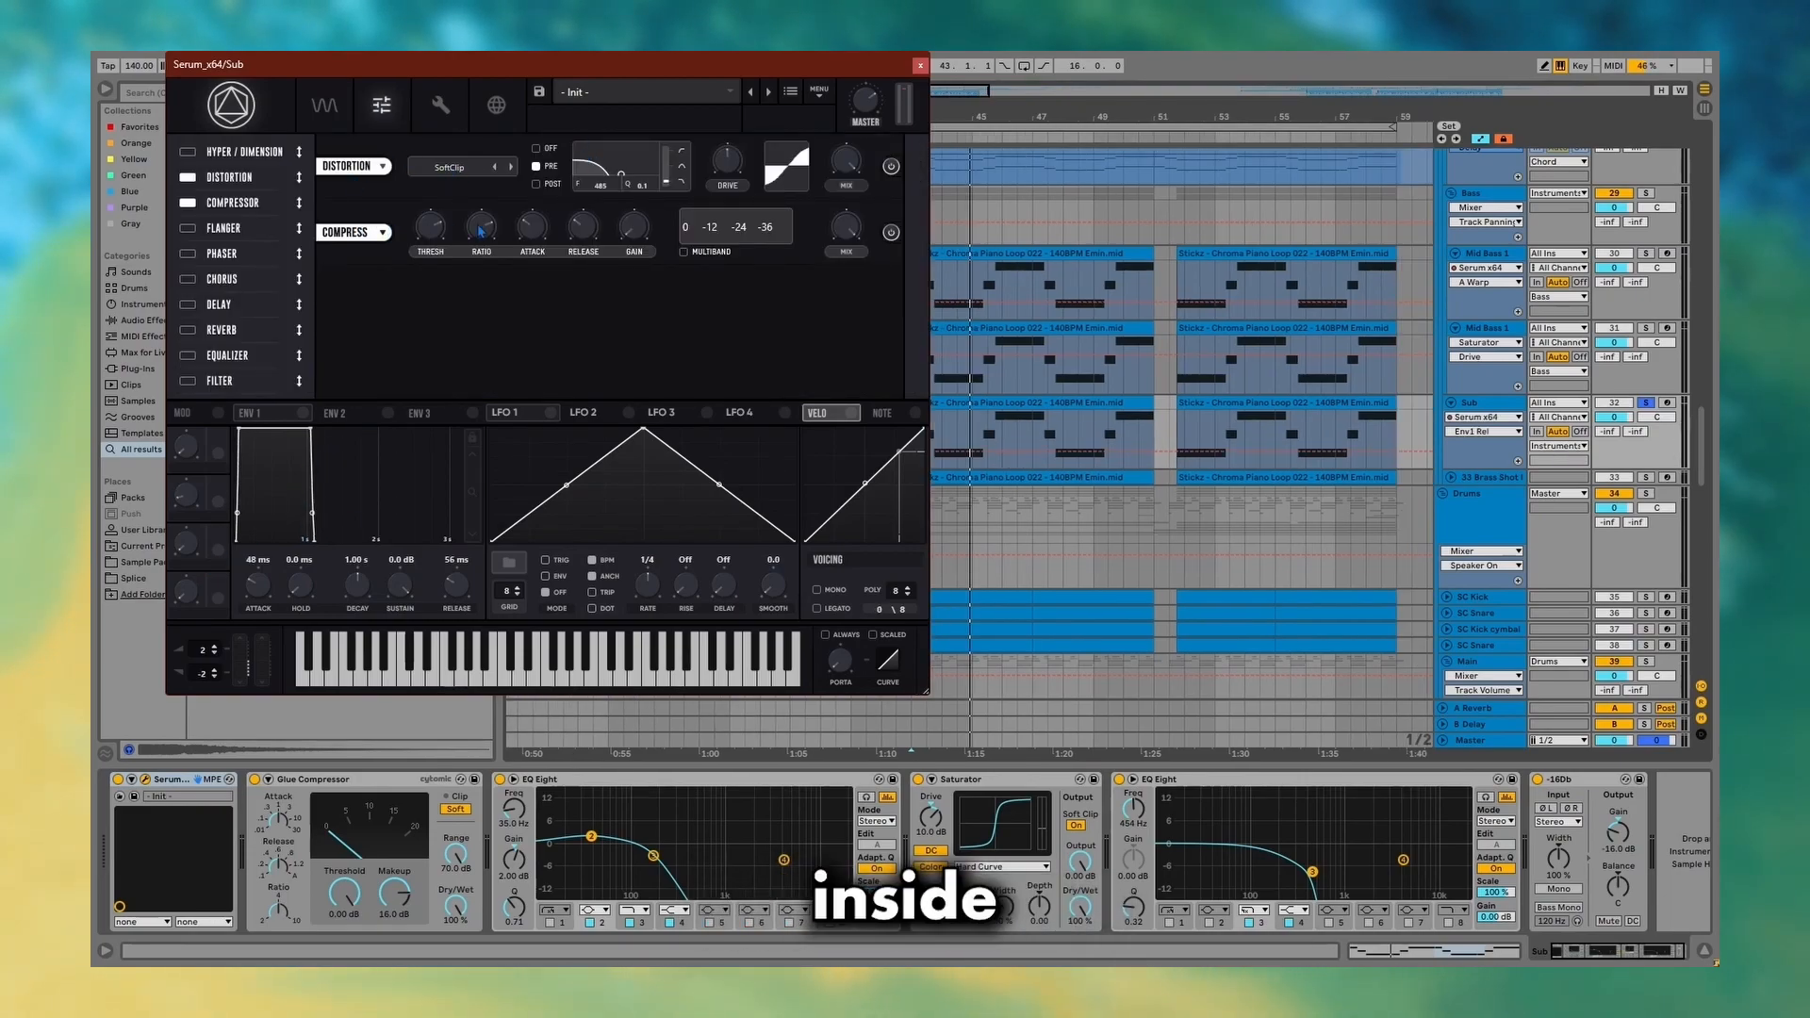
pyautogui.press('space')
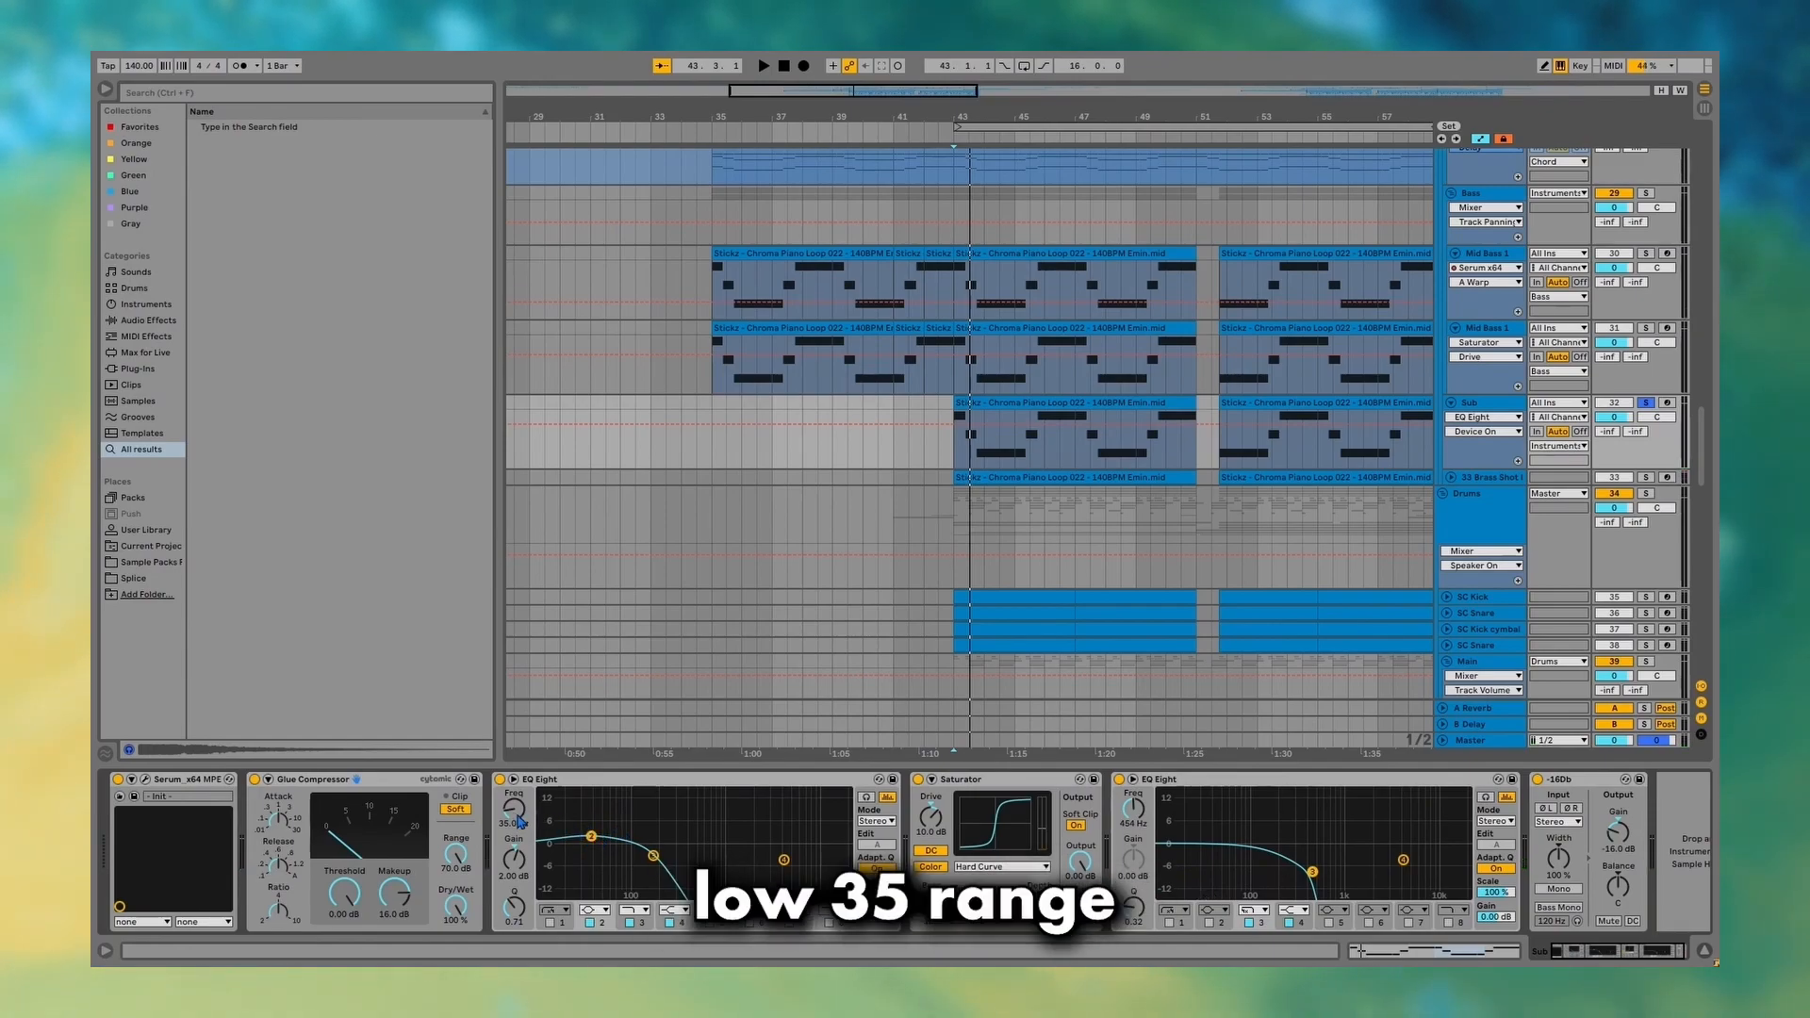
pyautogui.click(653, 856)
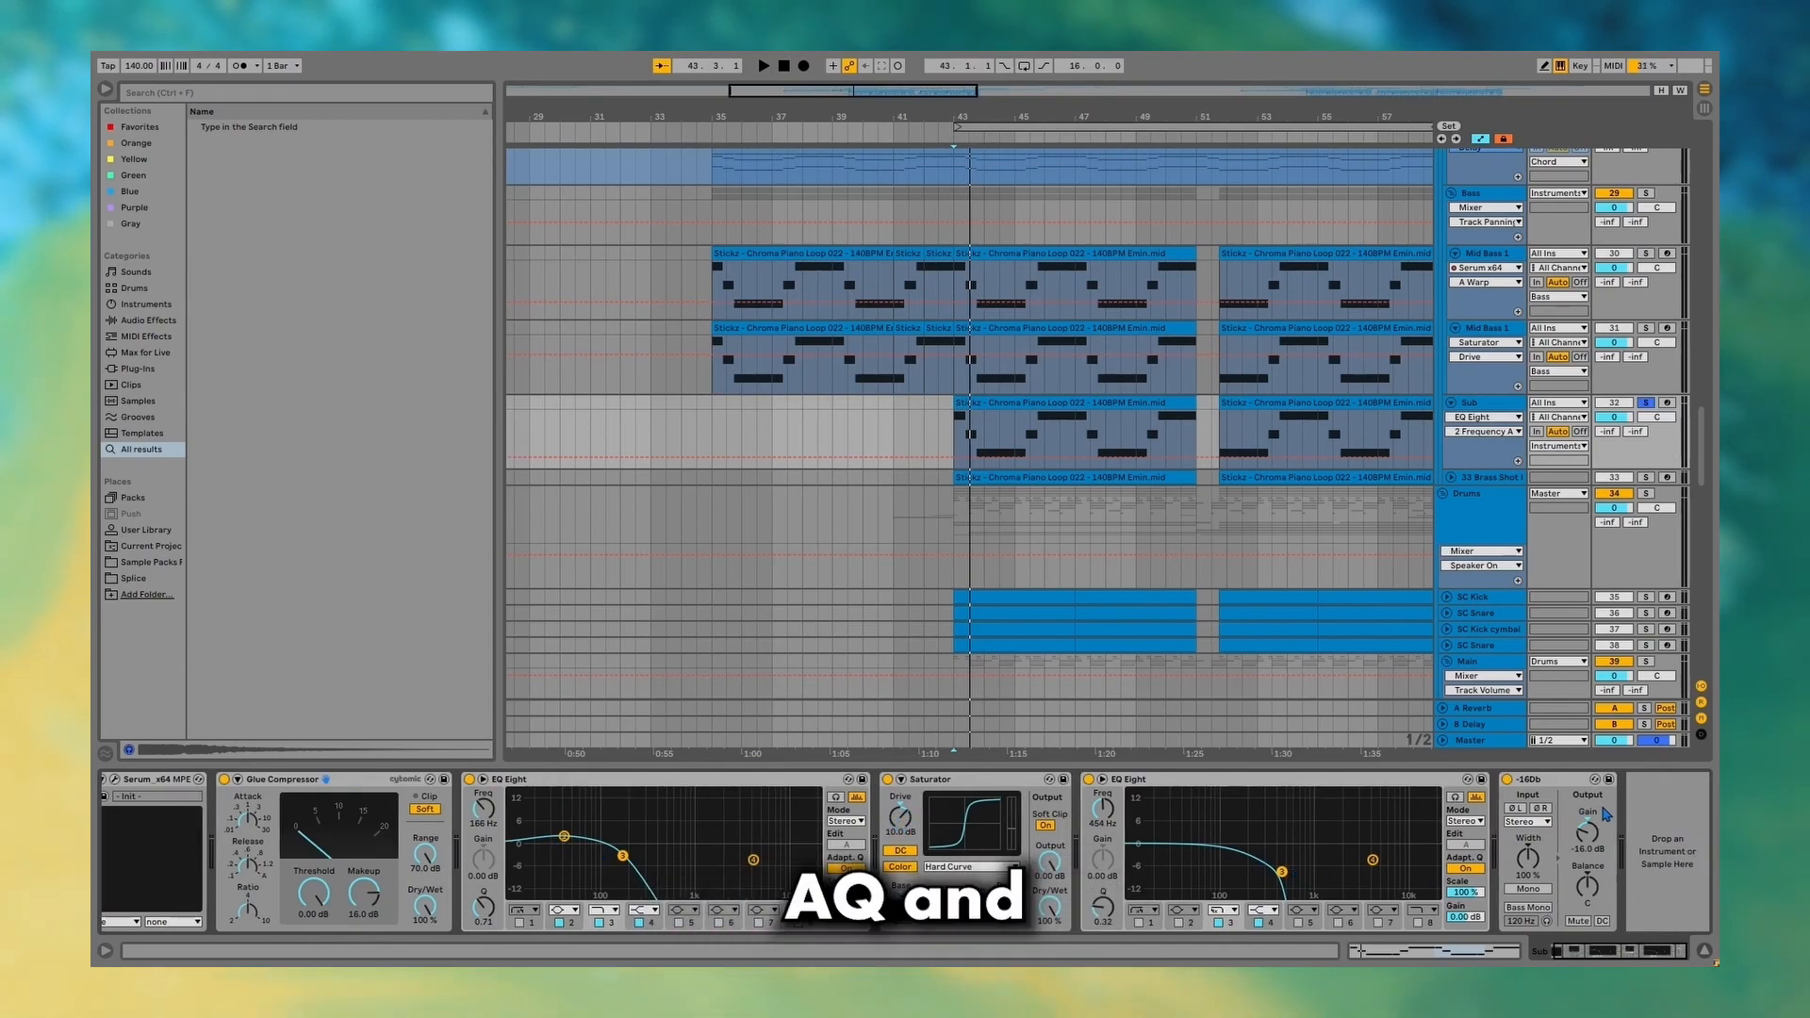
# Unfold, solo and play the brass shot track, and inspect the second EQ Eight's low cut and Fresh Air in its chain.
pyautogui.scroll(-3, 1459, 309)
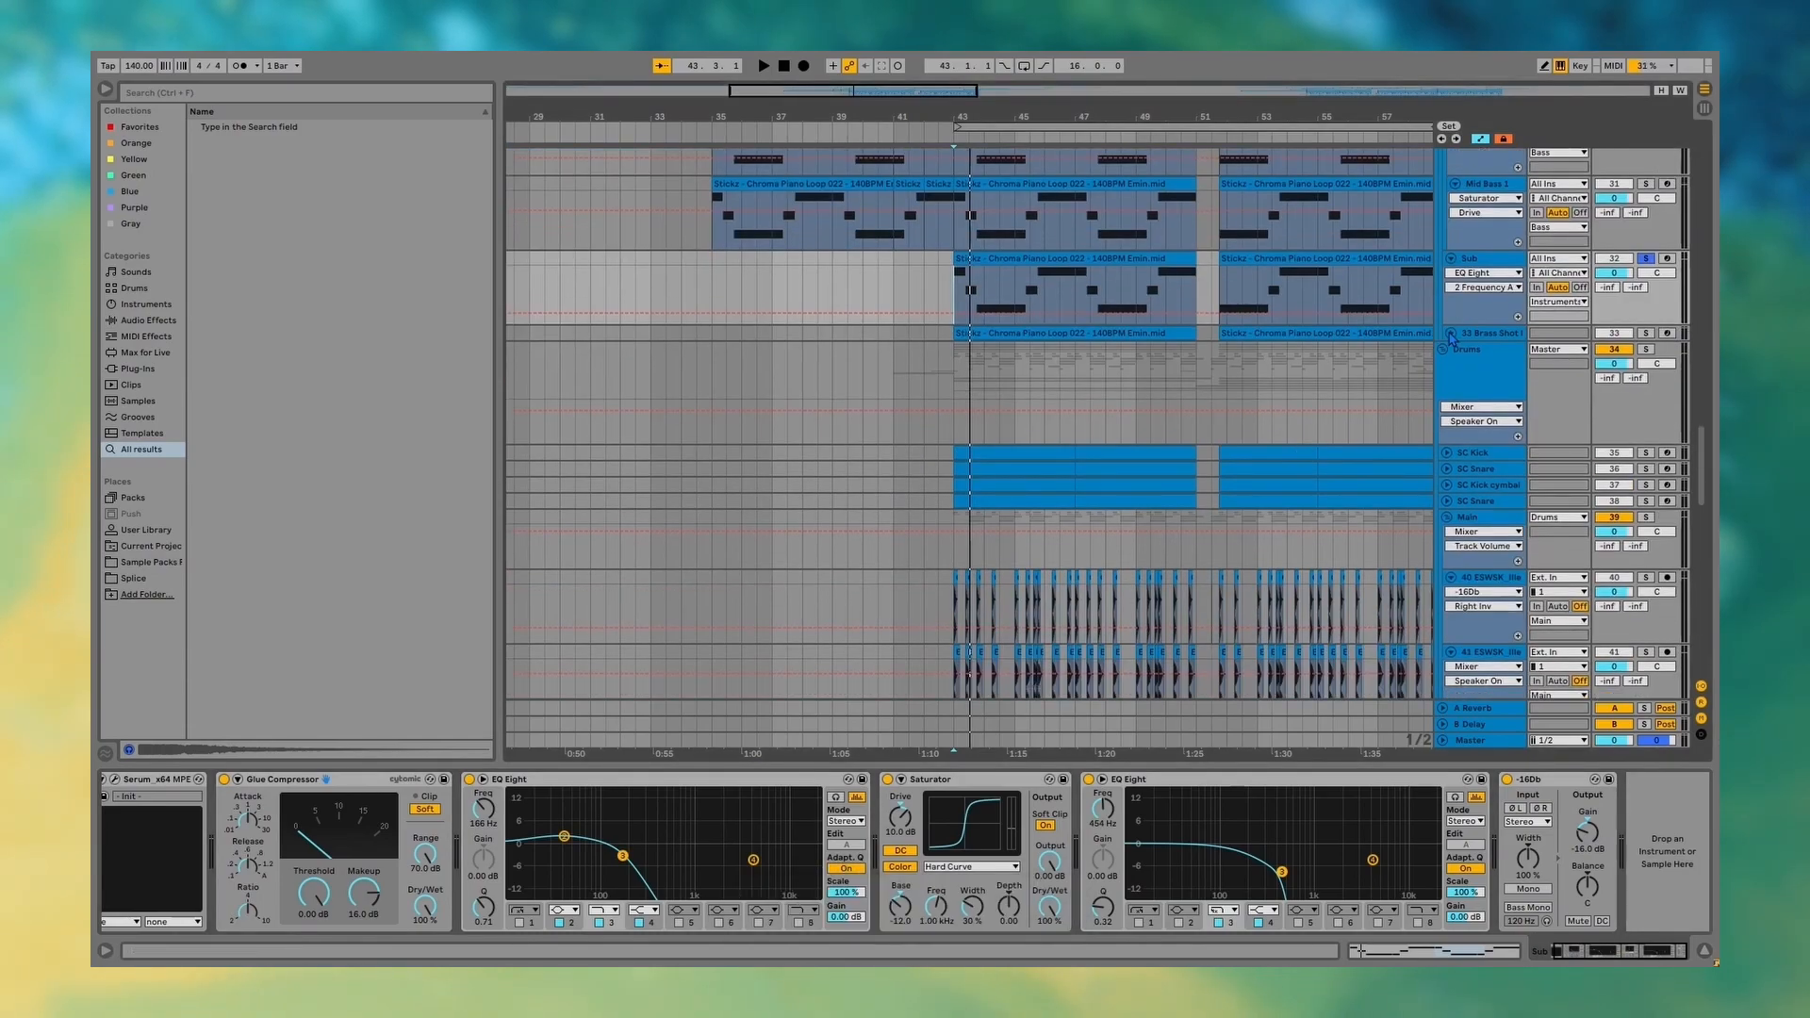
pyautogui.click(1450, 334)
pyautogui.click(1644, 334)
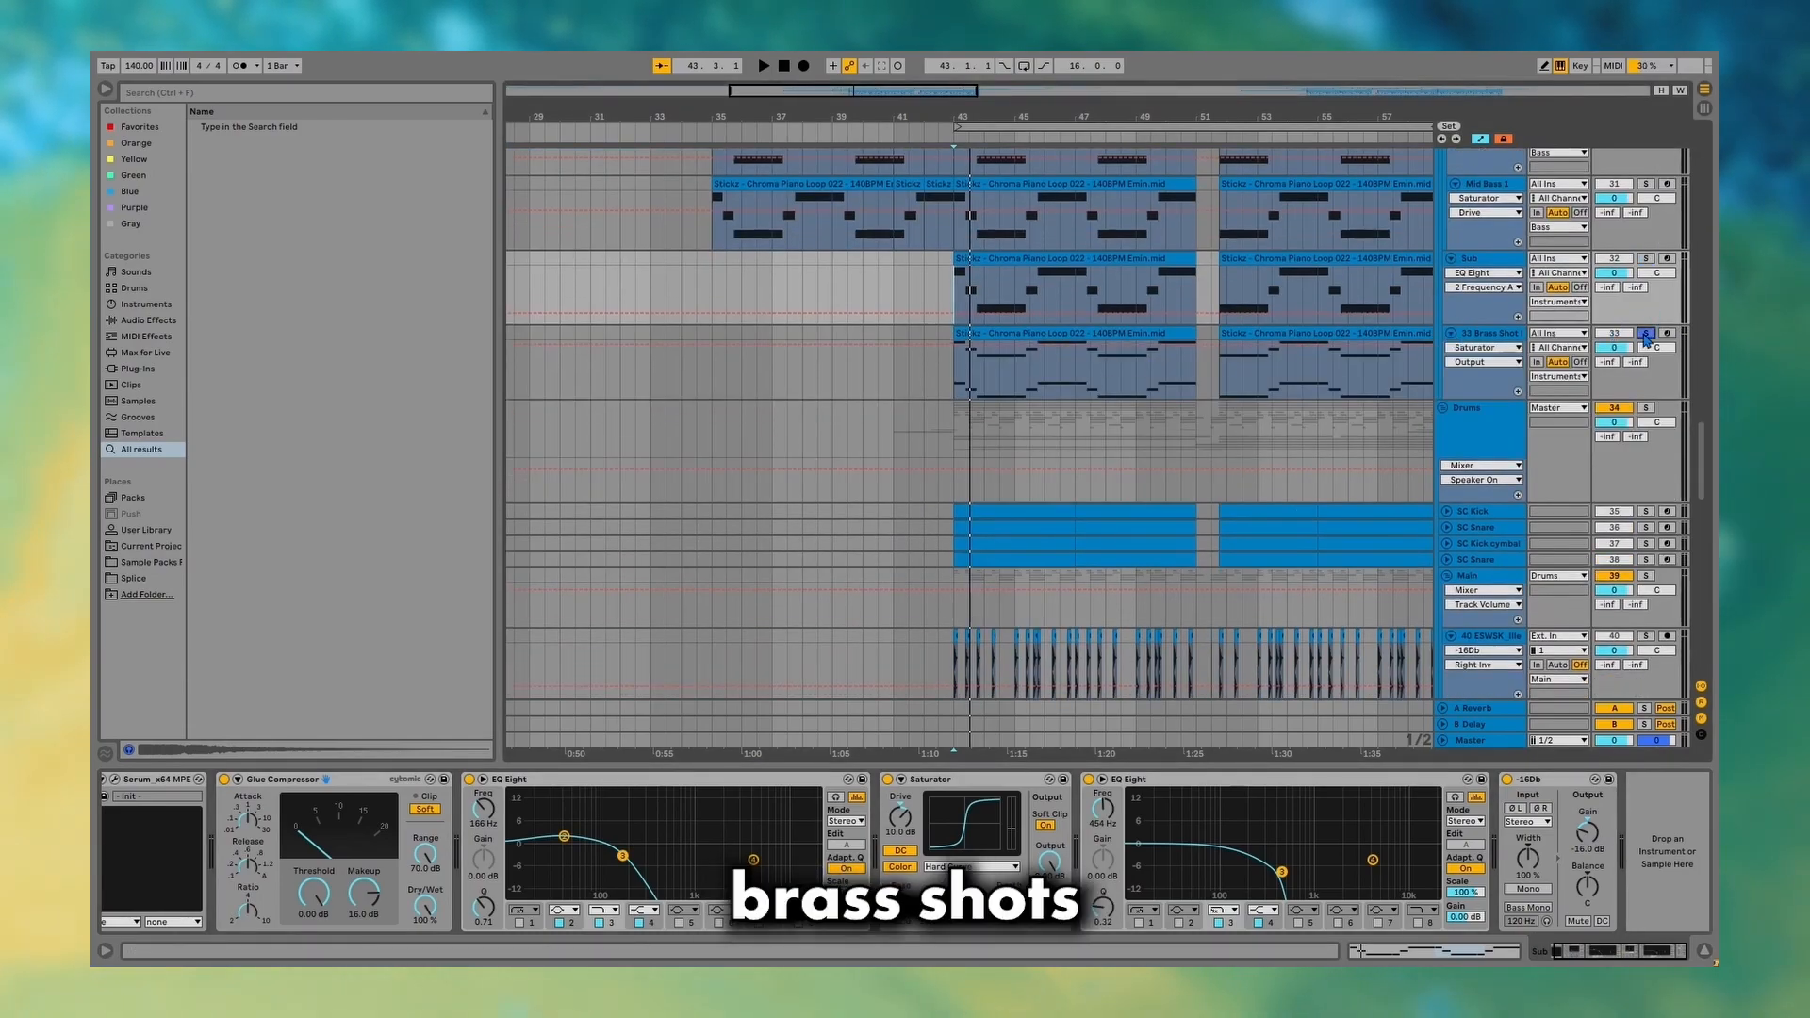
pyautogui.press('space')
pyautogui.click(1502, 342)
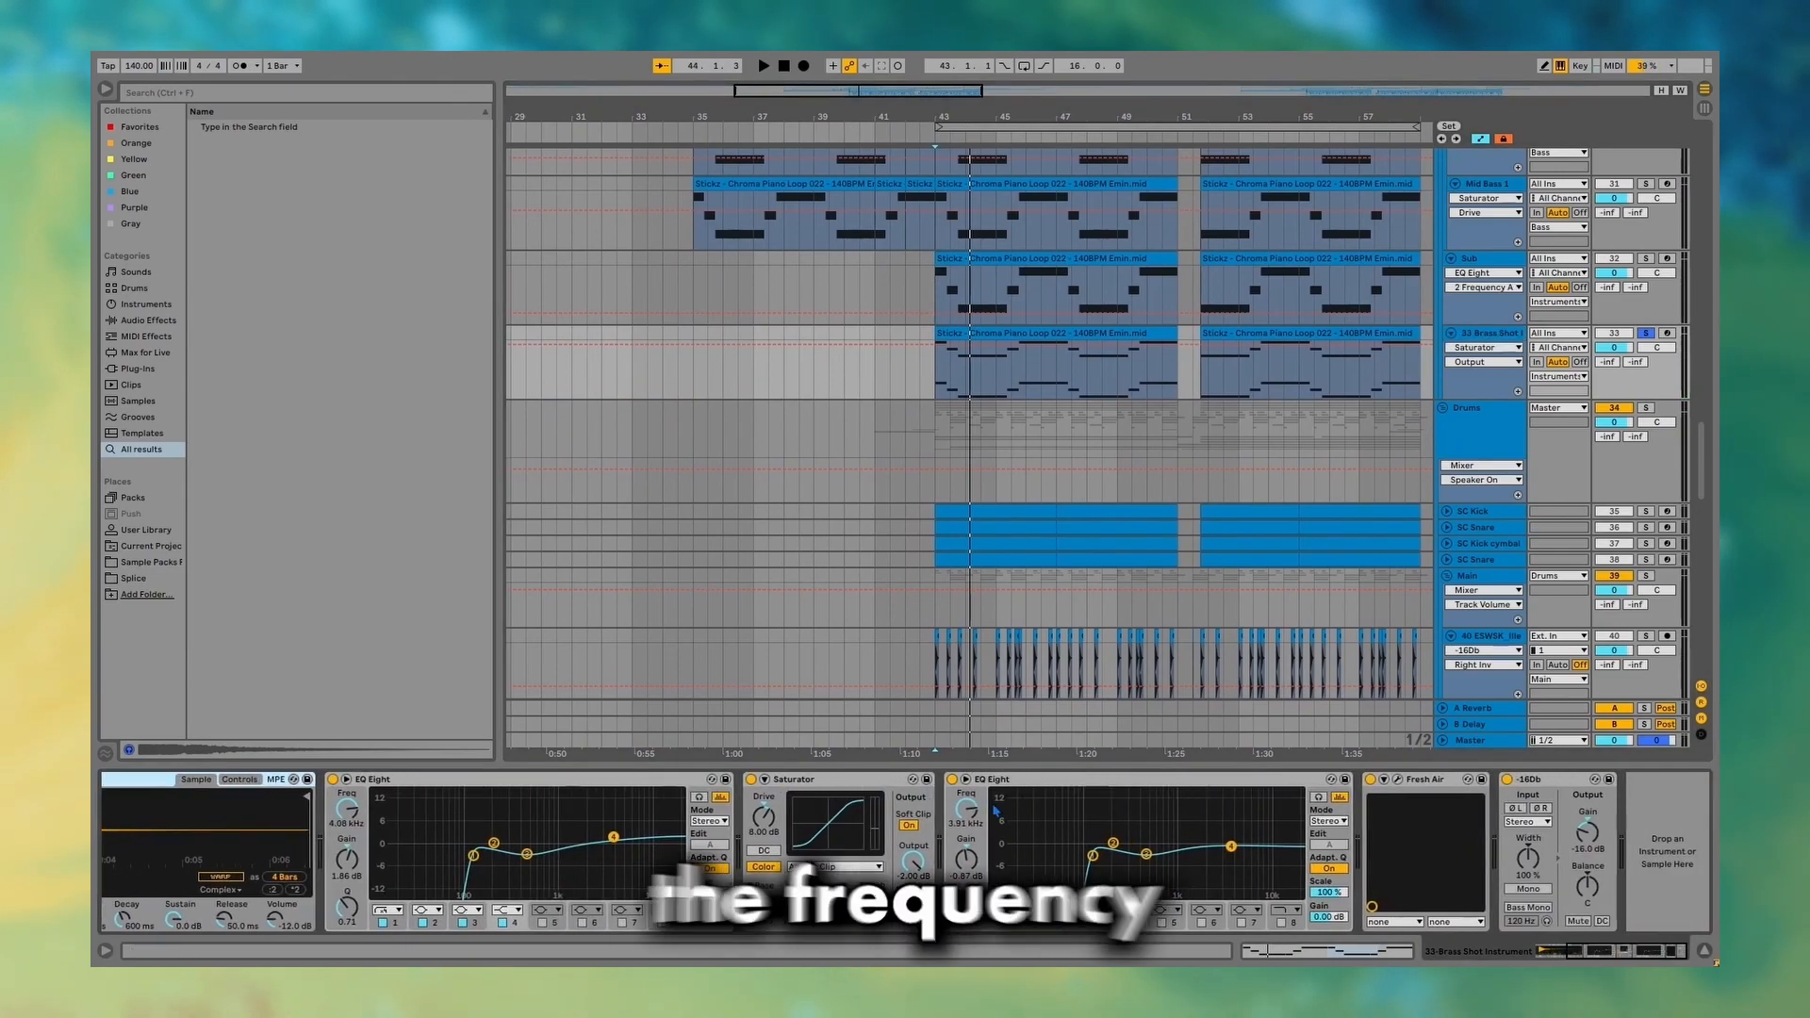
pyautogui.click(1093, 857)
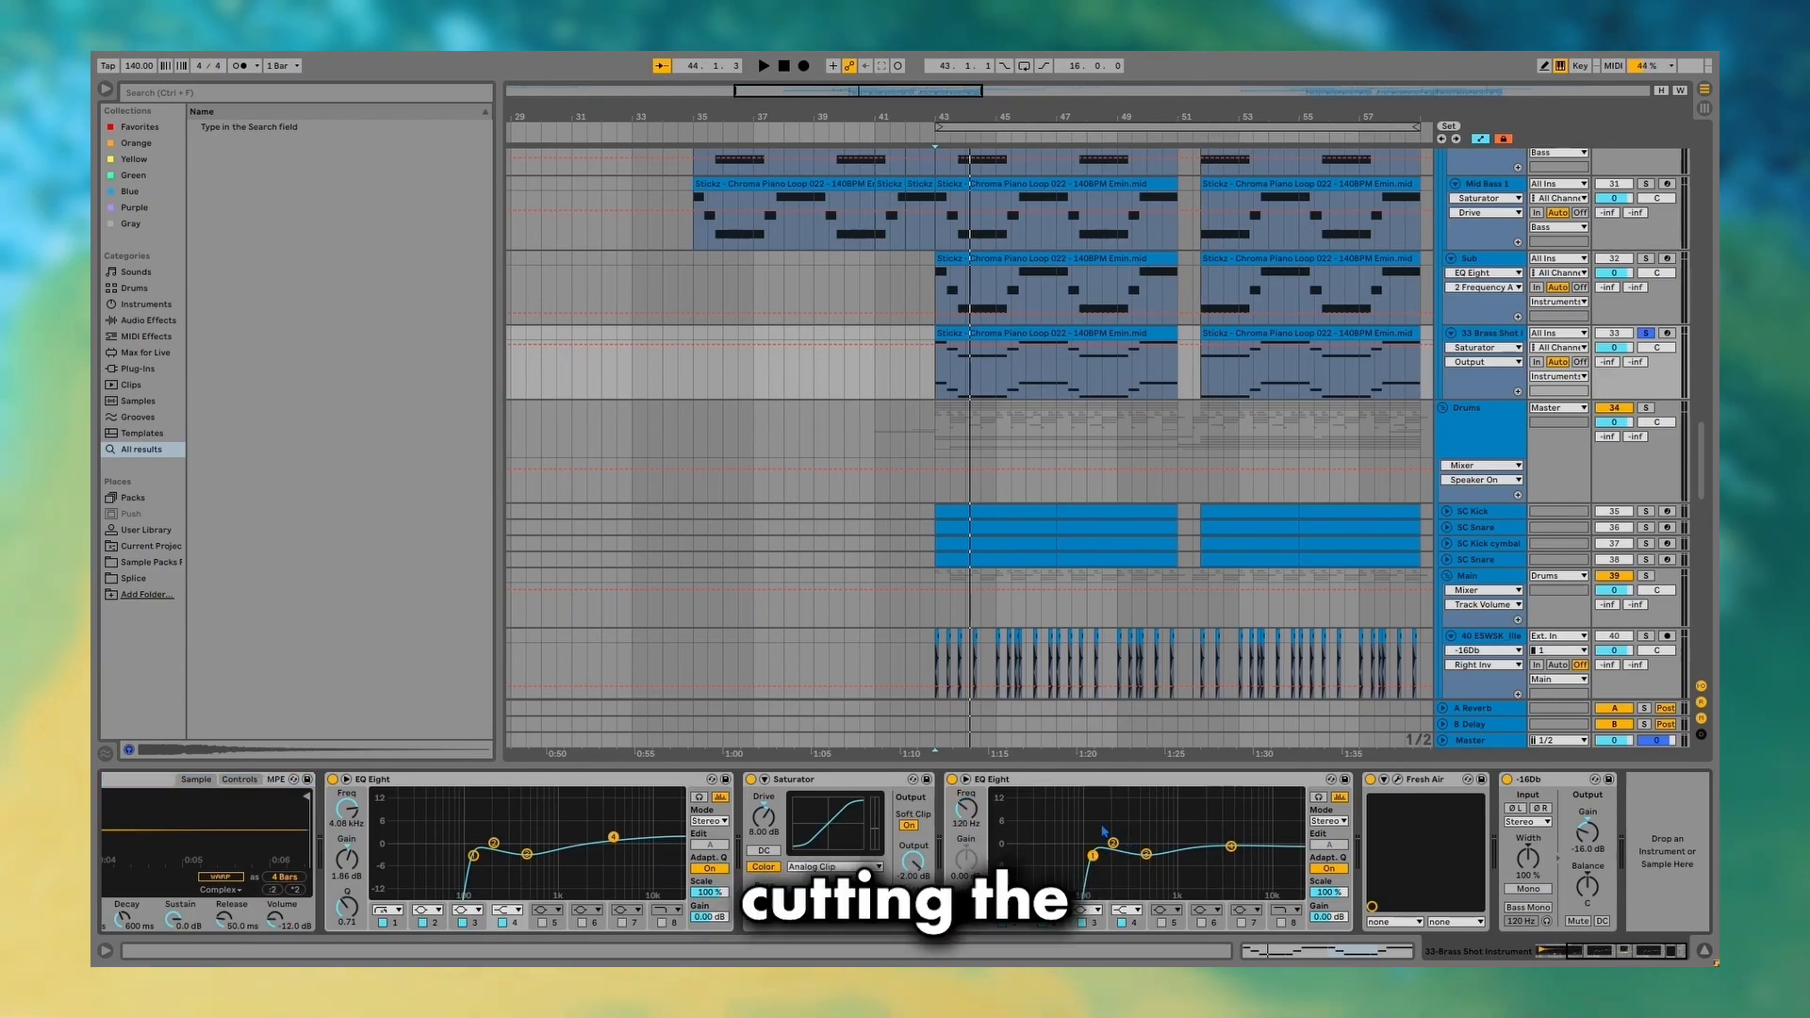
pyautogui.click(1398, 780)
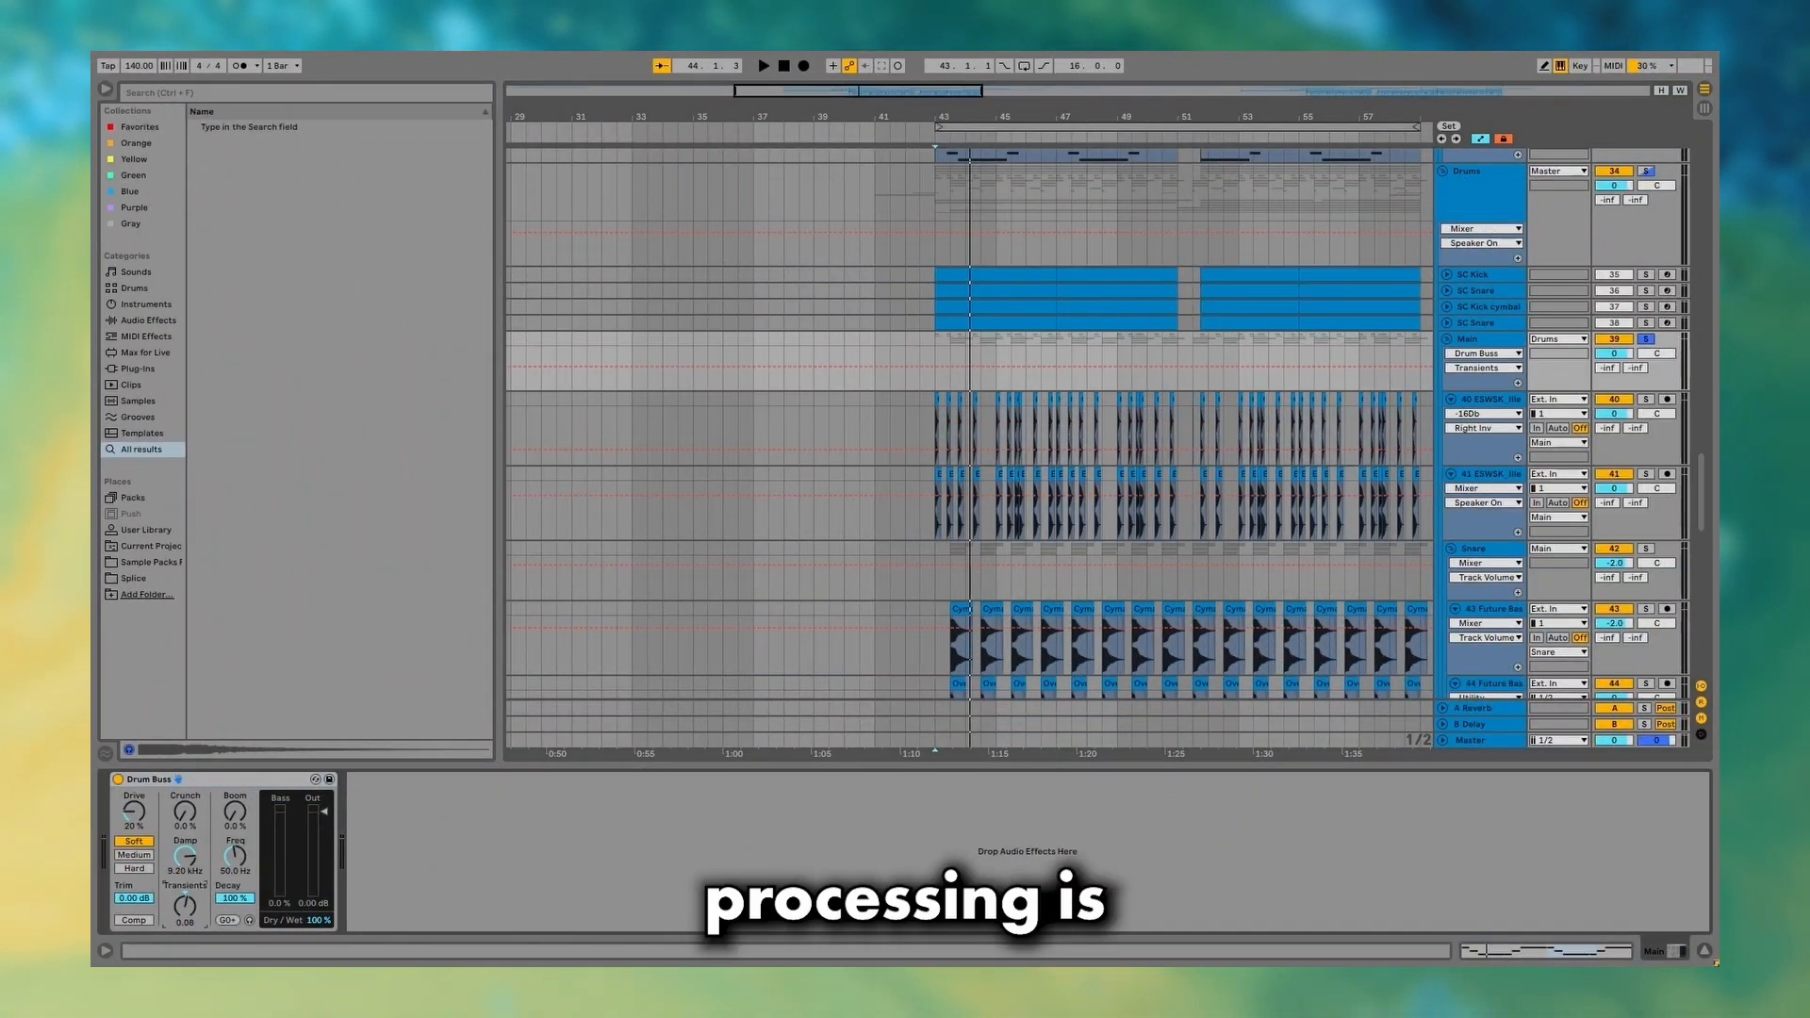
# Try out the Transients and Boom amounts of the Drum Buss on the Main drum group.
pyautogui.moveTo(185, 906); pyautogui.dragTo(185, 837)
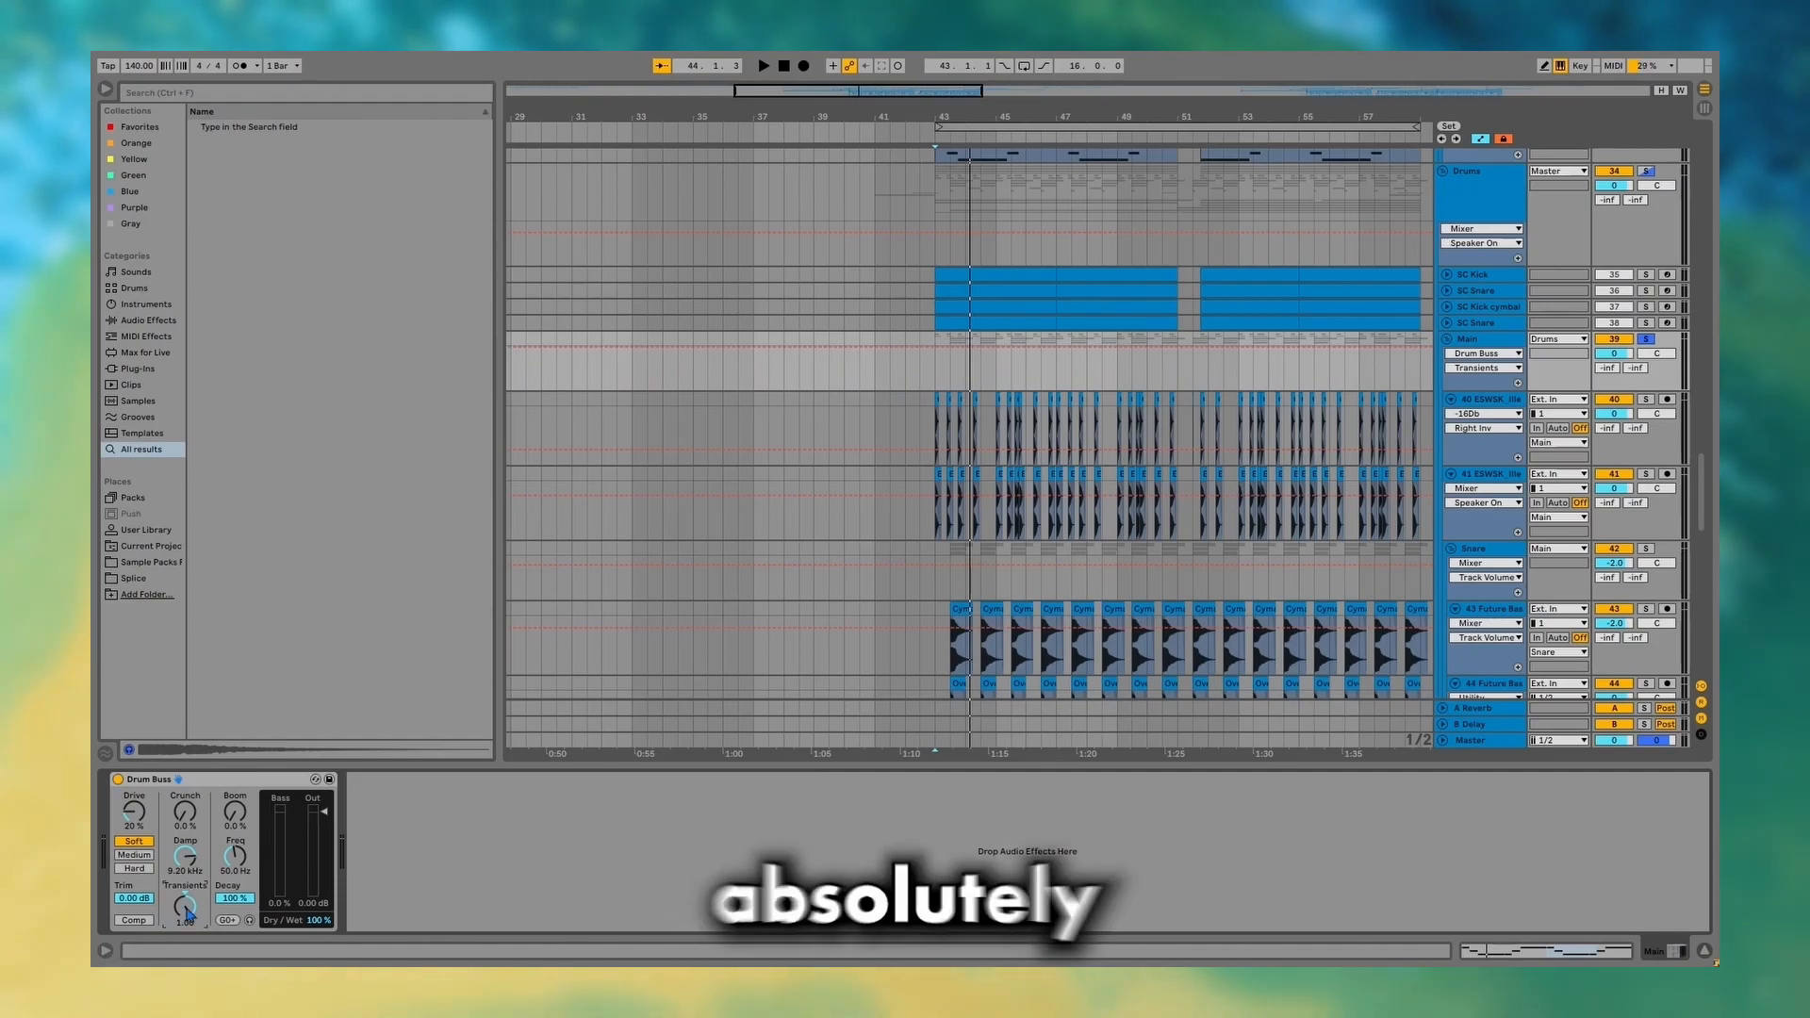
pyautogui.moveTo(201, 911); pyautogui.dragTo(201, 966)
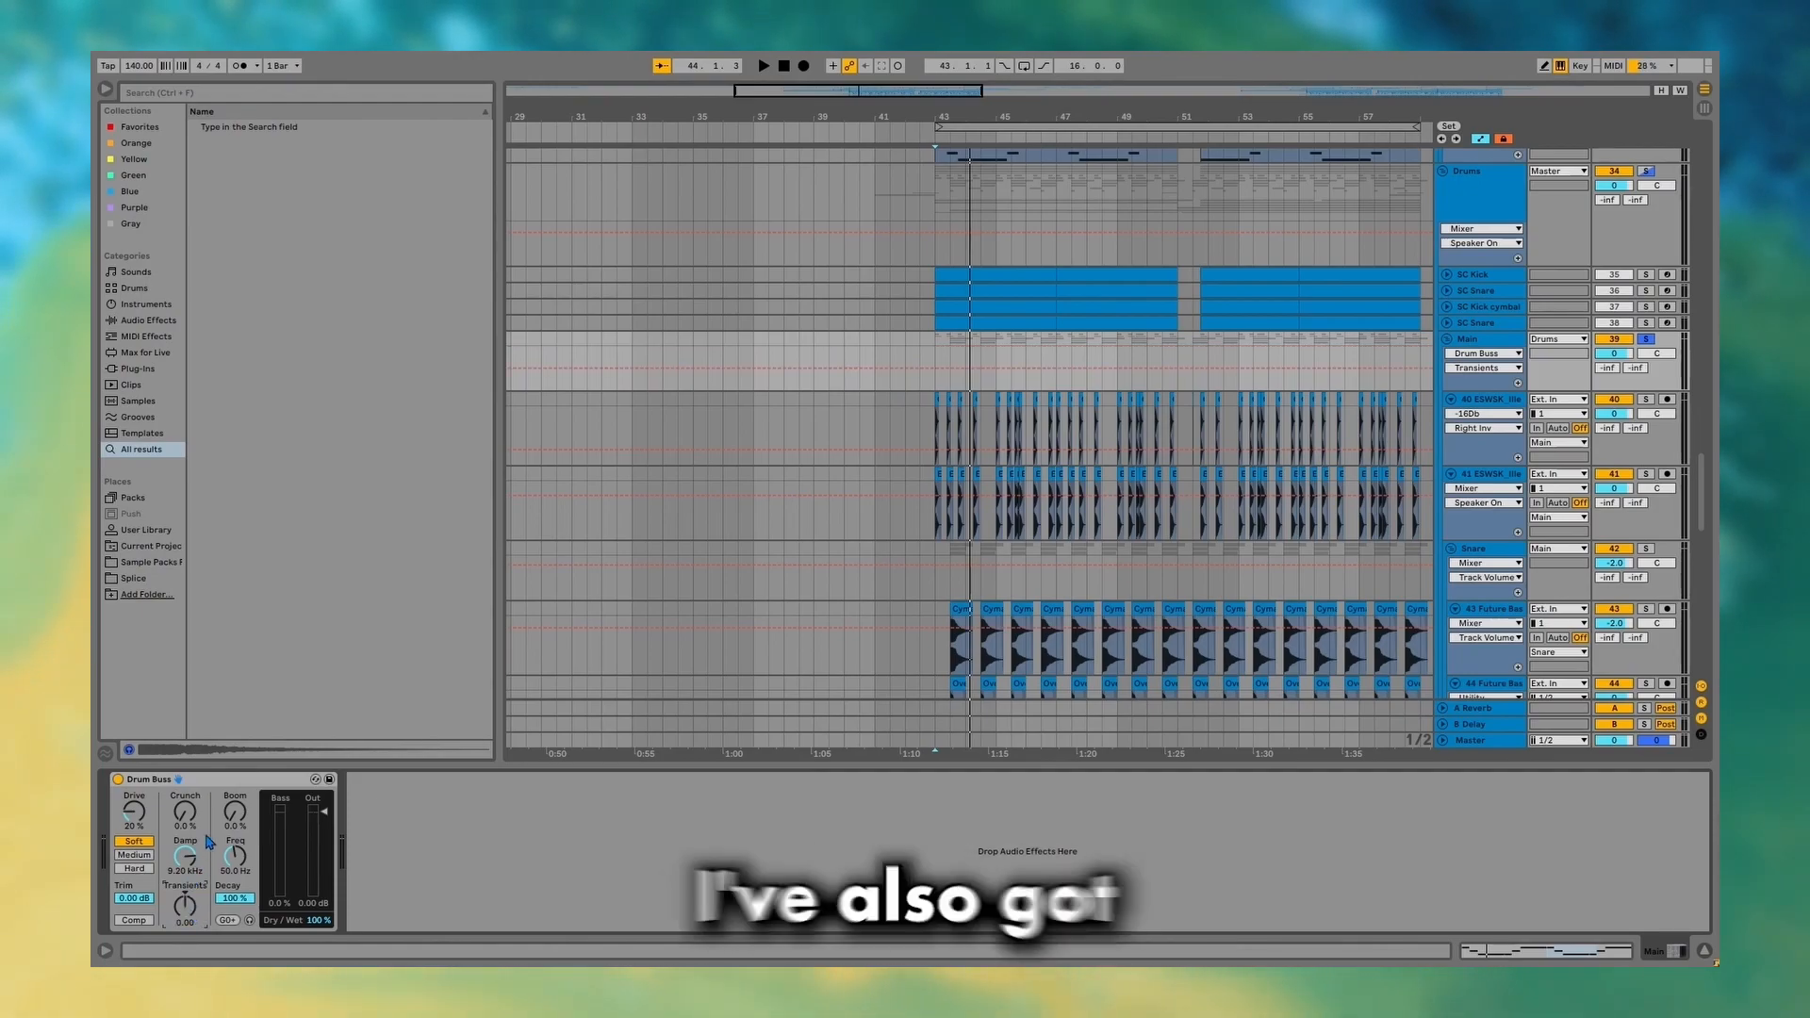
pyautogui.moveTo(234, 812)
pyautogui.mouseDown()
pyautogui.moveTo(234, 784)
pyautogui.moveTo(235, 811)
pyautogui.mouseUp()
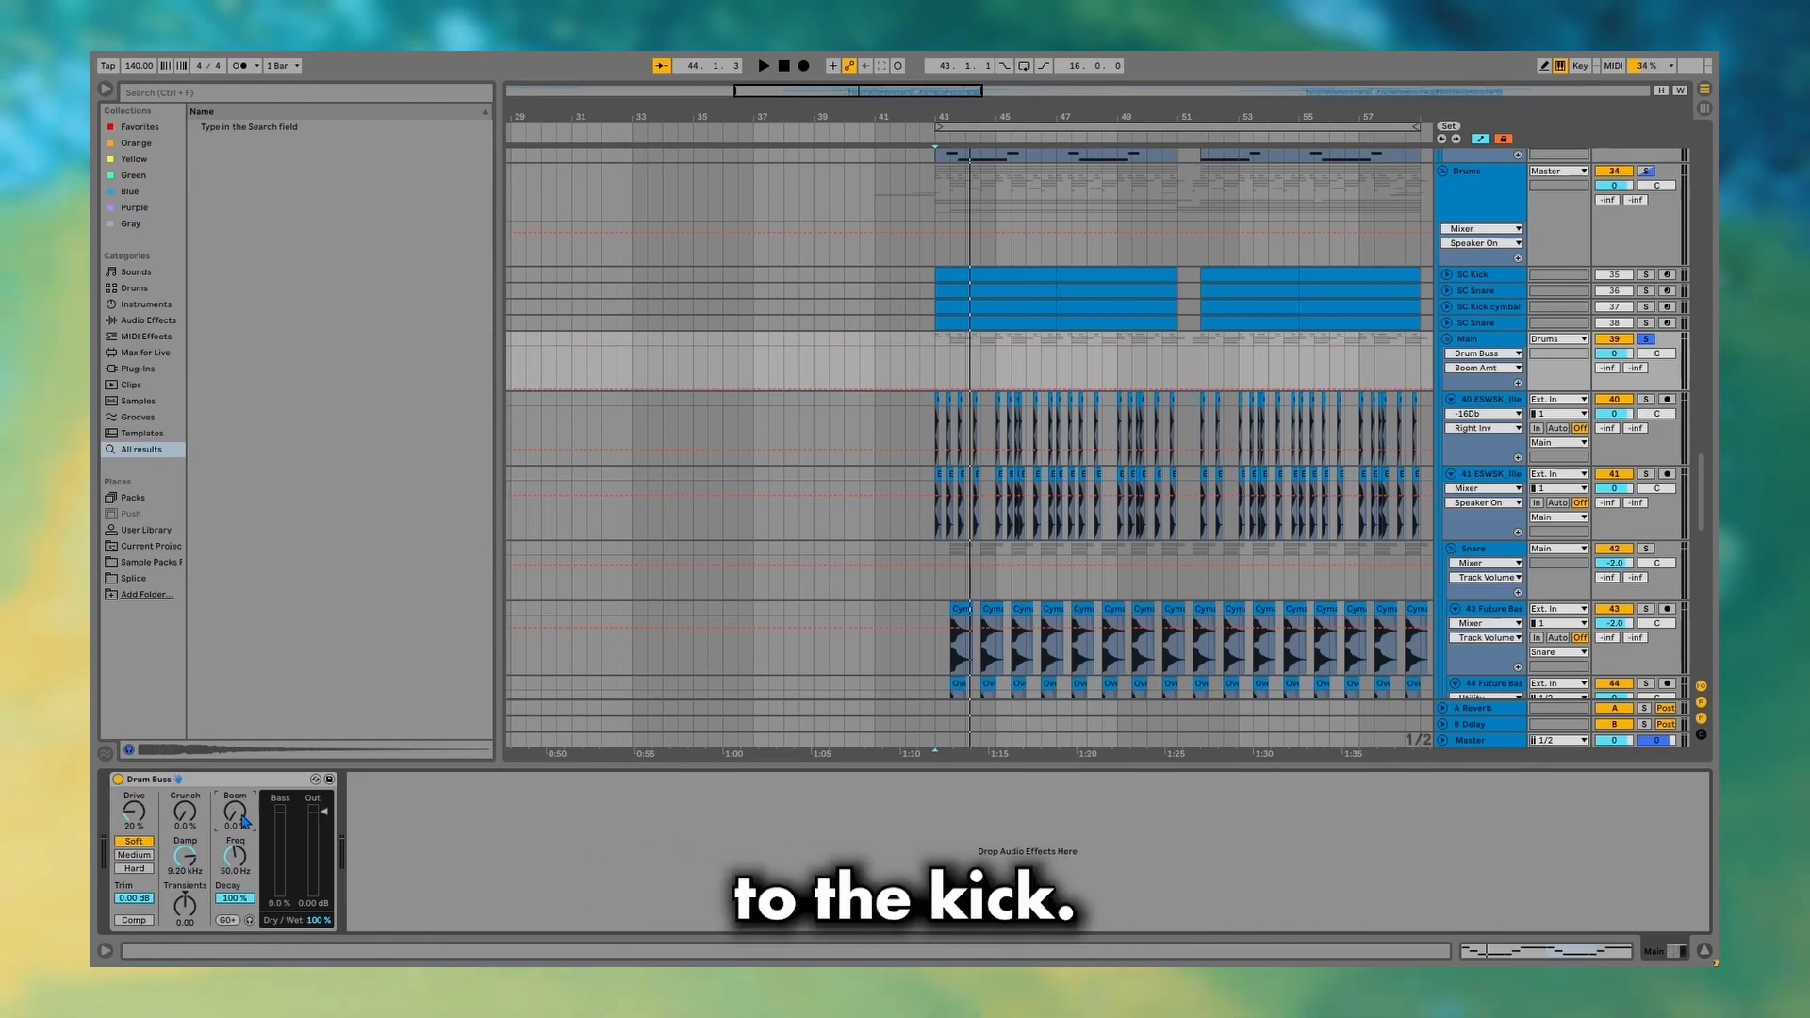
# Show the device chains of the two kick layers from bar 43 and play their overlapping clips up close.
pyautogui.scroll(5, 1129, 369)
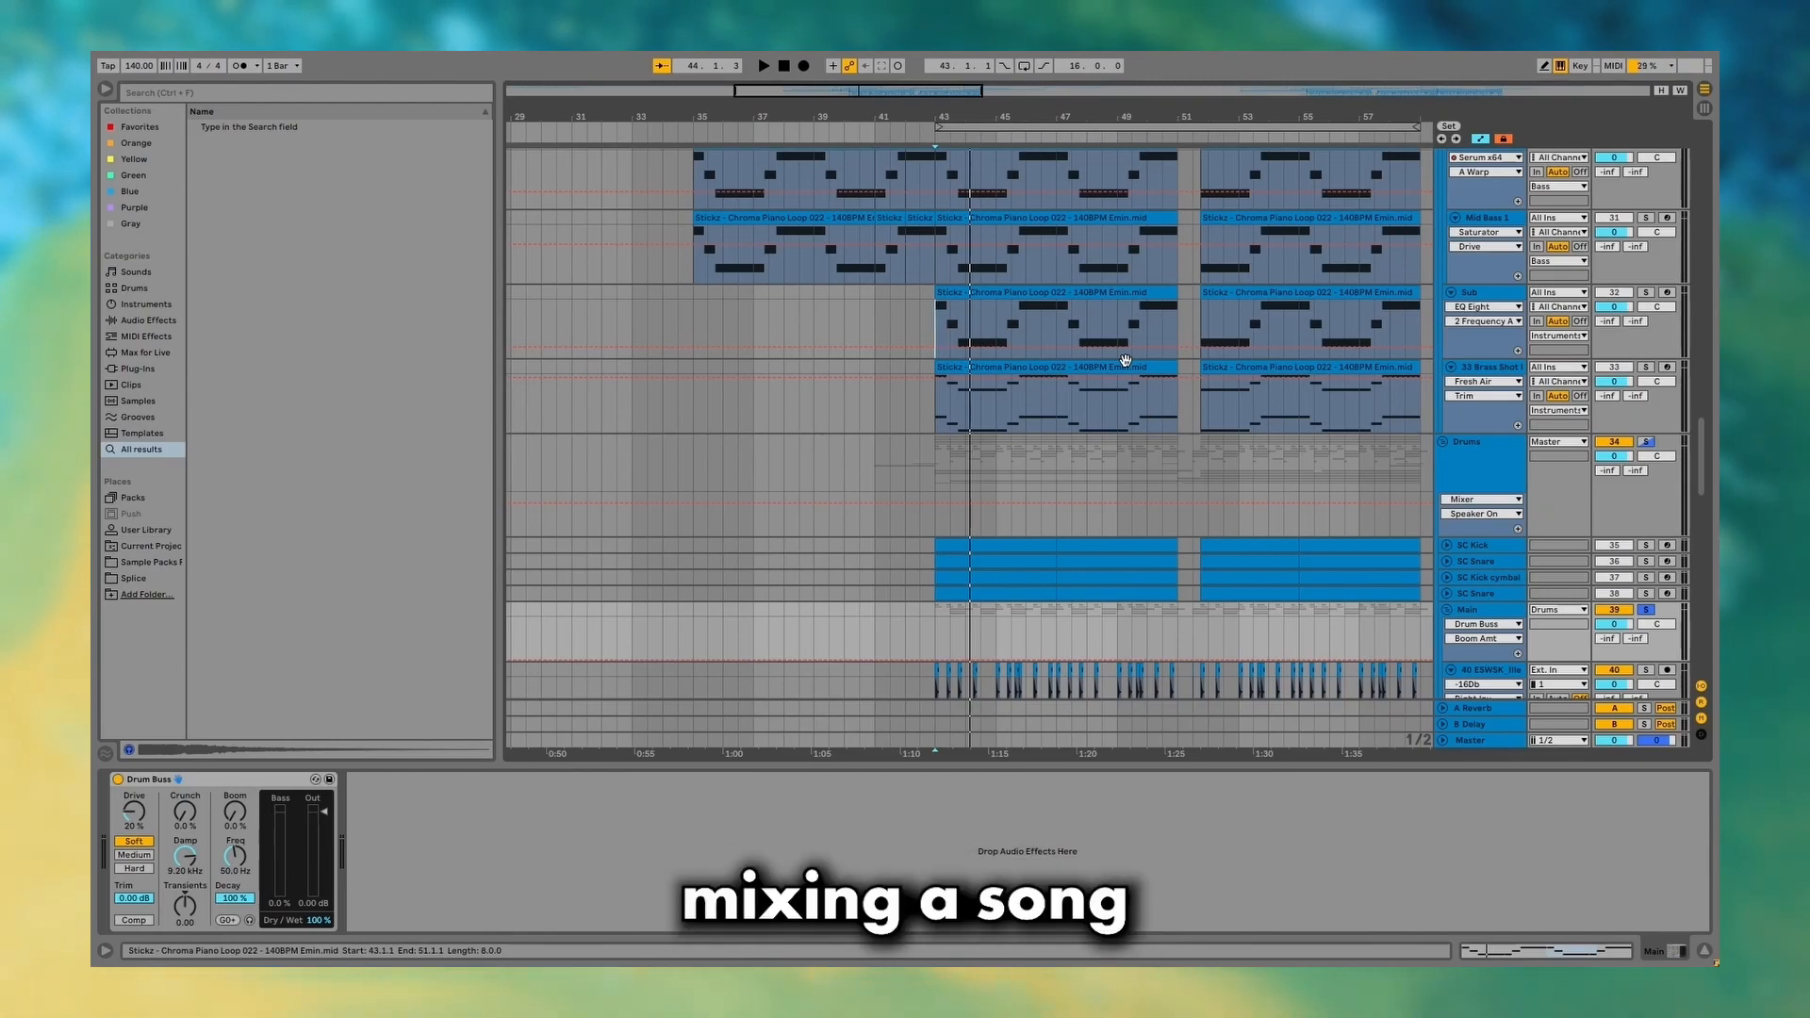
pyautogui.scroll(-5, 1445, 424)
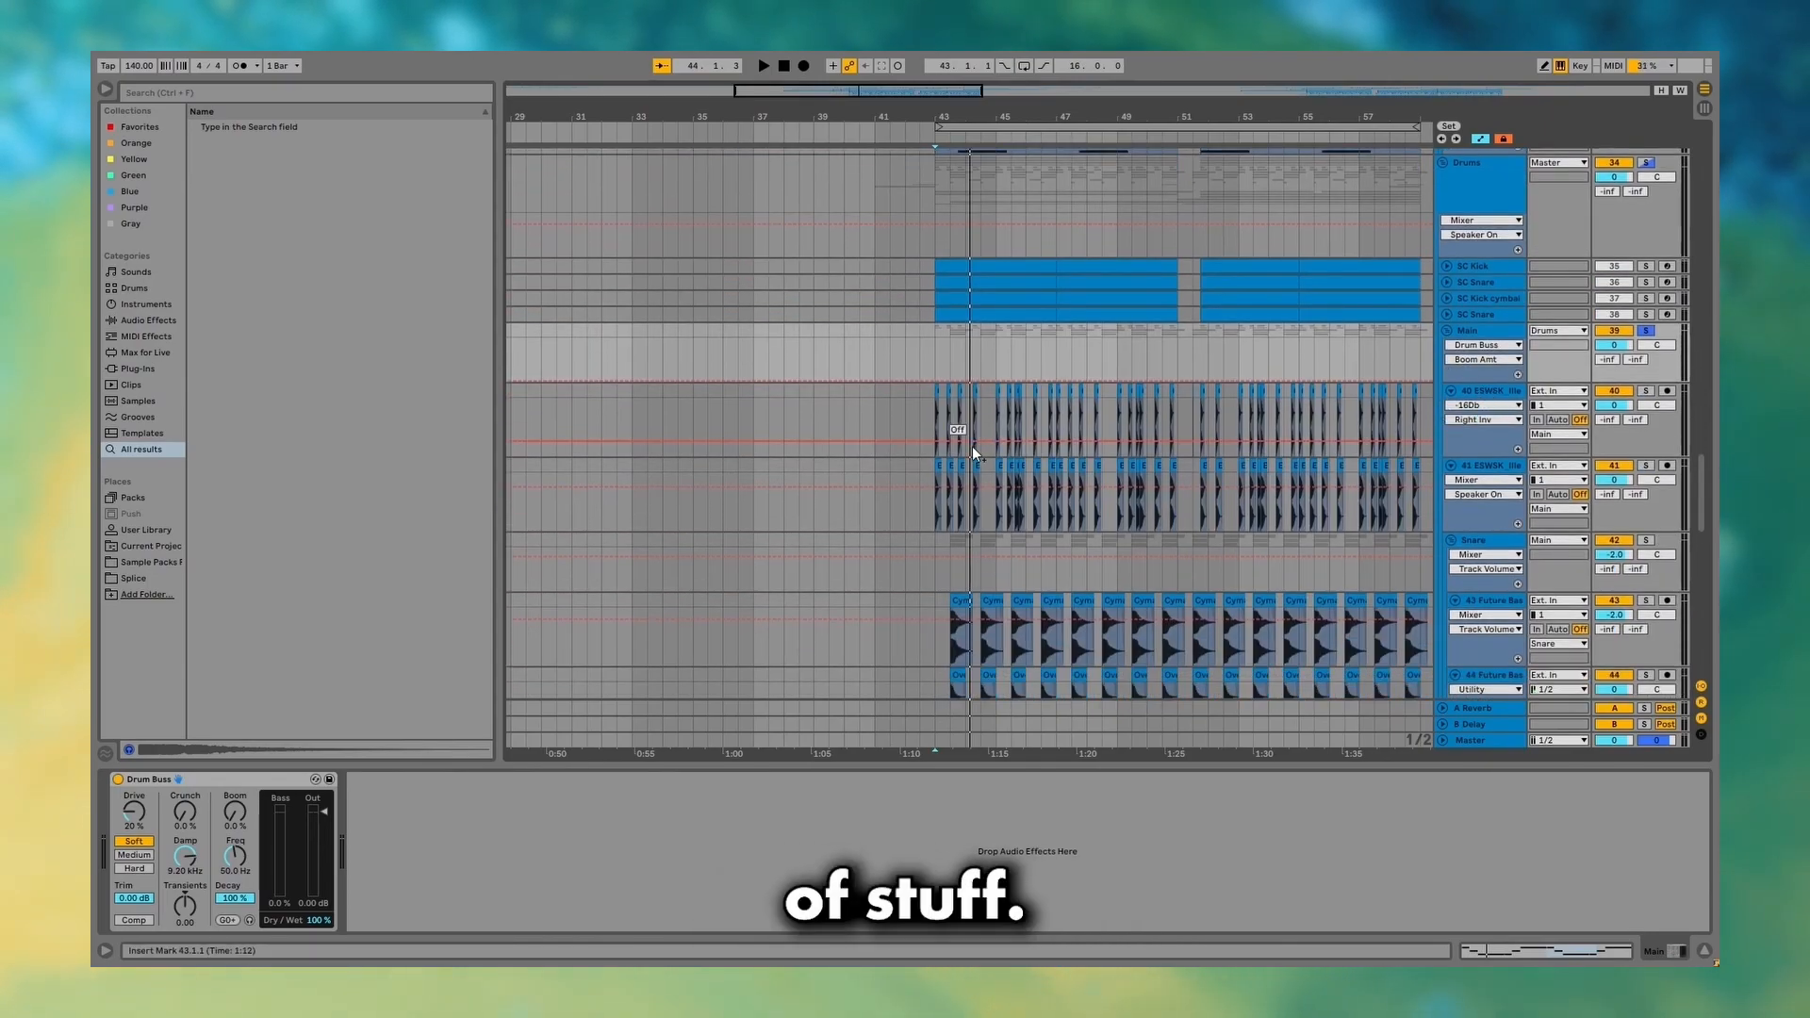
pyautogui.scroll(5, 971, 445)
pyautogui.click(779, 432)
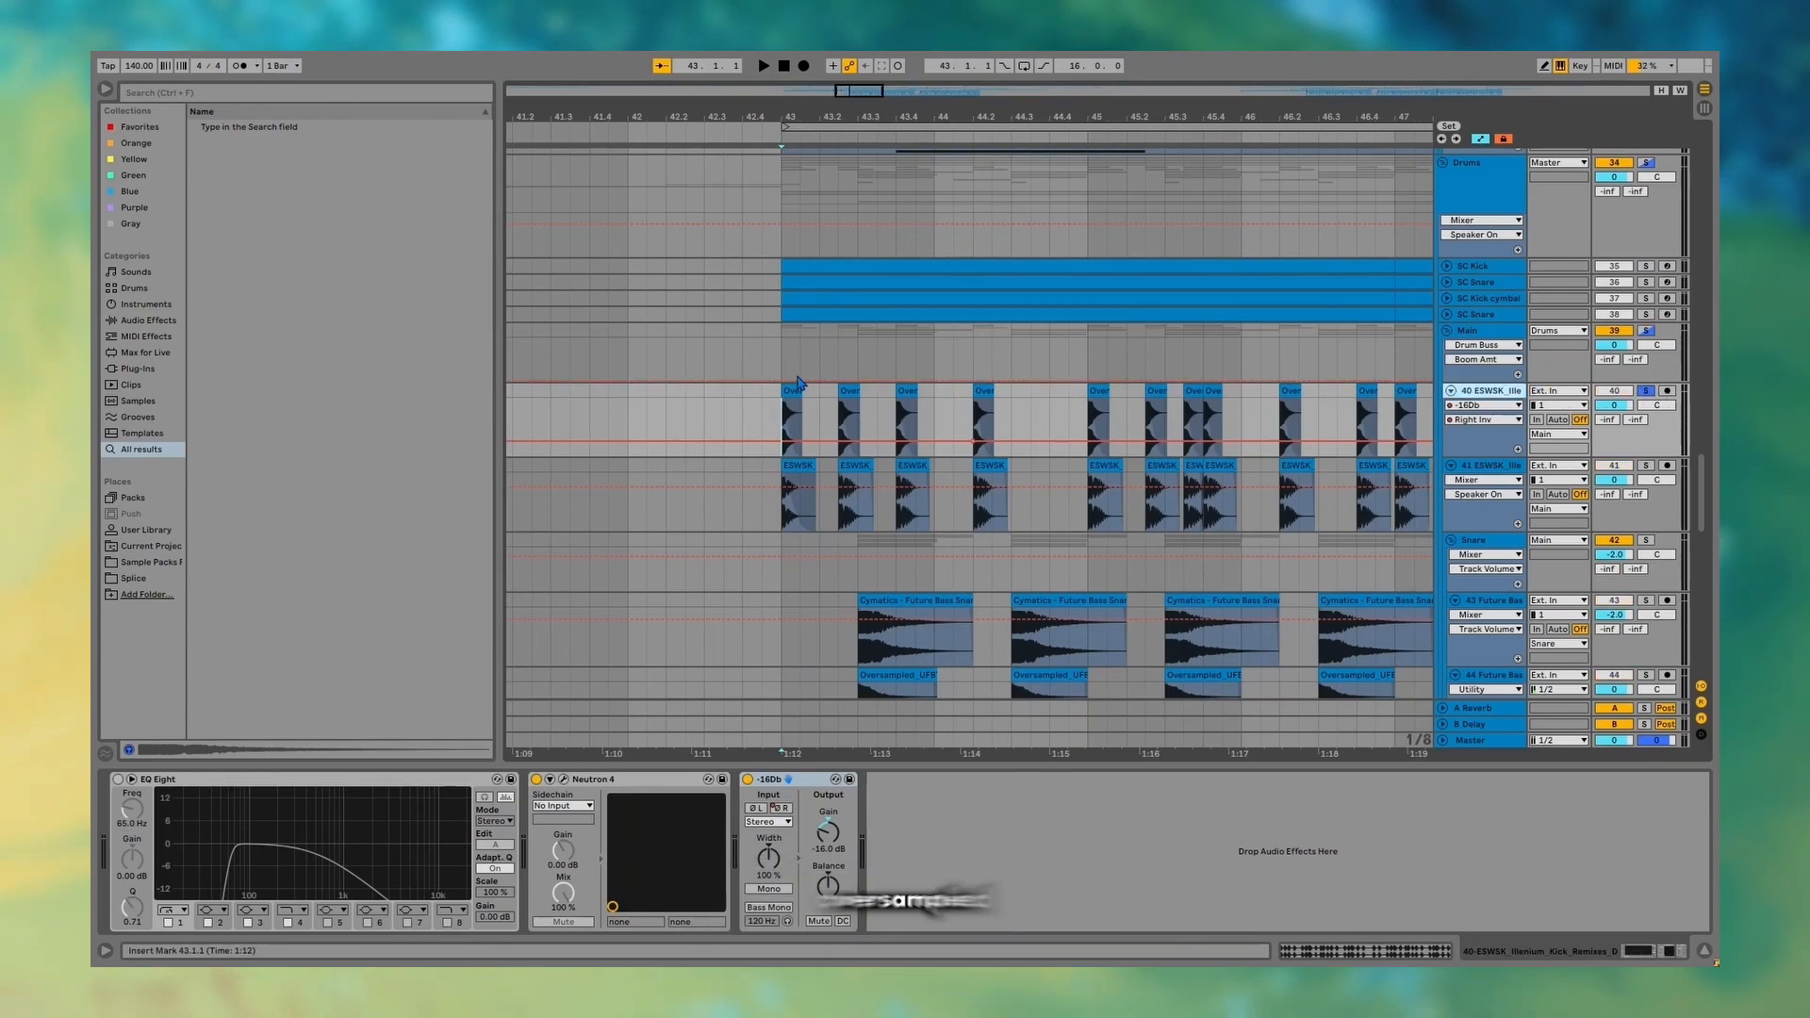
pyautogui.click(897, 471)
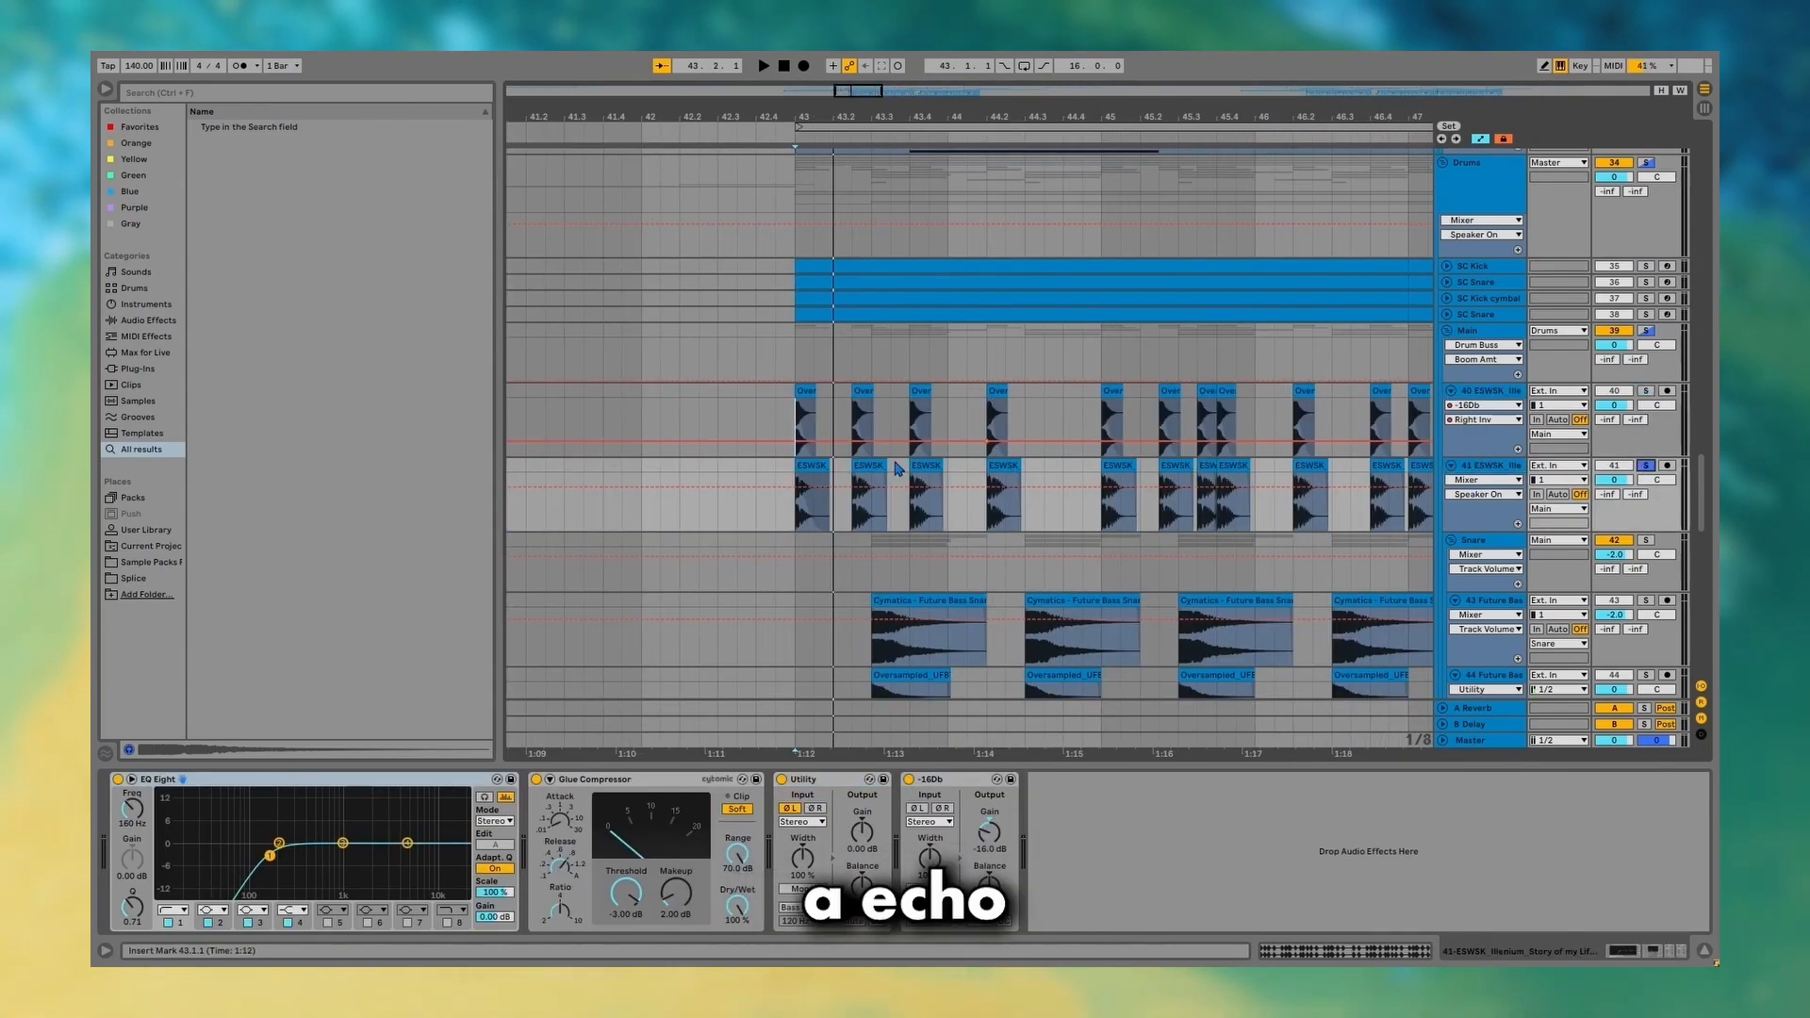
pyautogui.scroll(6, 779, 514)
pyautogui.press('space')
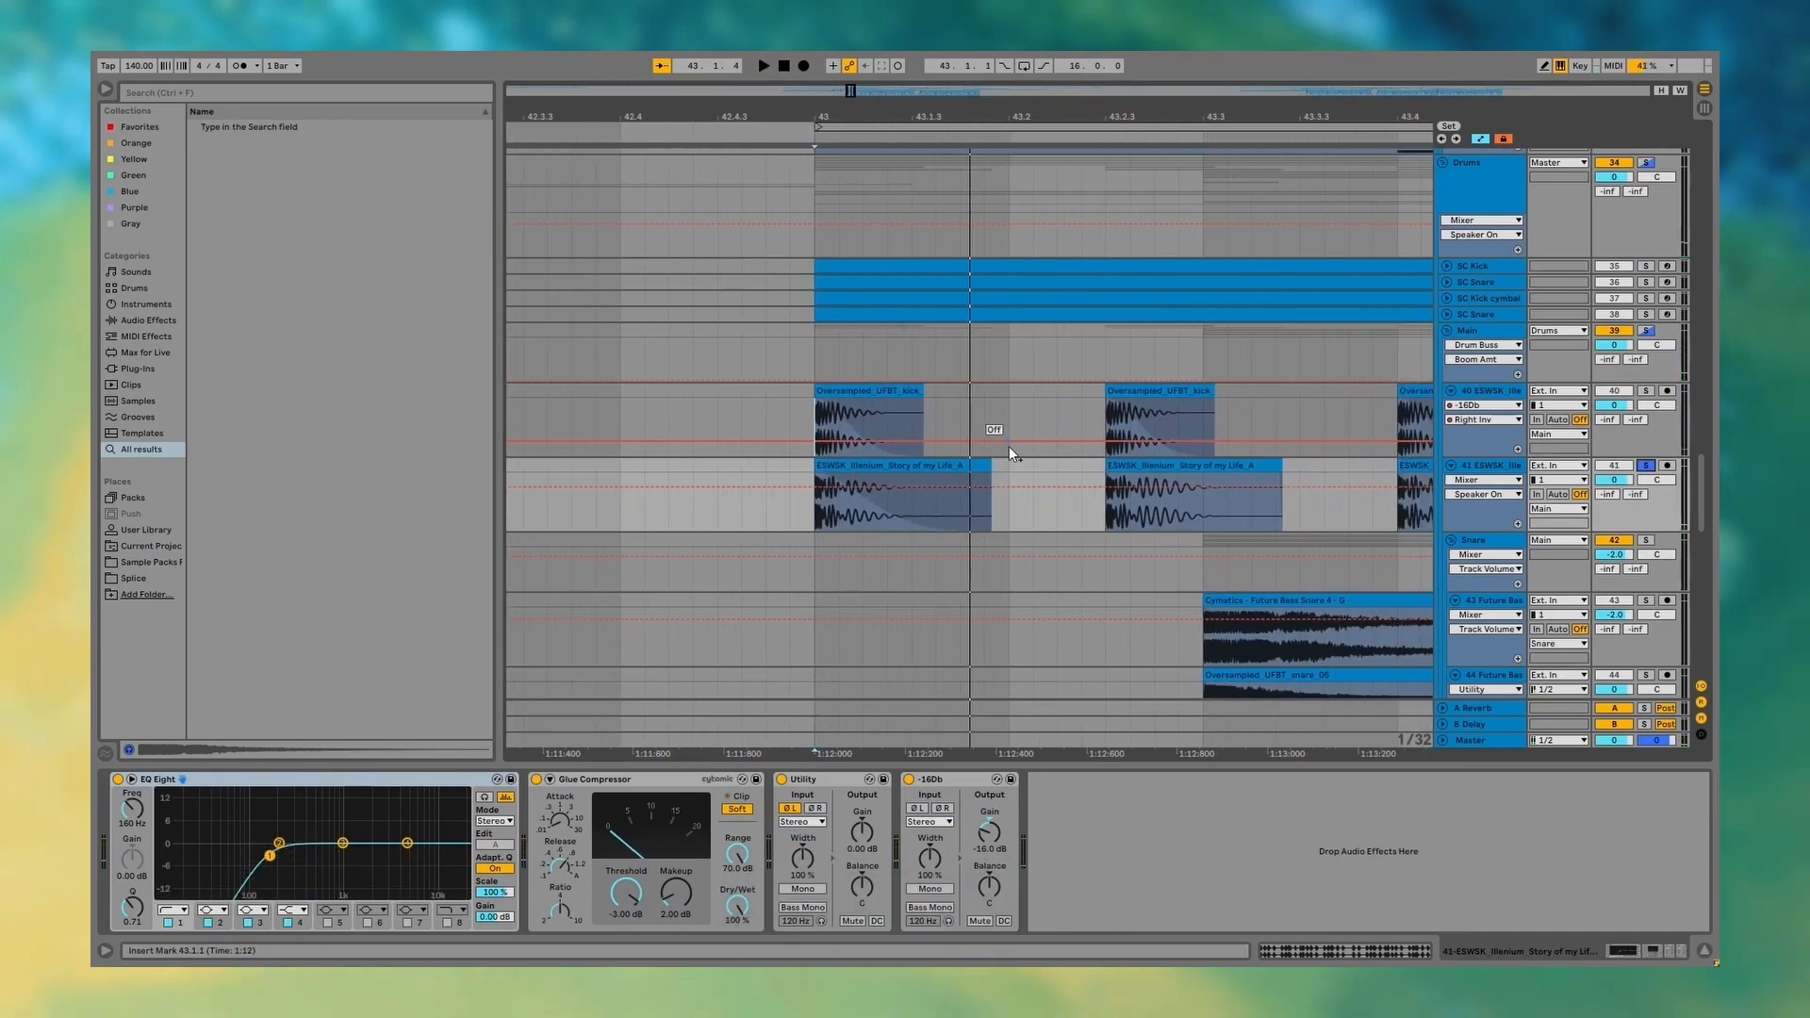
# Show the device chain of the first snare layer at bar 43 and the EQ Eight on the Snare group.
pyautogui.scroll(-8, 1009, 444)
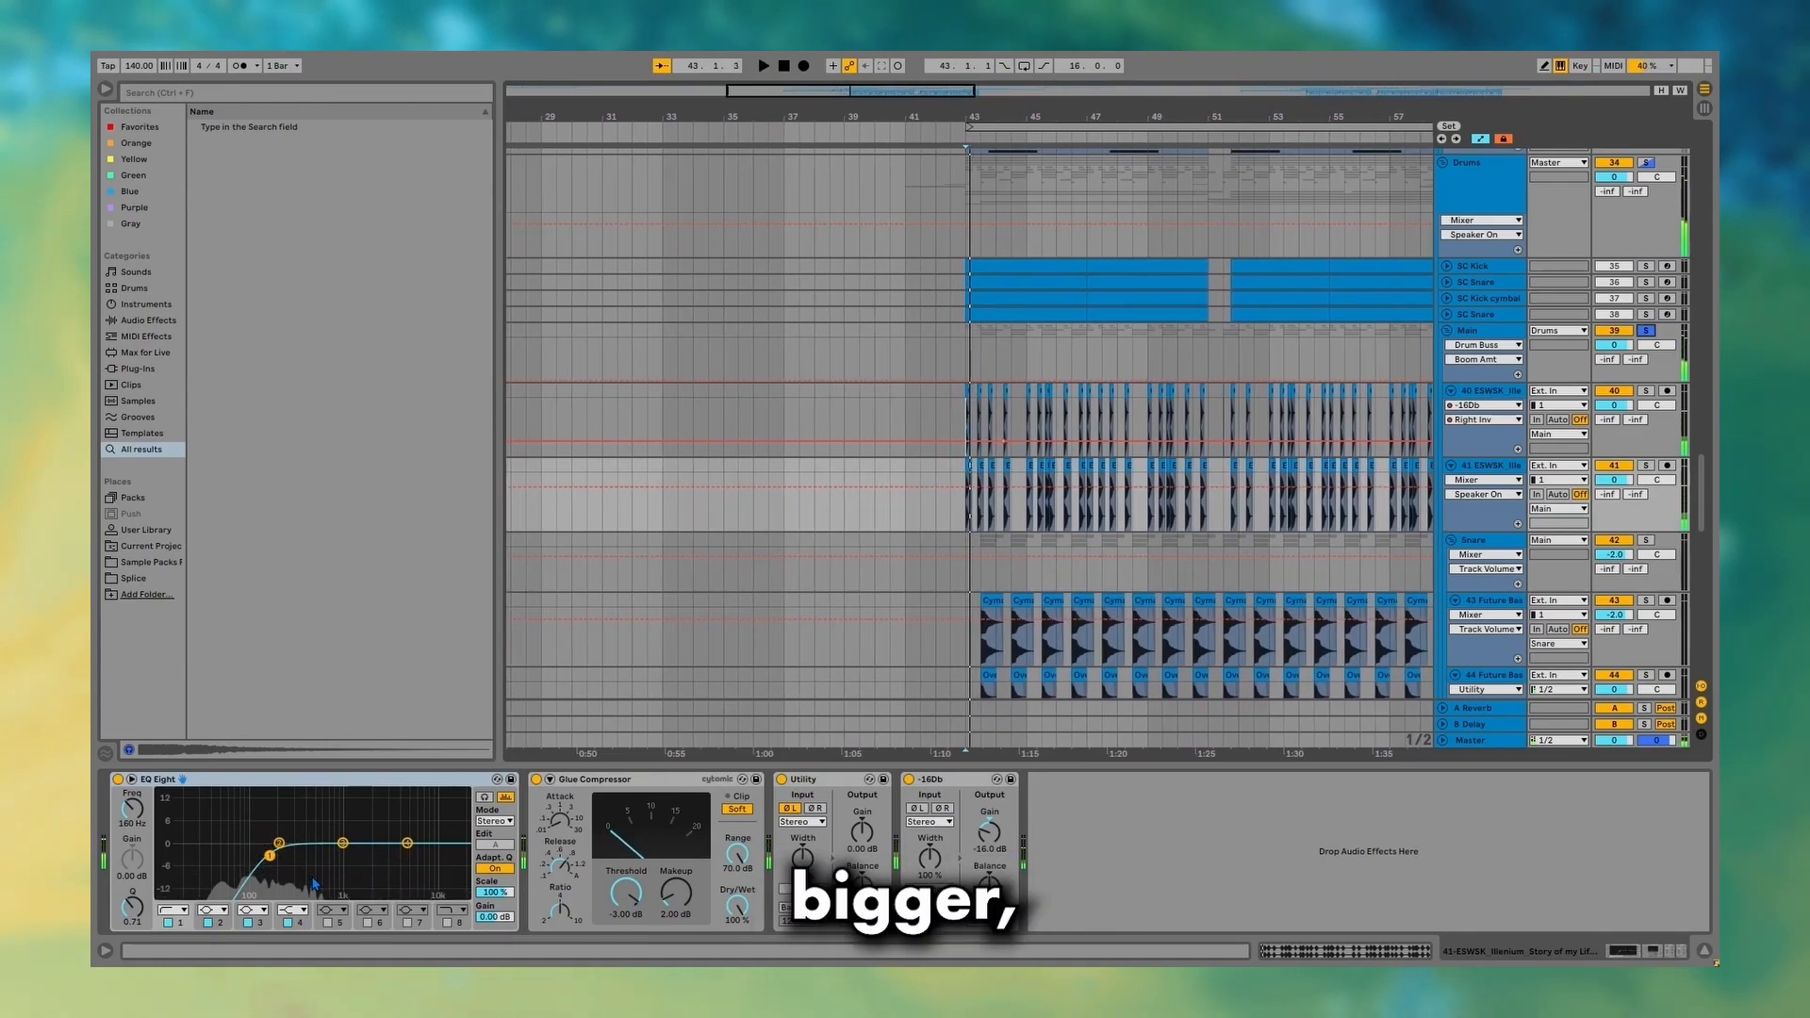
pyautogui.scroll(-3, 968, 466)
pyautogui.click(968, 466)
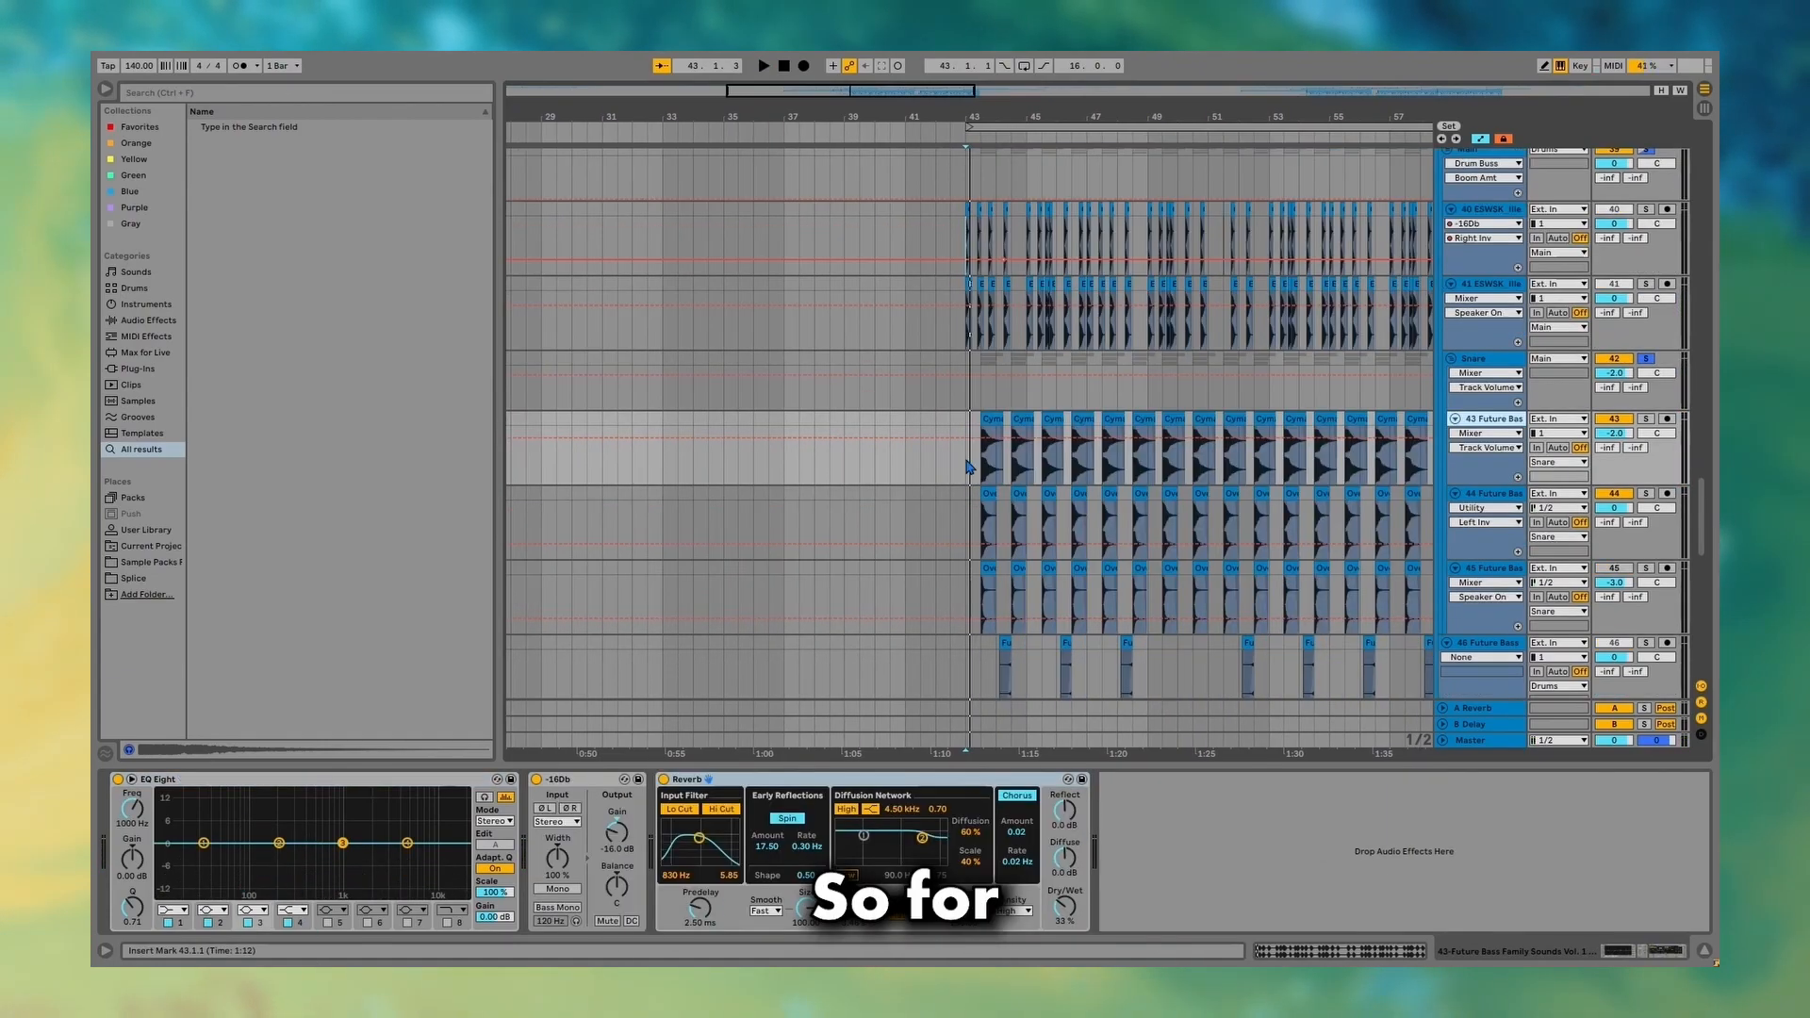
pyautogui.click(1462, 374)
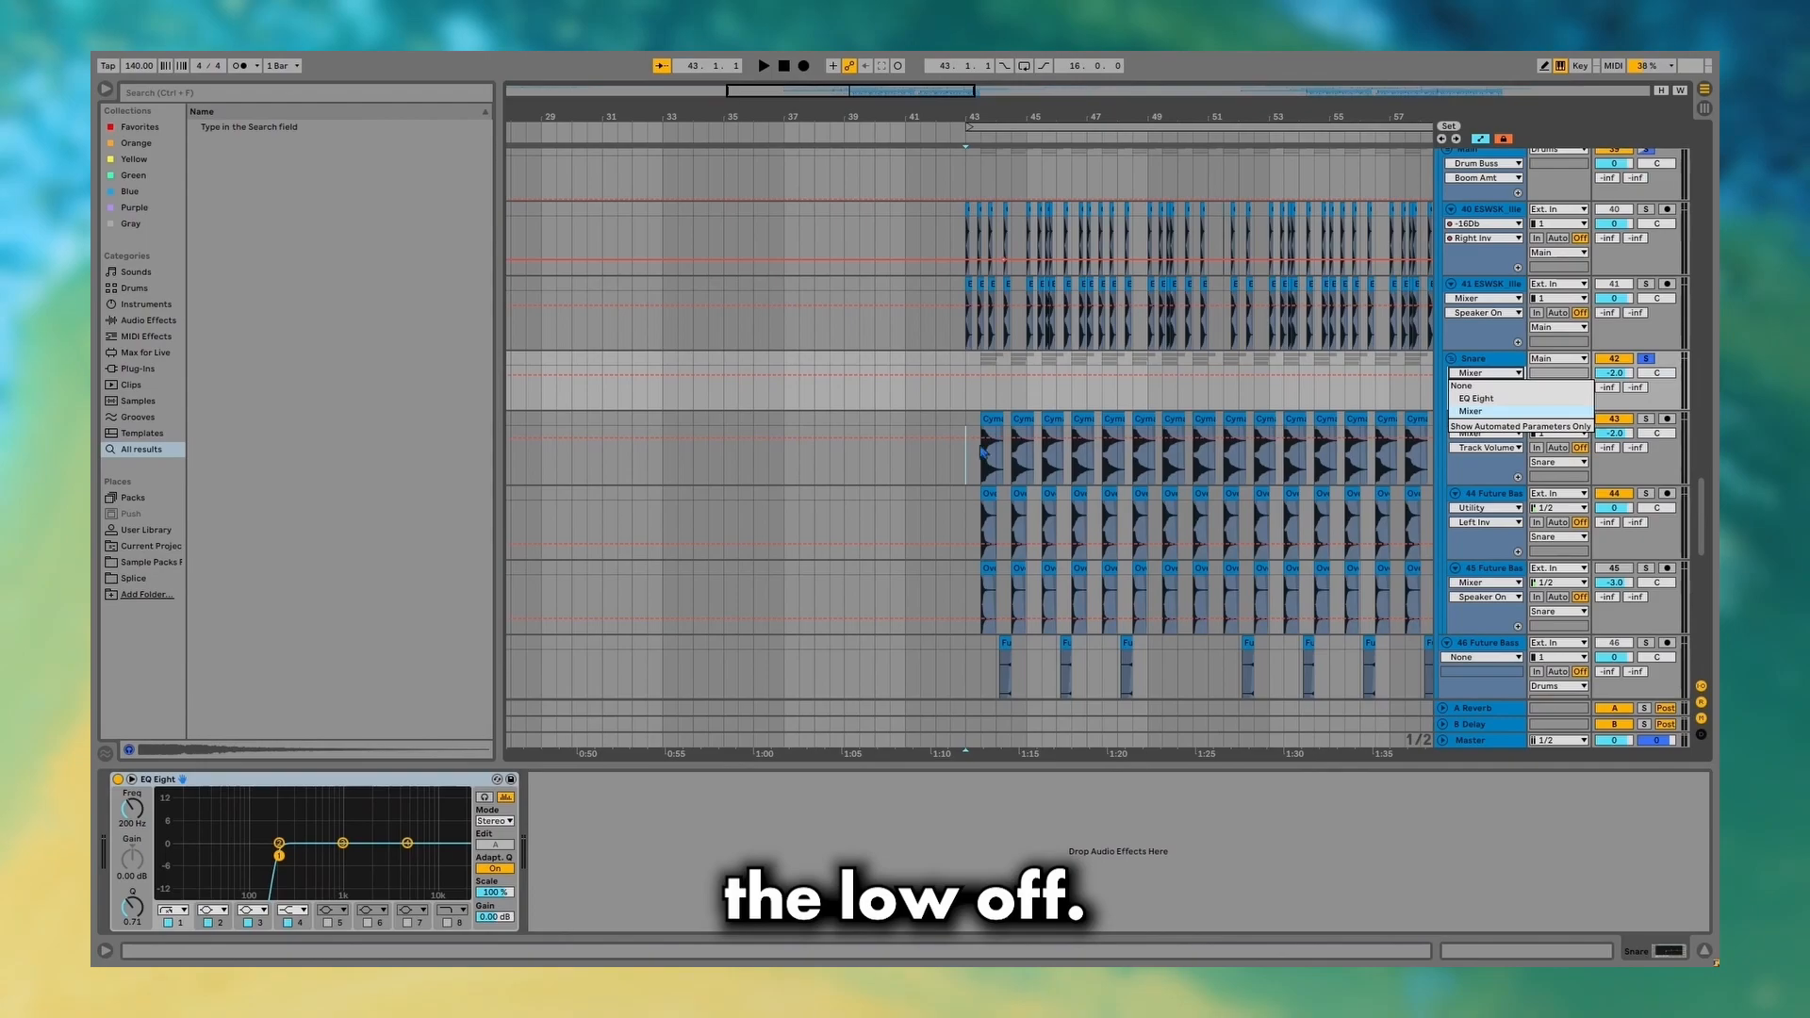
pyautogui.click(981, 400)
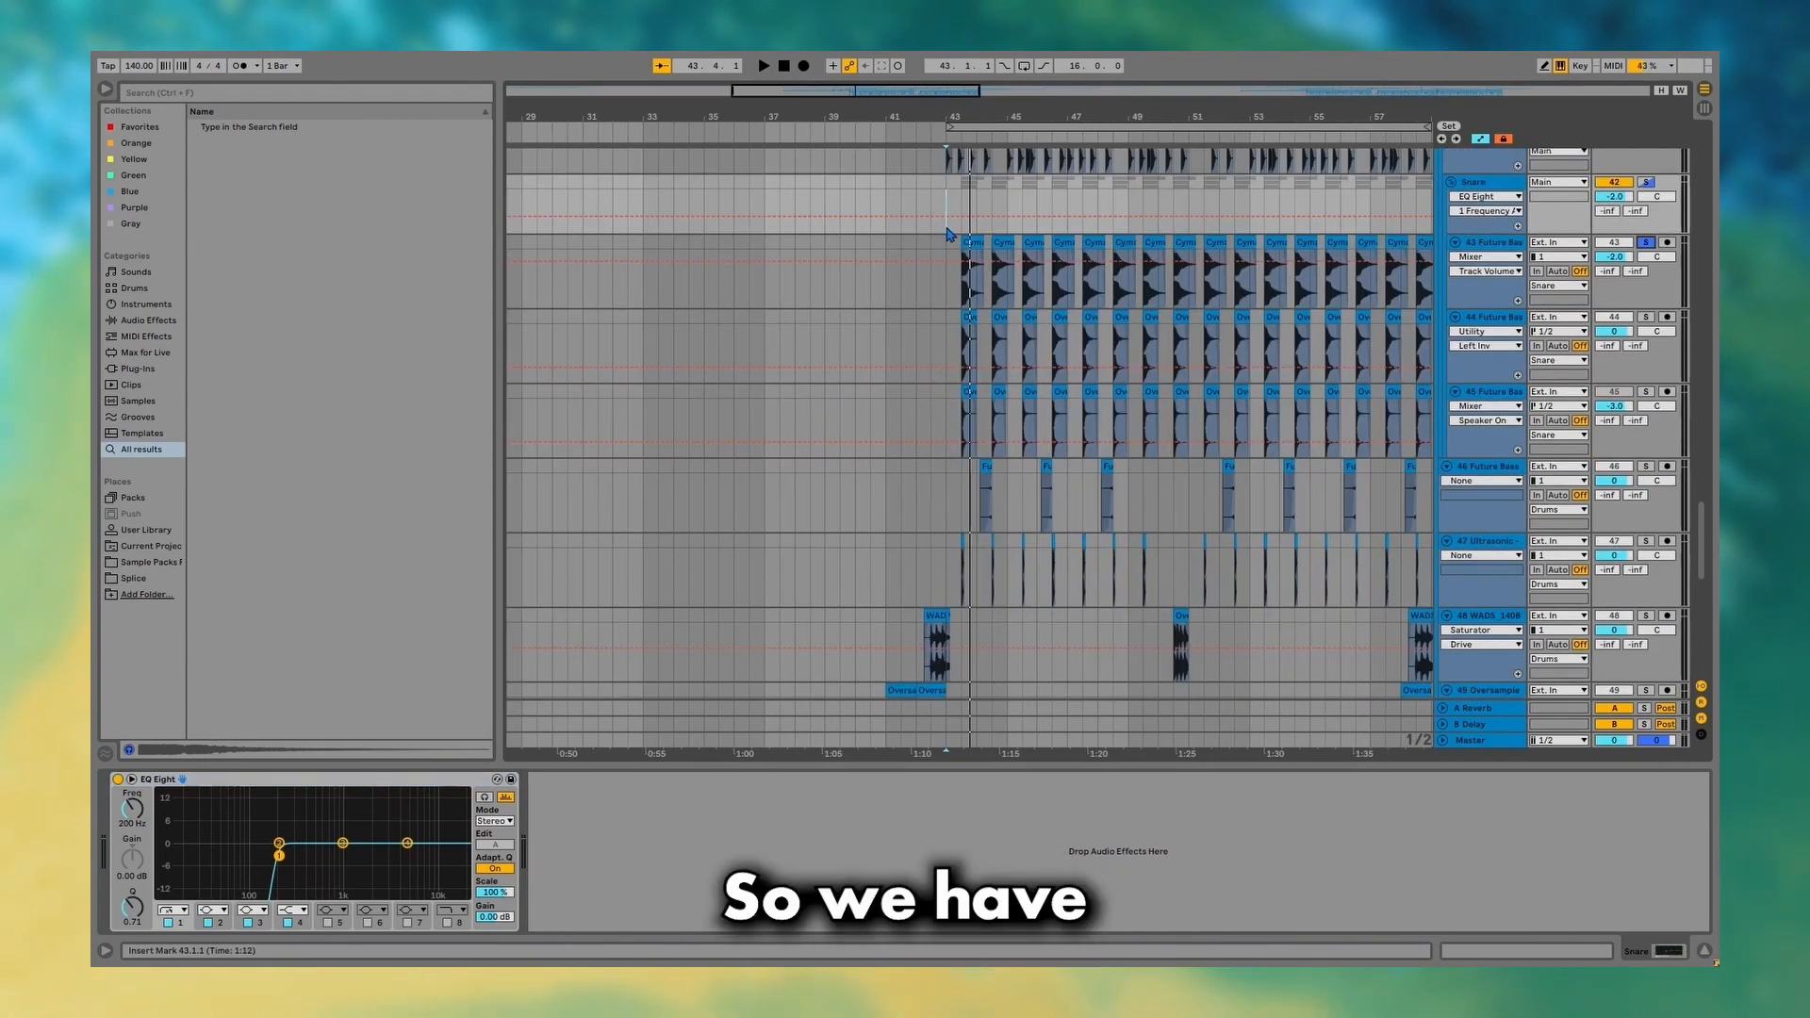
# Play the first snare layer's opening hit at 43.3 and select that clip for a closer look.
pyautogui.press('space')
pyautogui.click(969, 251)
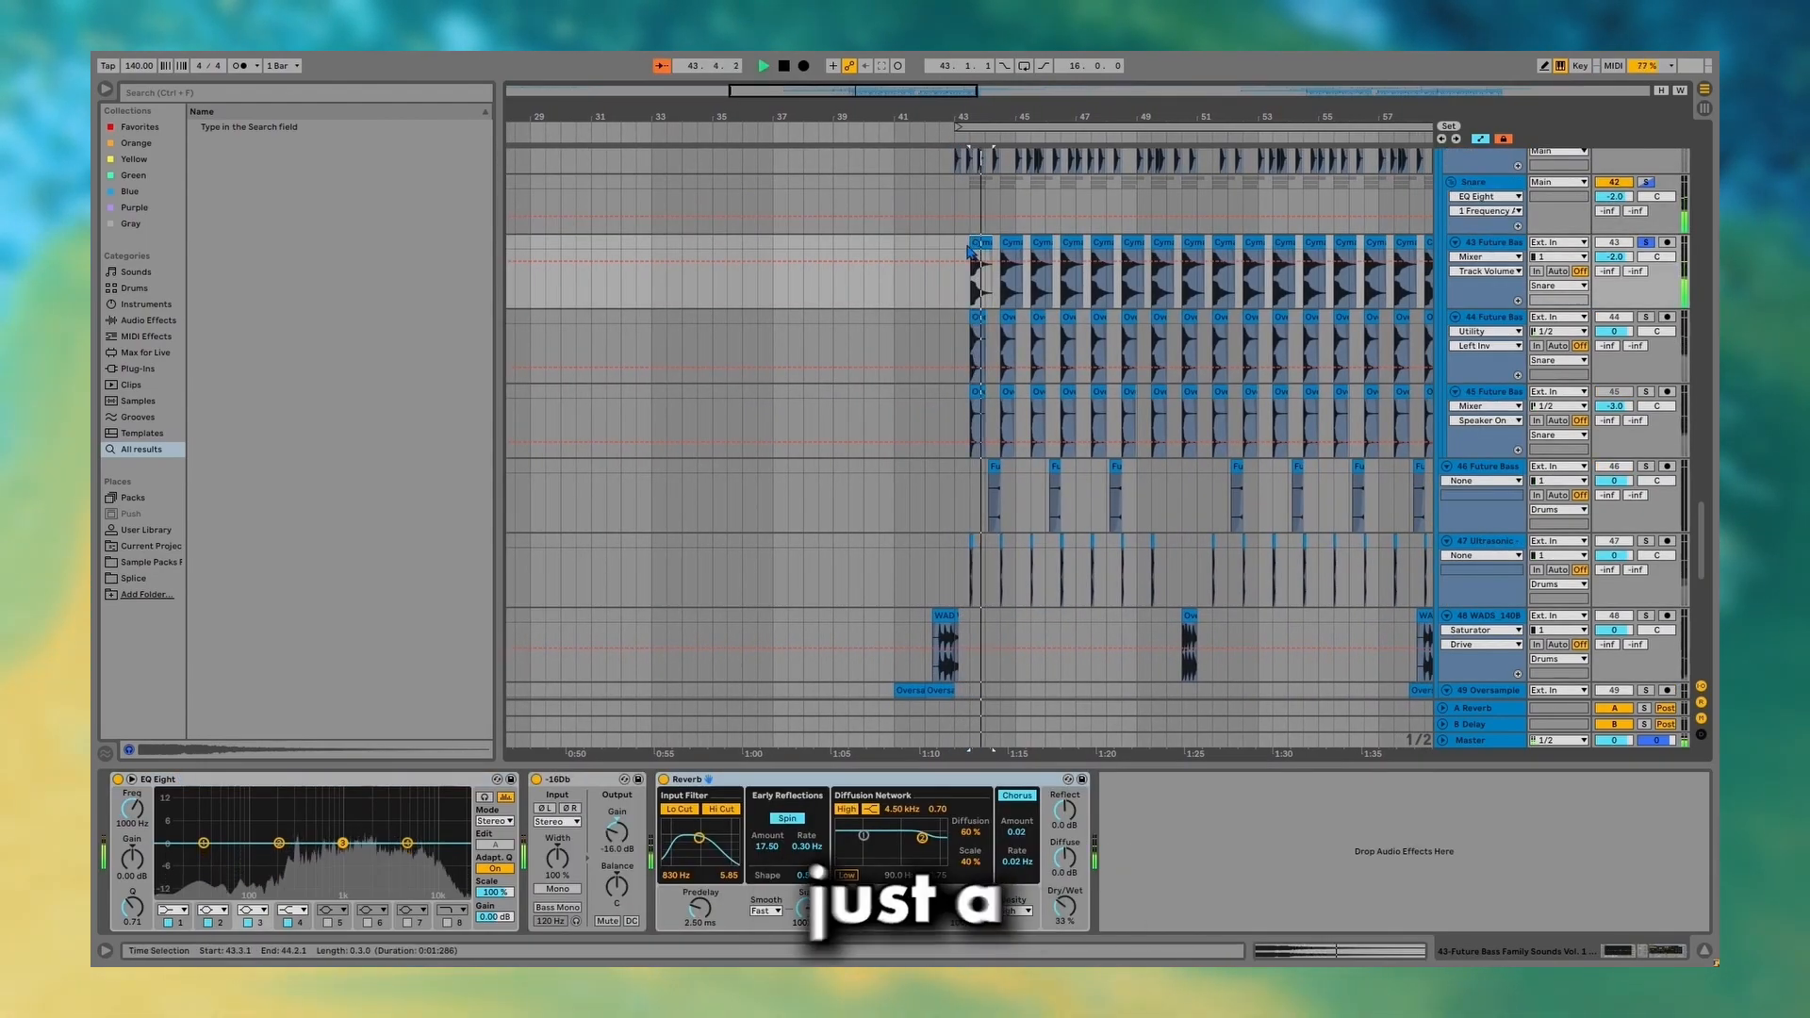
pyautogui.press('space')
pyautogui.scroll(5, 969, 252)
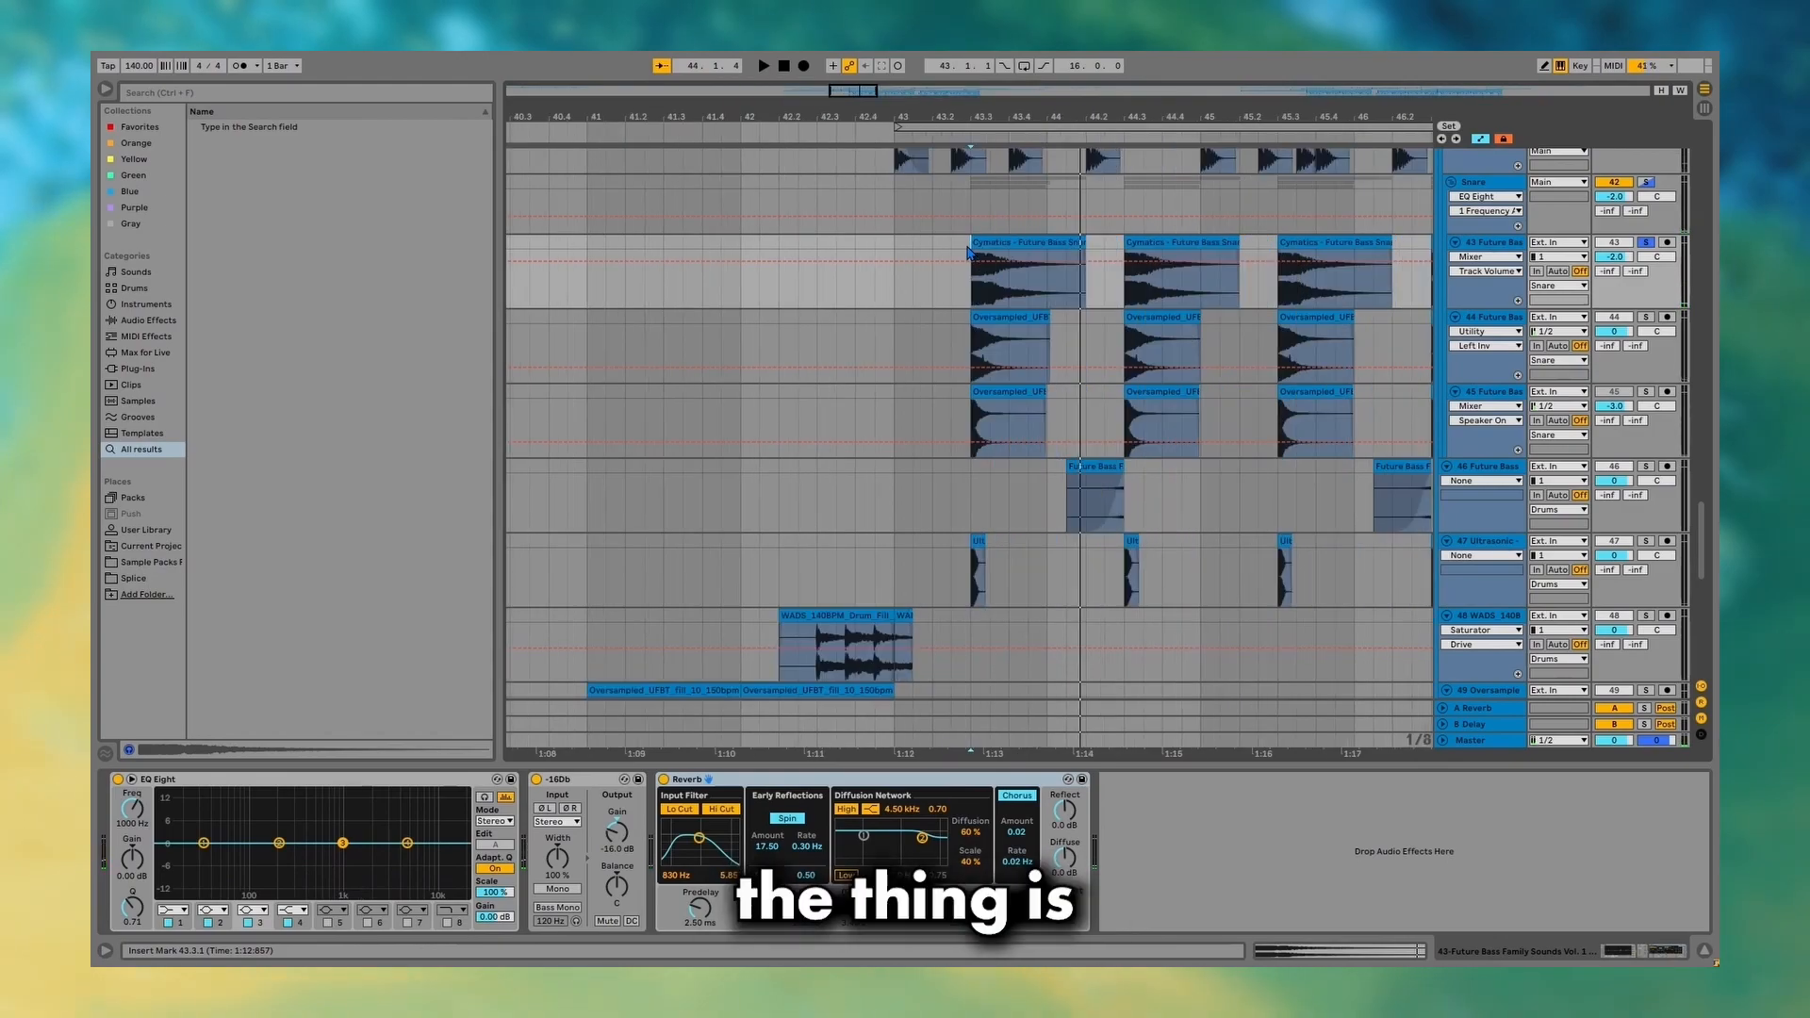
pyautogui.doubleClick(1030, 242)
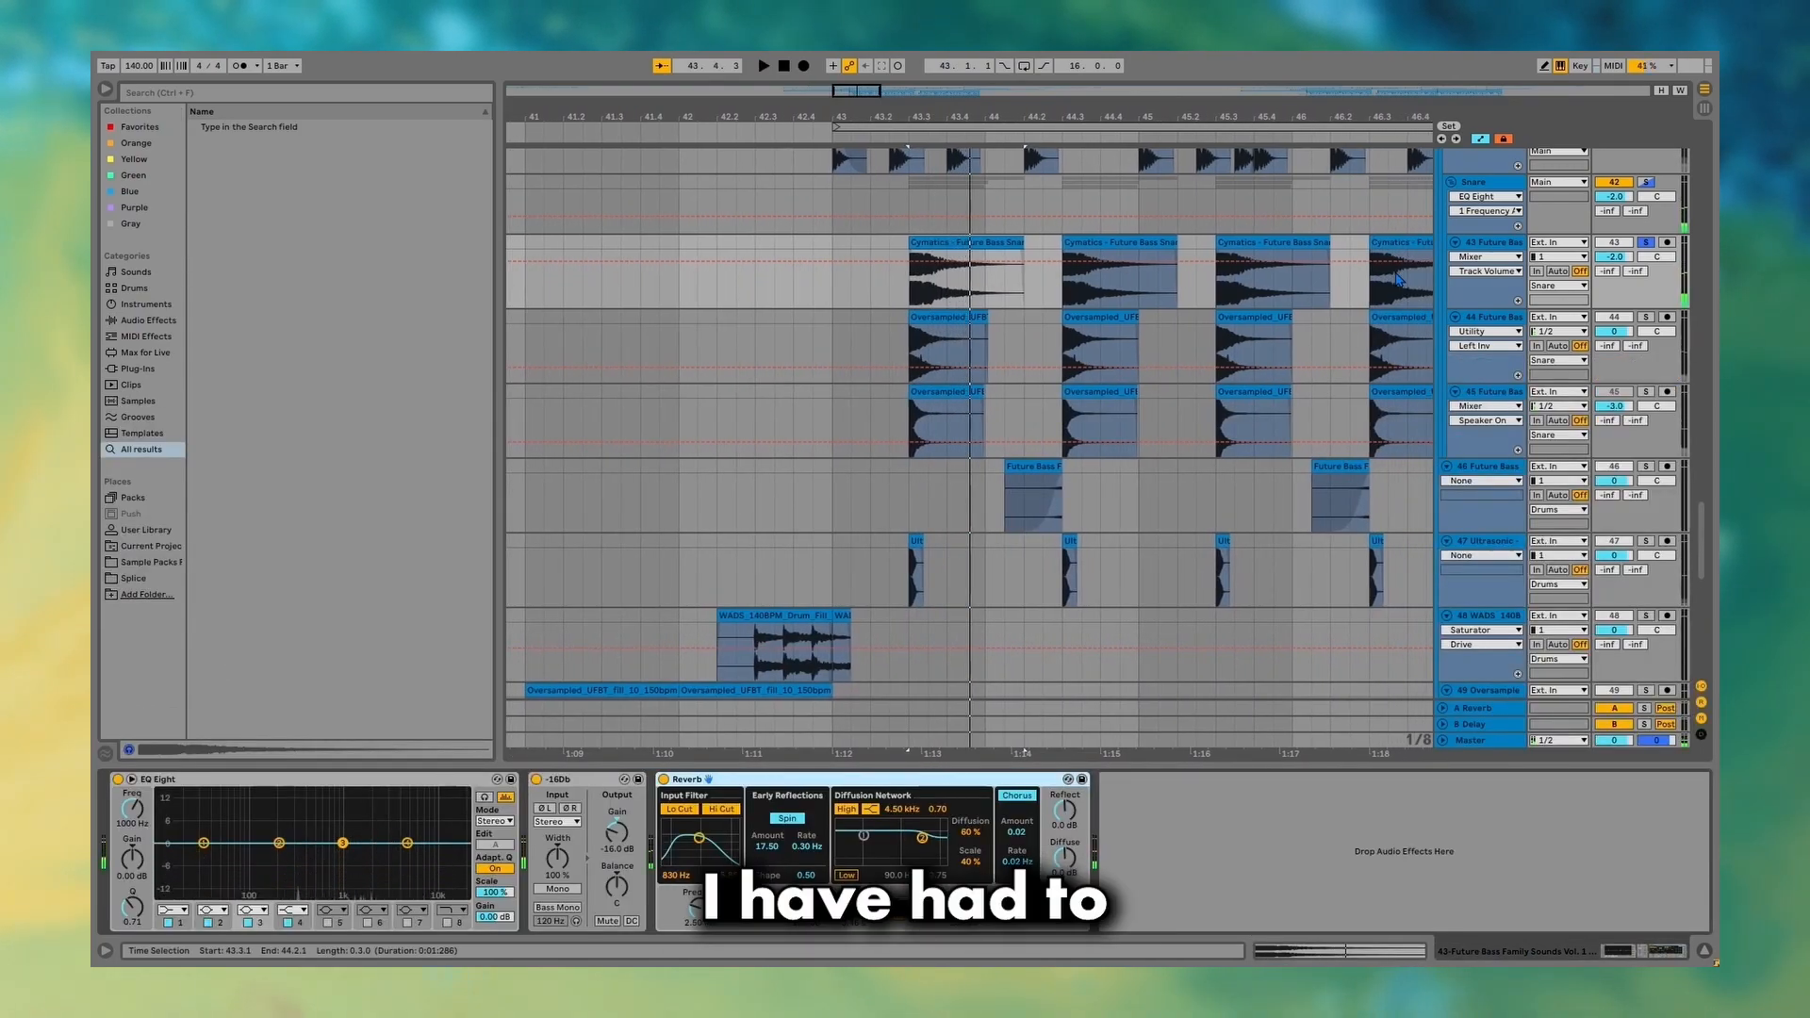
# Solo the second and third snare layers and the Ultrasonic layer in turn, reviewing the third snare's Reverb chain and the Ultrasonic chain.
pyautogui.click(1646, 319)
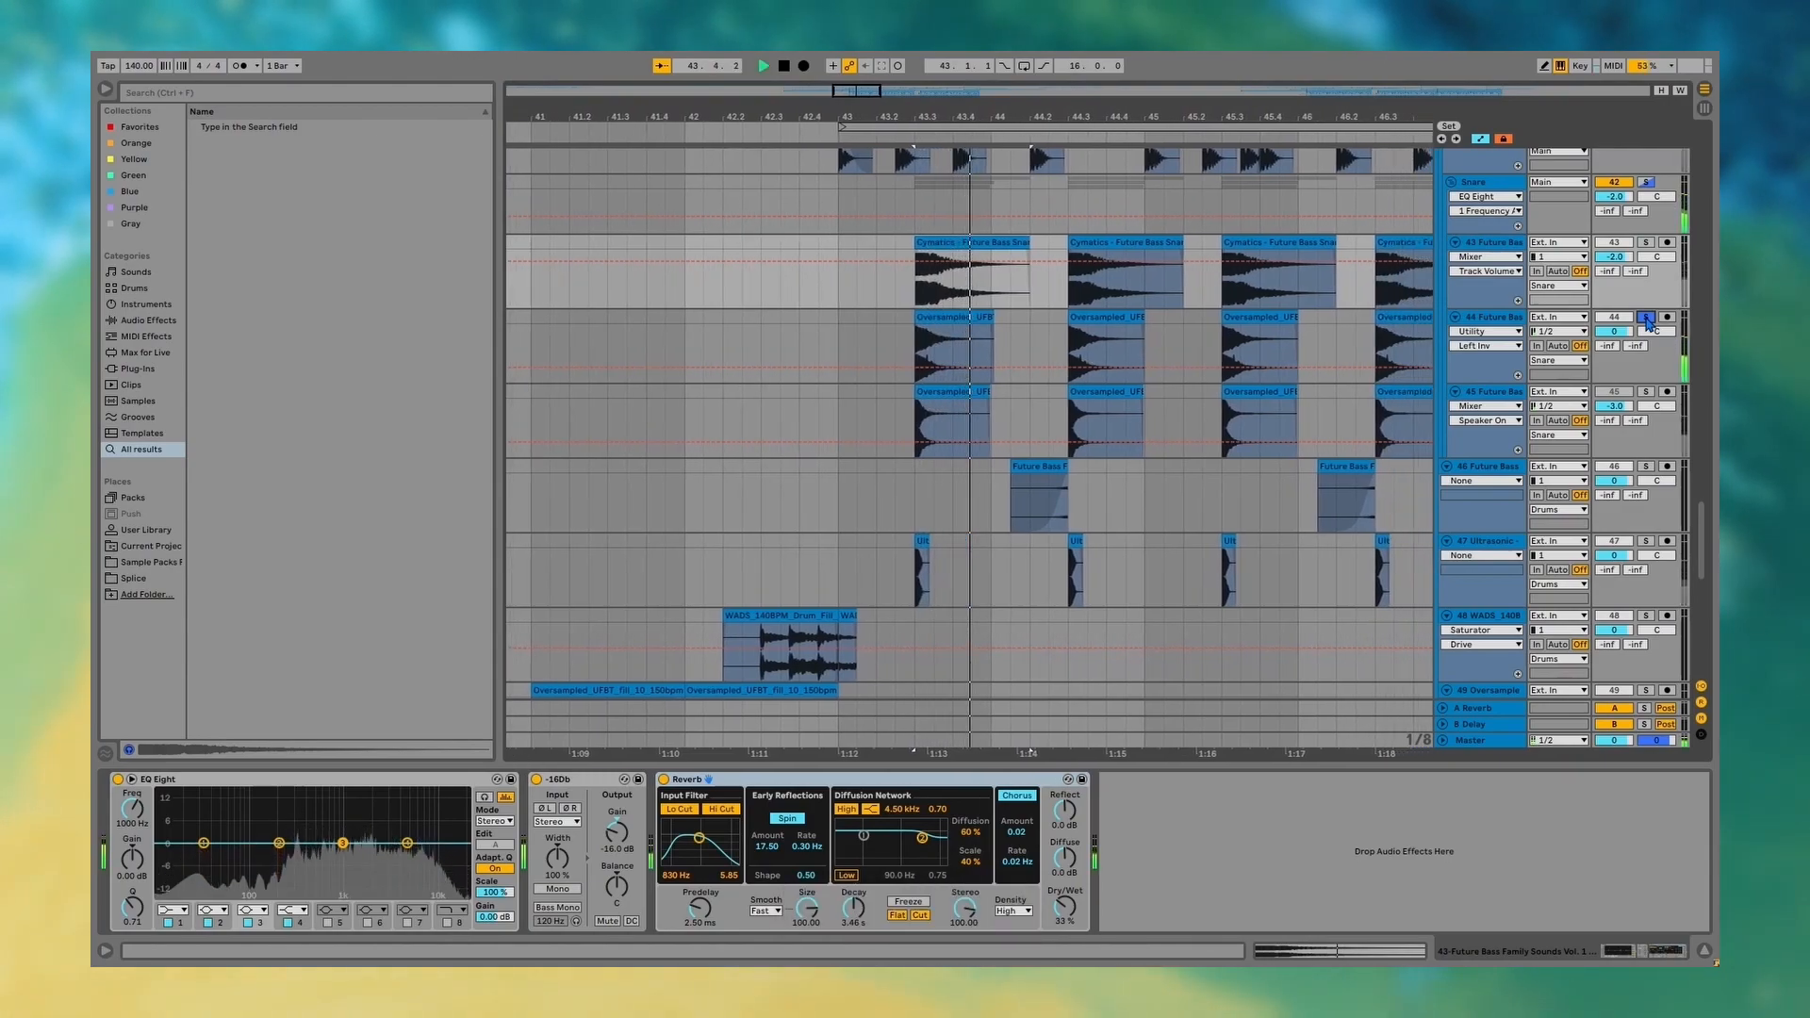
pyautogui.click(1646, 392)
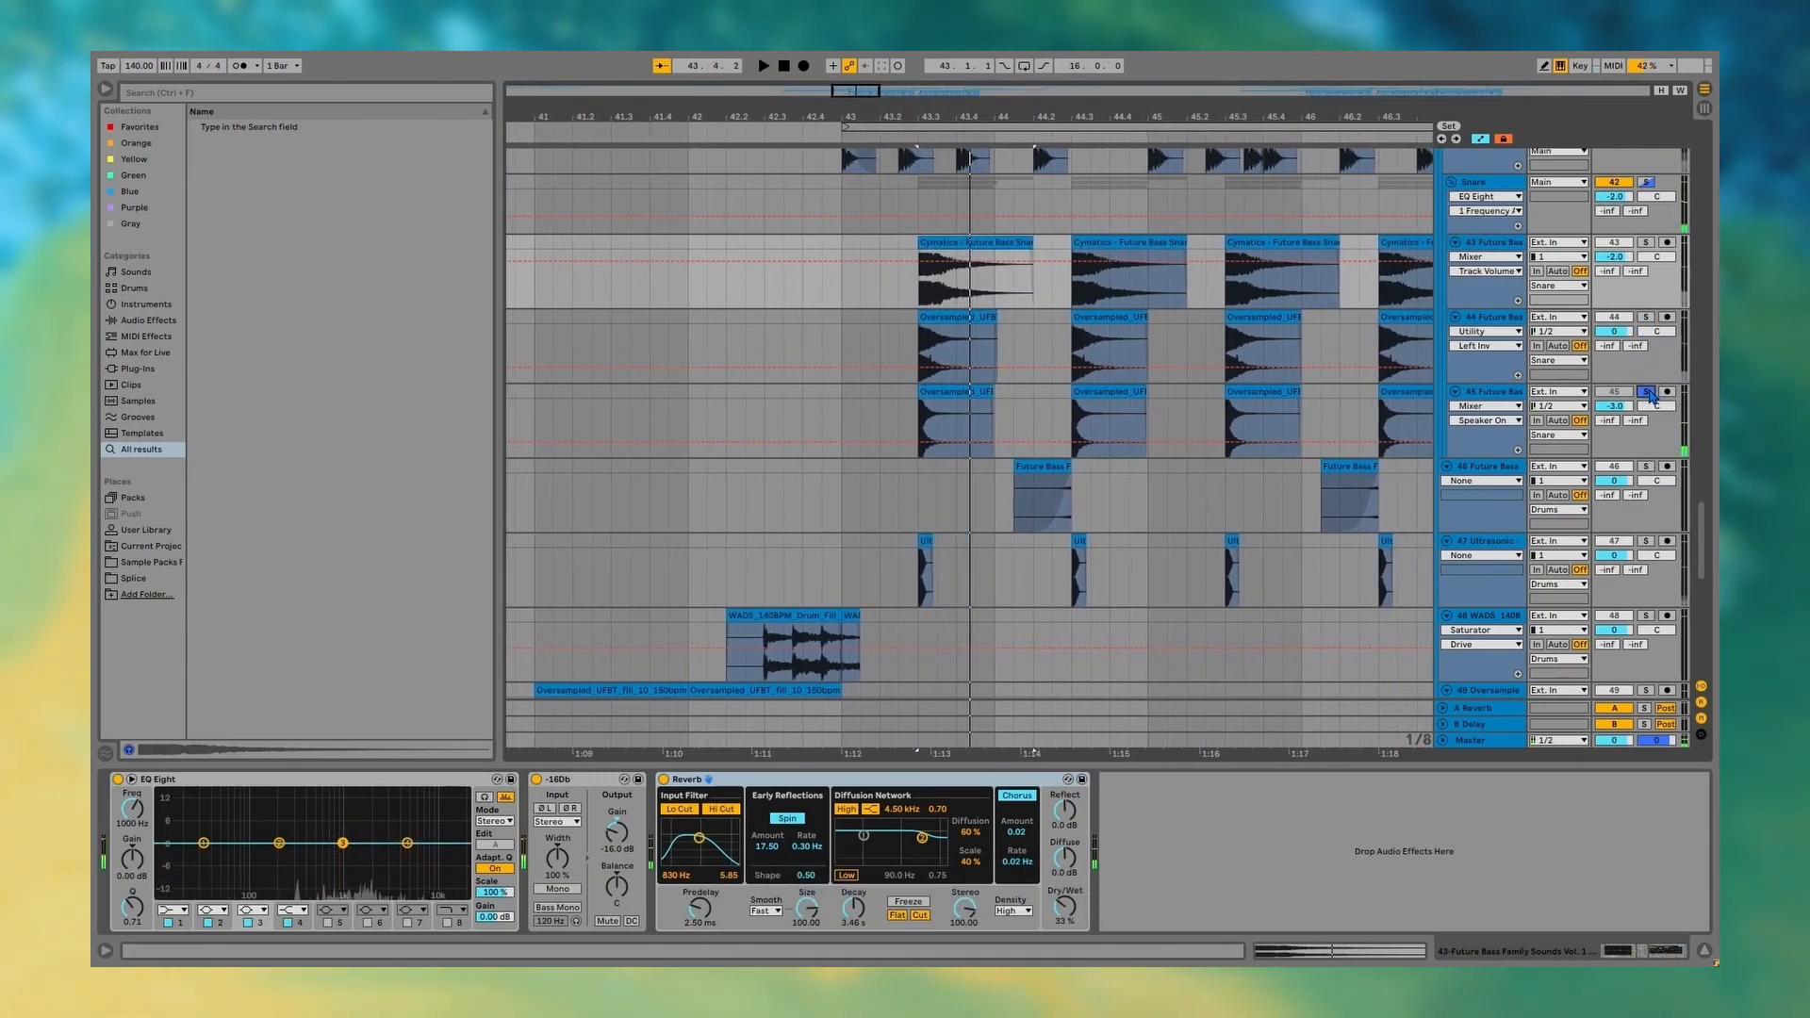
pyautogui.click(1486, 394)
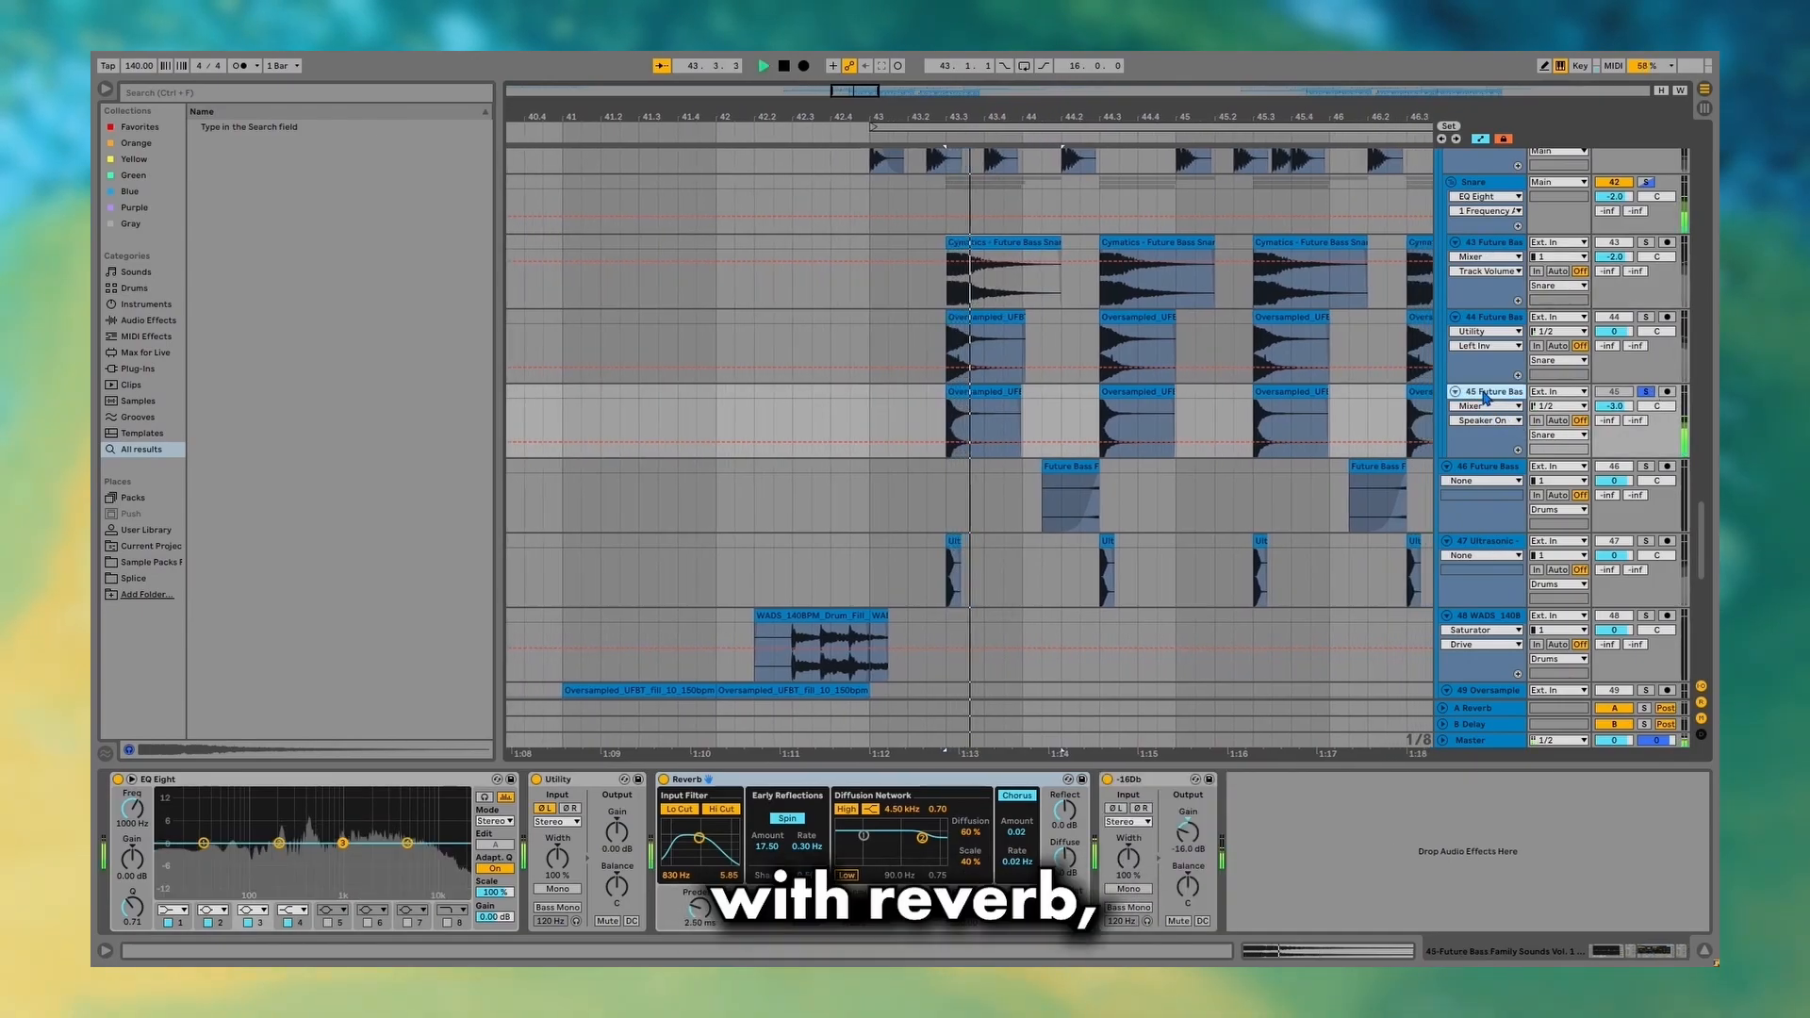
pyautogui.click(1486, 541)
pyautogui.click(1646, 541)
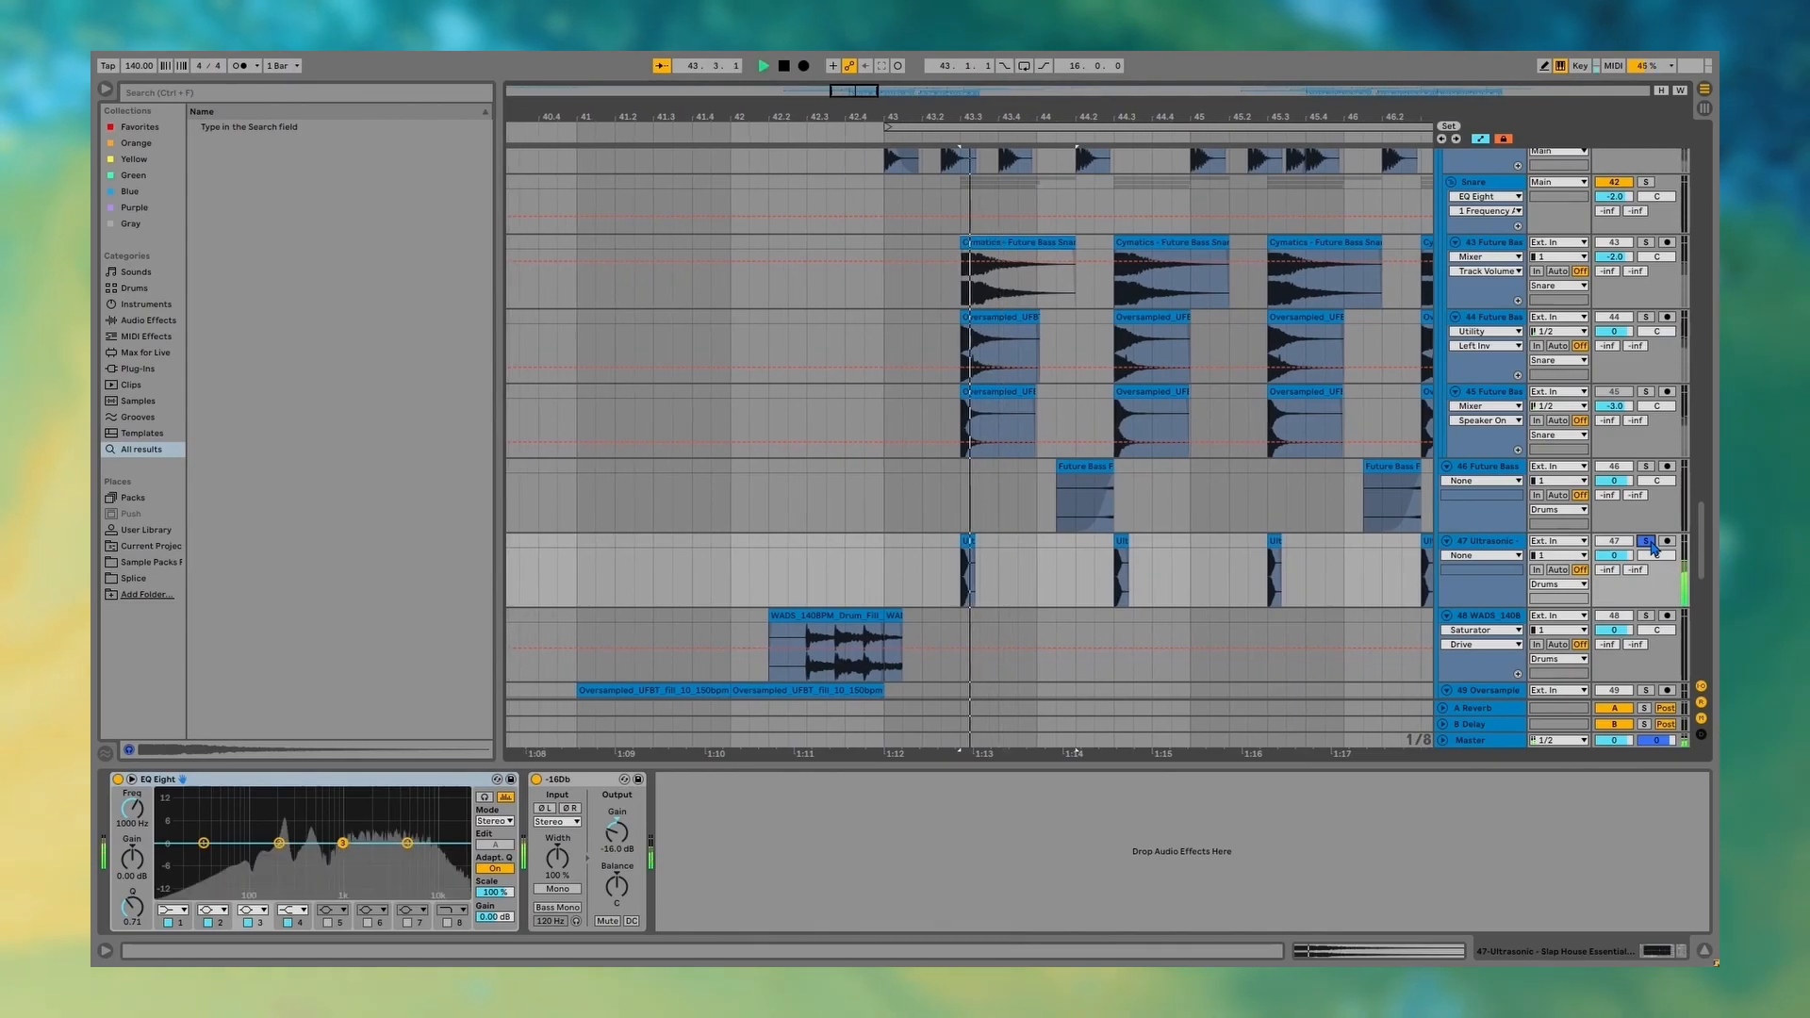
# Select track 46 at bar 44.1.3, solo it, and play its reversed hits leading into every second snare.
pyautogui.scroll(2, 1259, 474)
pyautogui.scroll(-3, 1258, 474)
pyautogui.scroll(2, 1256, 470)
pyautogui.scroll(-2, 1260, 478)
pyautogui.scroll(-1, 1258, 477)
pyautogui.click(1051, 455)
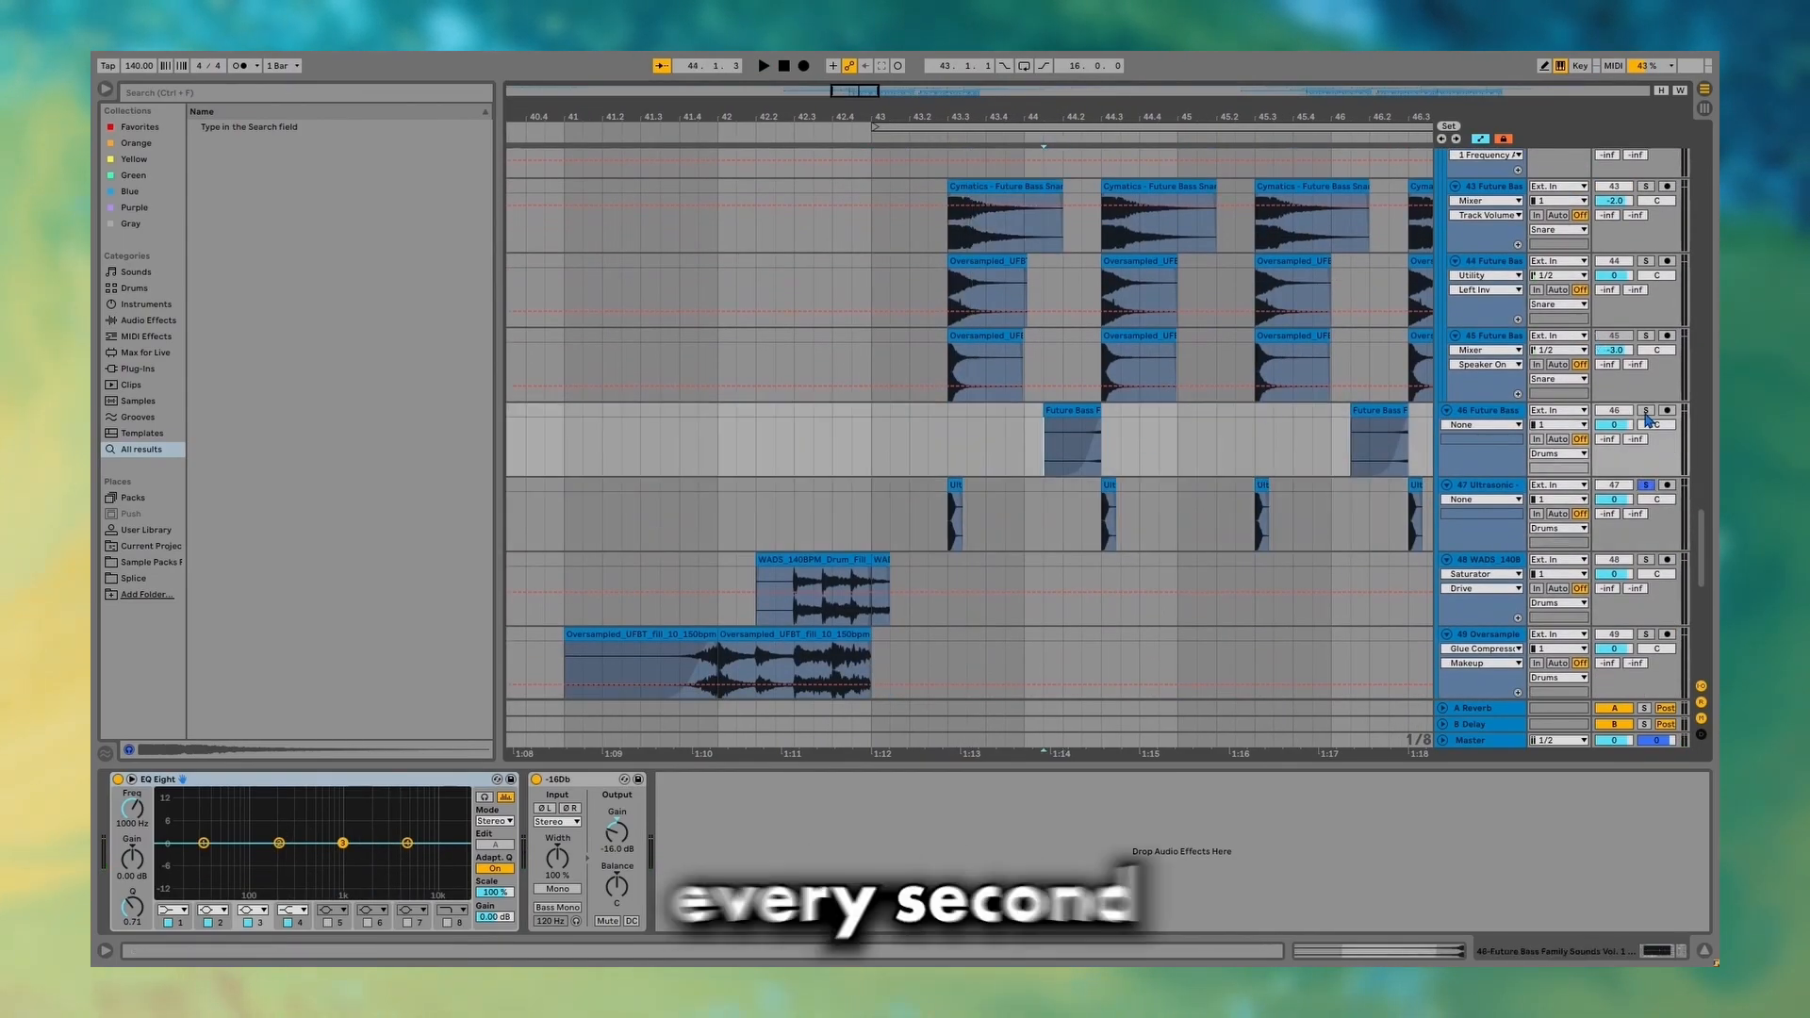
pyautogui.hscroll(3, 1161, 483)
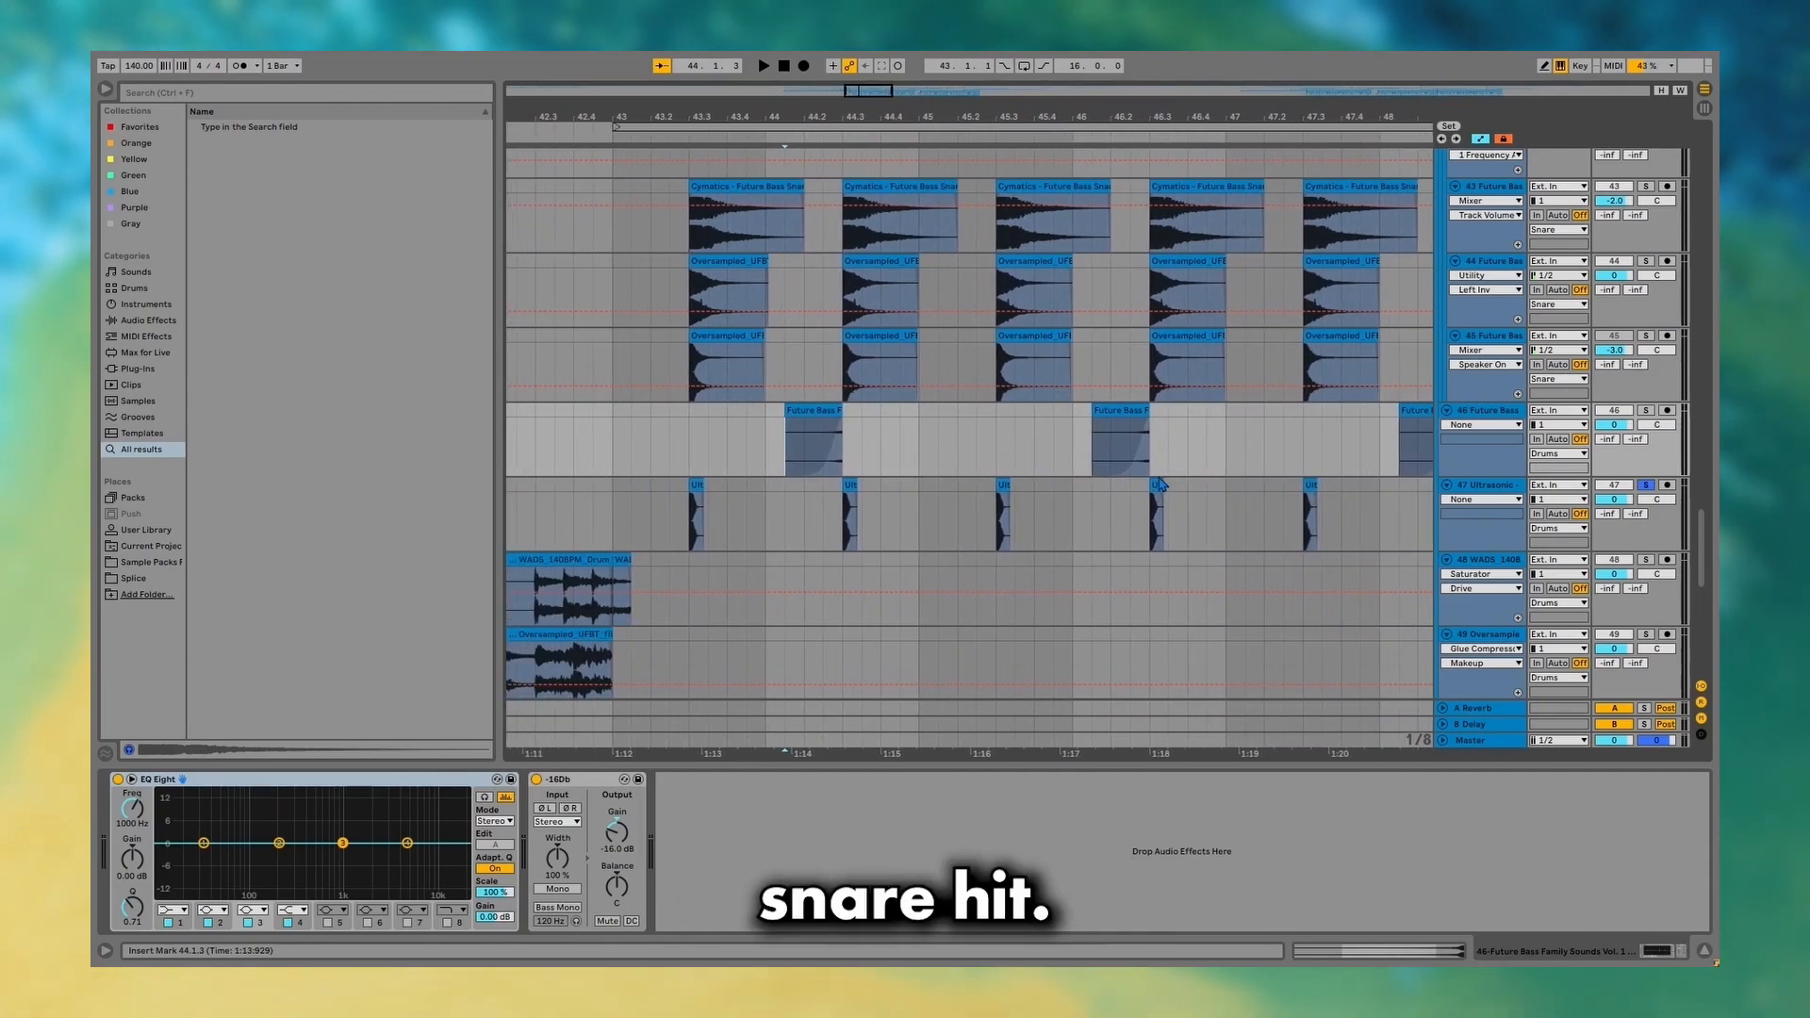
pyautogui.click(1647, 411)
pyautogui.hscroll(-3, 1650, 415)
pyautogui.hscroll(3, 1649, 414)
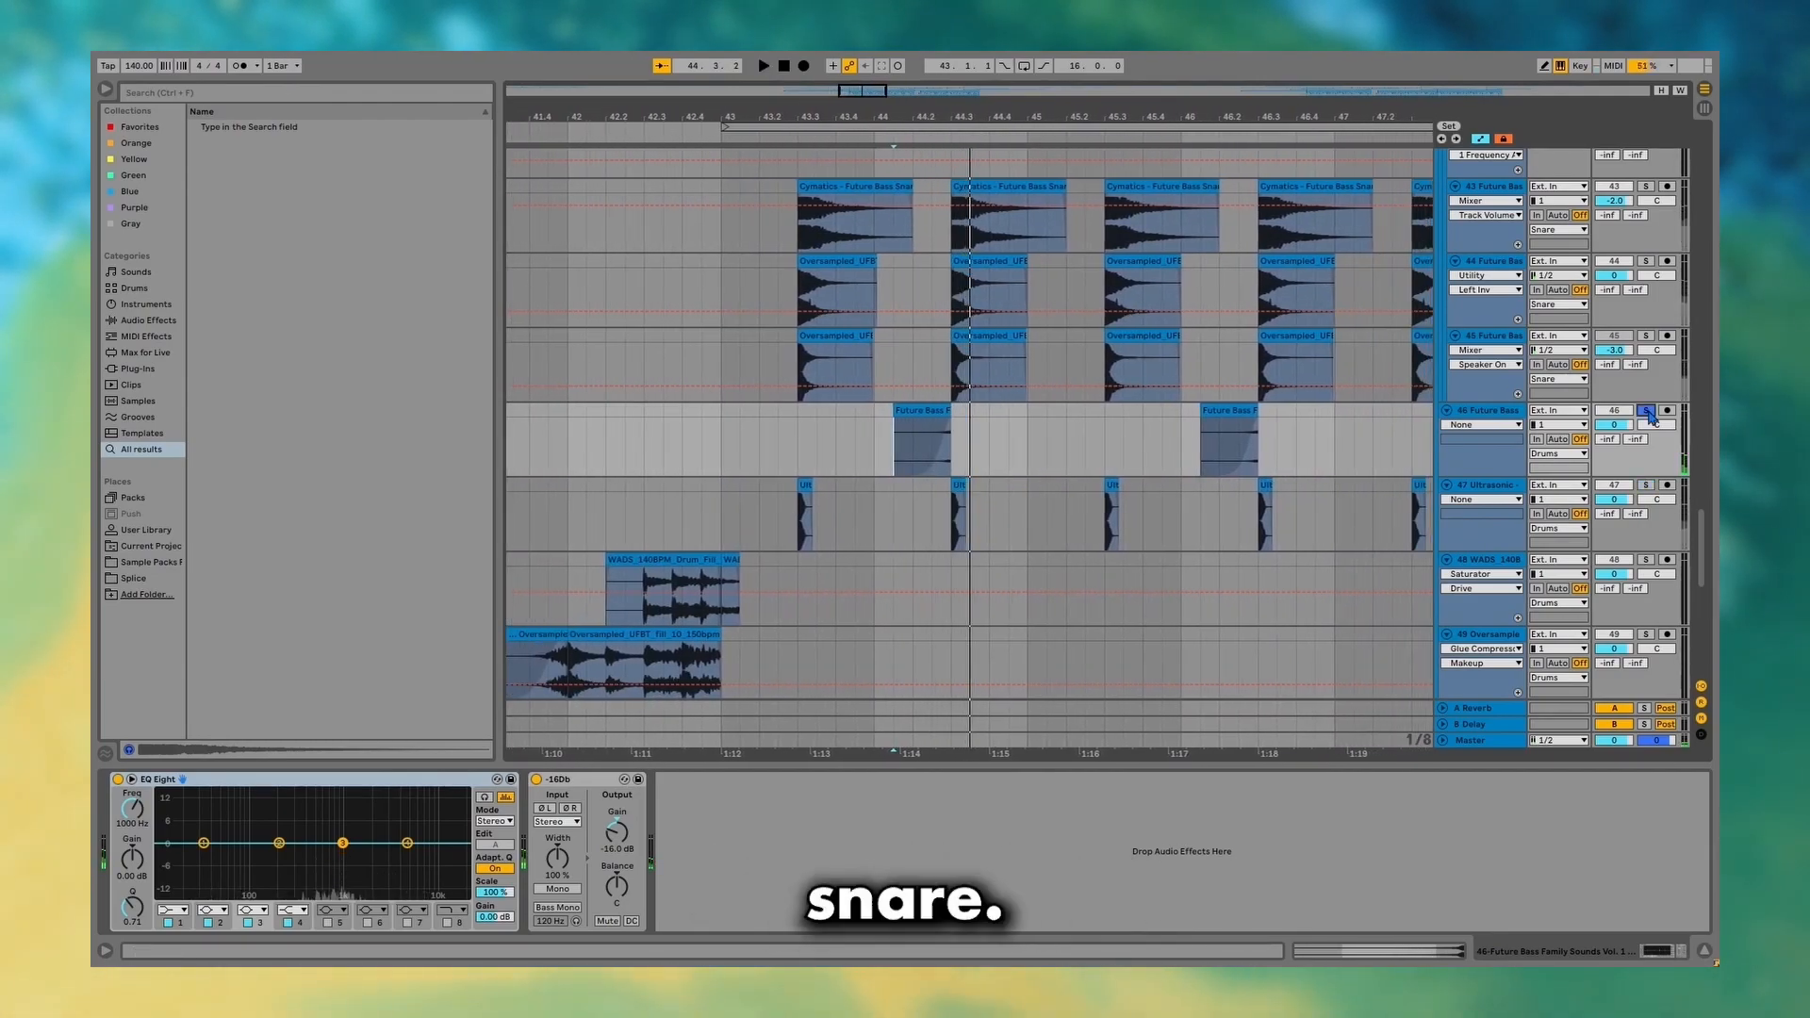
# Solo the WADS drum fill on track 48 and play it with its Saturator chain shown.
pyautogui.scroll(1, 1647, 283)
pyautogui.click(1646, 165)
pyautogui.scroll(-3, 1646, 283)
pyautogui.click(1644, 387)
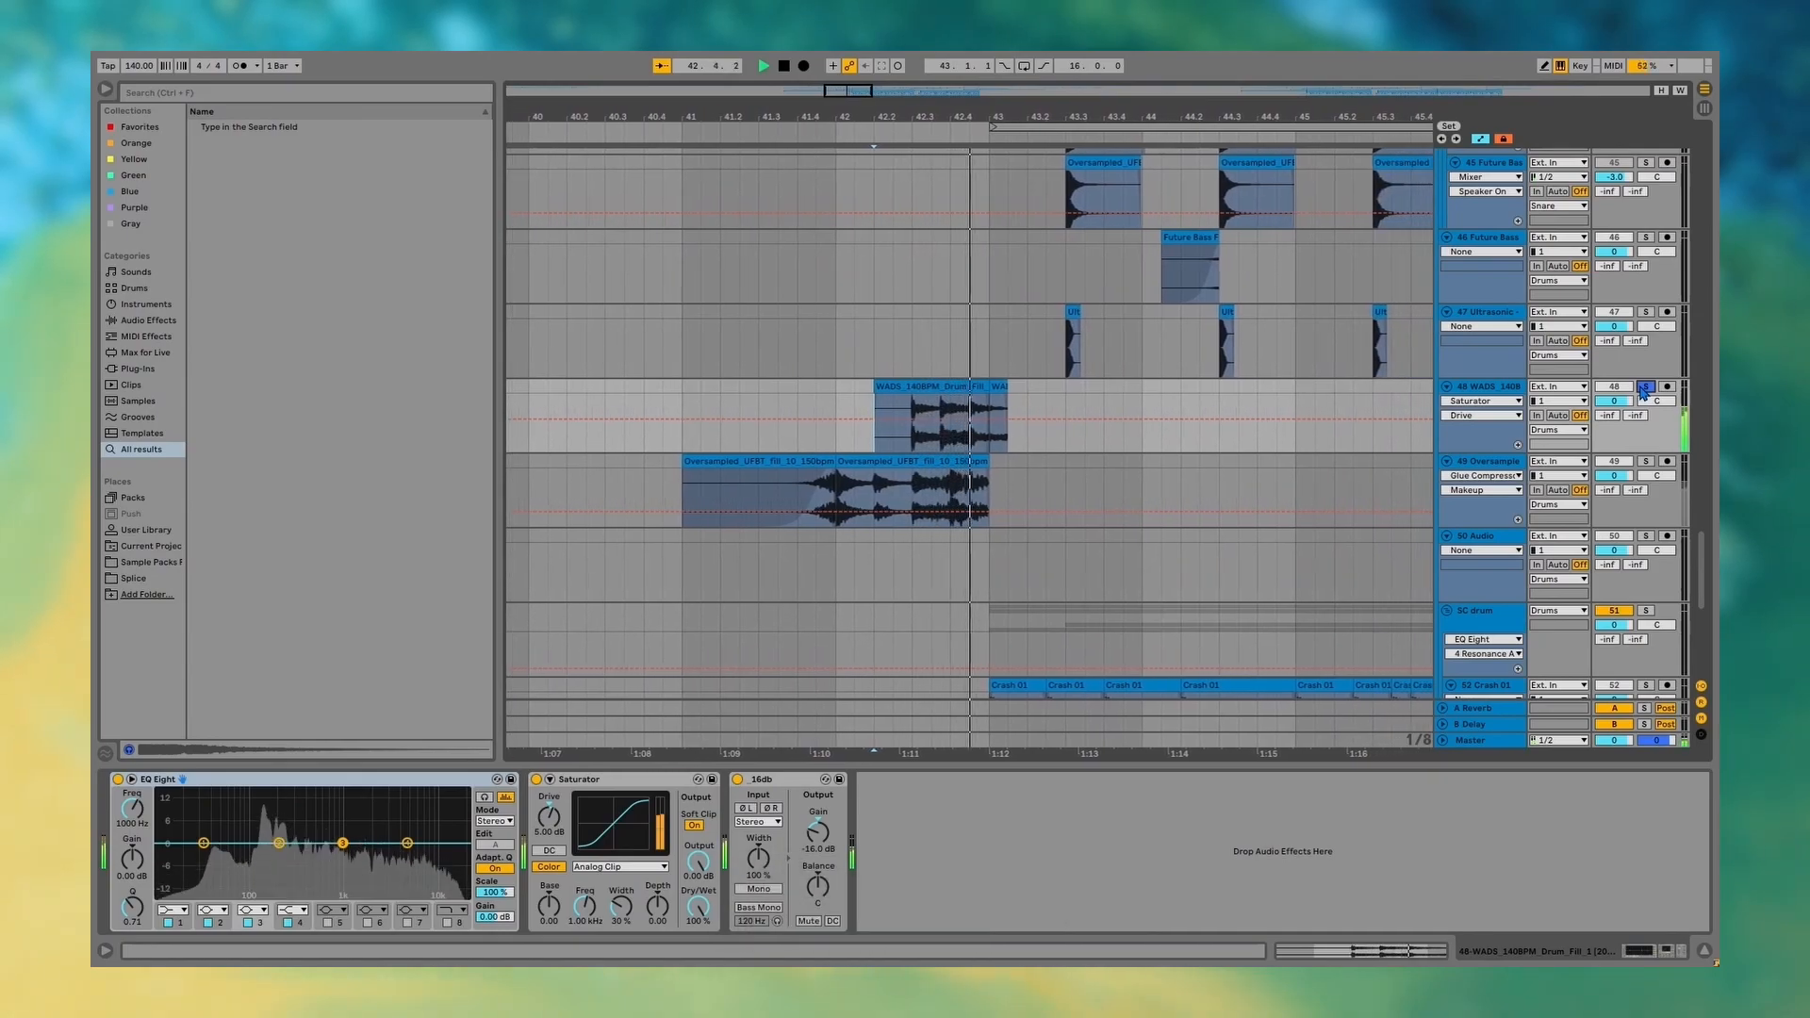
# Delete the short leftover clip past bar 43 on the WADS drum fill track and replay the fill.
pyautogui.press('space')
pyautogui.click(963, 388)
pyautogui.press('Delete')
pyautogui.press('space')
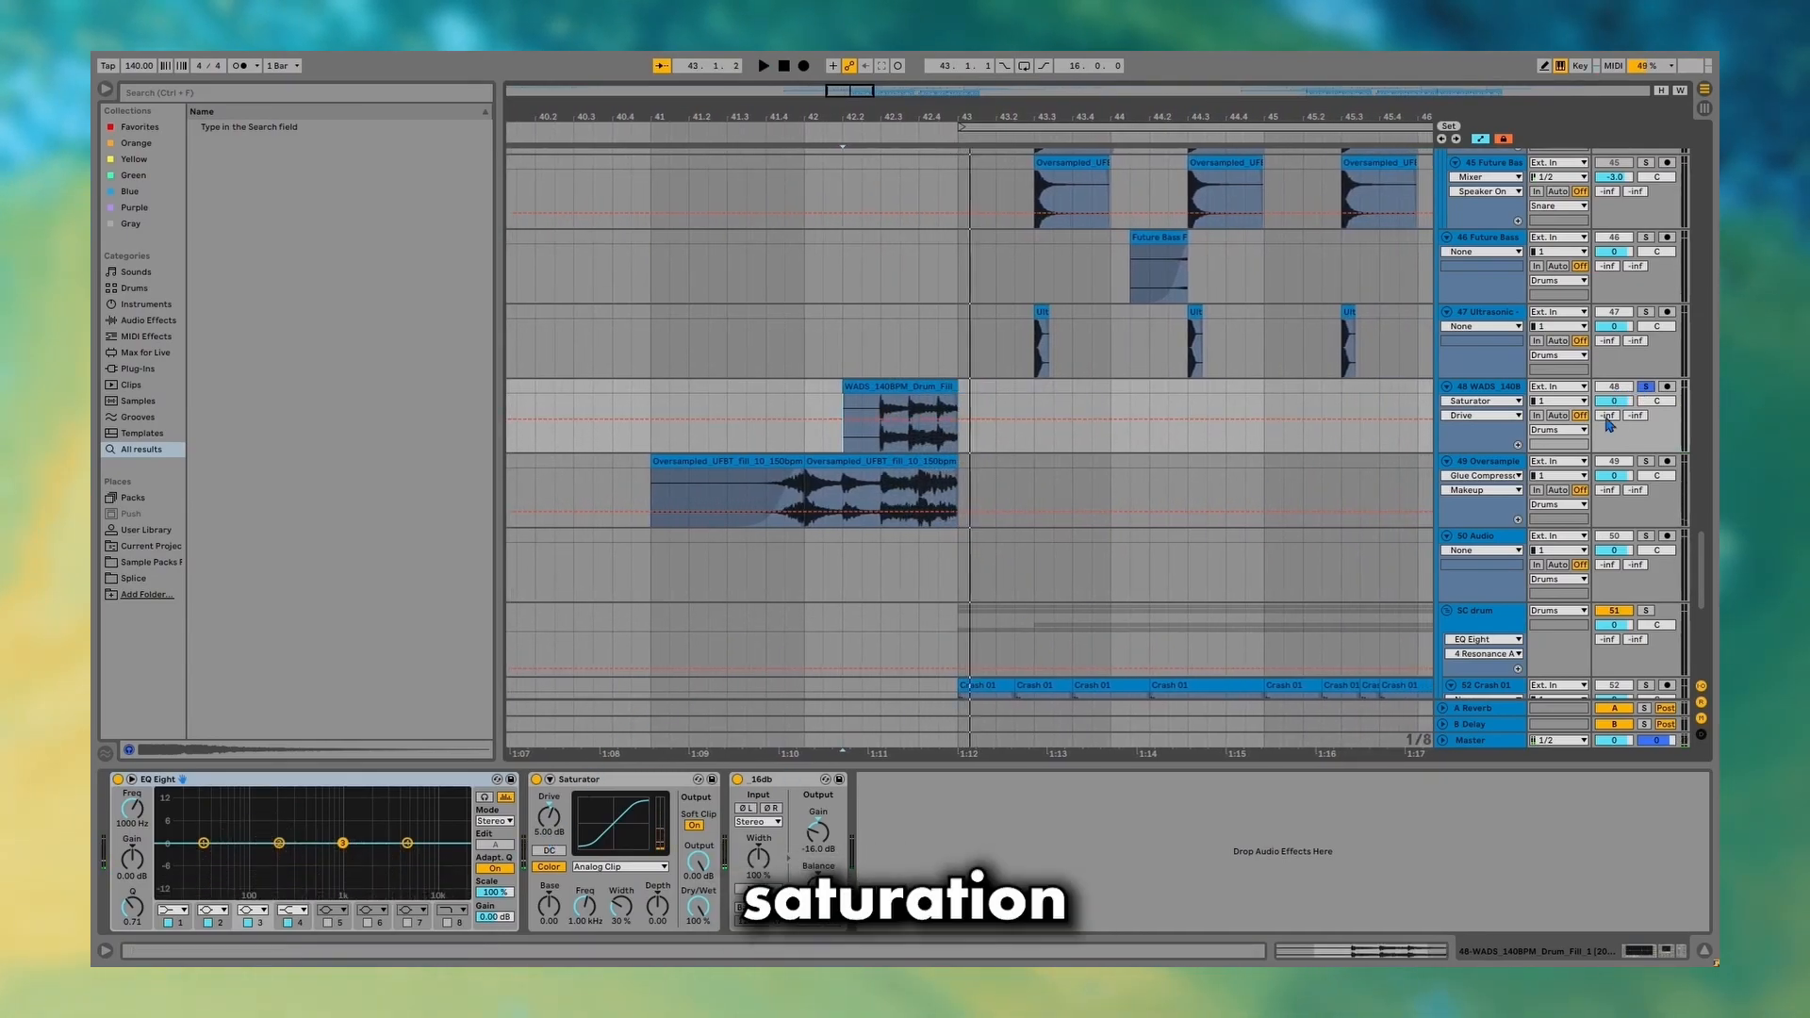
# Solo the Oversampled drum fill on track 49 and play it leading into bar 43.
pyautogui.click(1645, 462)
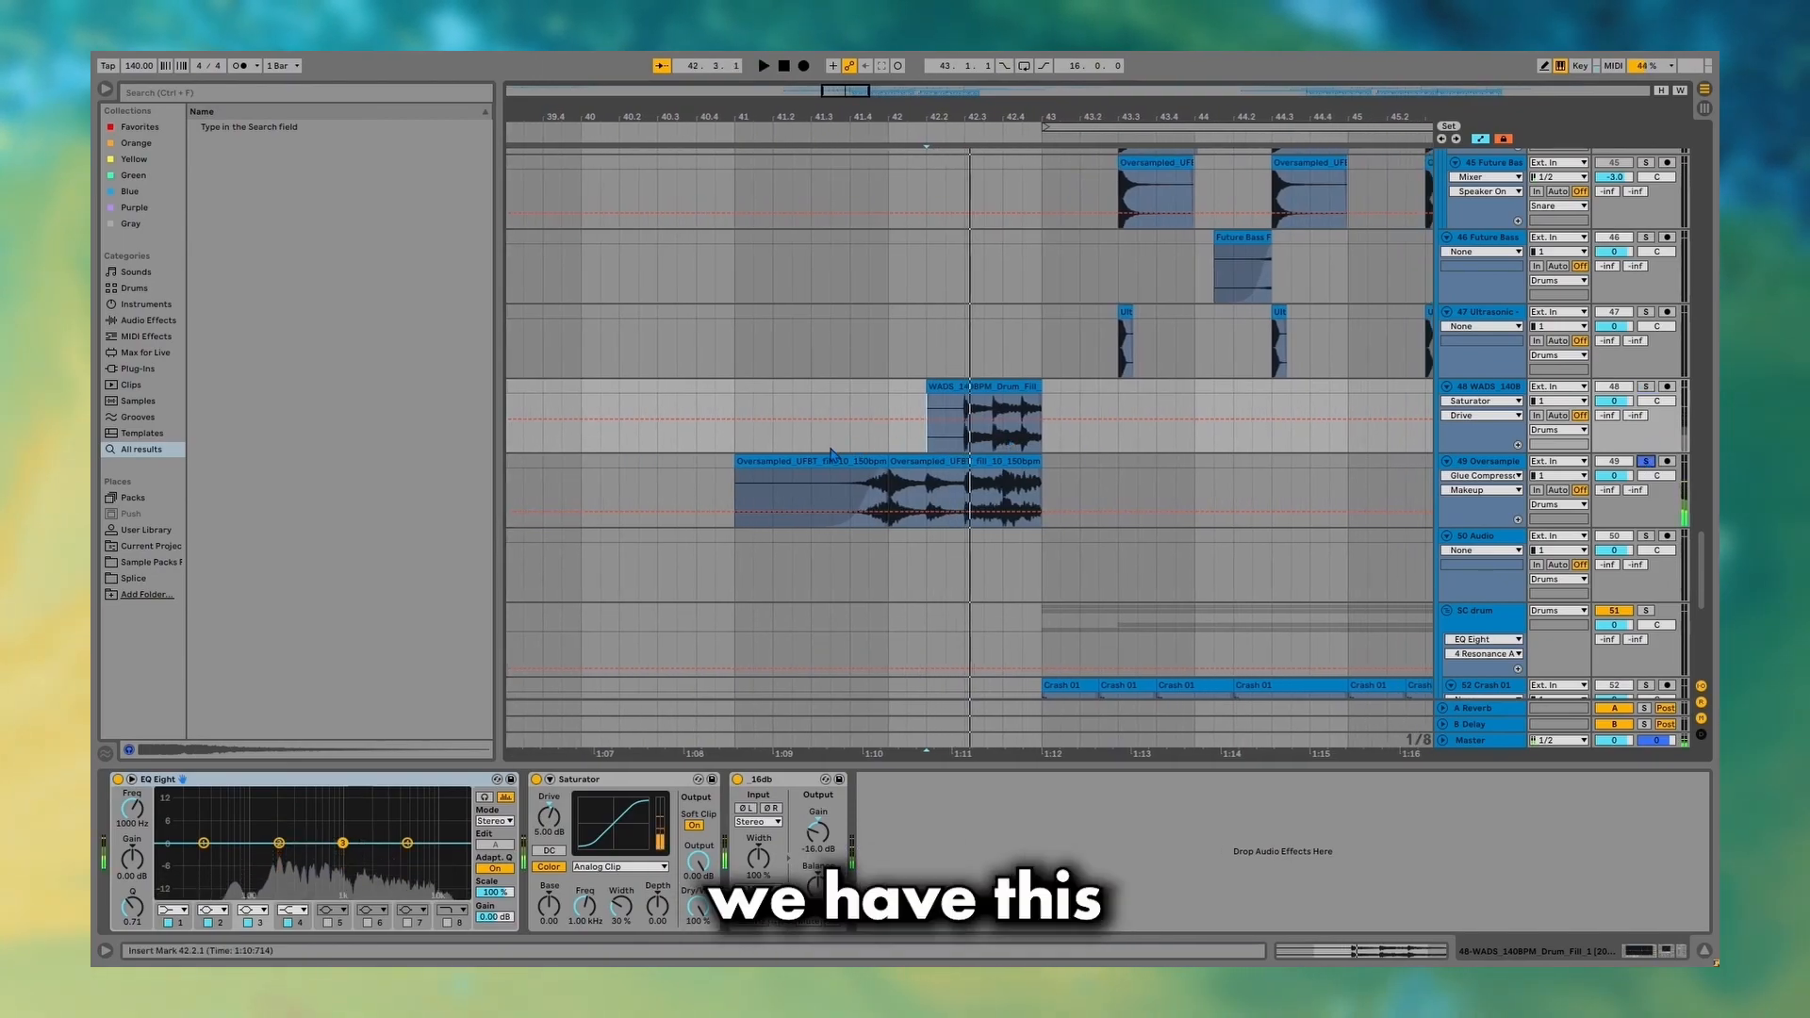
pyautogui.click(831, 489)
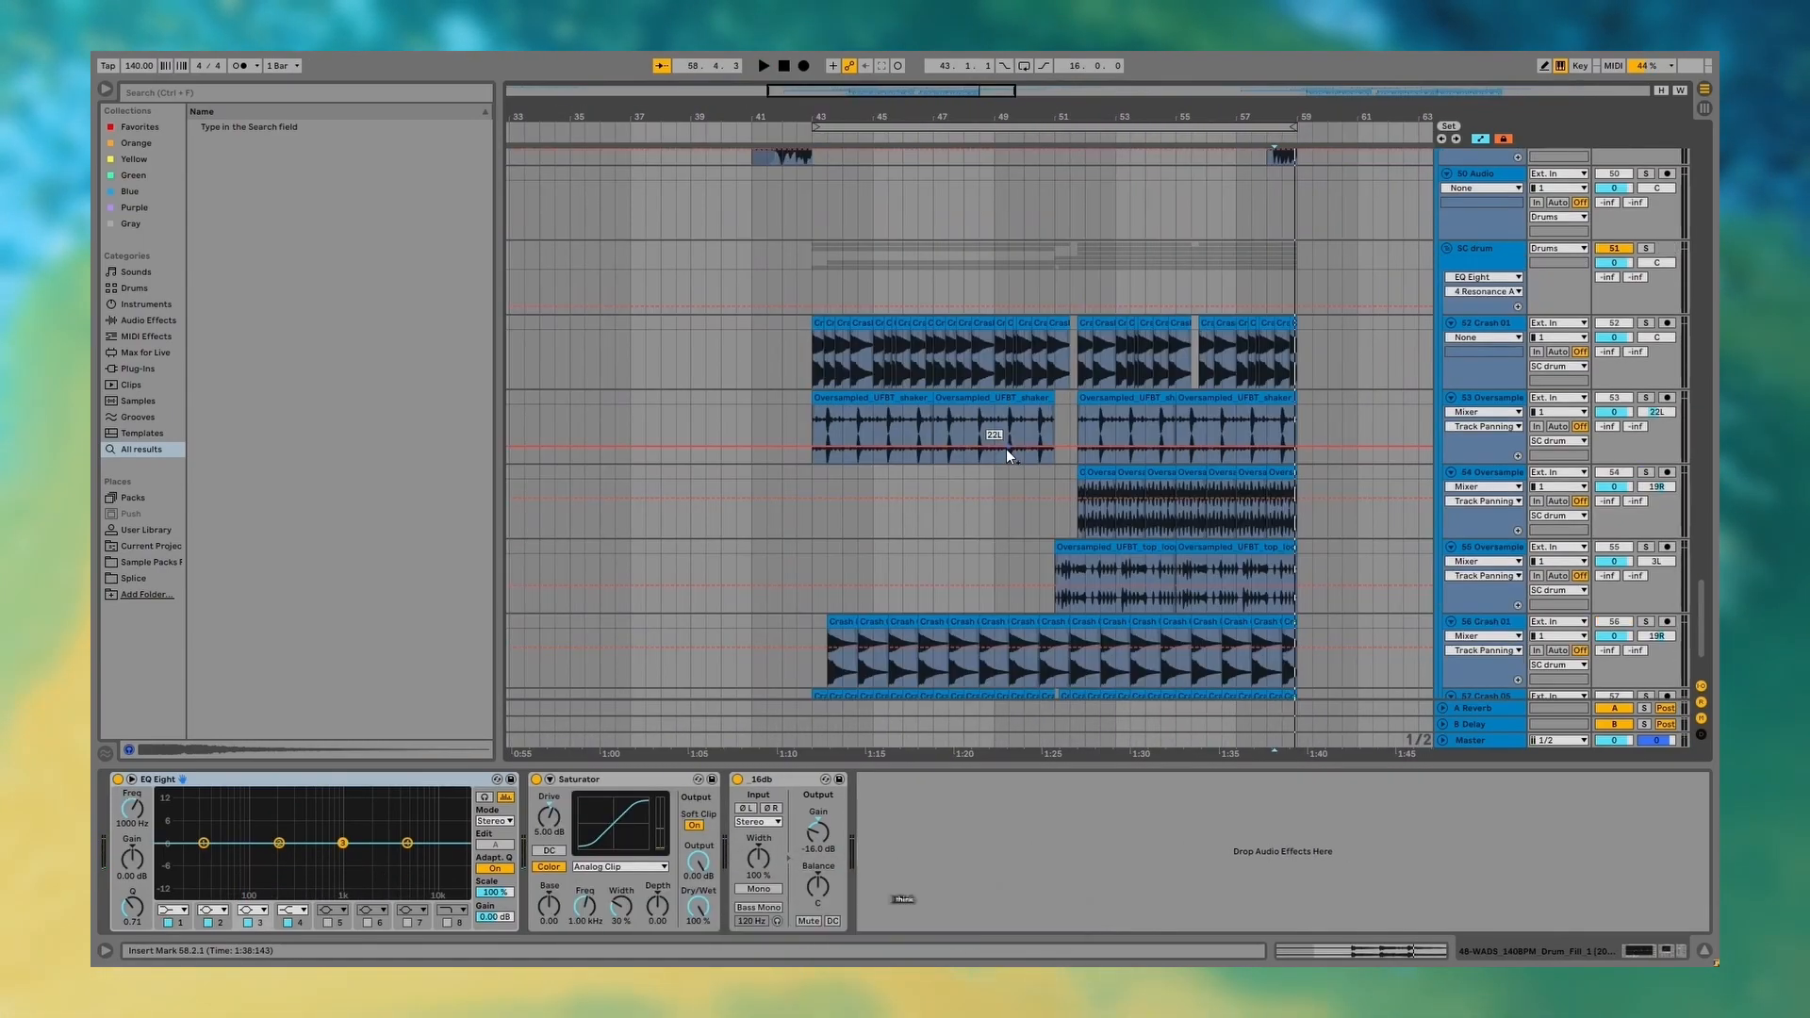
# Solo the SC drum group, play it, and look over its STFU, EQ Eight and Glue Compressor chain and member tracks.
pyautogui.scroll(4, 1005, 449)
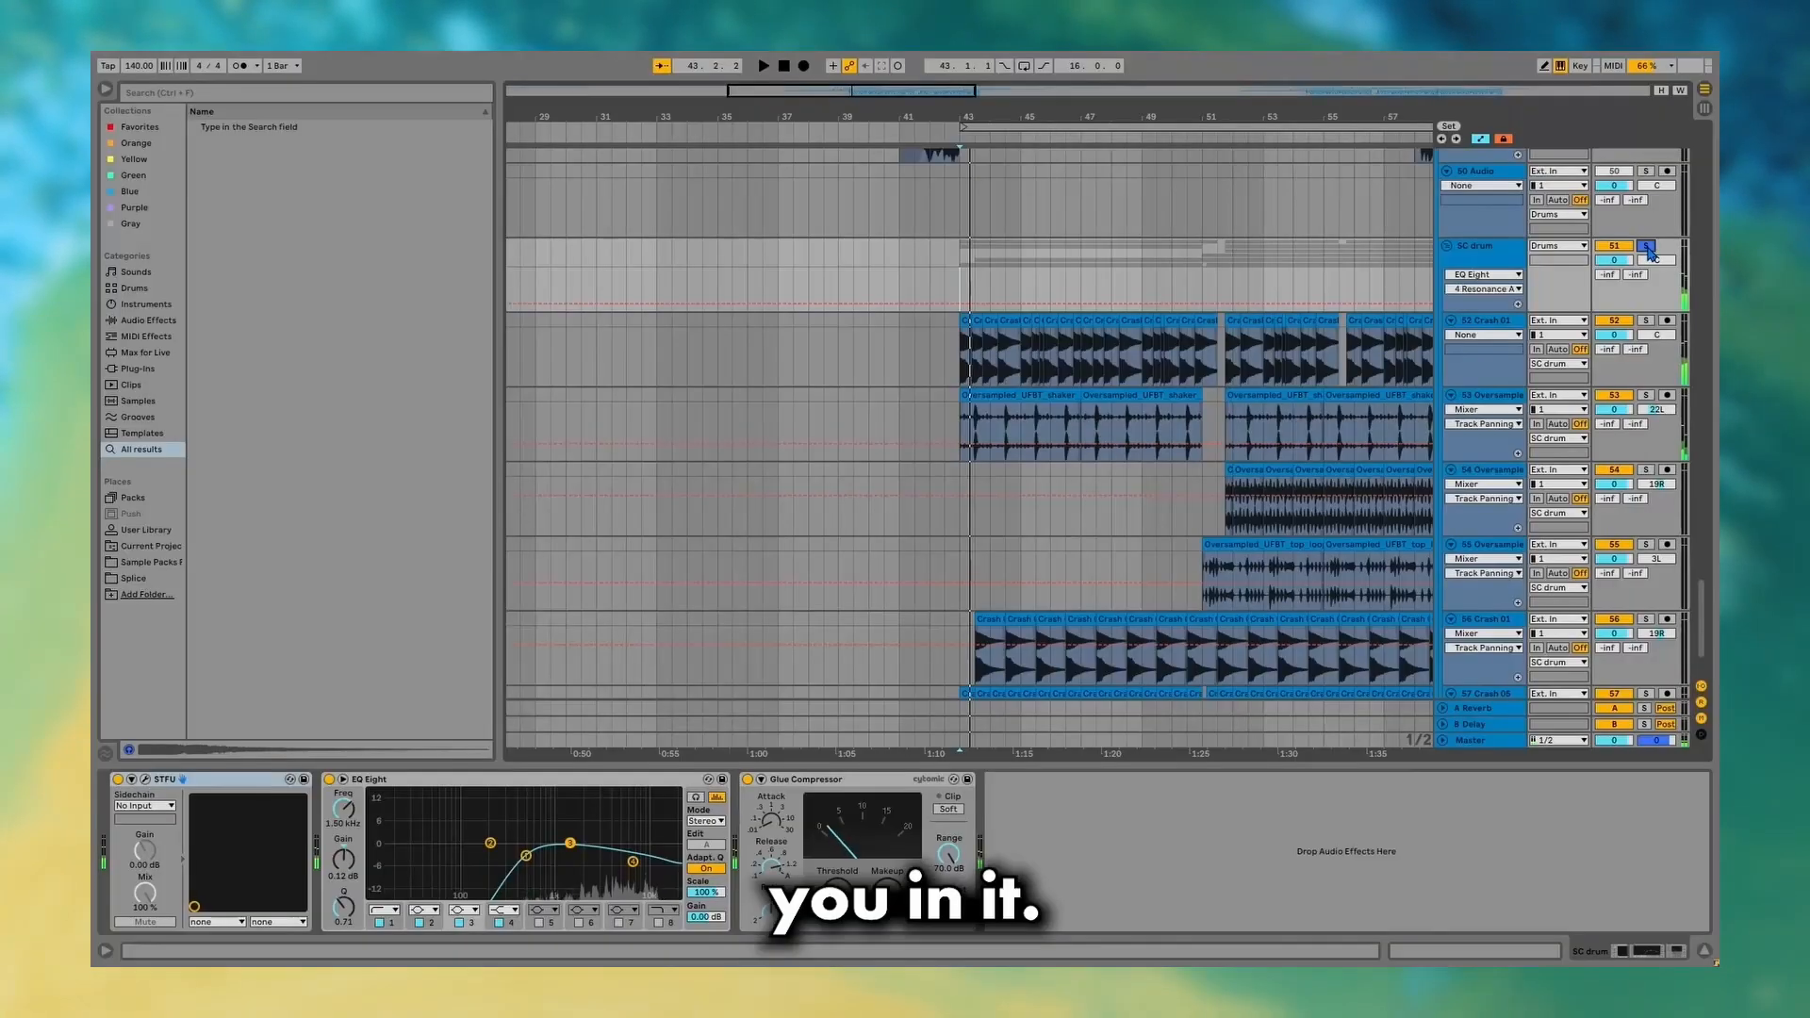
pyautogui.scroll(-1, 1470, 254)
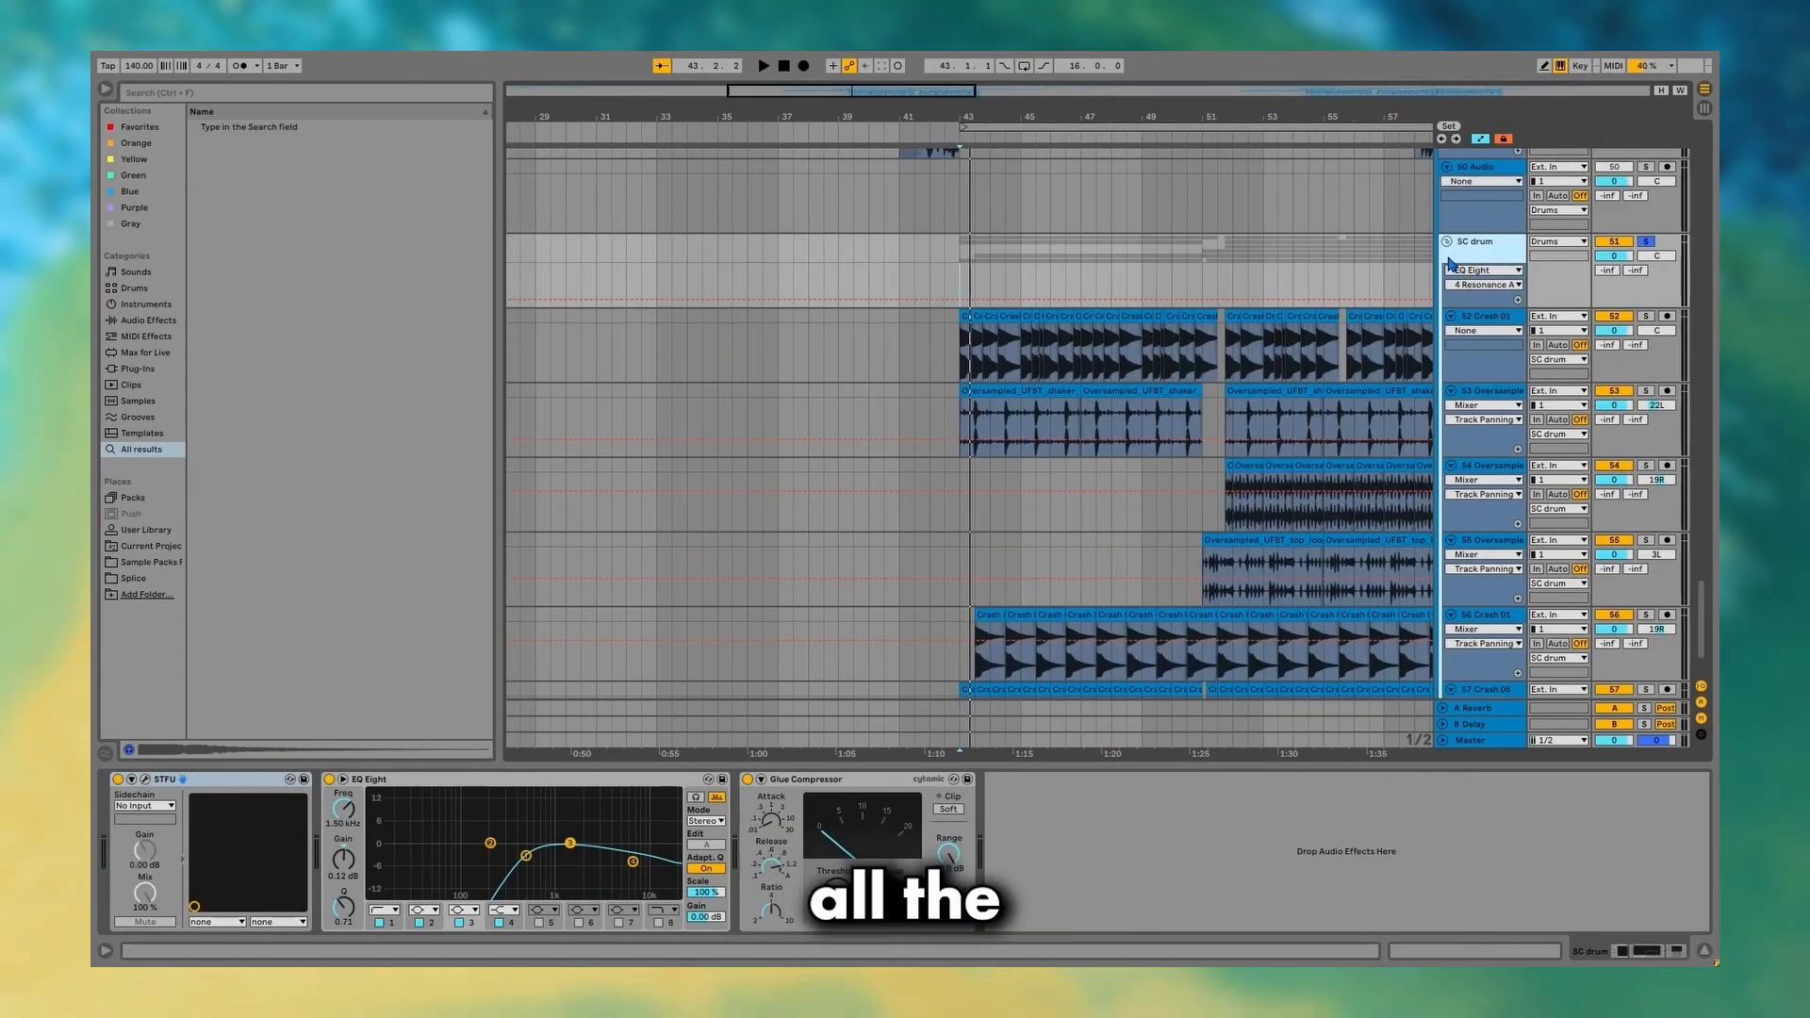
pyautogui.scroll(-3, 1388, 302)
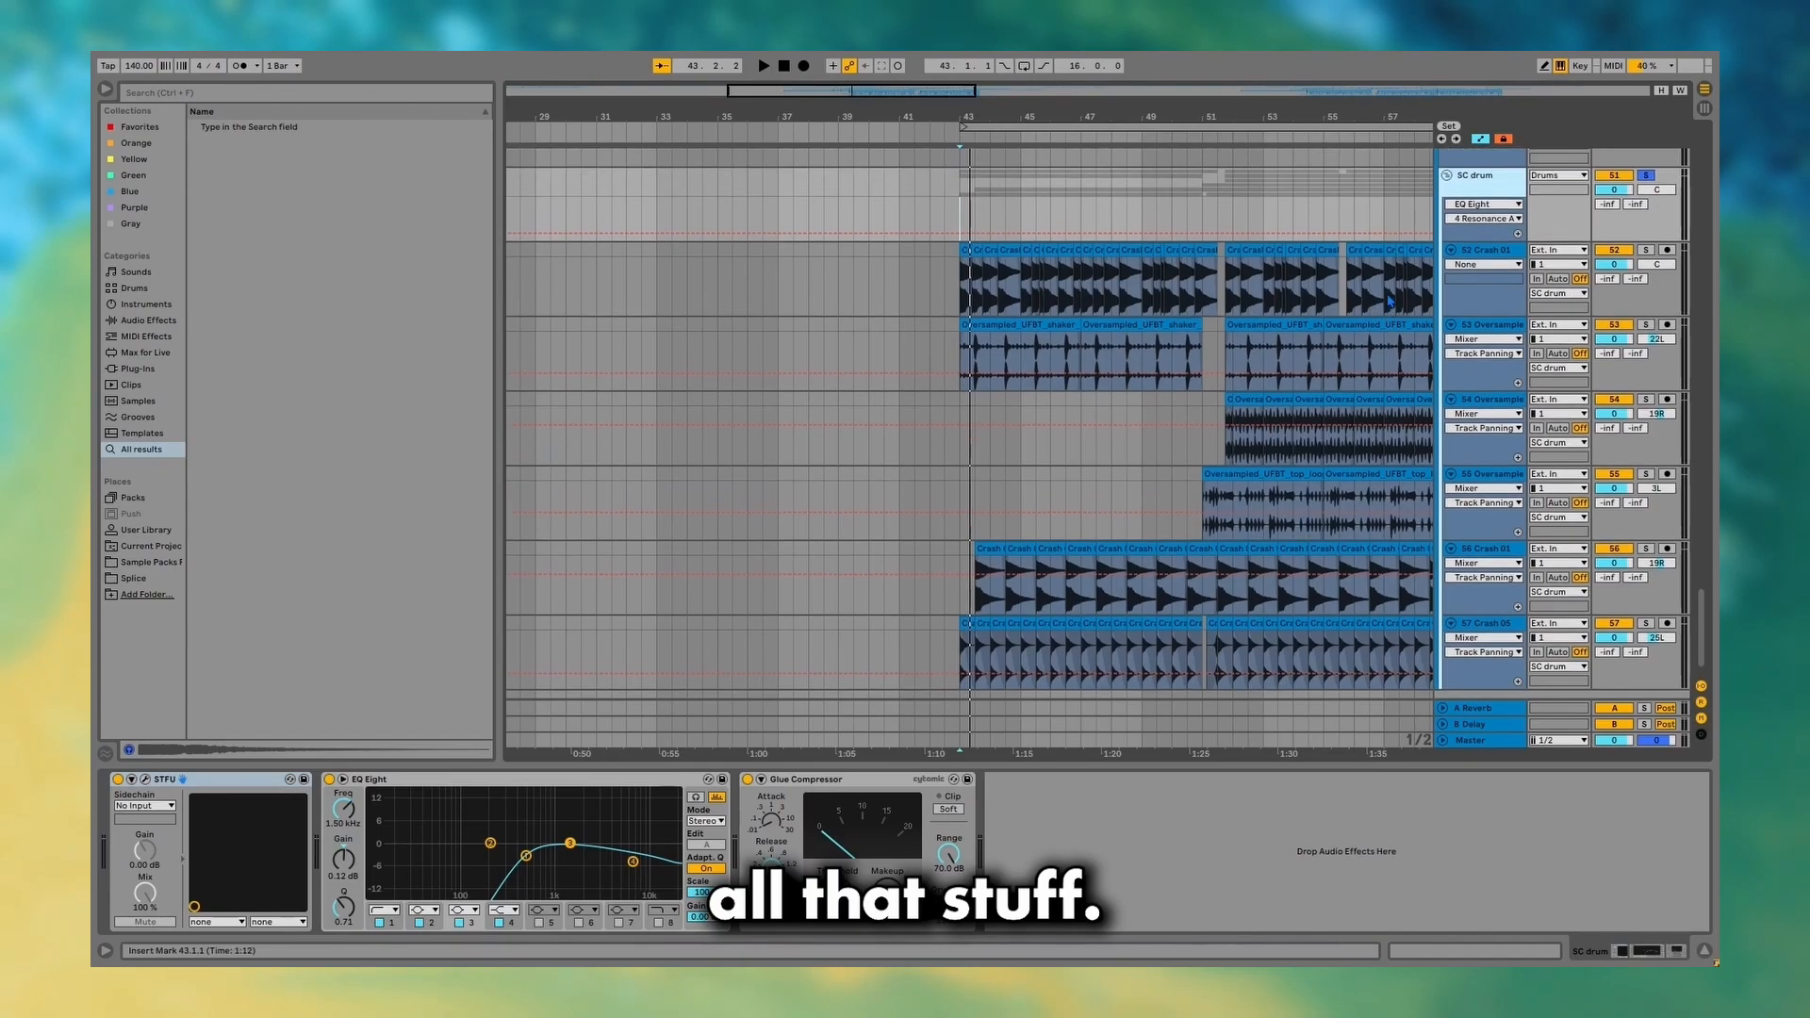
# Solo the Crash 01 pattern on track 52 and play it from bar 43.
pyautogui.scroll(5, 1140, 281)
pyautogui.moveTo(1035, 280); pyautogui.dragTo(1650, 243)
pyautogui.click(1647, 250)
pyautogui.press('space')
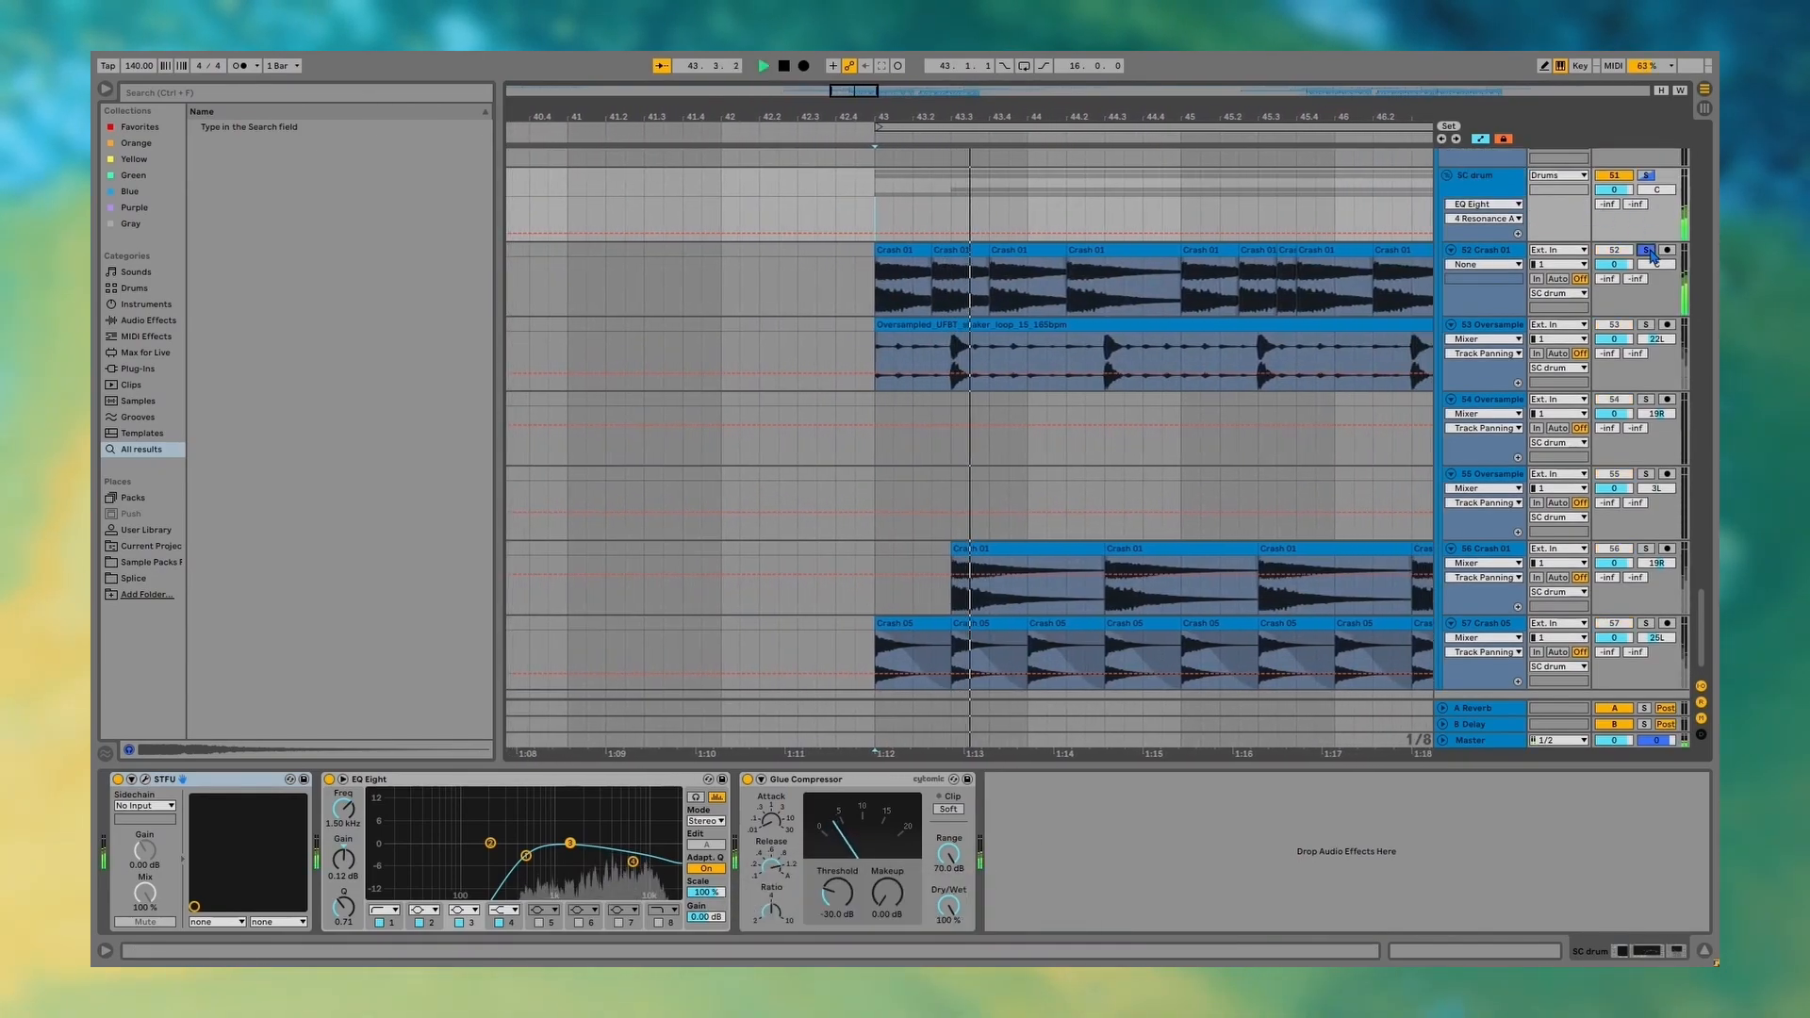
pyautogui.press('space')
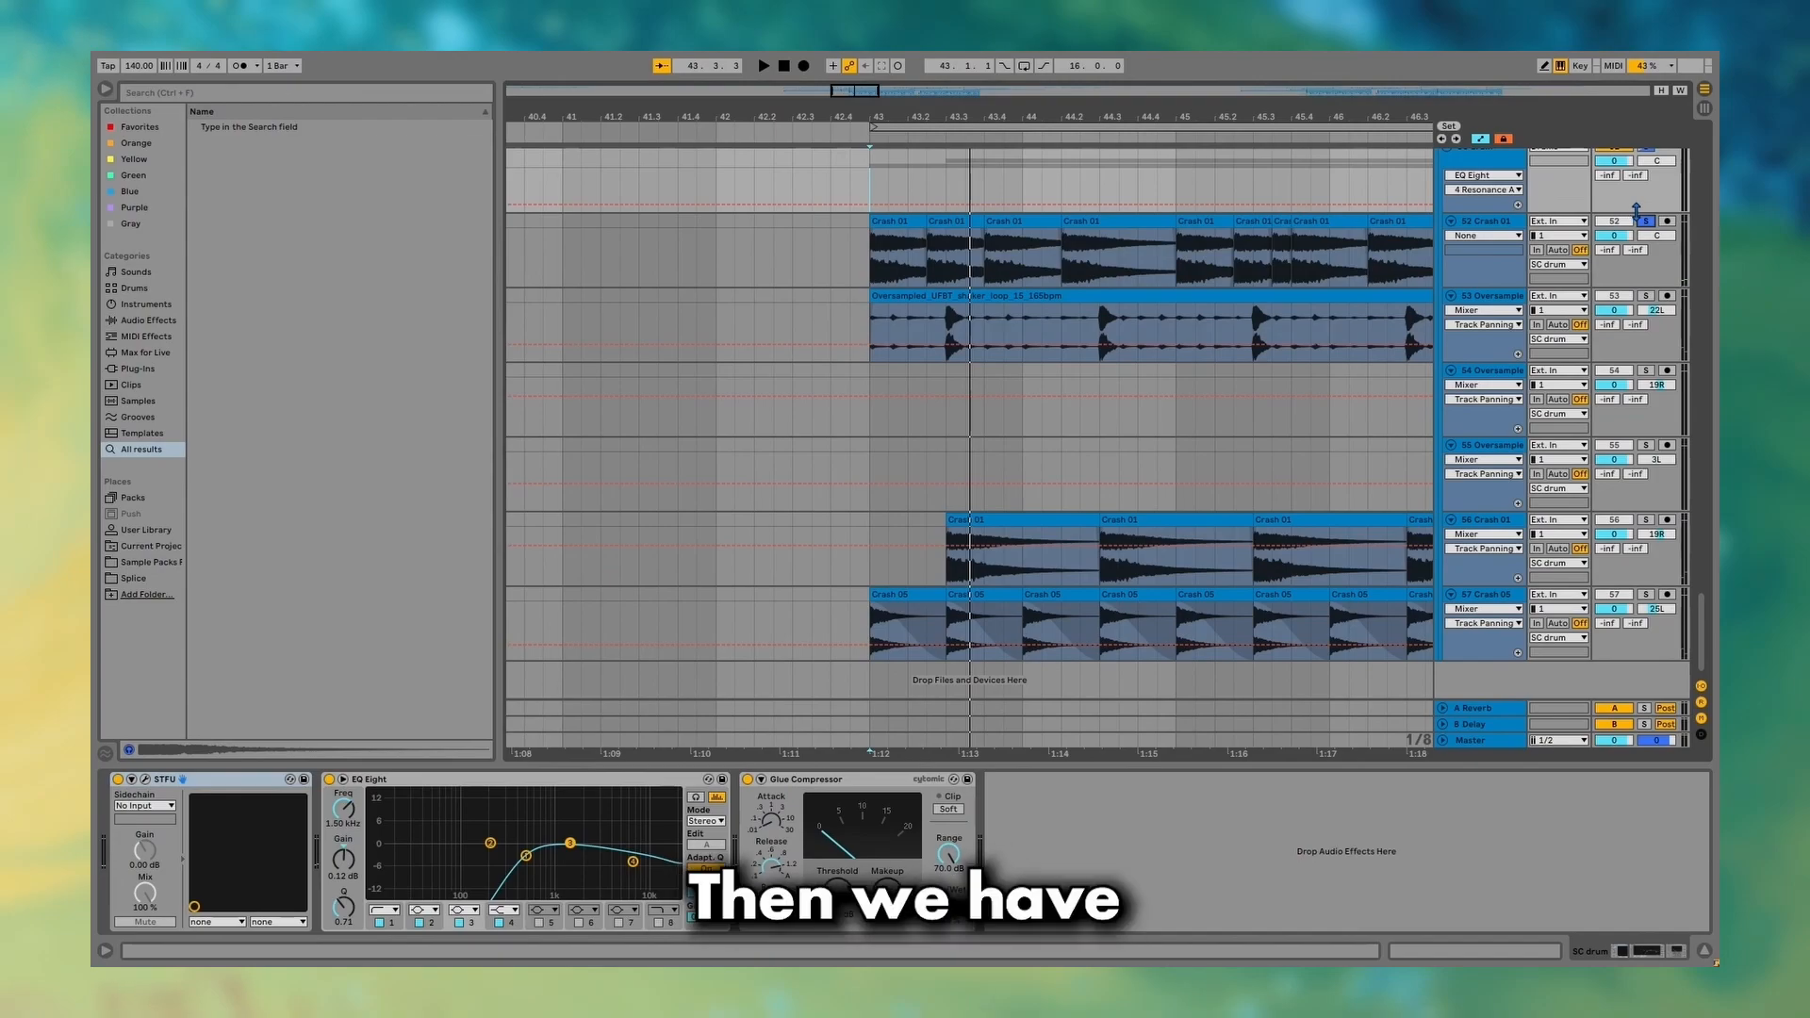
# Solo the shaker loop on track 53 and play it from bar 43.
pyautogui.click(1646, 296)
pyautogui.press('space')
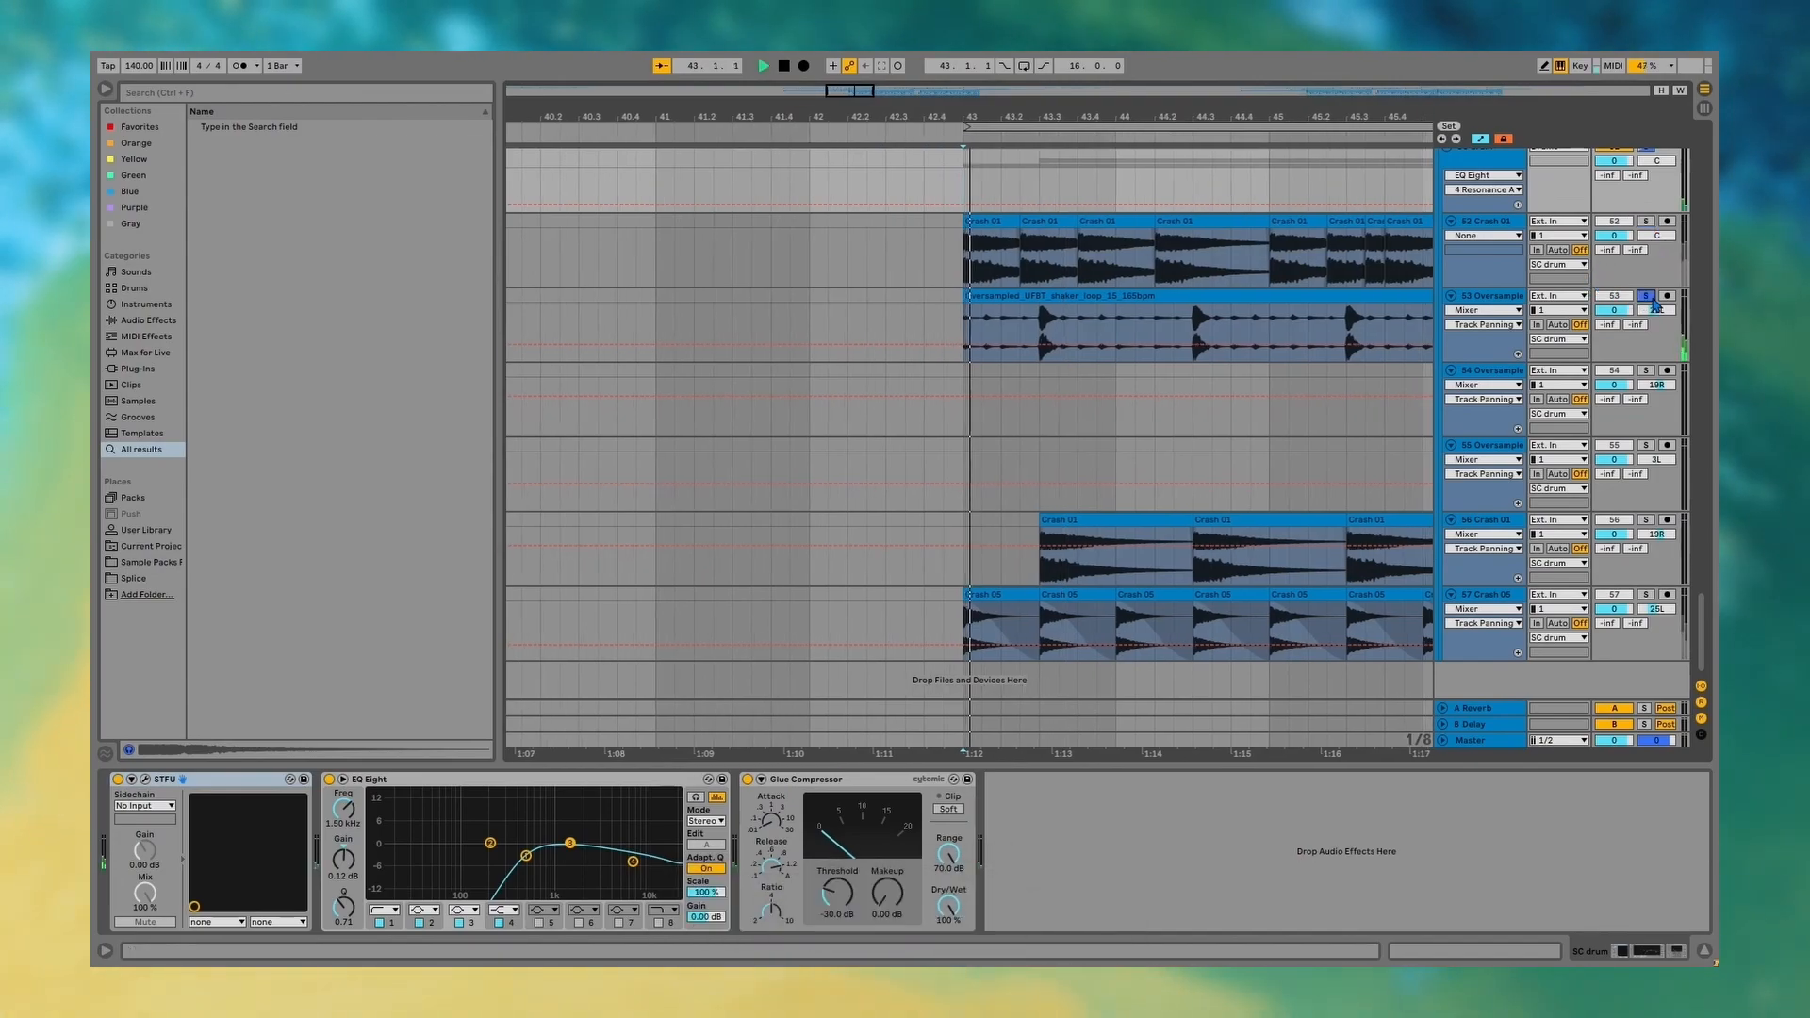
pyautogui.press('space')
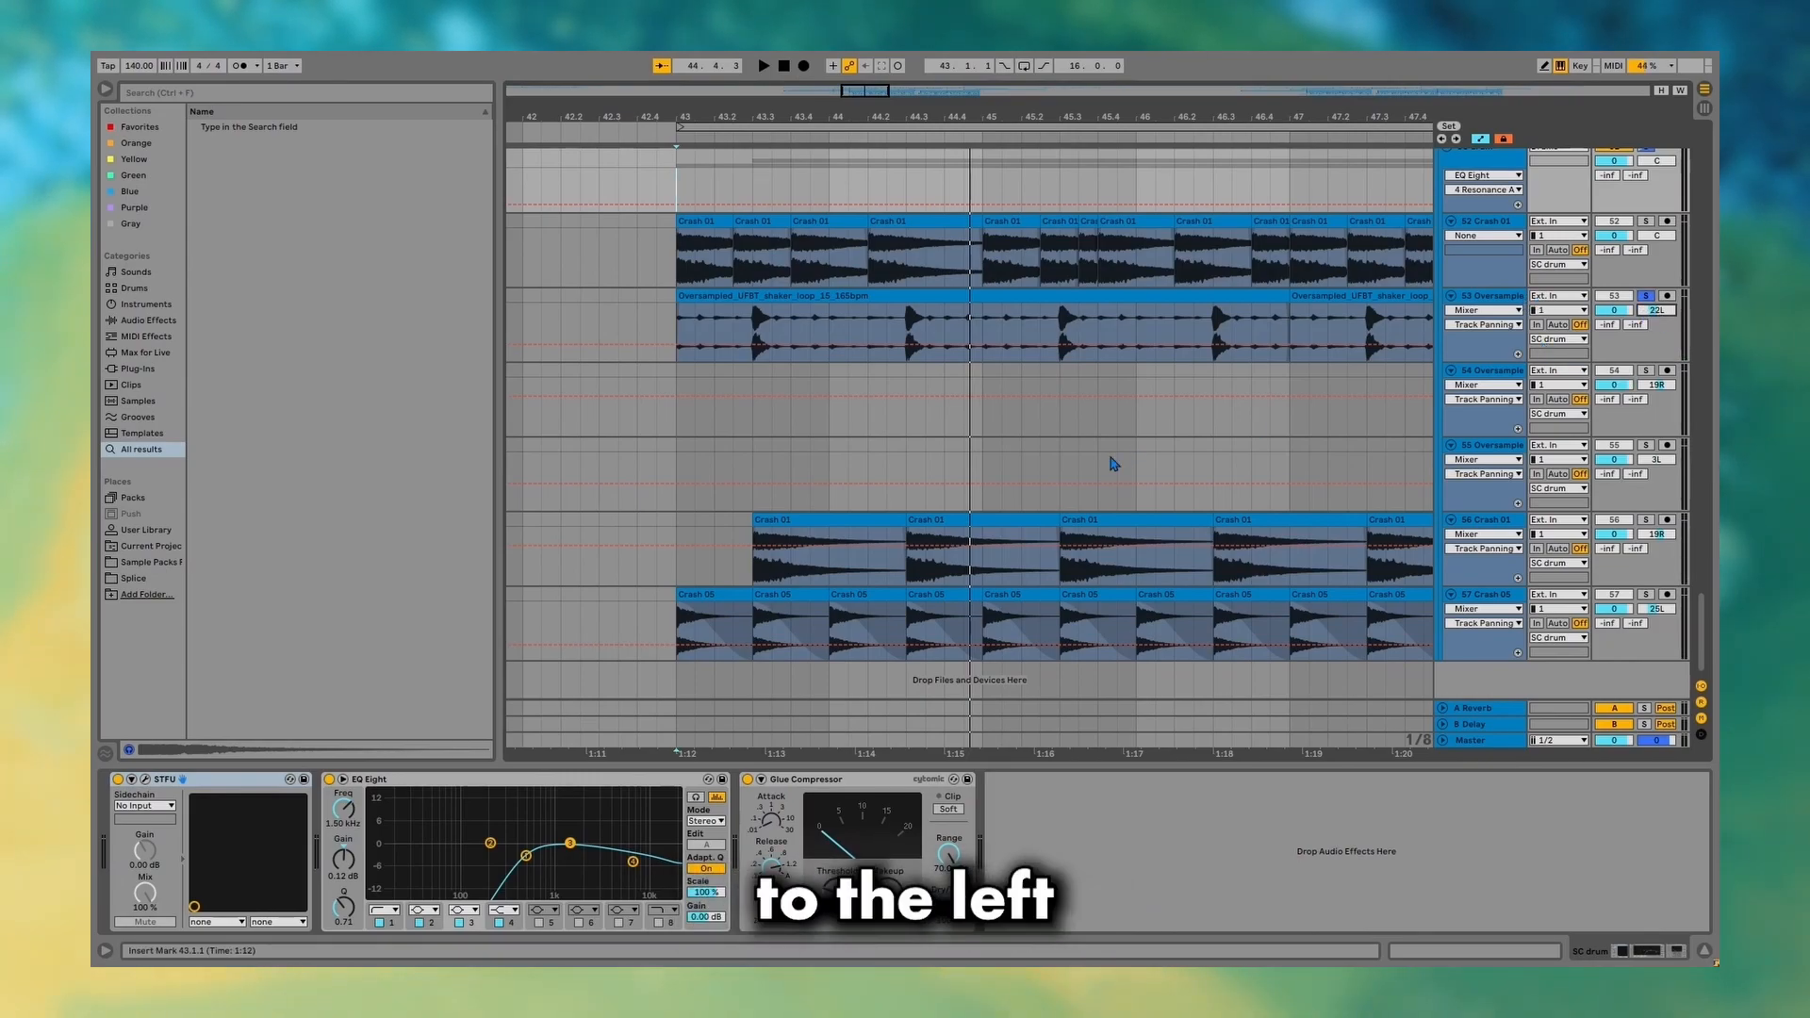
# Solo the second shaker loop on track 54 and play it from bar 52, and solo the top loop on track 55.
pyautogui.scroll(-5, 1114, 464)
pyautogui.click(1109, 427)
pyautogui.scroll(5, 1109, 427)
pyautogui.hscroll(1, 1109, 427)
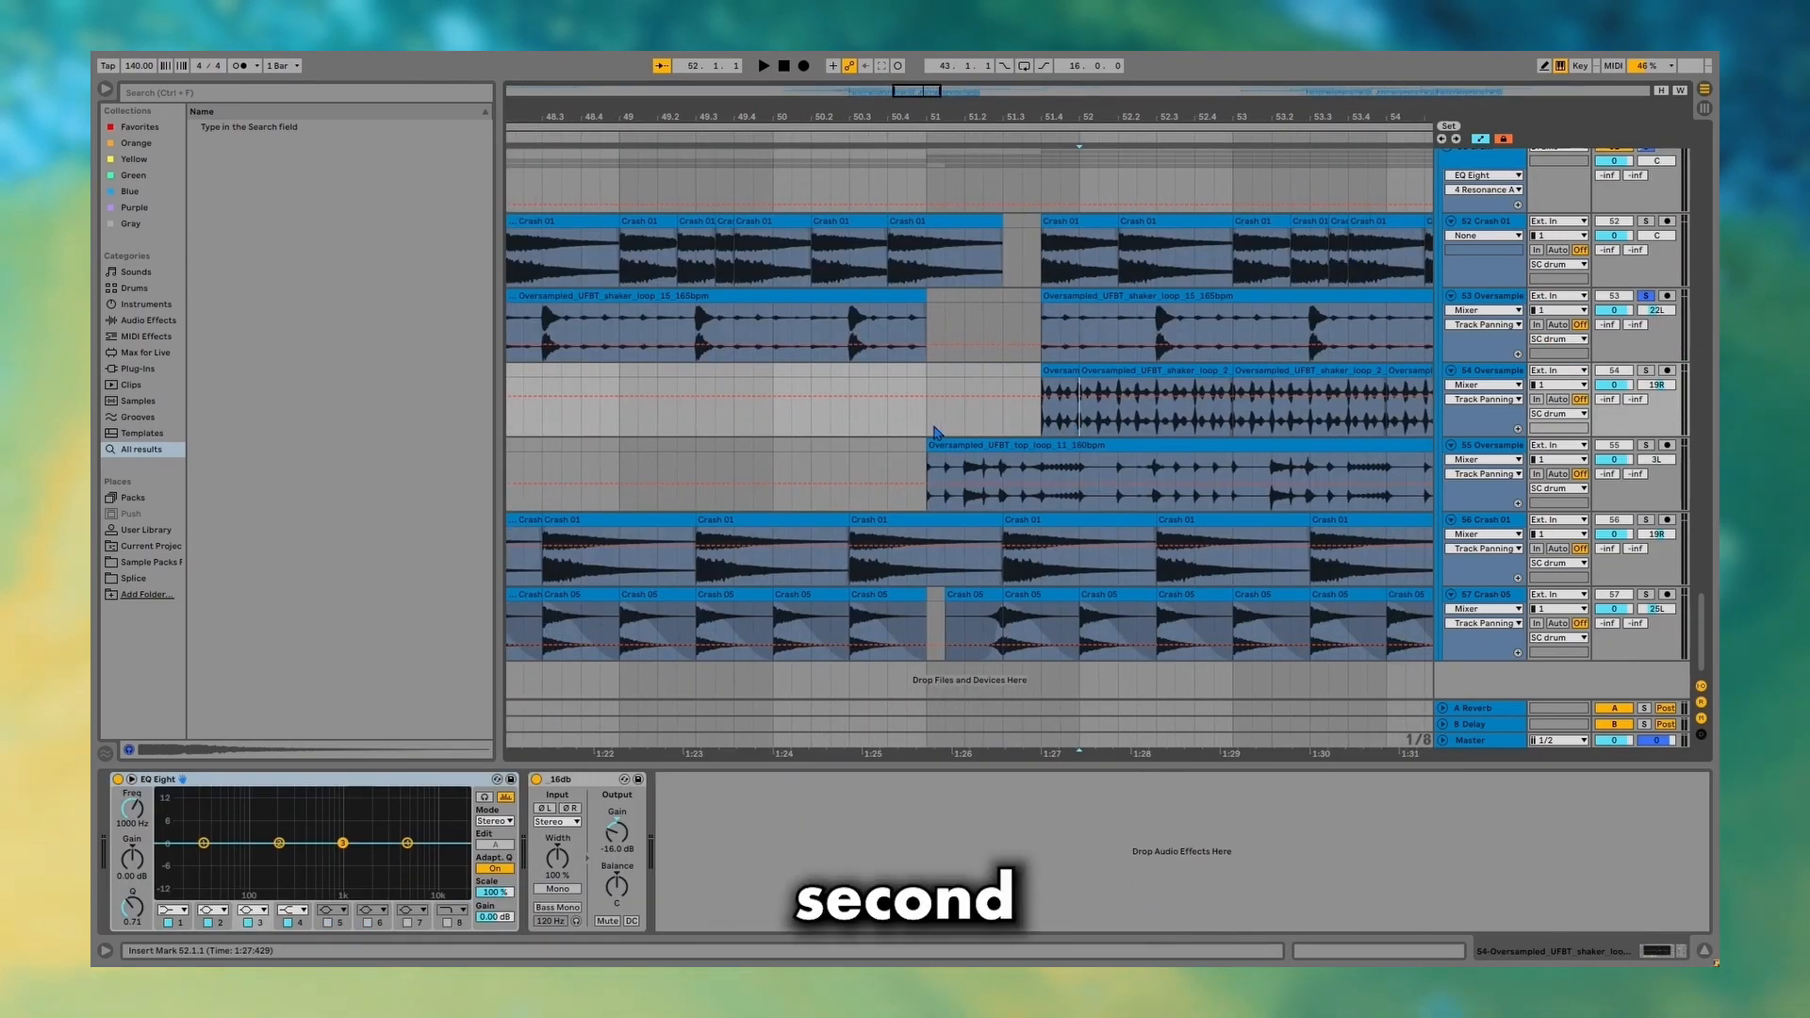
pyautogui.press('space')
pyautogui.click(1645, 371)
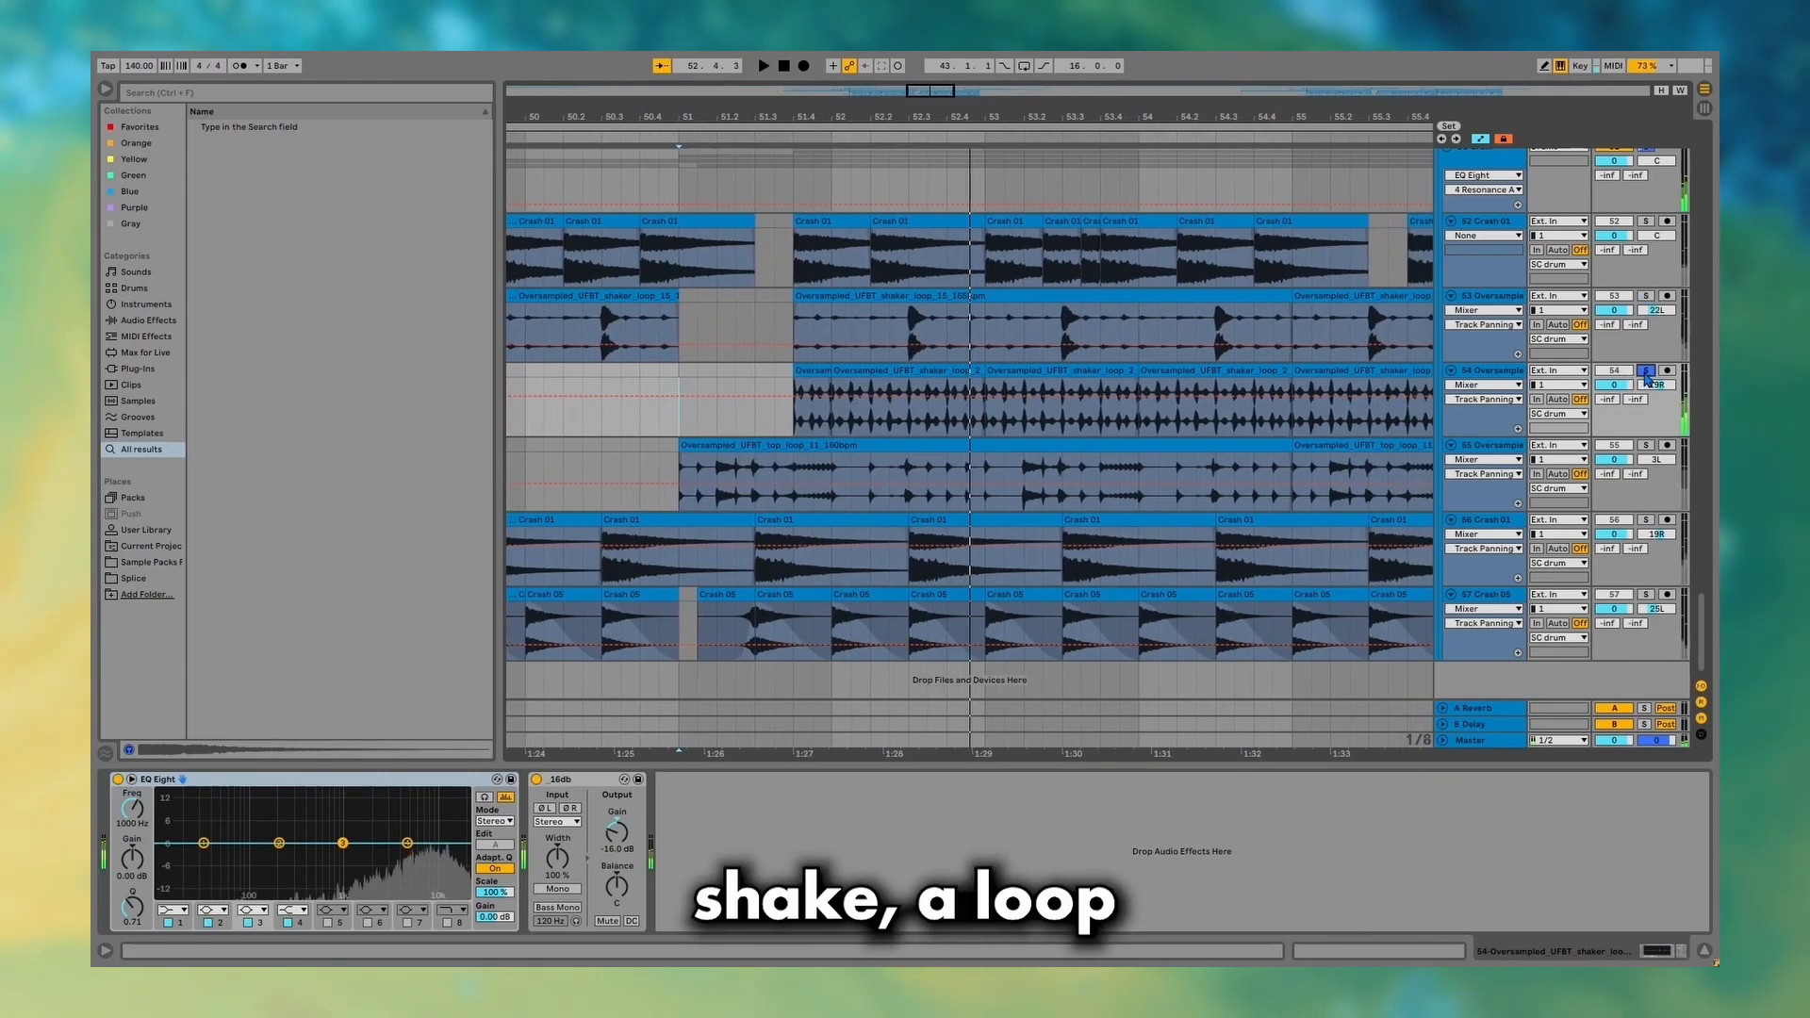
pyautogui.click(1647, 447)
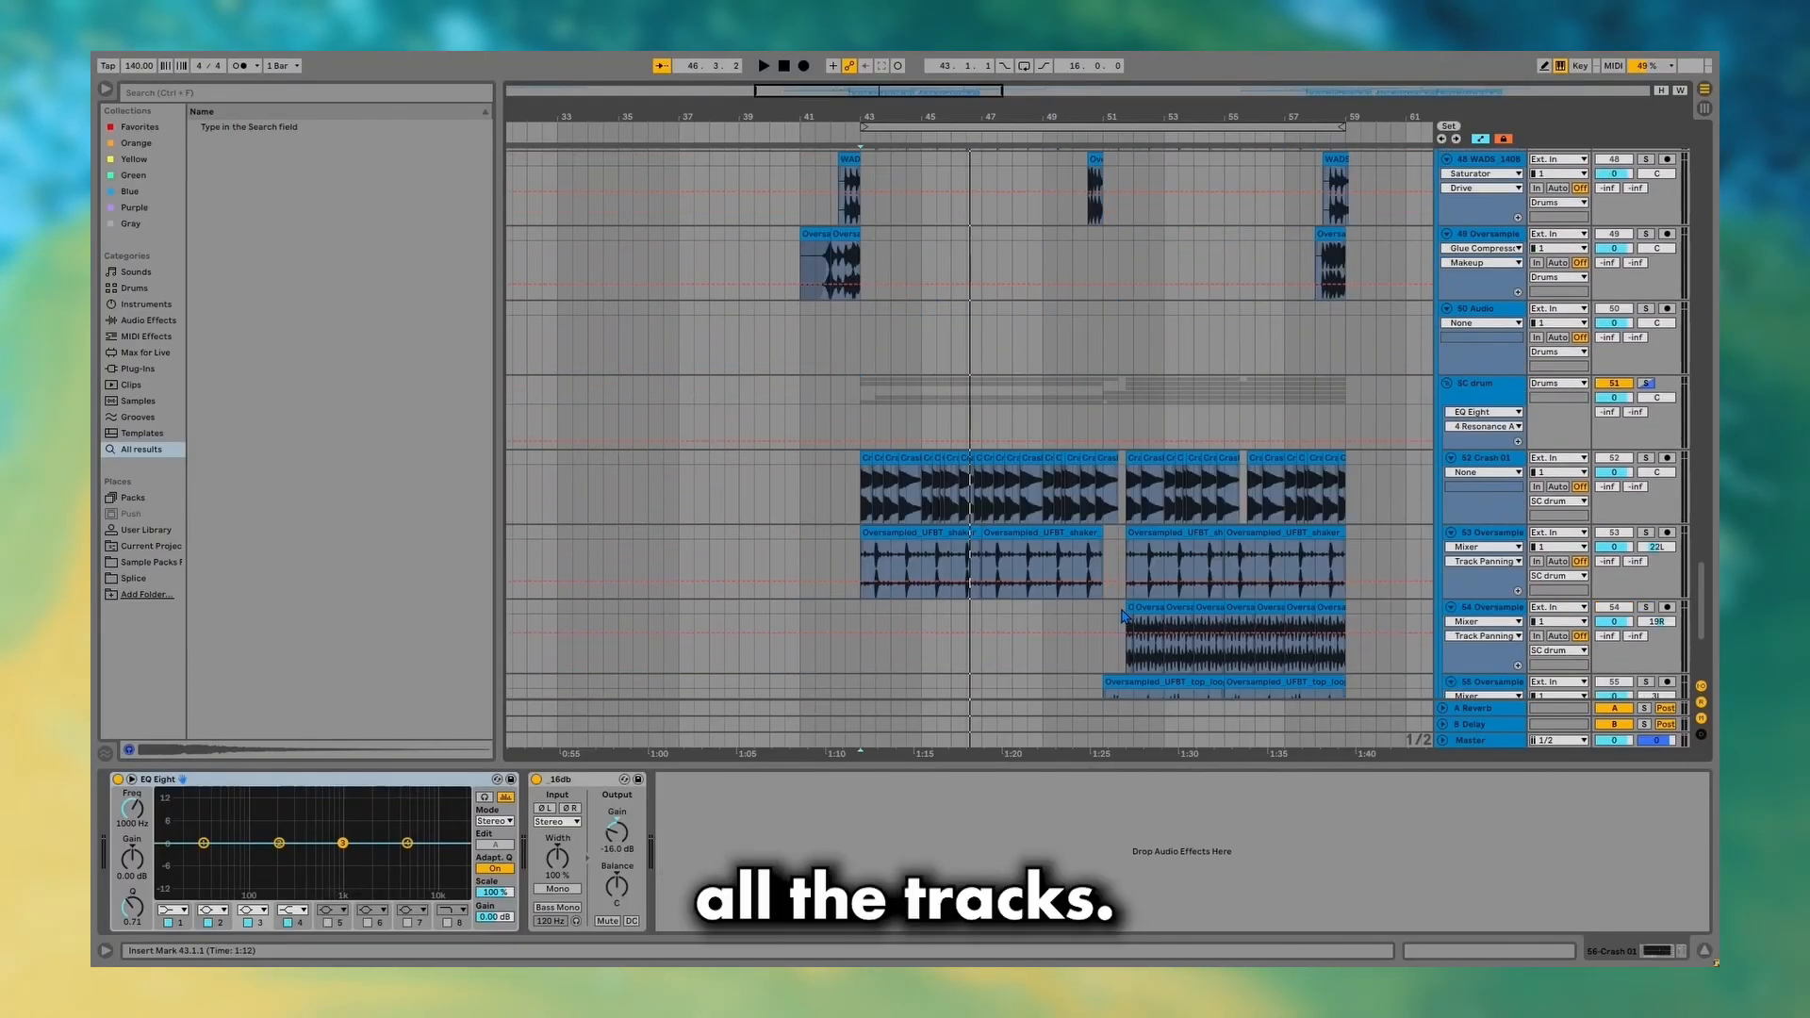
# Step through the SC drum group's tracks 52 to 57 to examine the EQ Eight and gain devices in their chains.
pyautogui.scroll(-3, 1121, 614)
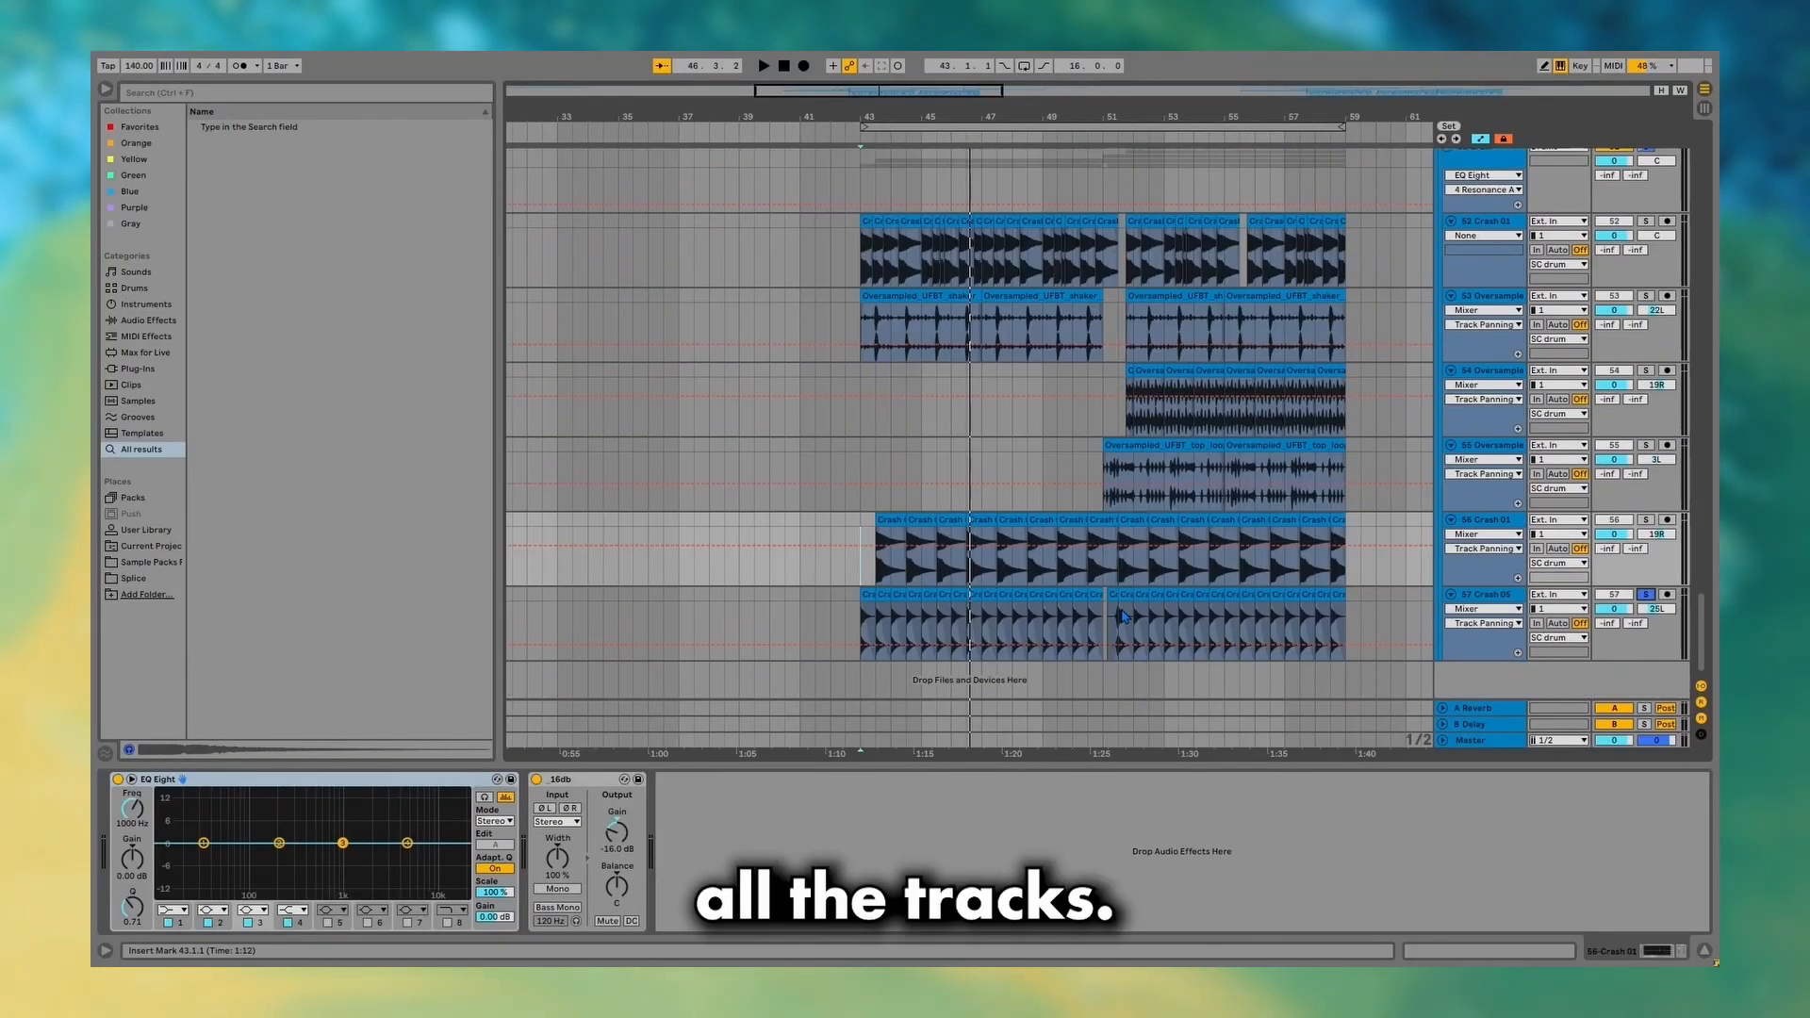
pyautogui.scroll(1, 1338, 547)
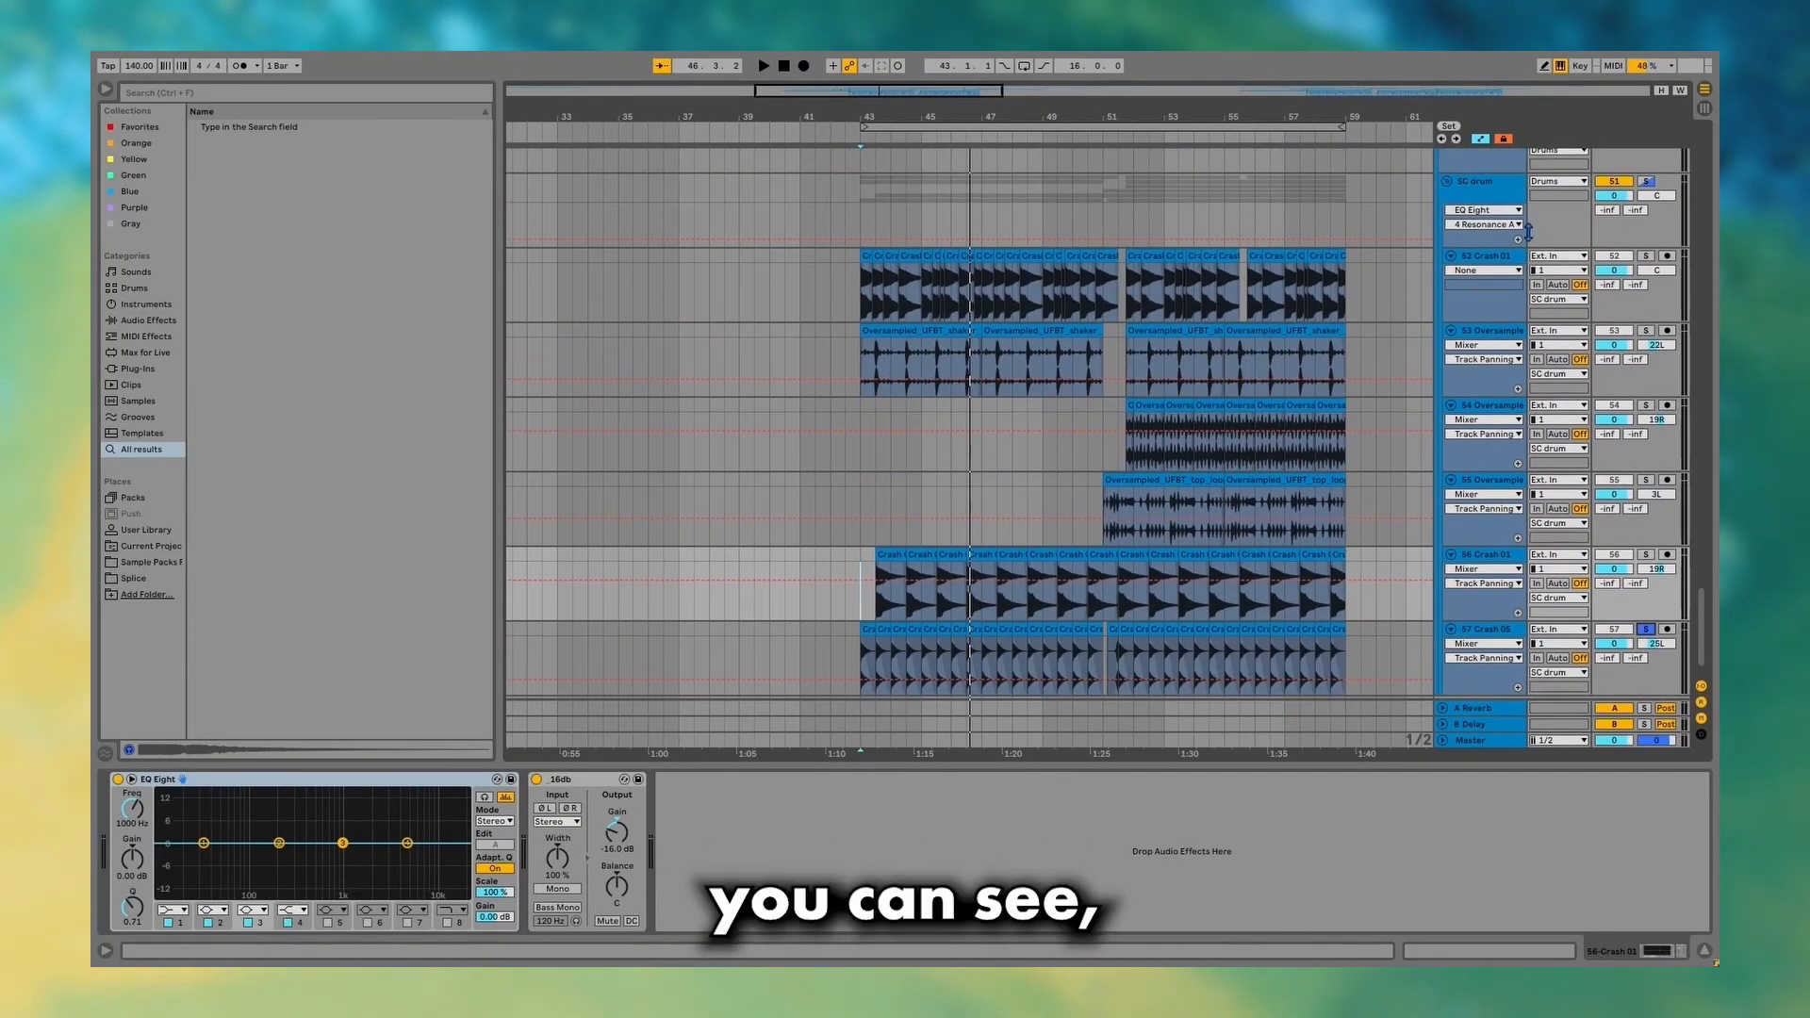
pyautogui.click(1508, 258)
pyautogui.press('Down')
pyautogui.press('Down')
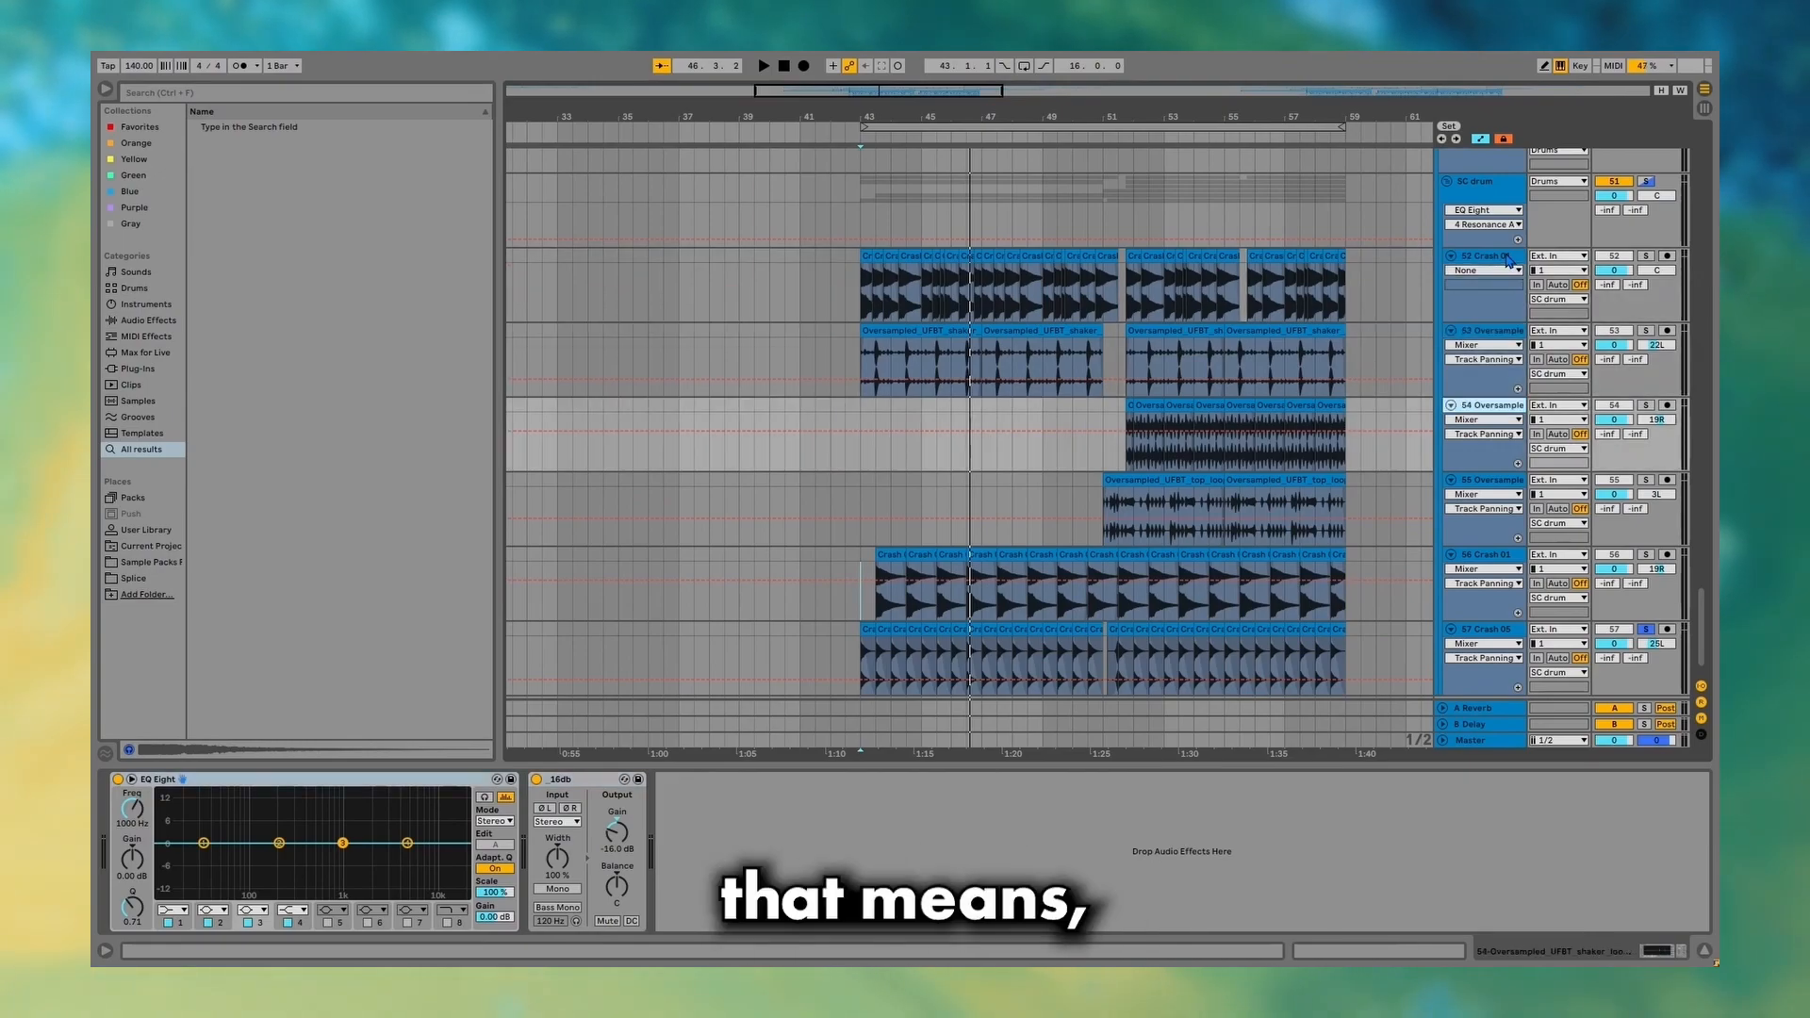
pyautogui.press('Down')
pyautogui.press('Down')
pyautogui.press('Down')
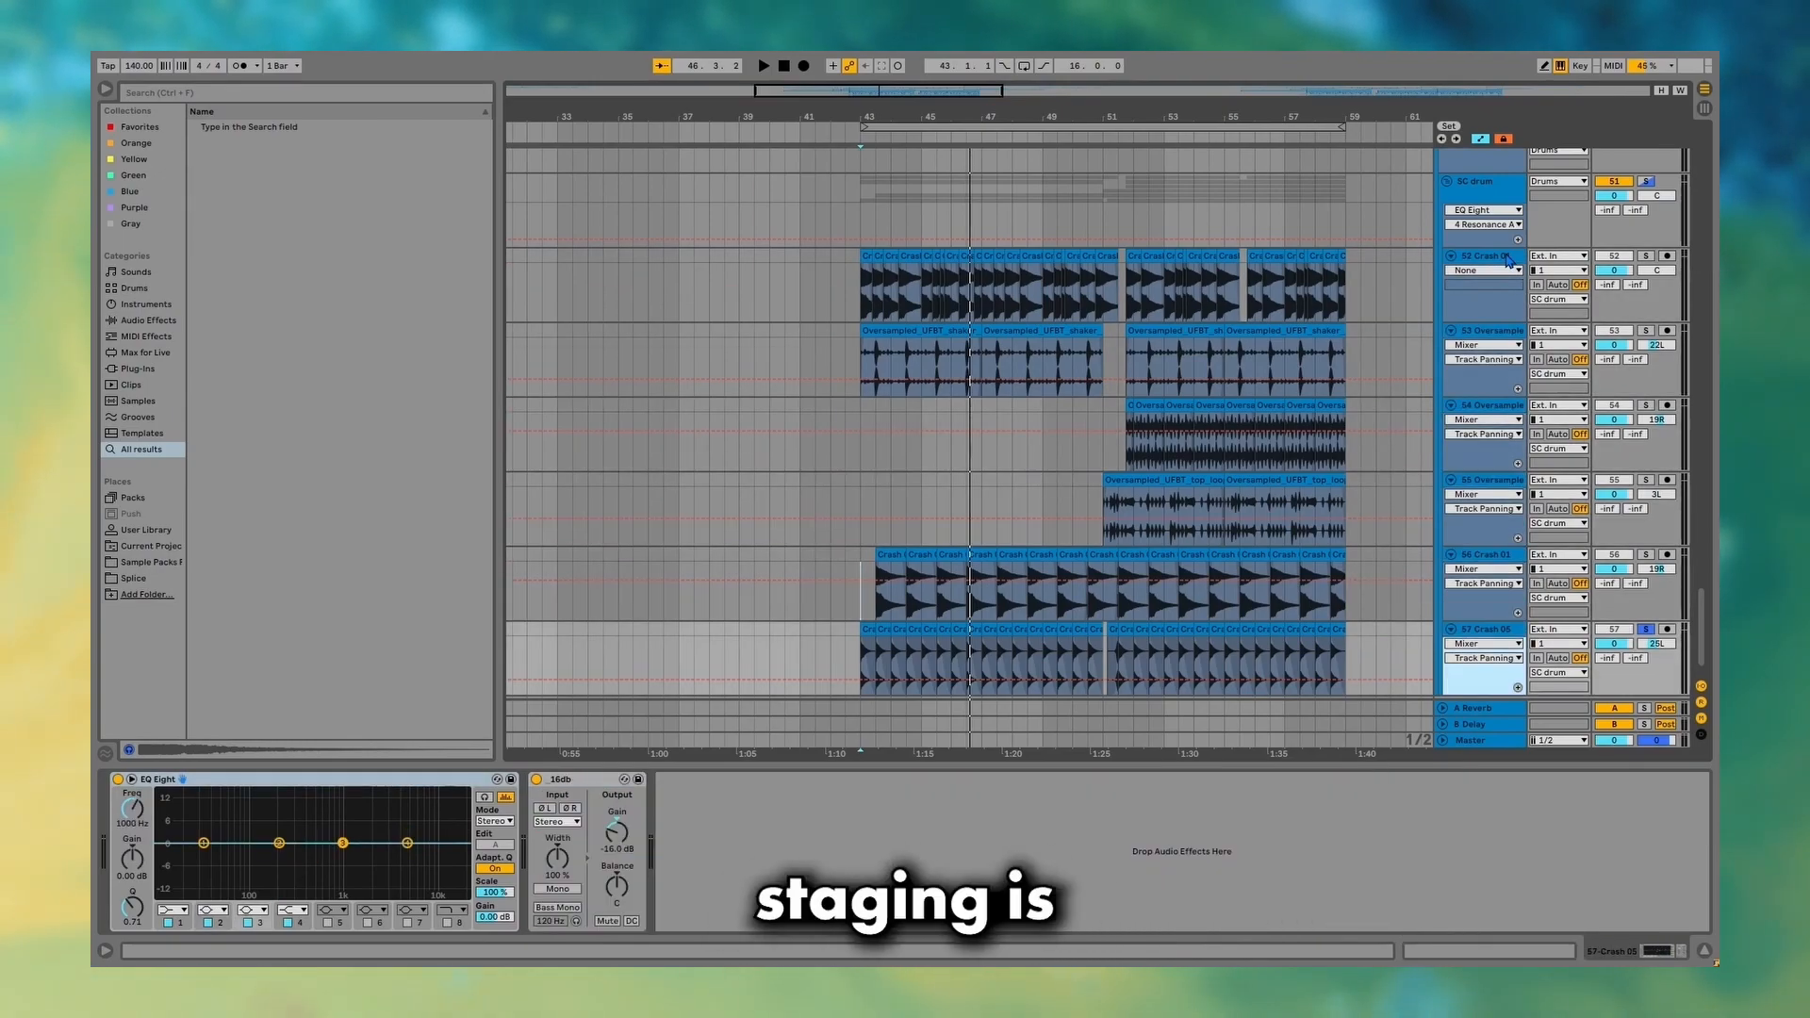
pyautogui.press('Up')
pyautogui.press('Up')
pyautogui.press('Up')
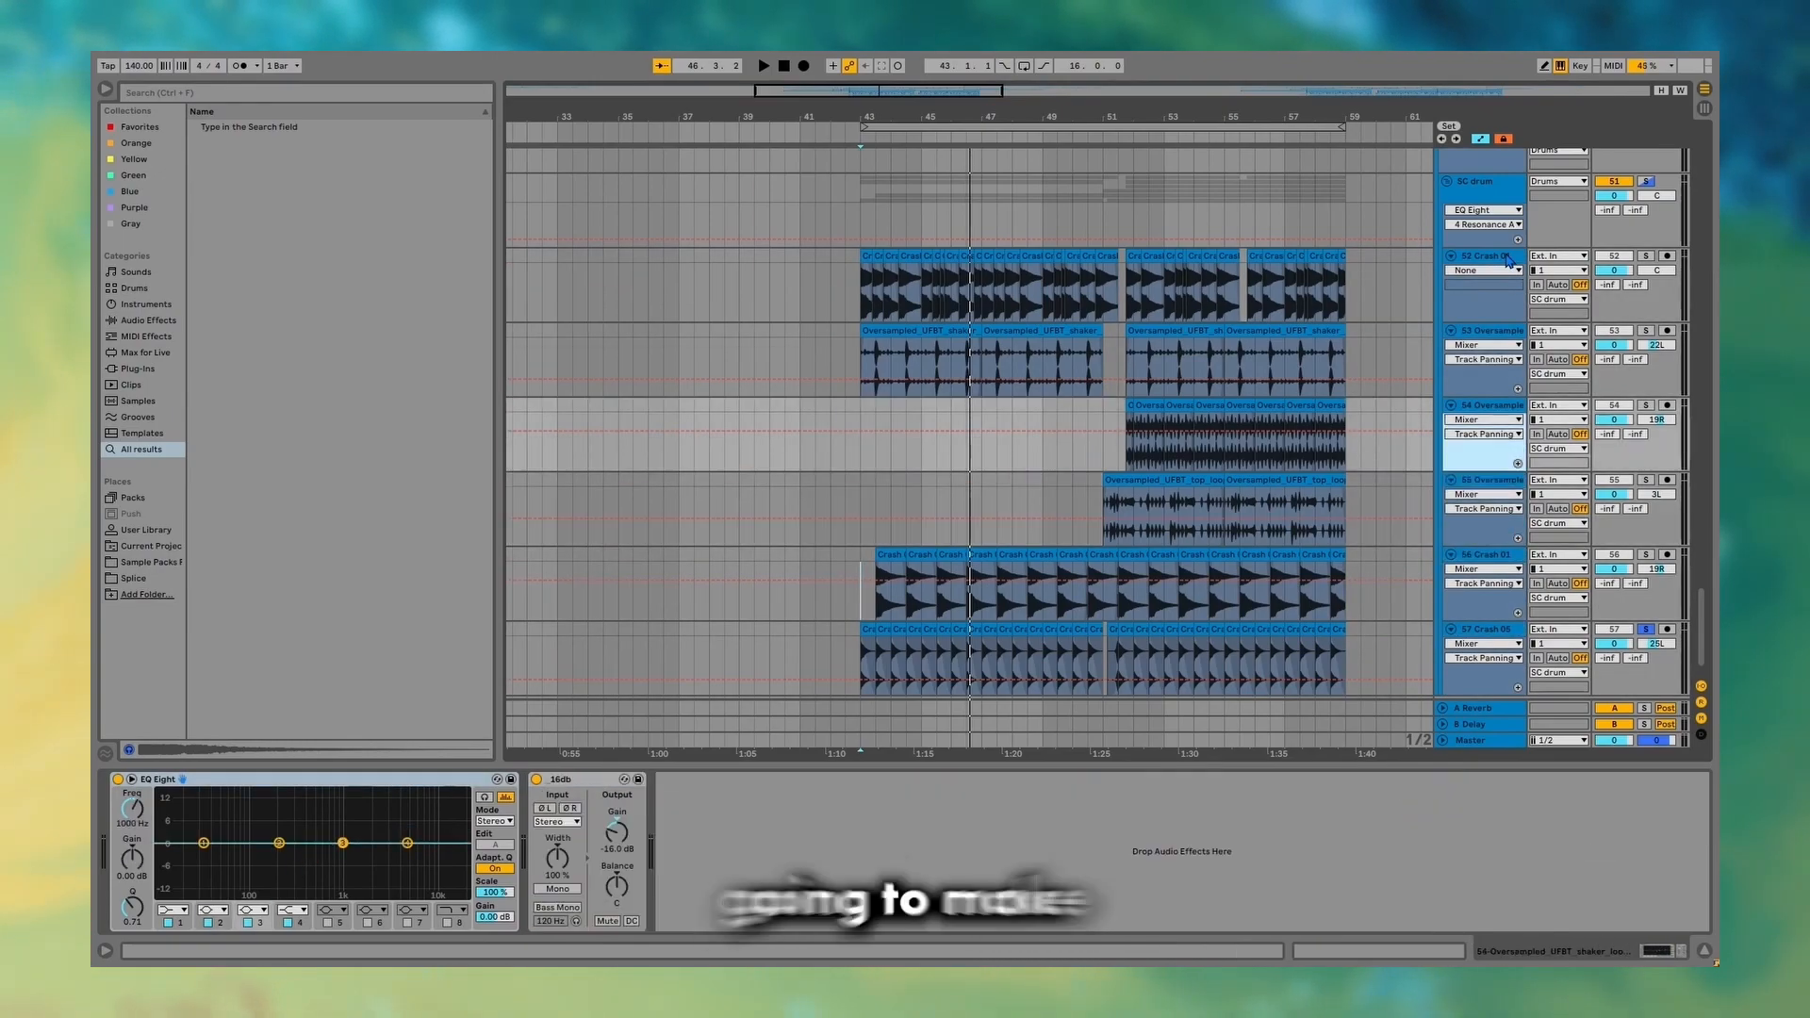
pyautogui.press('Up')
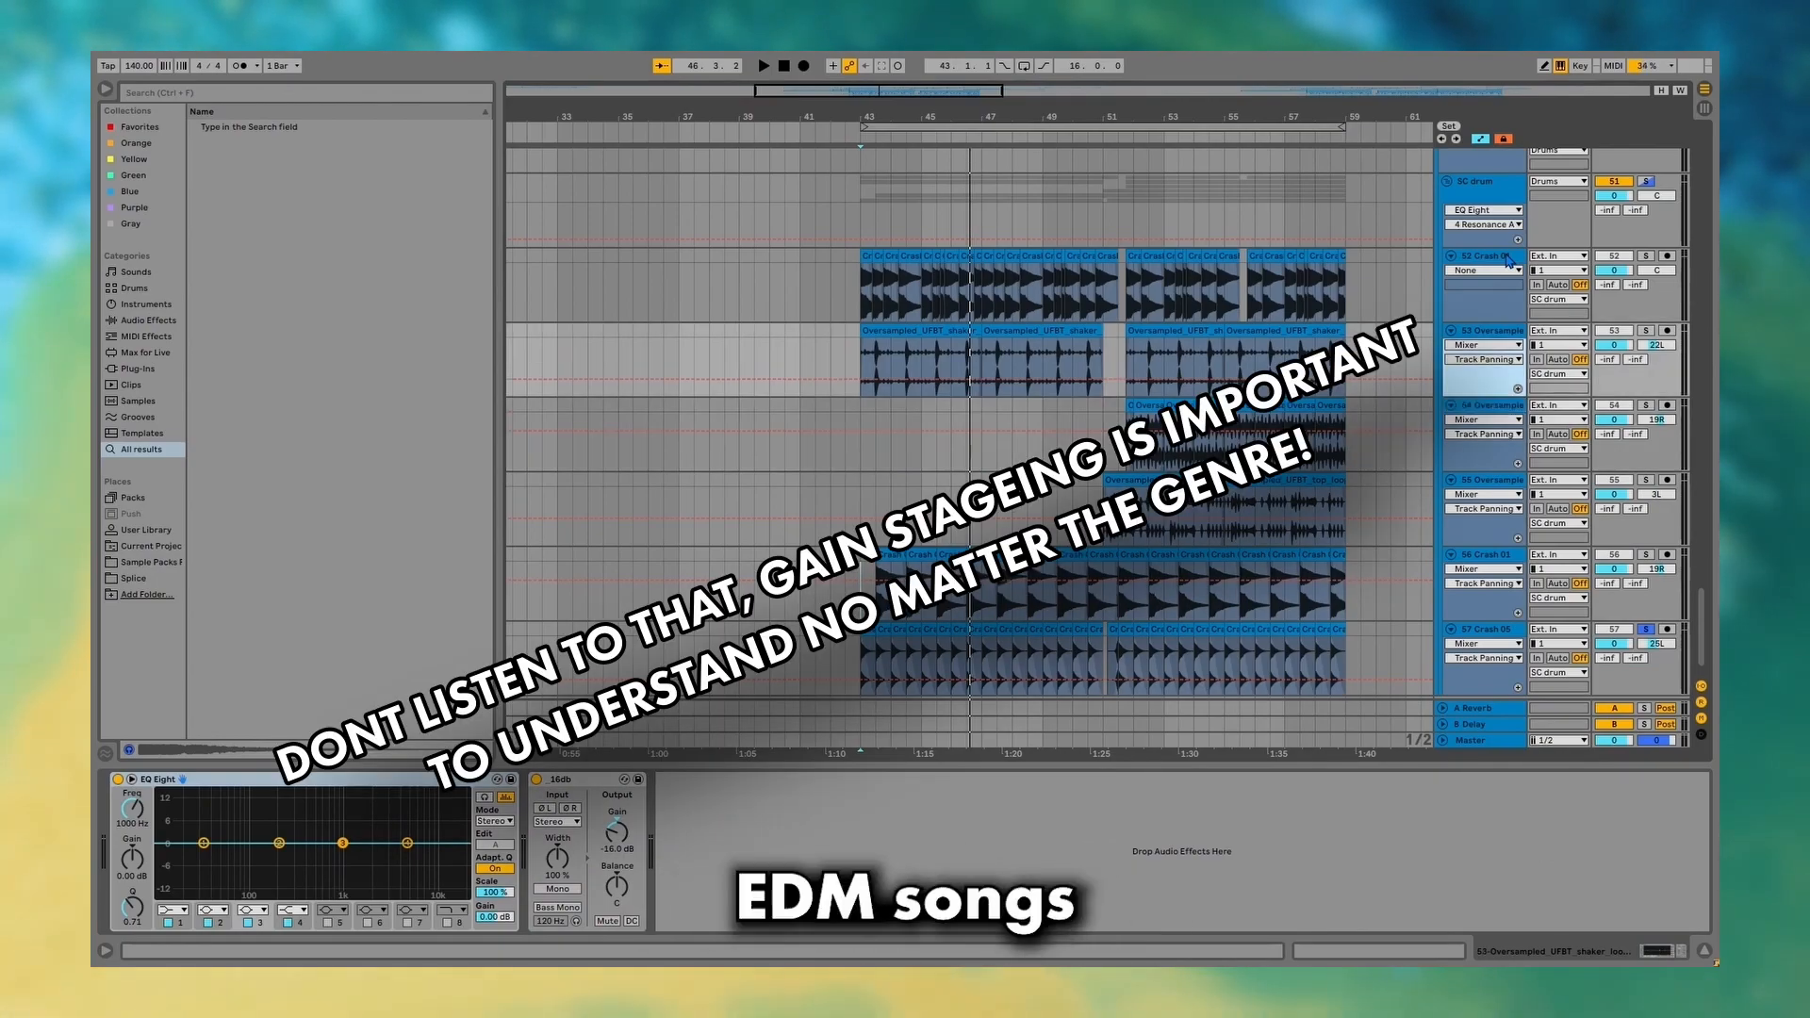
# Return to the first tracks, solo track 3, and select the SC group to show its STFU device.
pyautogui.scroll(20, 1459, 234)
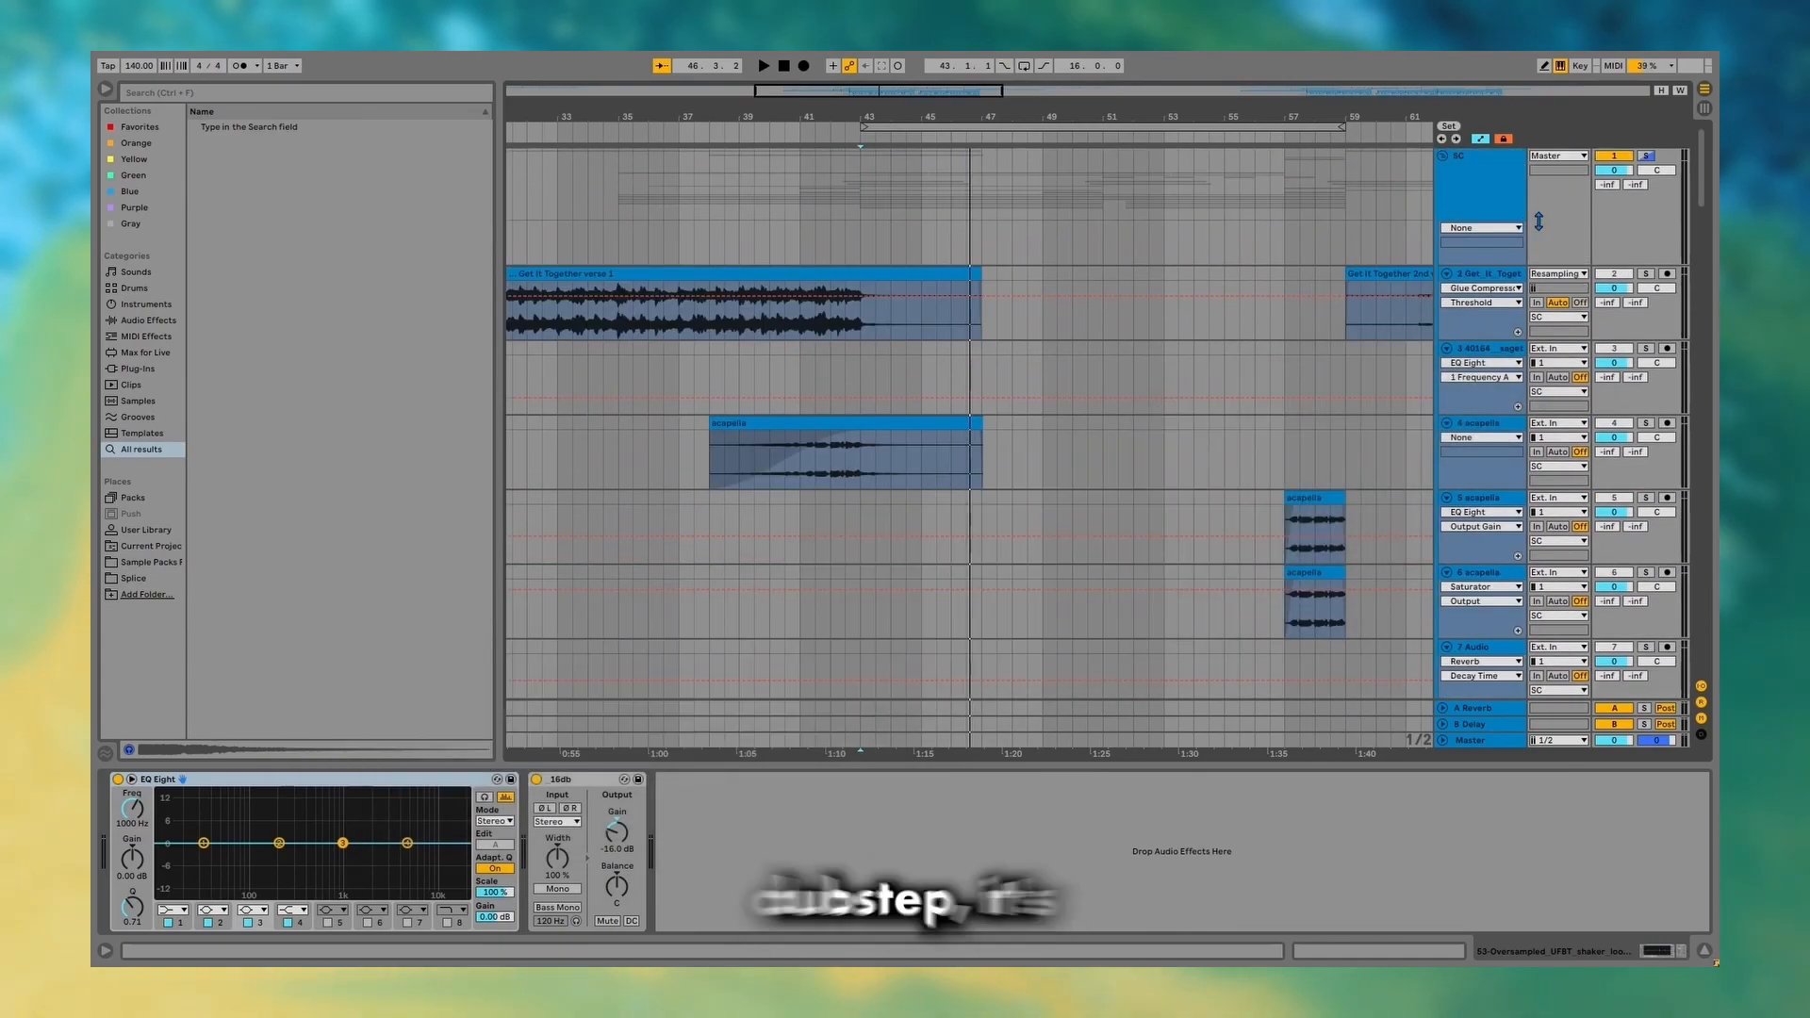
pyautogui.click(1647, 349)
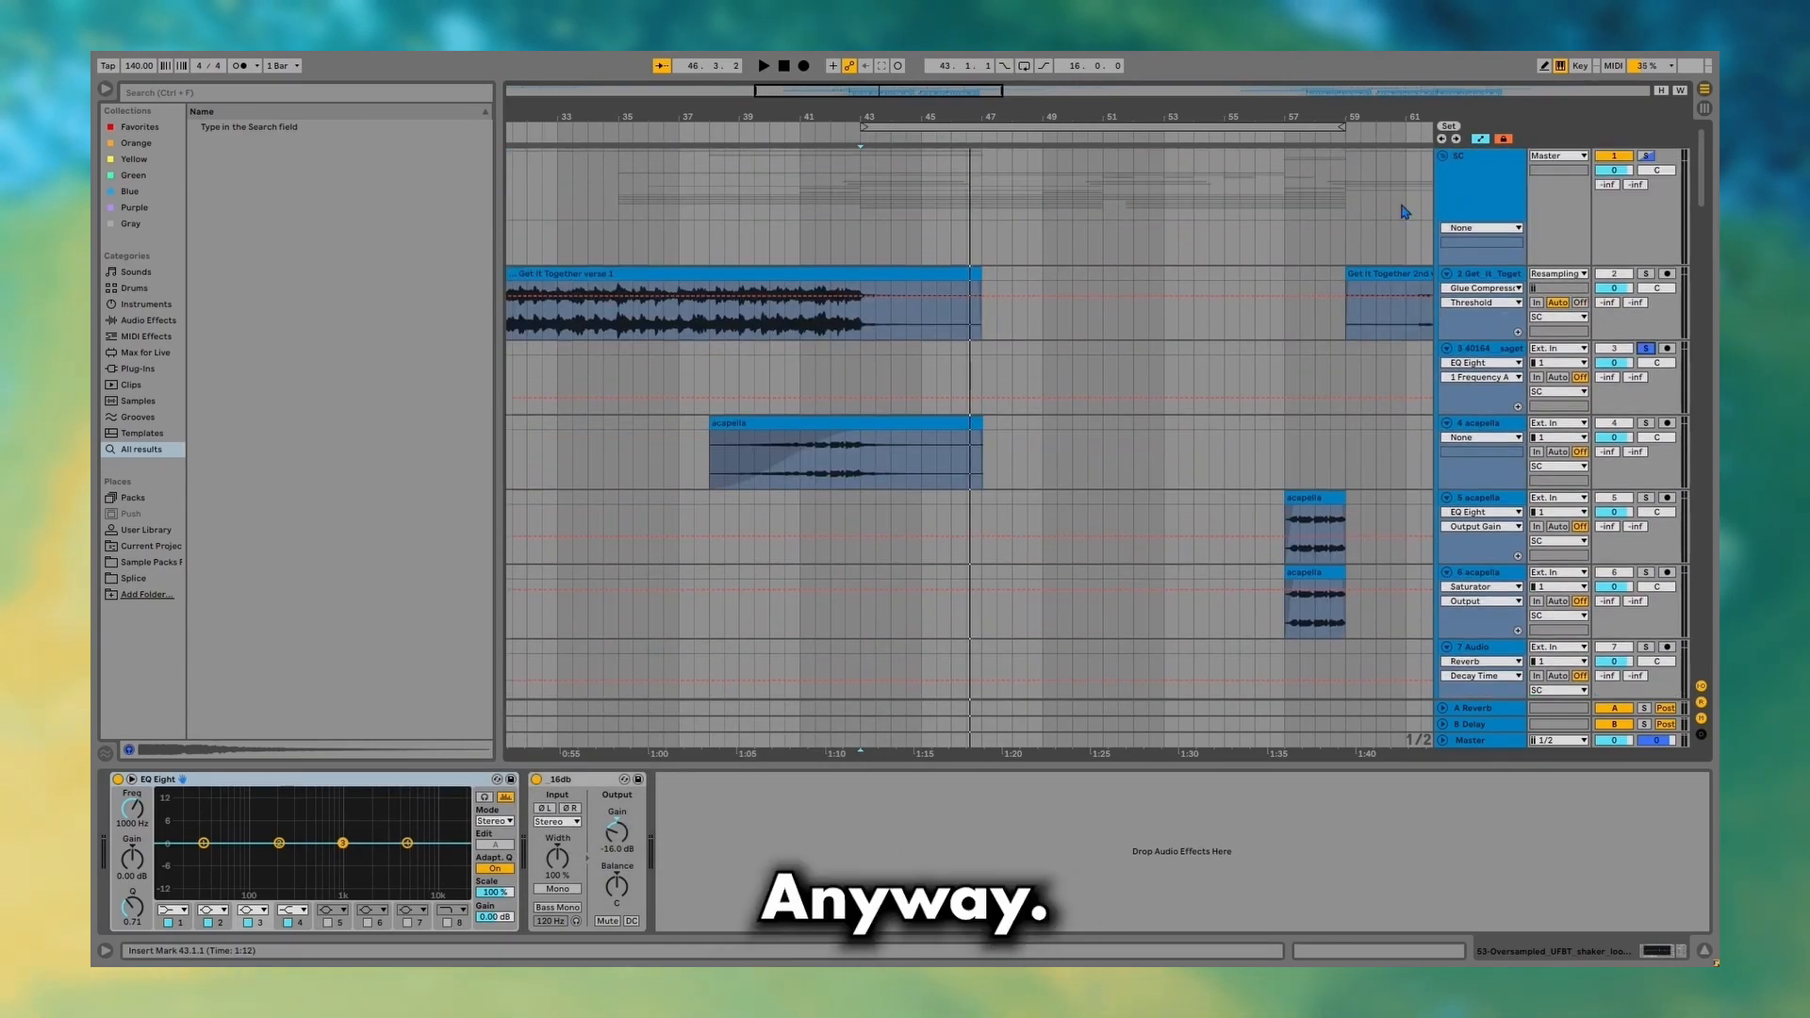
pyautogui.click(1491, 210)
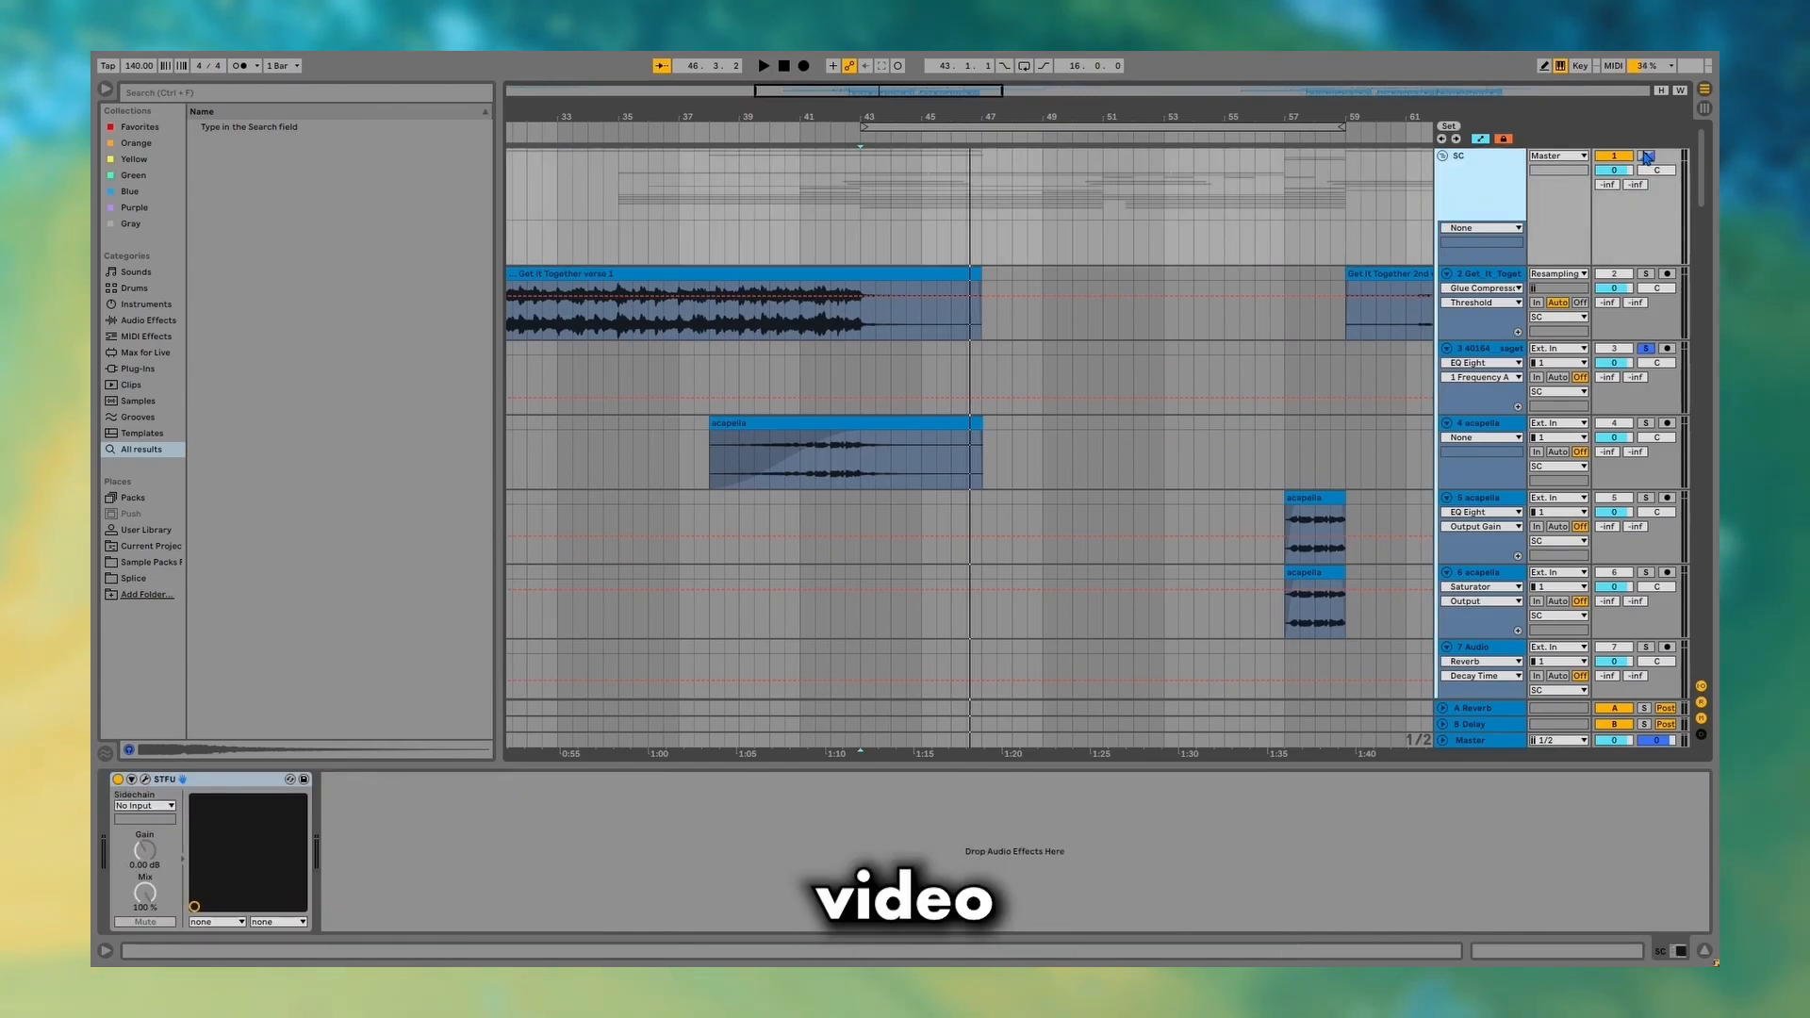